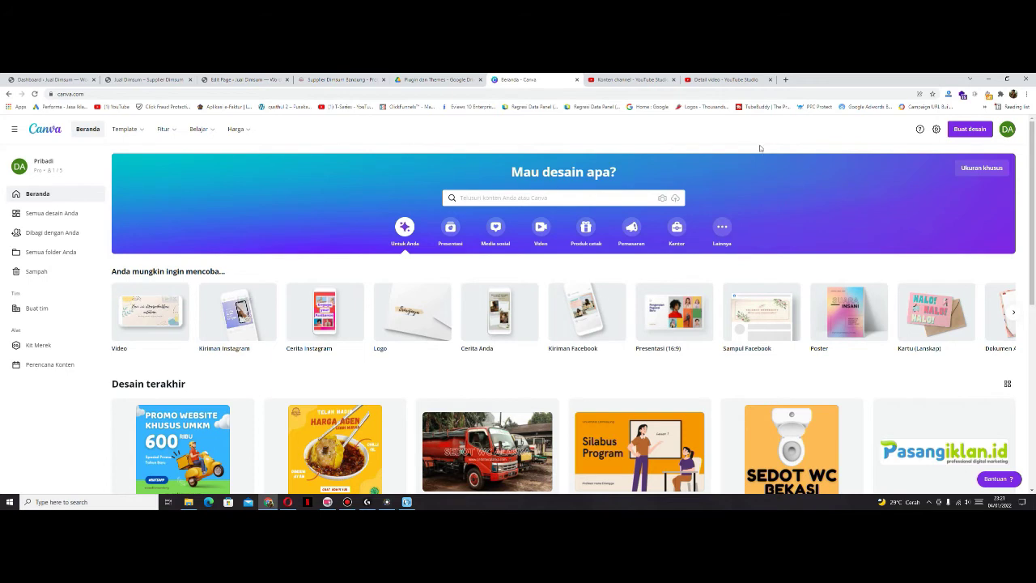
- Create a new custom-size design of 1080 x 1080 pixels
left_click(957, 132)
left_click_drag(874, 183, 850, 183)
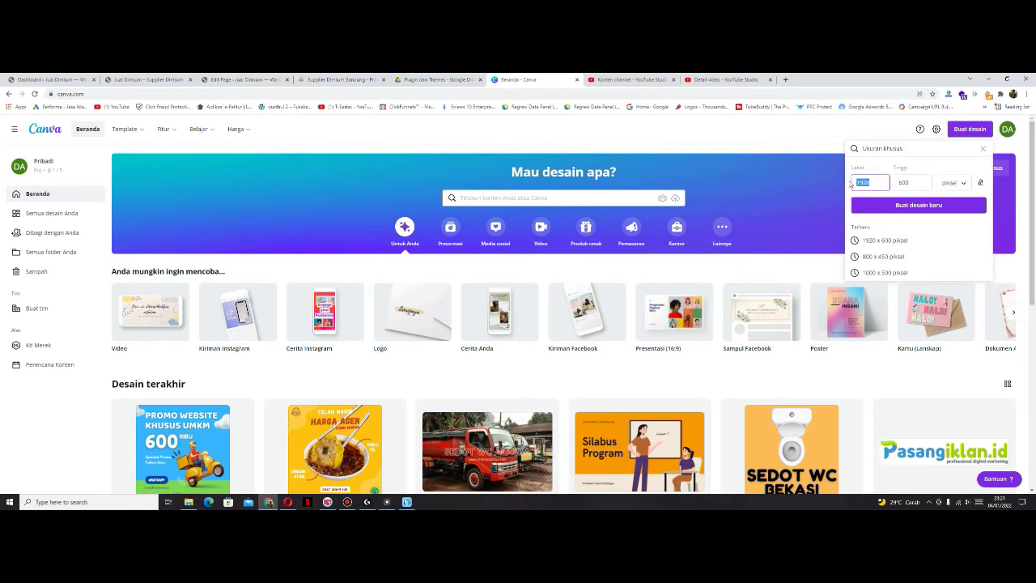
type("1080")
key("Tab")
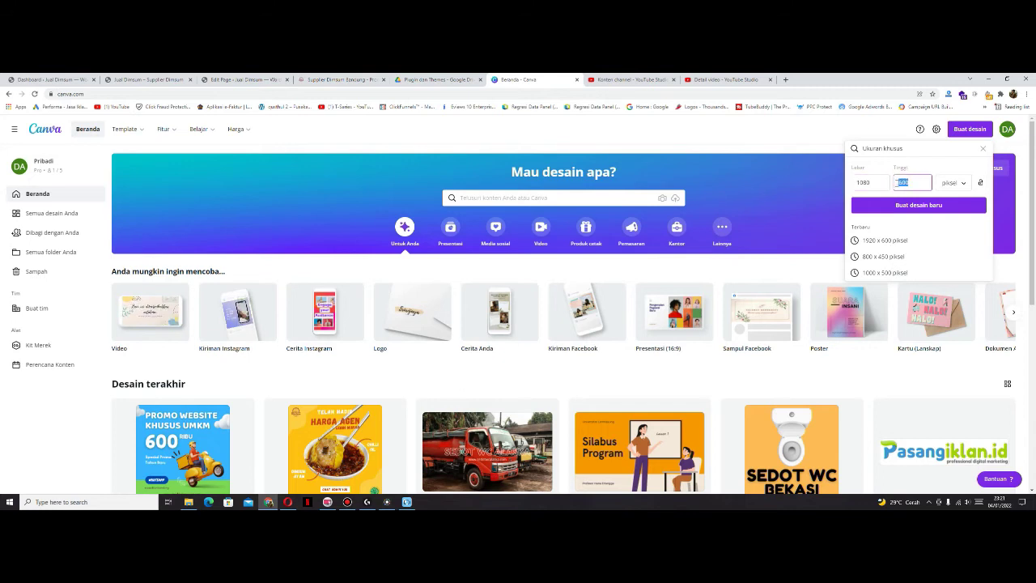
type("1080")
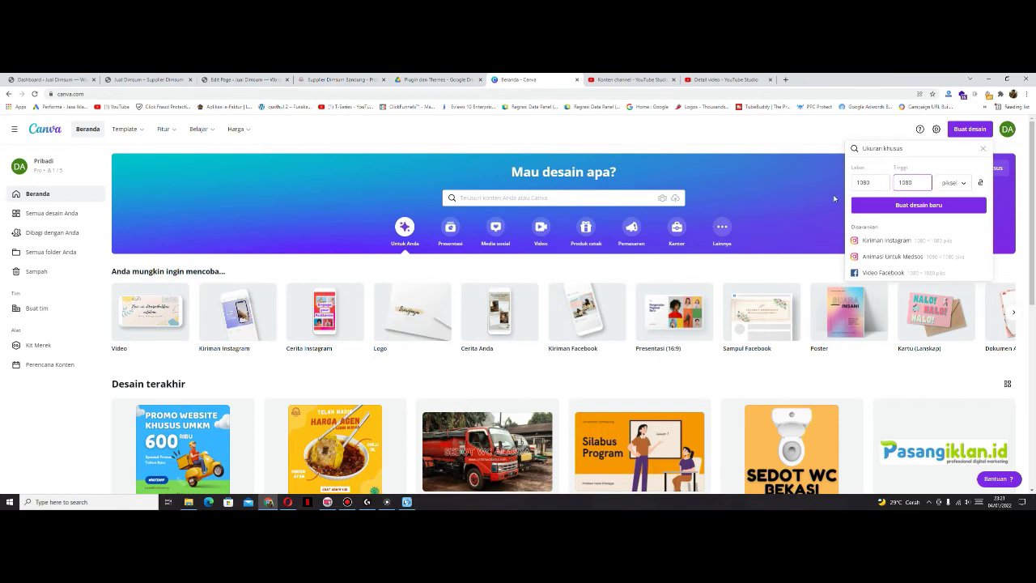
left_click(897, 207)
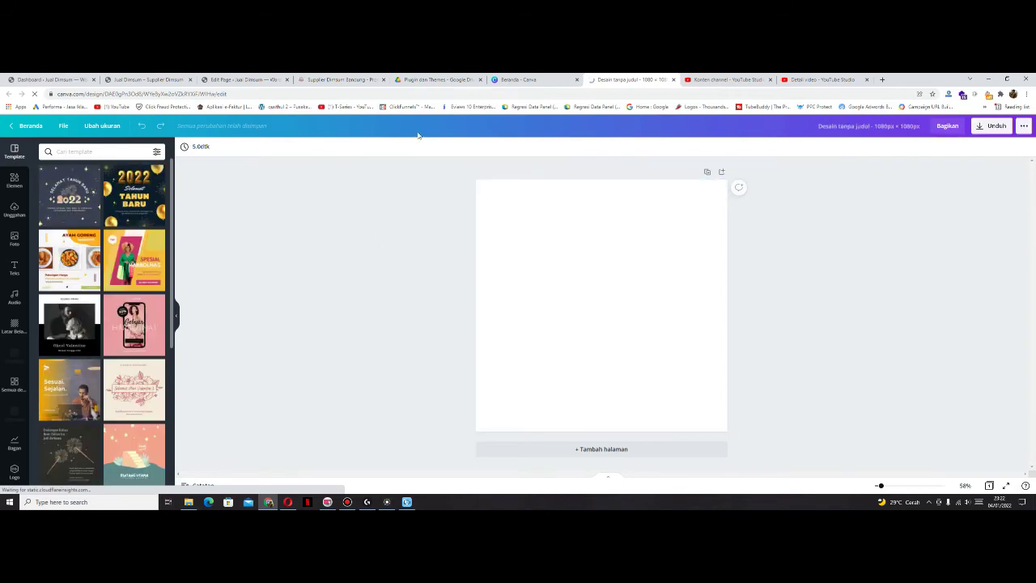
- Examine the product photos in the dimsum menu on the ngidamdimsum.com website
key("ctrl+4")
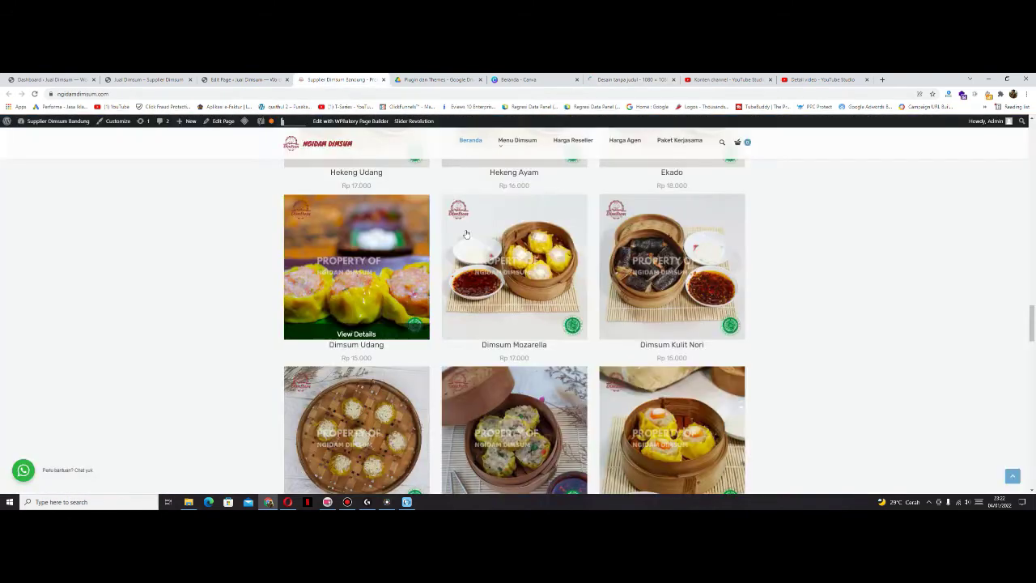
scroll(391, 283, "up", 3)
mouse_move(393, 267)
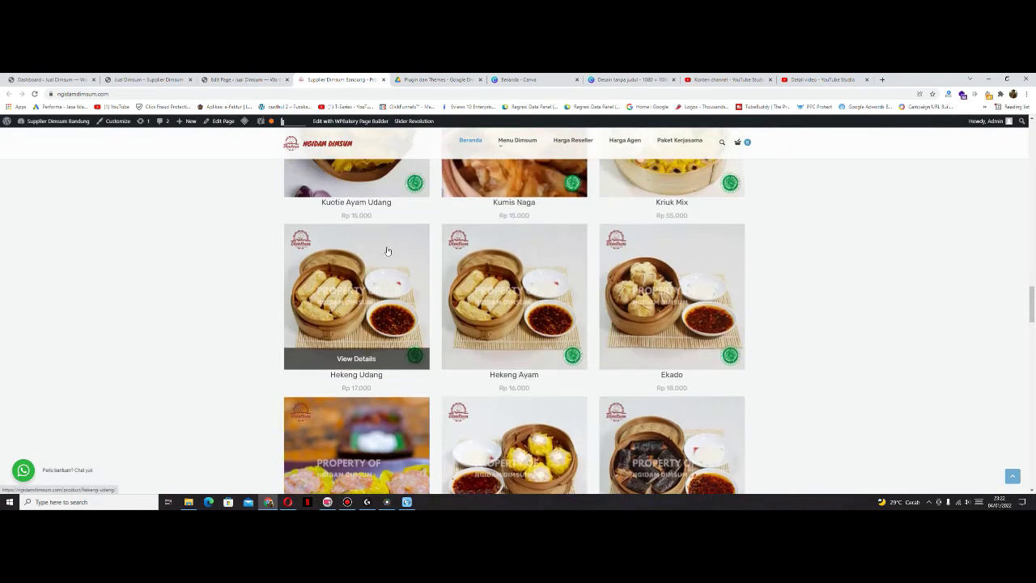
scroll(387, 255, "down", 5)
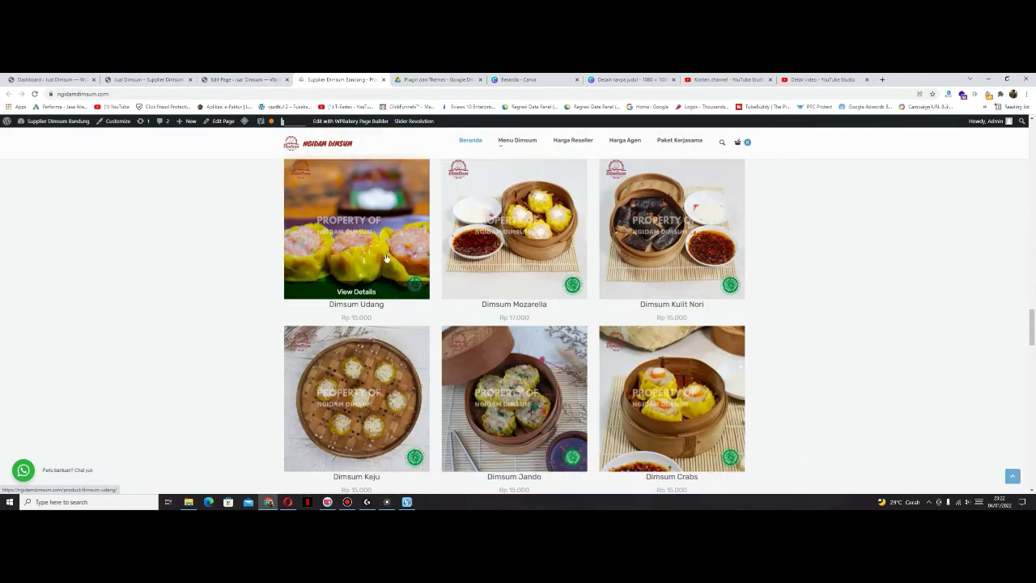
scroll(388, 261, "up", 10)
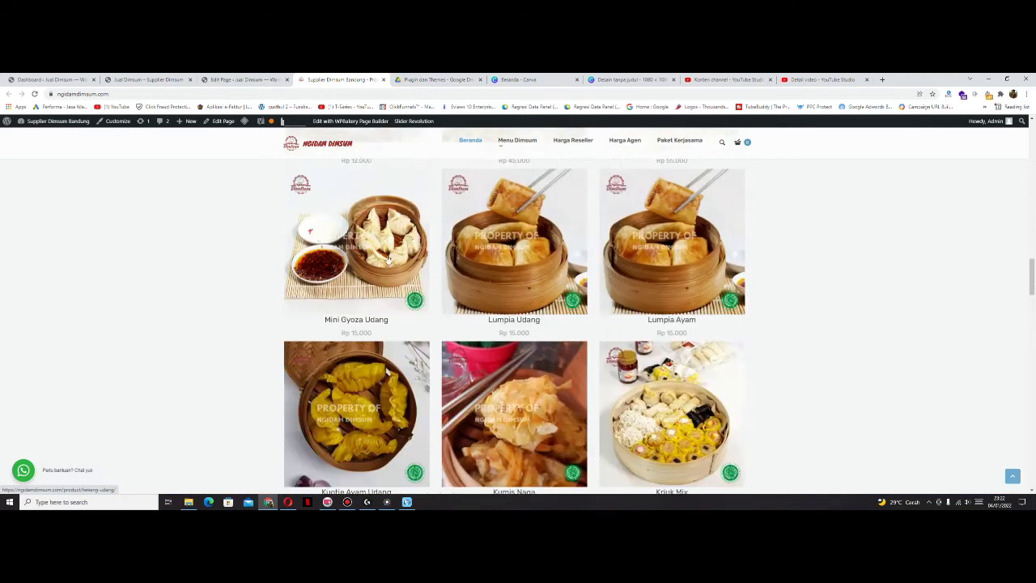
- Return to the blank Canva design and fill the page background with the standard yellow
left_click(627, 80)
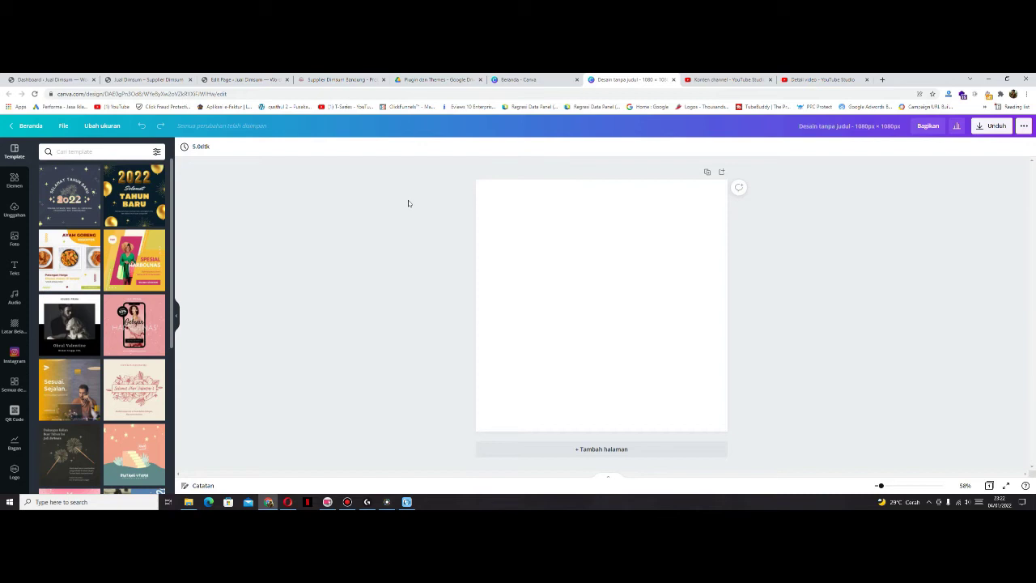
left_click(516, 230)
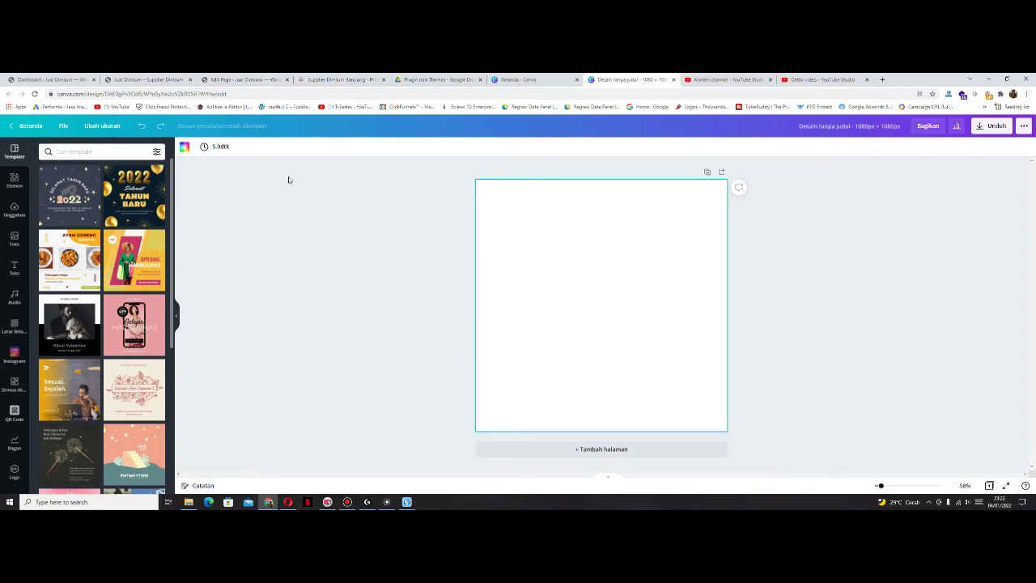
left_click(185, 146)
left_click(111, 360)
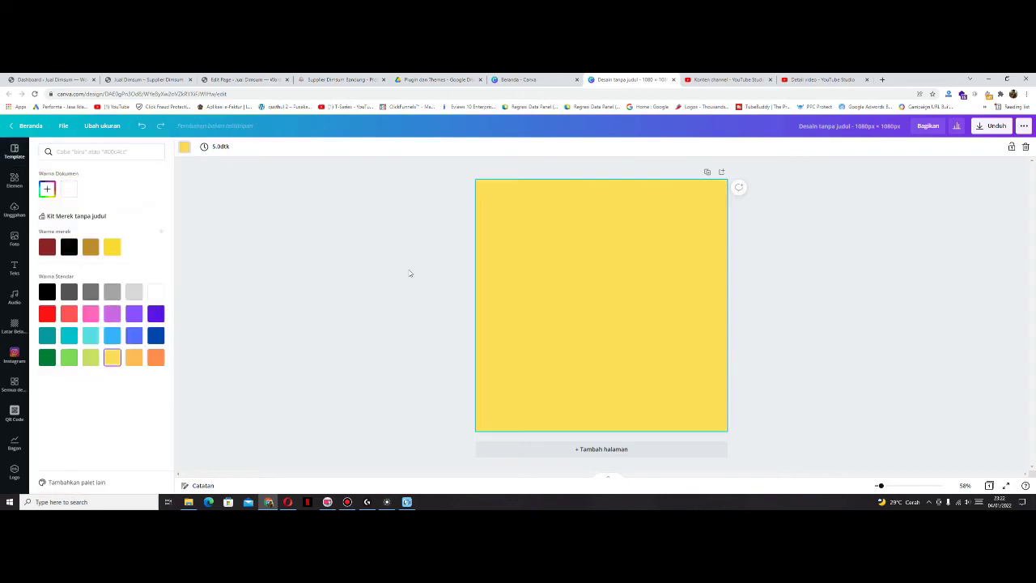
left_click(353, 253)
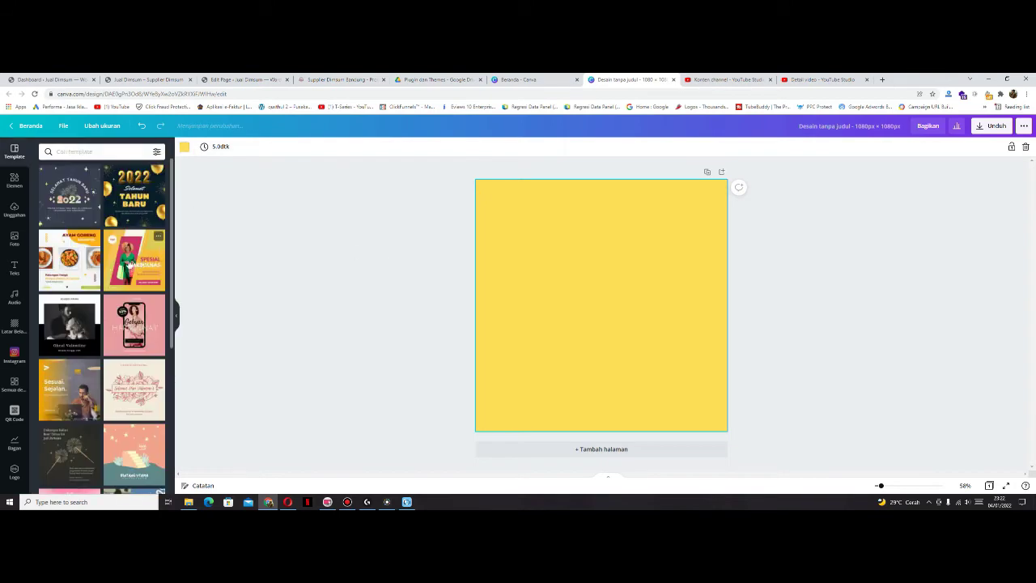
- Find the uploaded photo of rolled dimsum in a bamboo steamer with two sauce bowls and place it on the yellow page
scroll(130, 264, "down", 3)
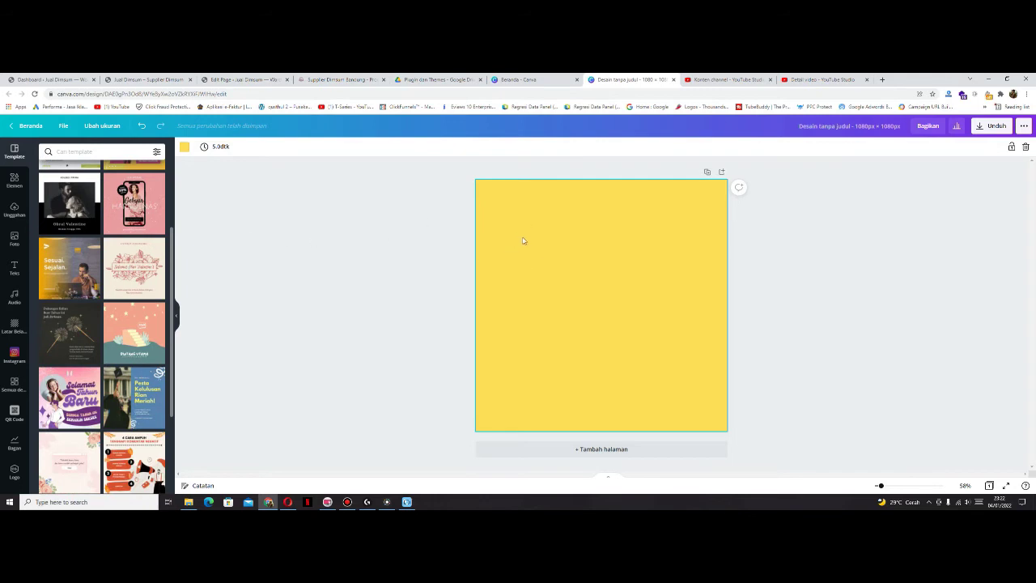
left_click(15, 210)
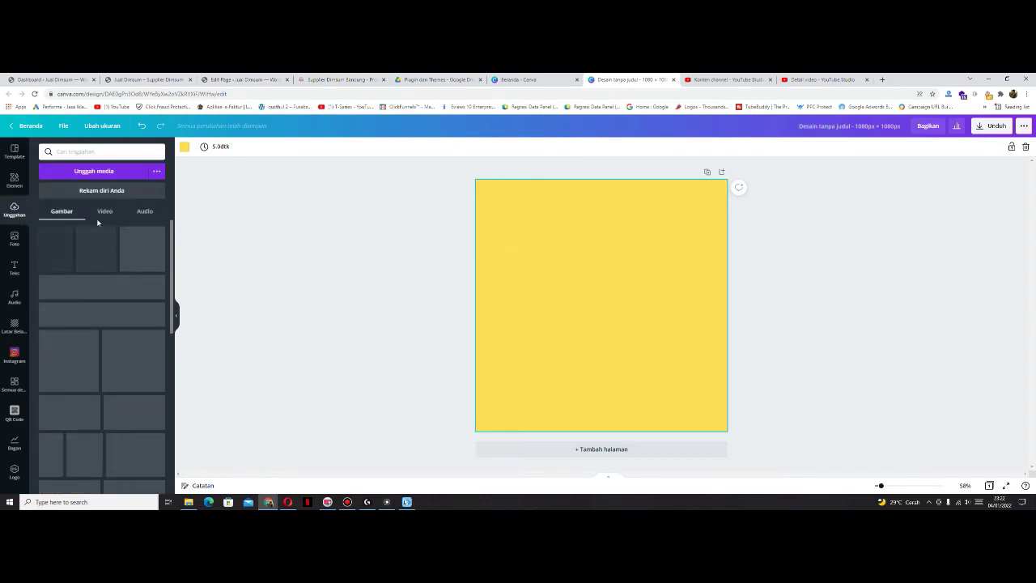
scroll(129, 251, "down", 10)
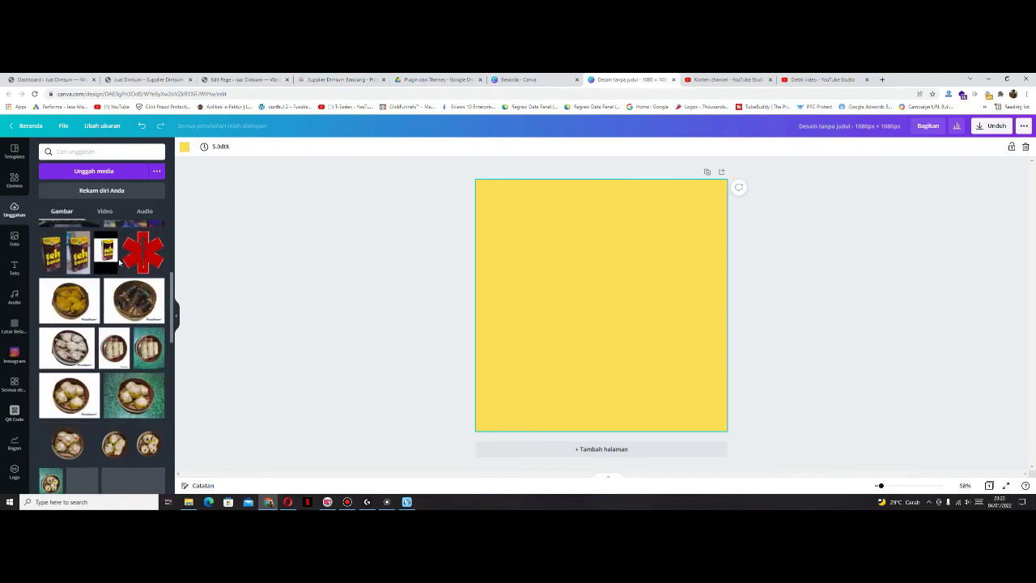
scroll(130, 285, "down", 10)
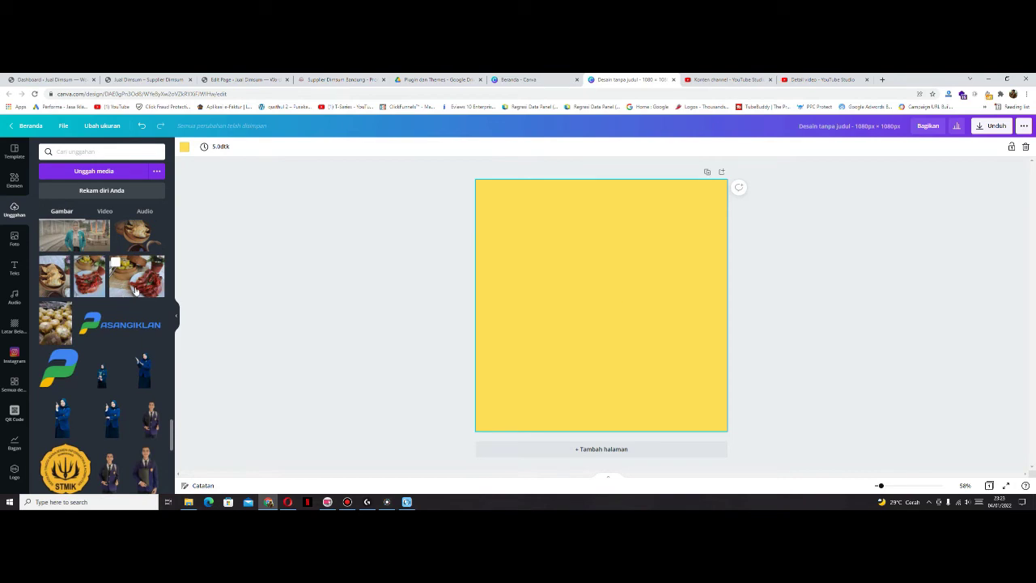
scroll(135, 292, "down", 15)
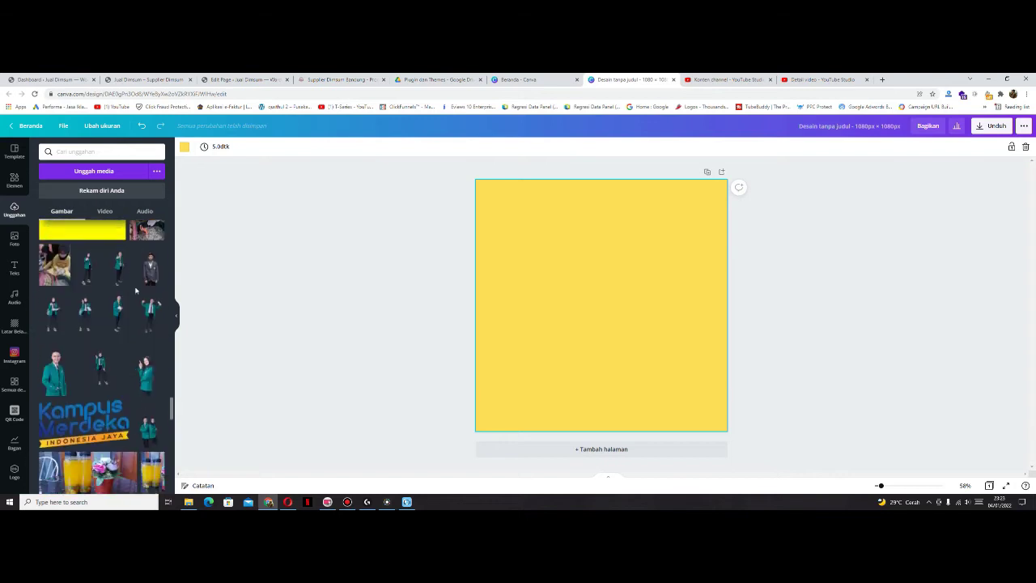
scroll(135, 292, "down", 15)
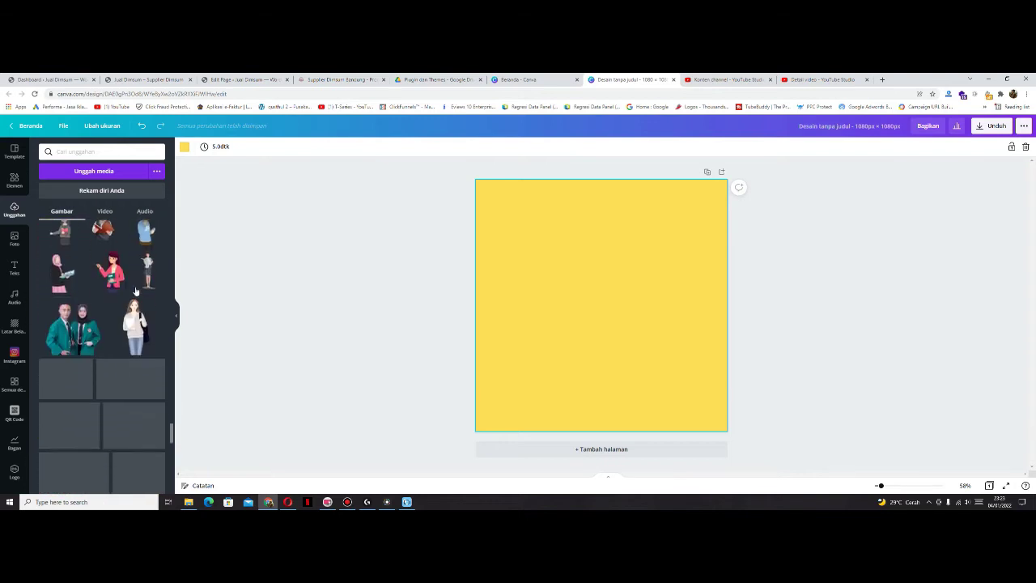
scroll(135, 291, "down", 15)
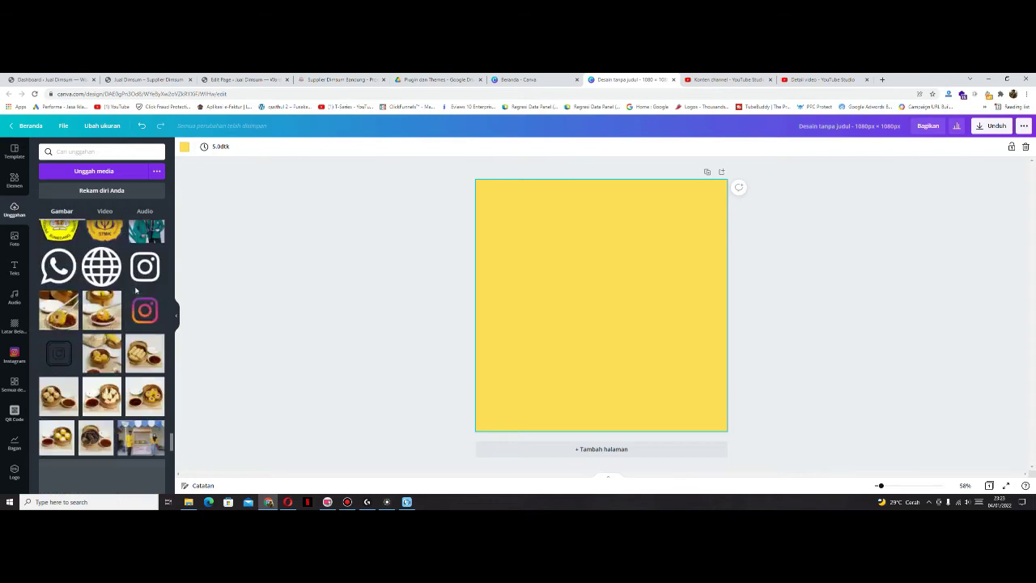
scroll(135, 290, "down", 2)
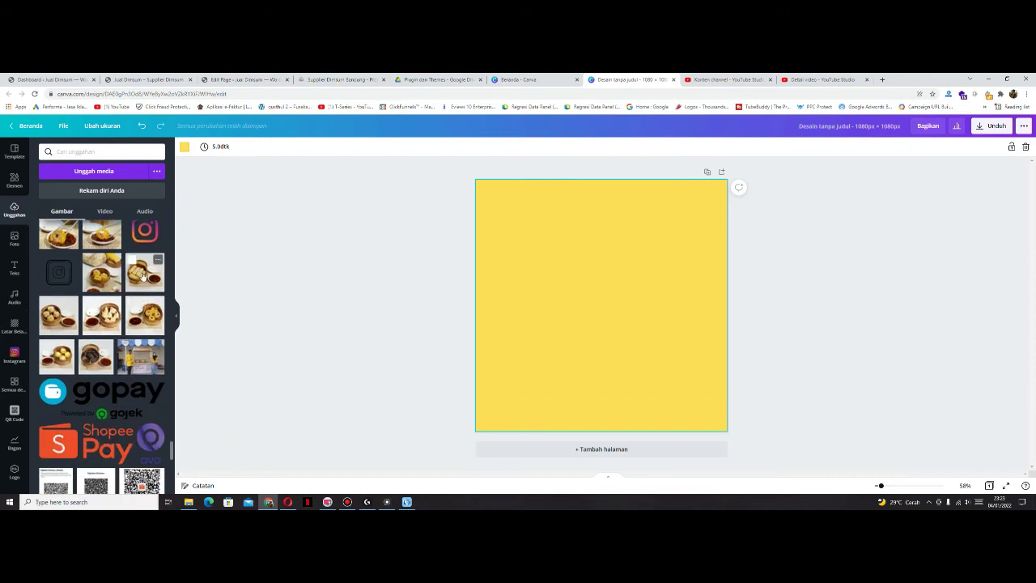
left_click_drag(144, 275, 556, 266)
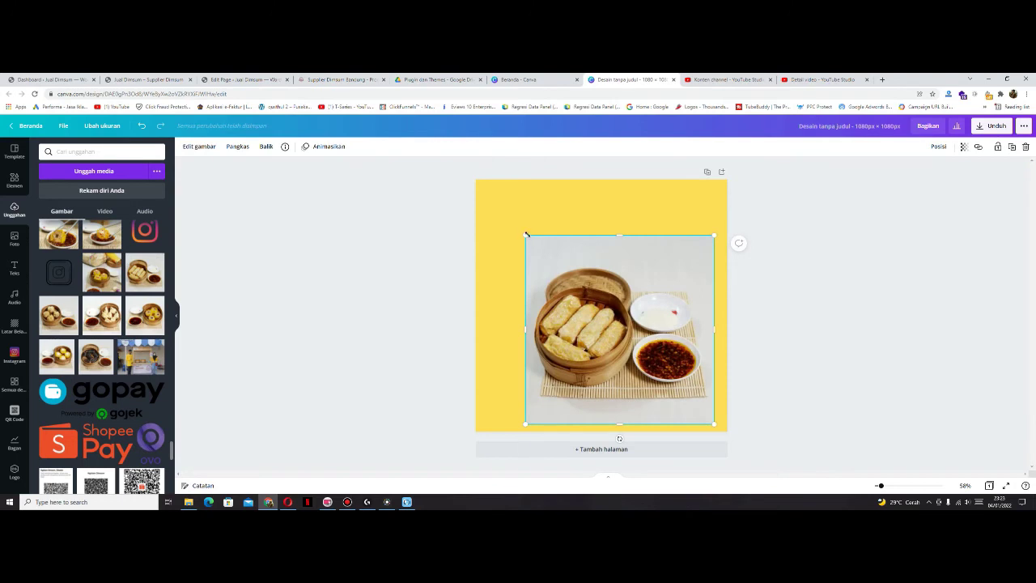
- Enlarge the dimsum photo until it covers the whole page, and add a second page to the design
left_click_drag(525, 236, 485, 179)
left_click_drag(723, 192, 729, 174)
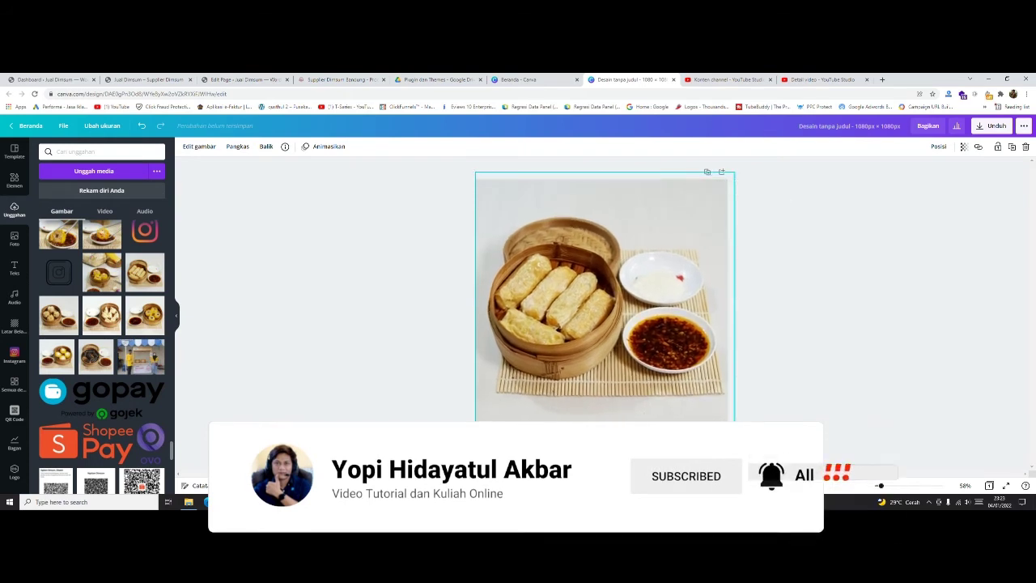
left_click(449, 307)
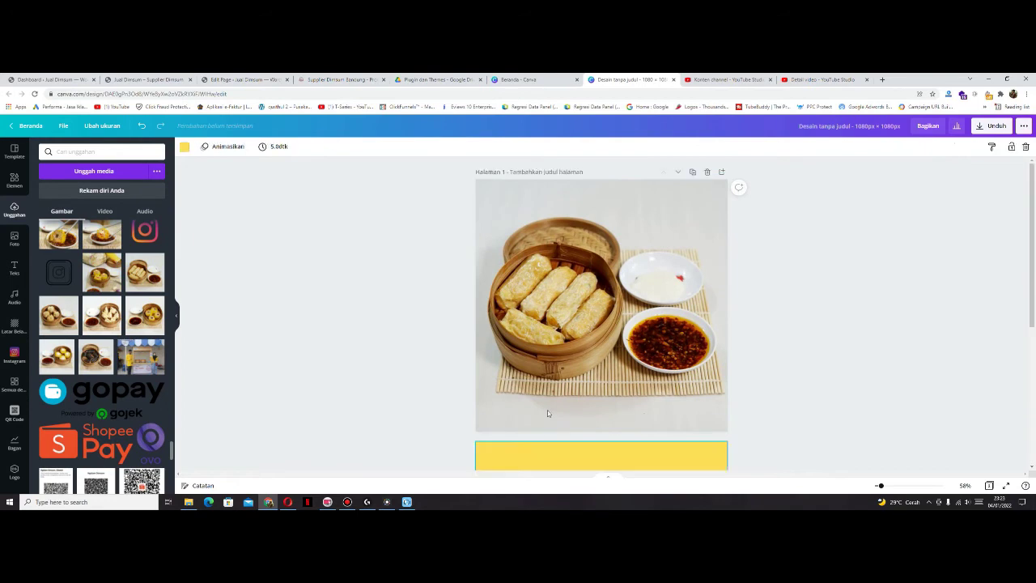
left_click(559, 448)
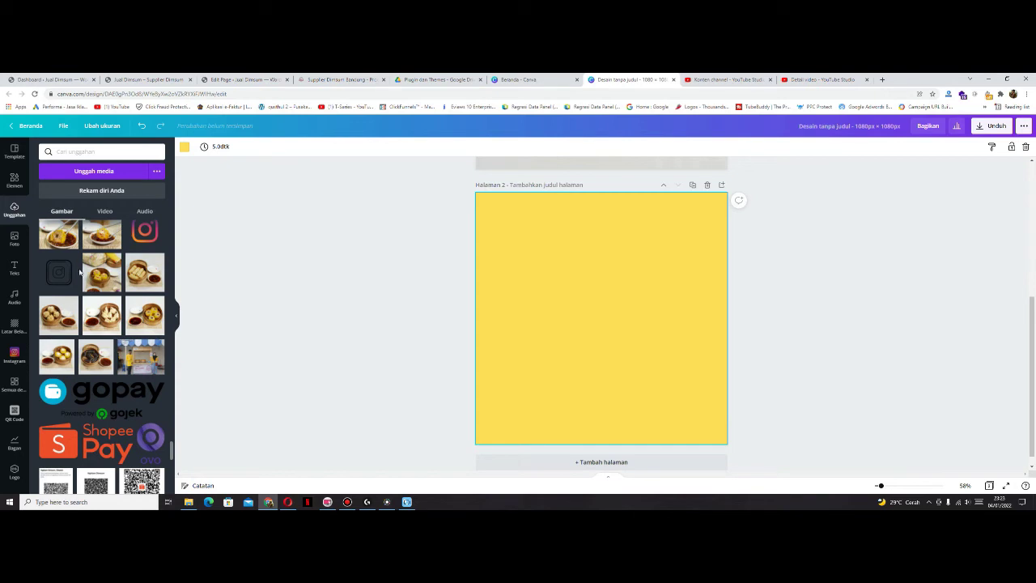
- Find the uploaded photo of fried dimsum held by chopsticks over a bamboo steamer and place it on page 2
scroll(108, 288, "down", 10)
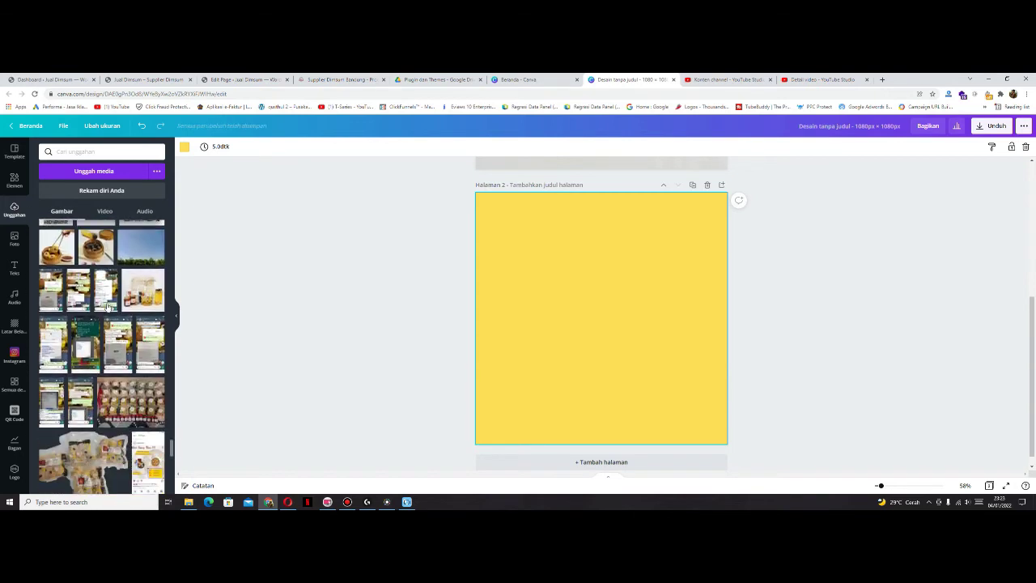
scroll(108, 306, "down", 3)
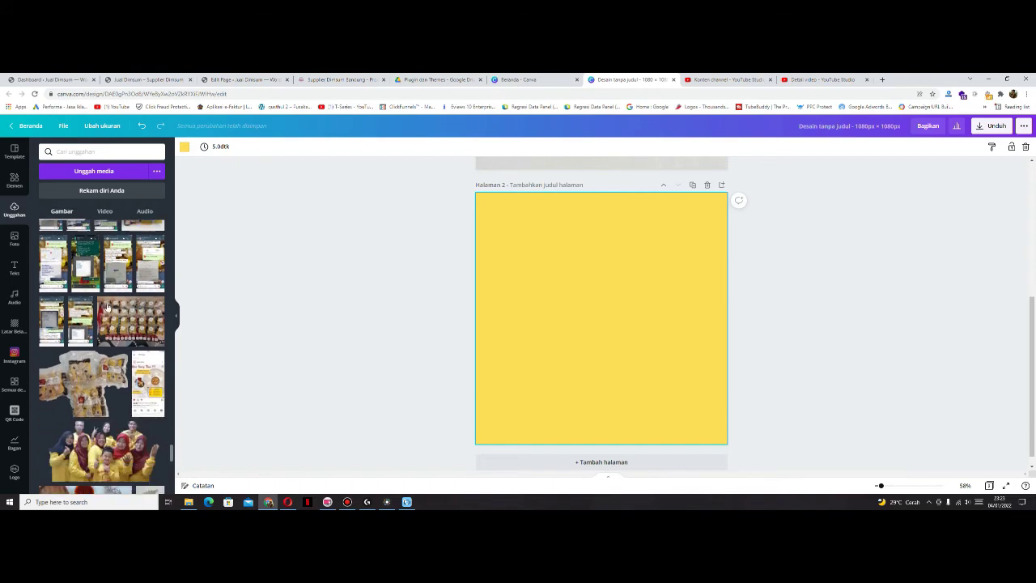
scroll(107, 306, "up", 8)
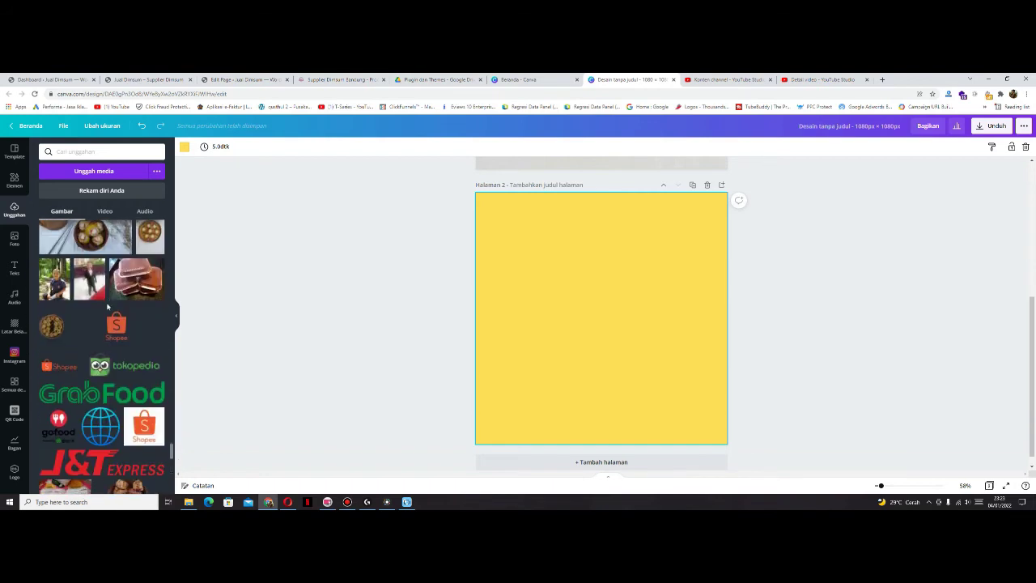
scroll(108, 308, "up", 2)
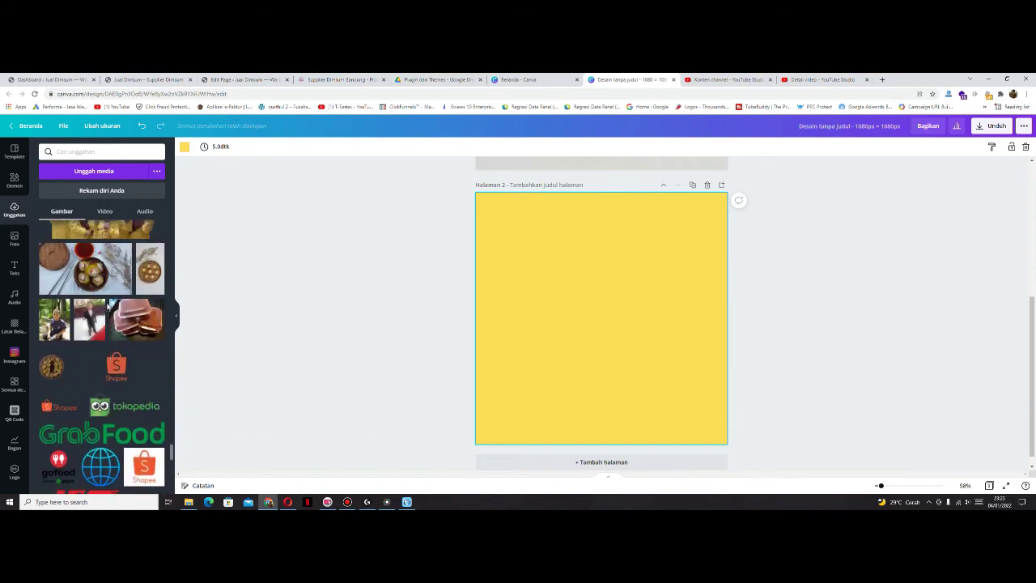
scroll(103, 314, "down", 6)
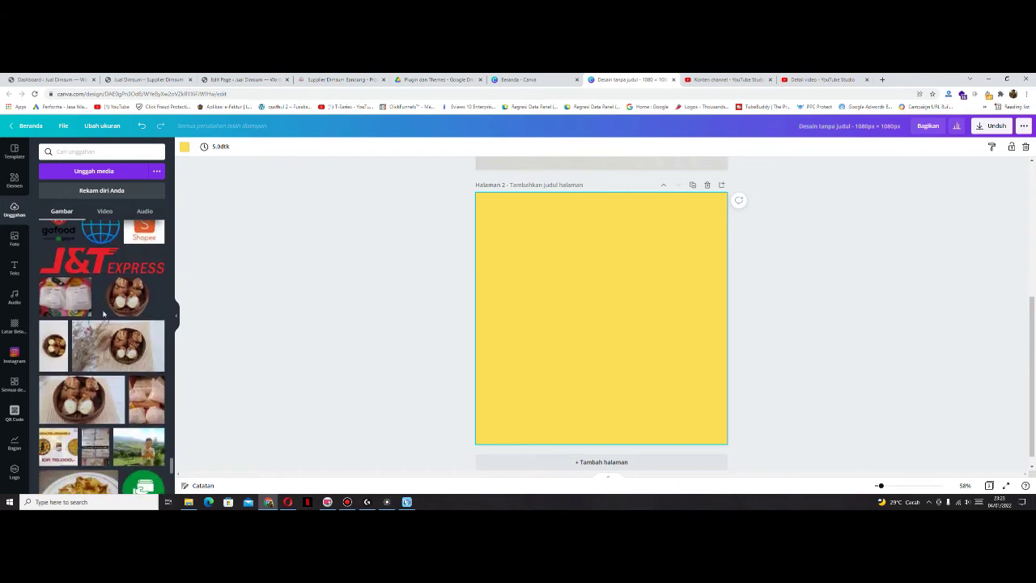
scroll(103, 315, "down", 10)
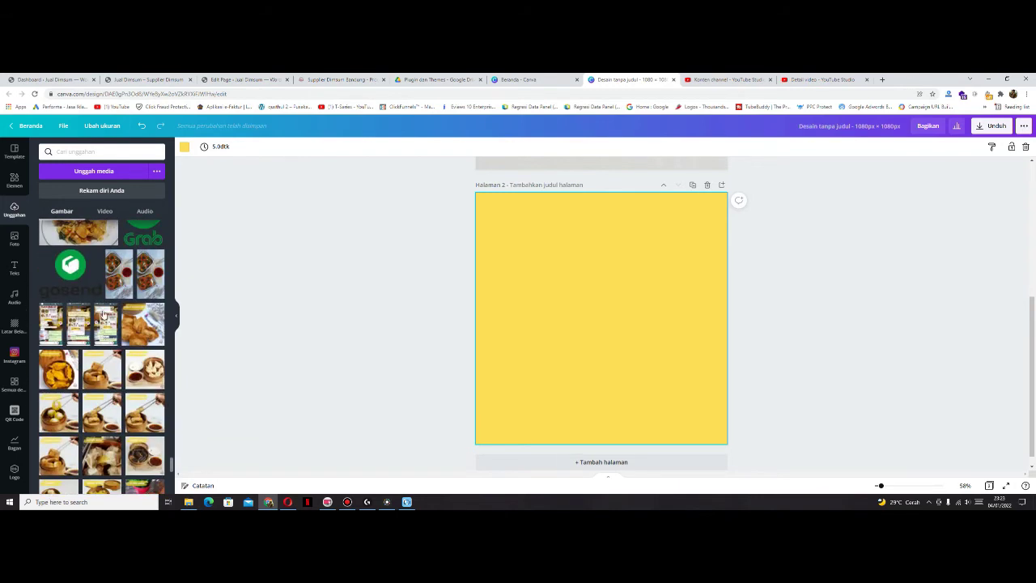
scroll(103, 314, "down", 10)
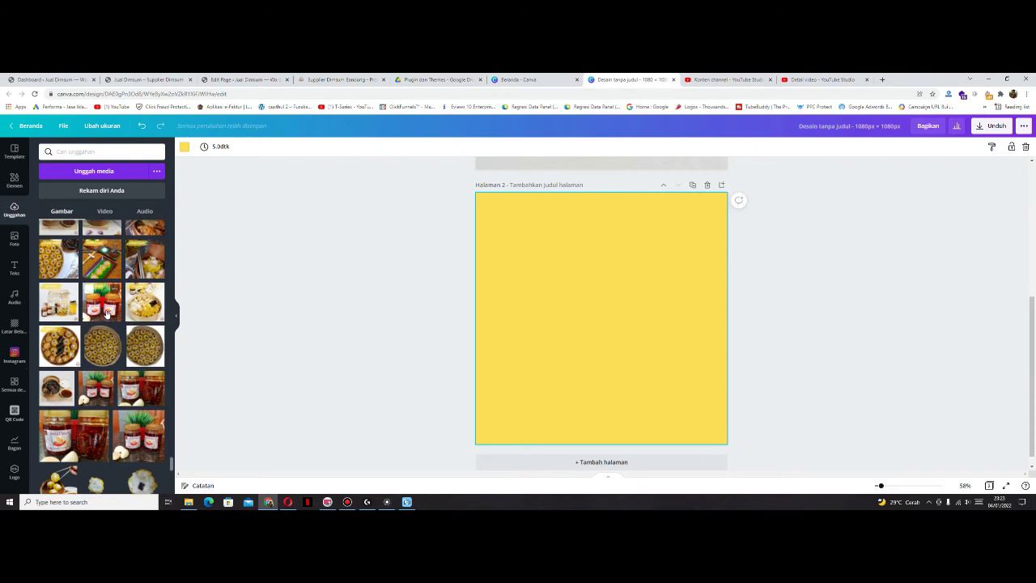
scroll(106, 318, "down", 10)
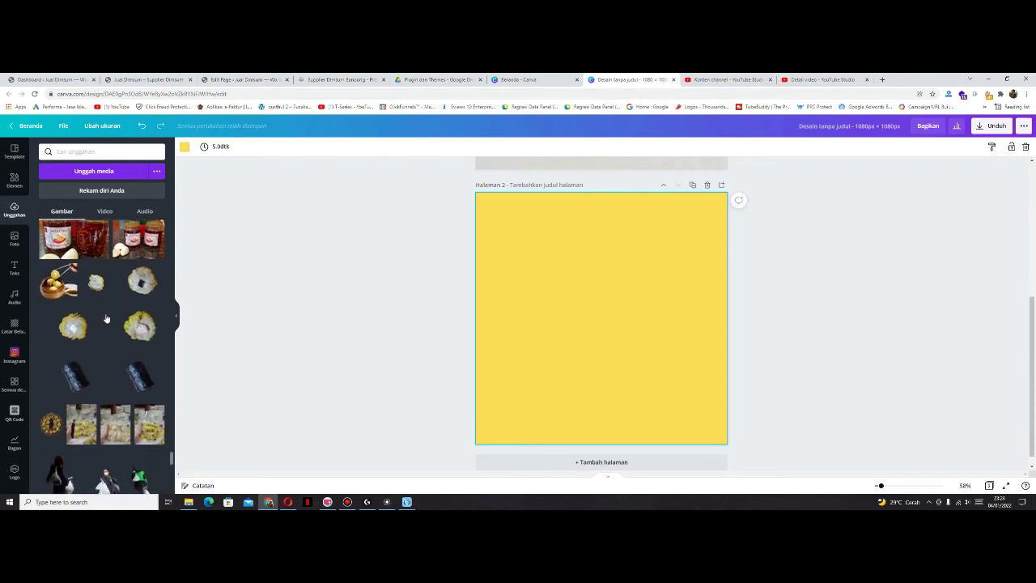
scroll(106, 317, "down", 10)
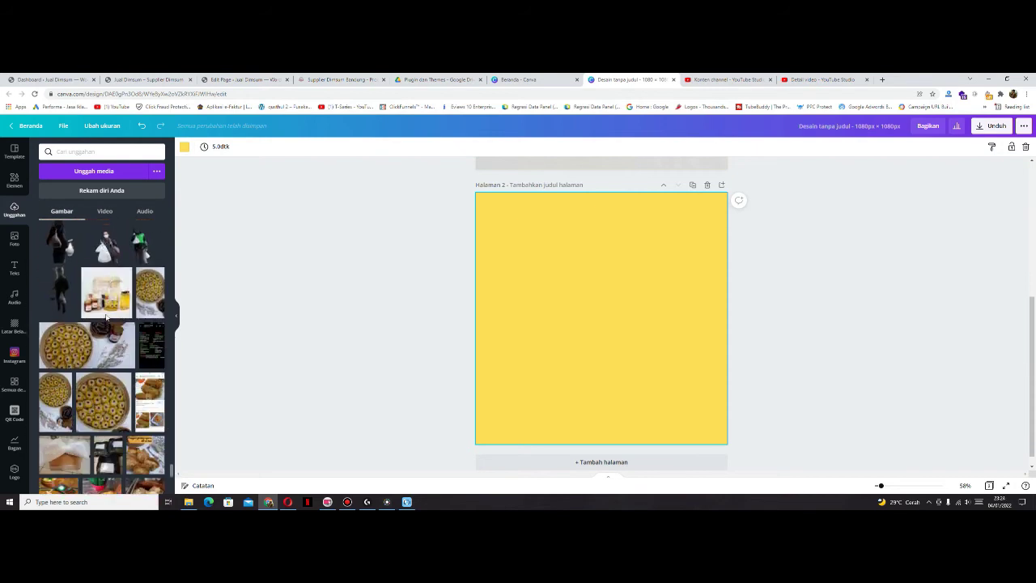
scroll(106, 318, "down", 2)
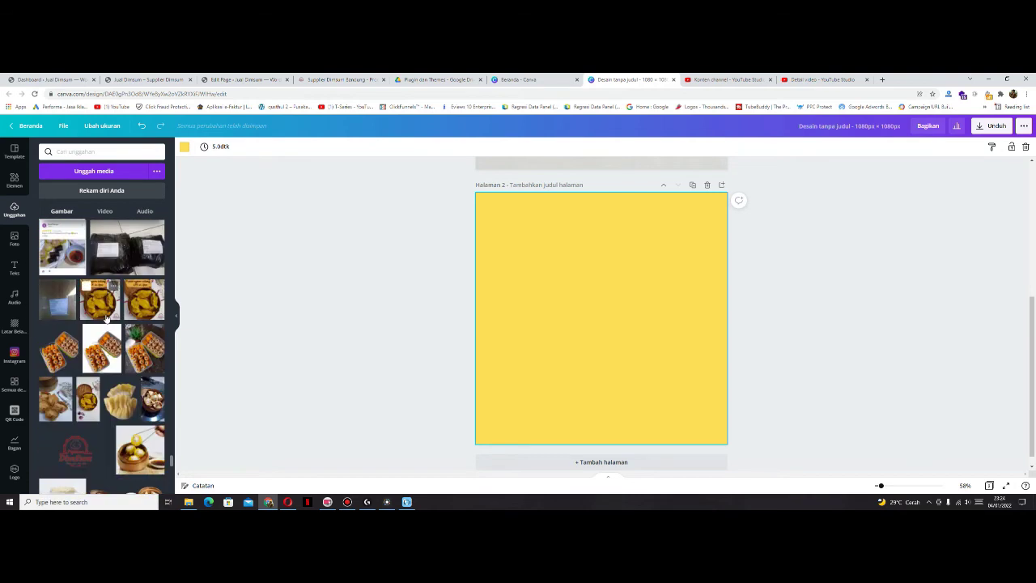
scroll(106, 319, "down", 10)
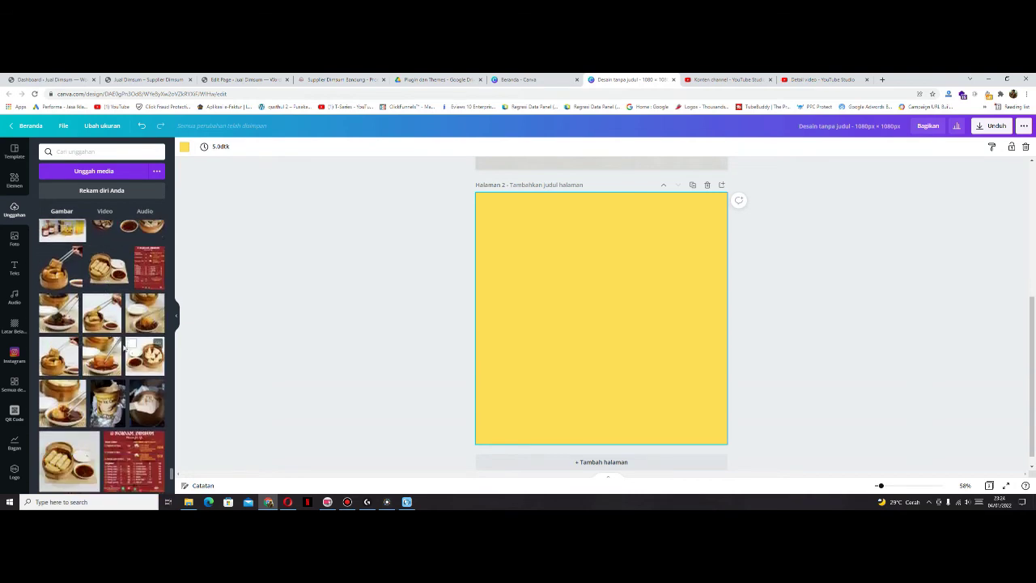
left_click(72, 360)
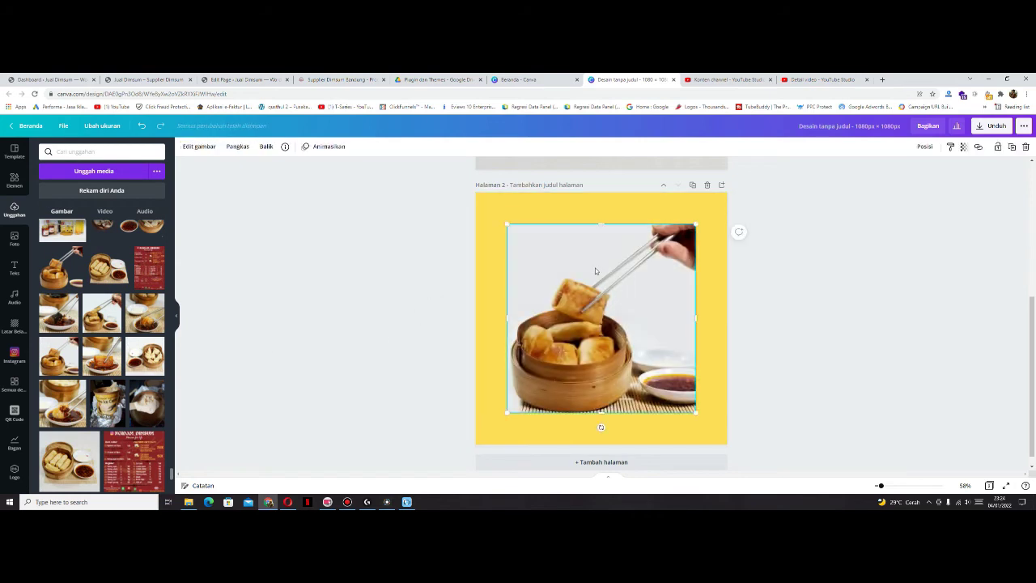
left_click(965, 150)
left_click(964, 148)
mouse_move(926, 176)
left_mouse_down()
mouse_move(891, 173)
mouse_move(939, 173)
left_mouse_up()
left_click(926, 208)
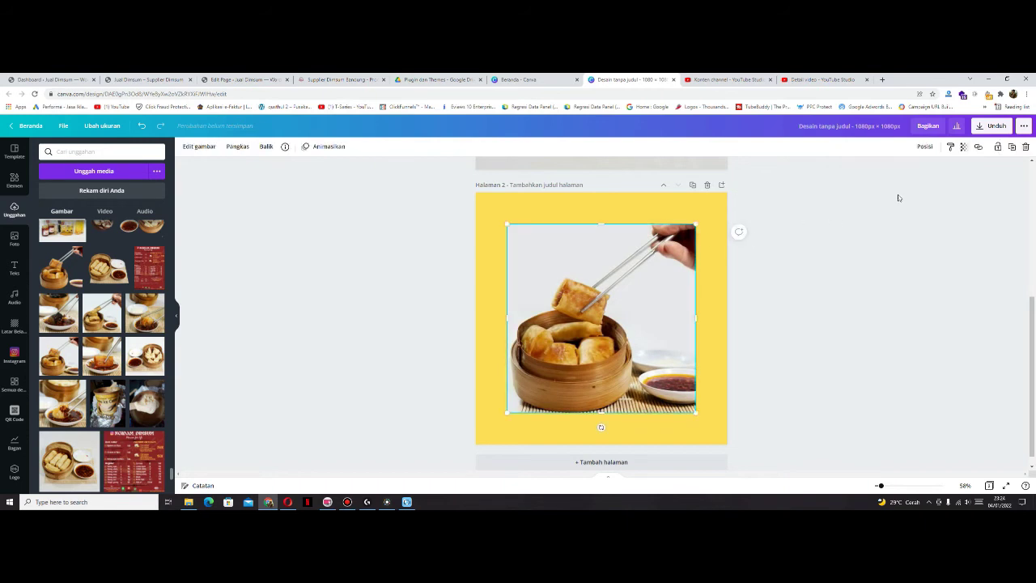
- Remove the background of the chopsticks dimsum photo on page 2 with the Background Remover
left_click(199, 147)
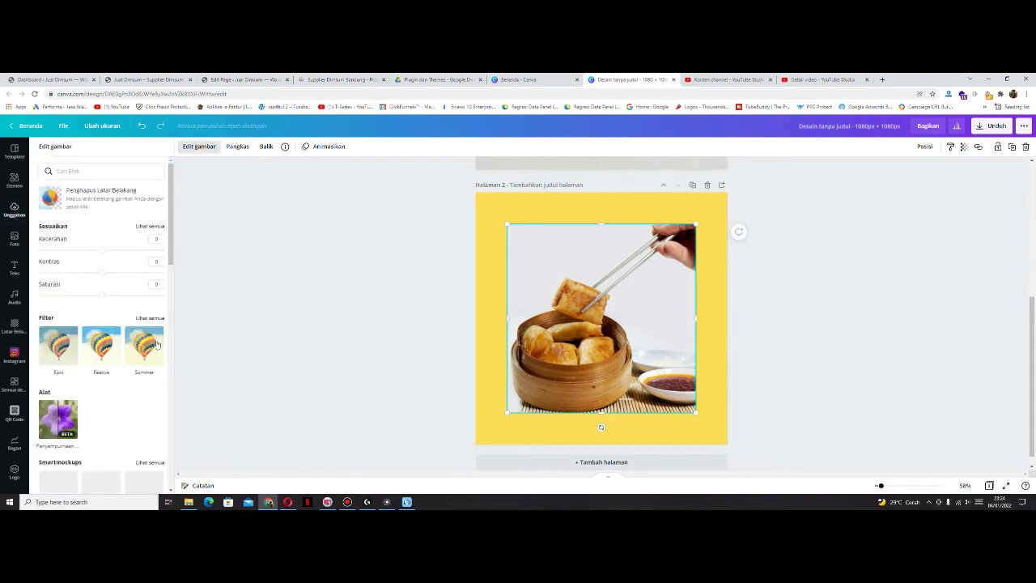
scroll(144, 349, "down", 3)
scroll(137, 330, "down", 3)
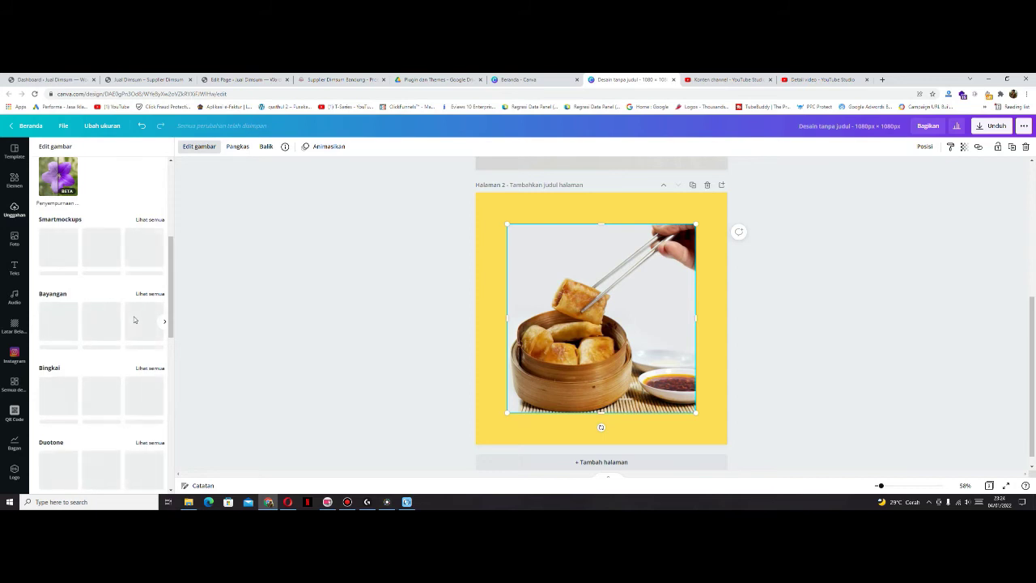
scroll(135, 321, "down", 2)
scroll(134, 324, "down", 8)
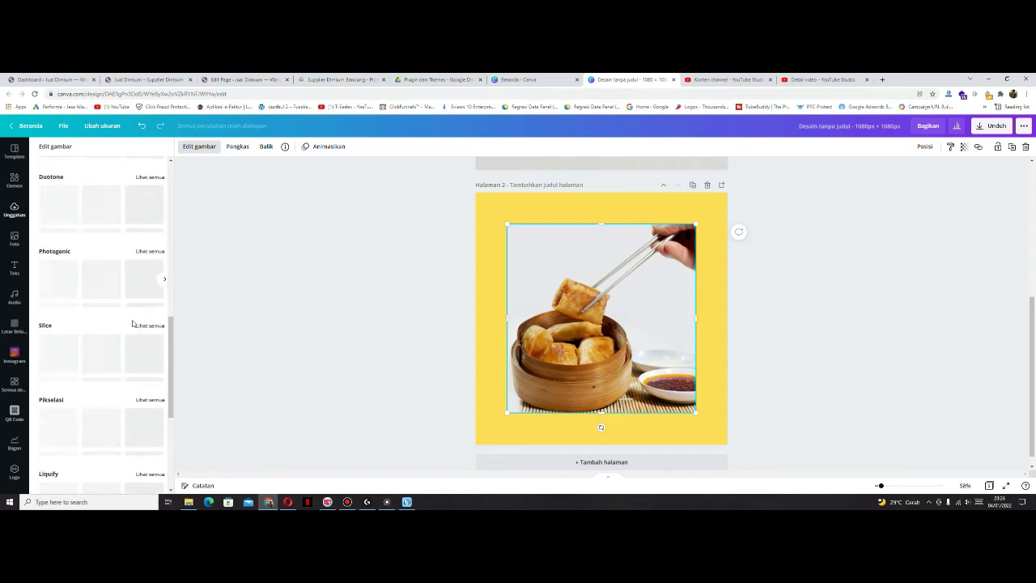
scroll(132, 325, "down", 2)
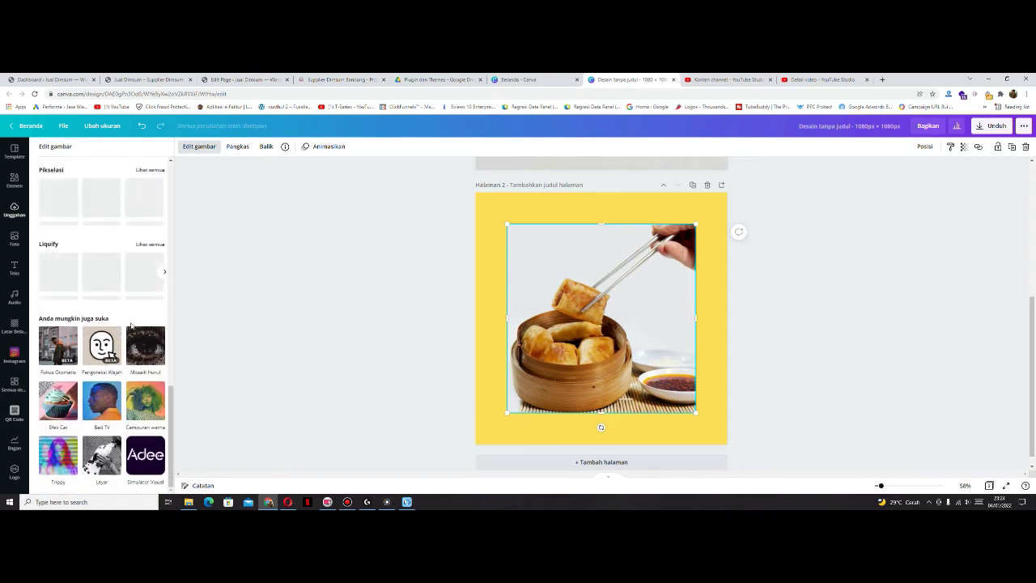
scroll(132, 325, "up", 12)
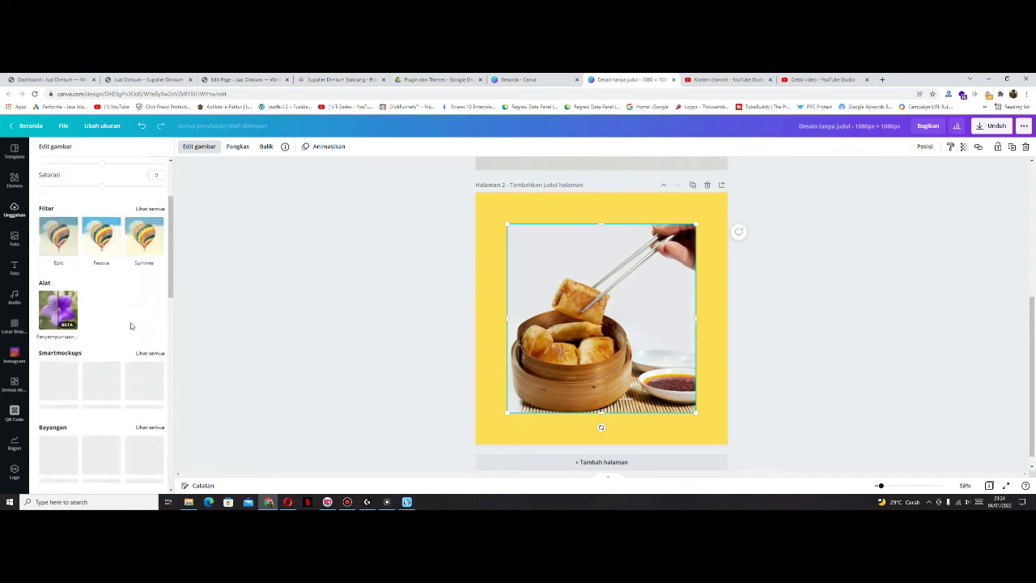
scroll(130, 316, "up", 1)
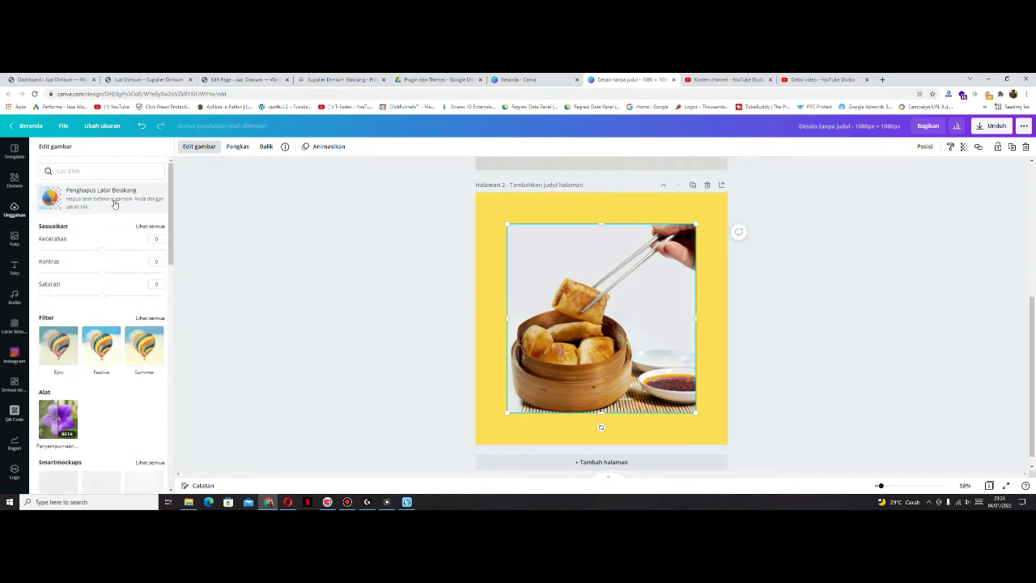
mouse_move(578, 259)
left_mouse_down()
mouse_move(583, 248)
mouse_move(574, 256)
mouse_move(595, 254)
left_mouse_up()
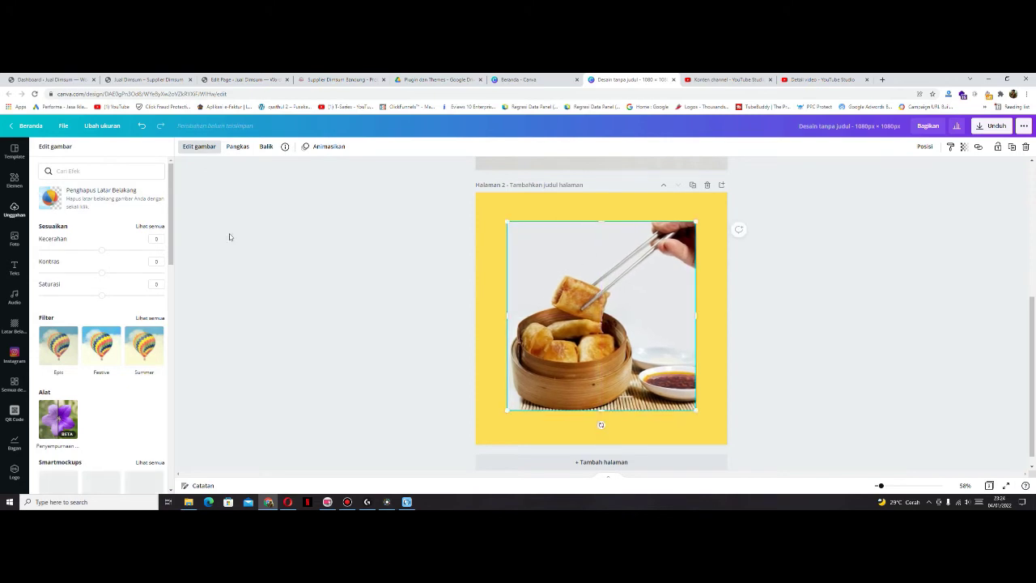
left_click(65, 200)
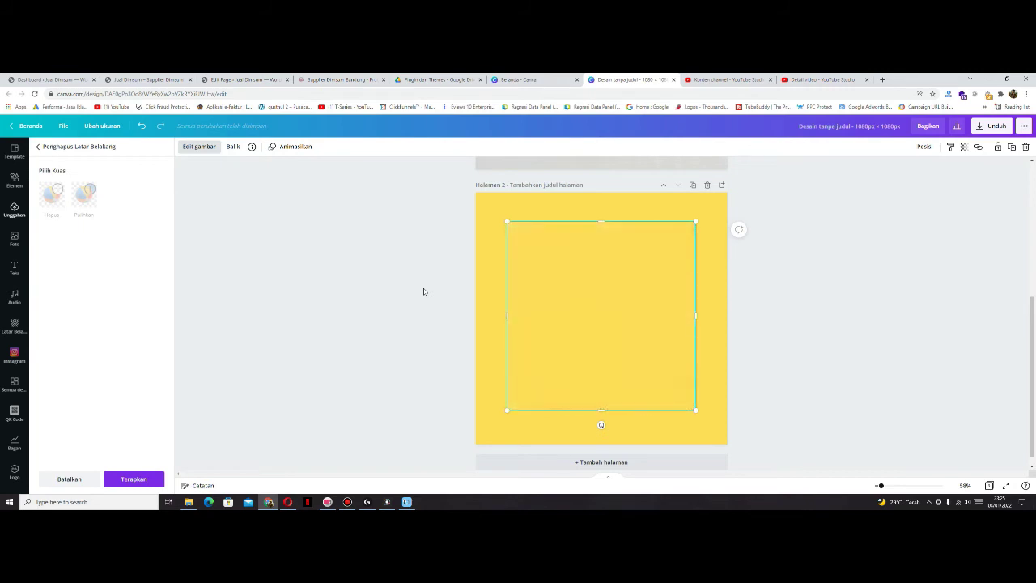
- Enlarge the cut-out dimsum photo until it fills the whole yellow area of page 2
left_click_drag(507, 220, 487, 201)
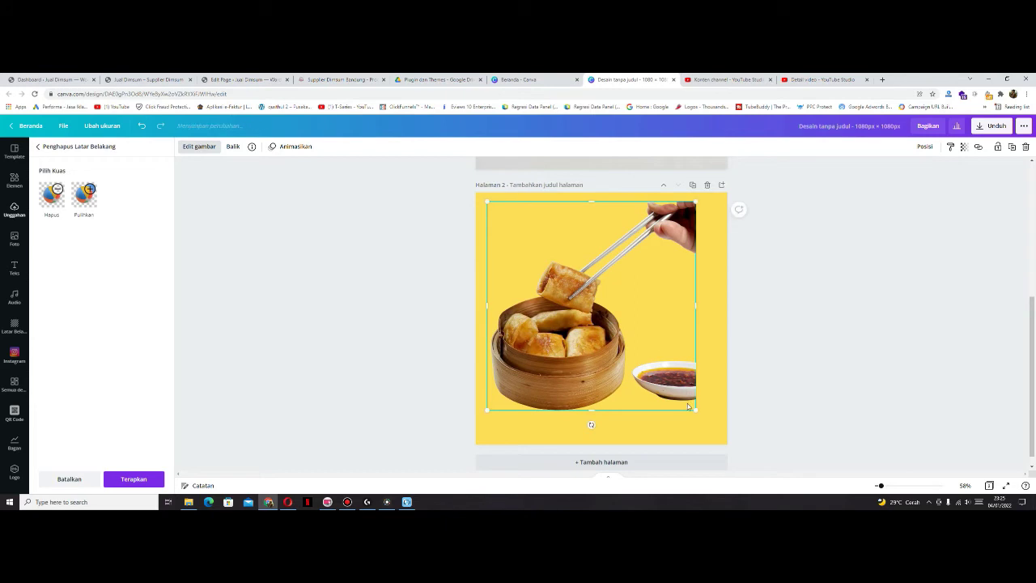
left_click_drag(694, 409, 727, 442)
left_click_drag(487, 202, 479, 188)
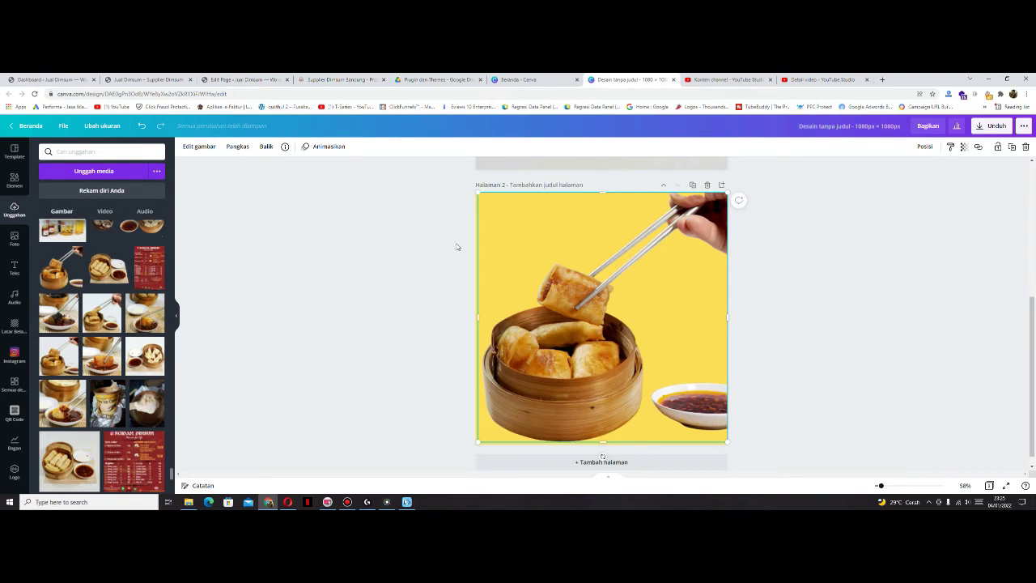
left_click(478, 193)
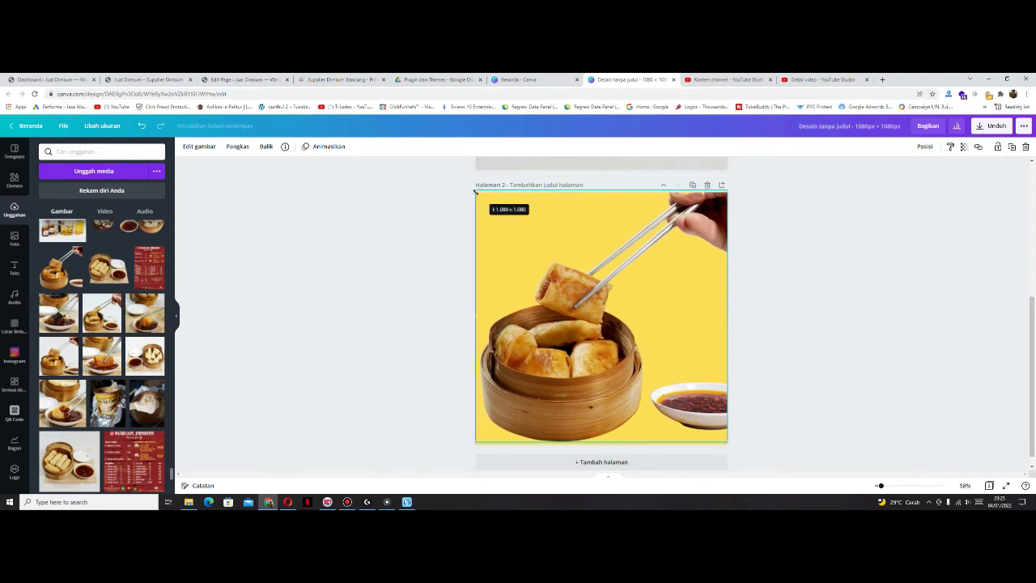
left_click(440, 224)
- Compare the full-photo product image on page 1 with the cut-out on yellow on page 2
scroll(410, 229, "up", 1)
scroll(411, 229, "up", 3)
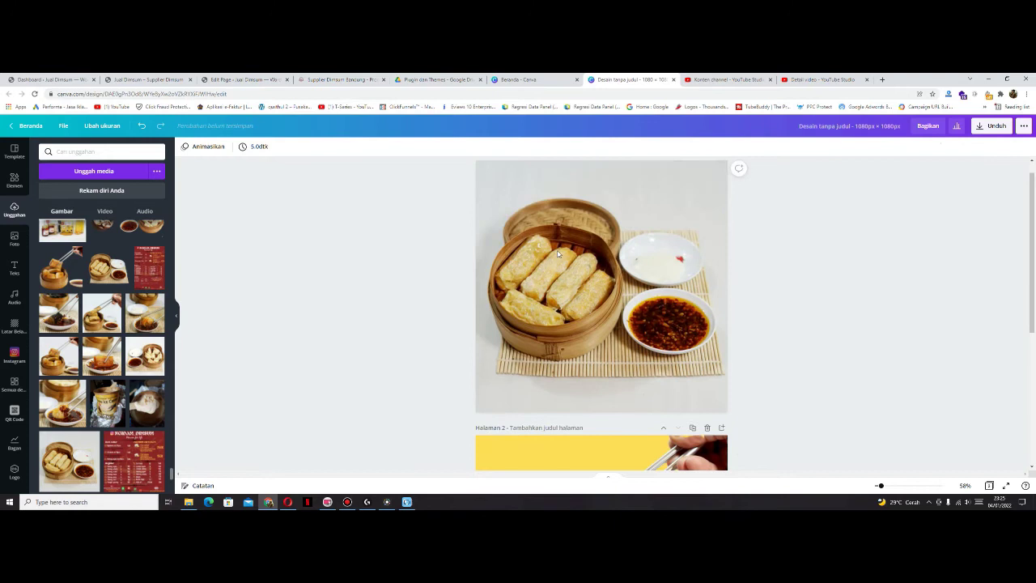
left_click(608, 249)
scroll(763, 278, "down", 3)
scroll(766, 275, "up", 4)
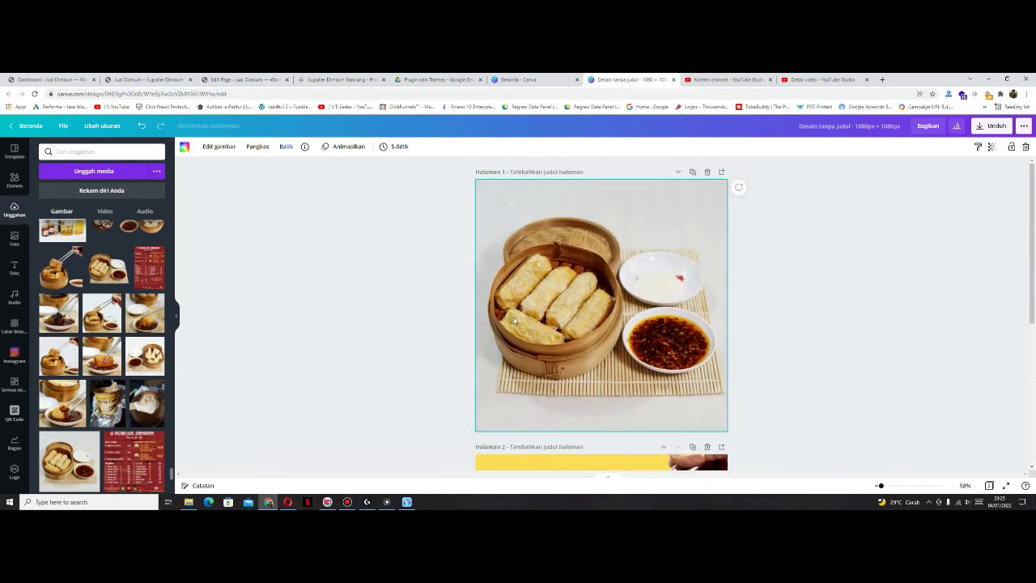
scroll(518, 324, "down", 3)
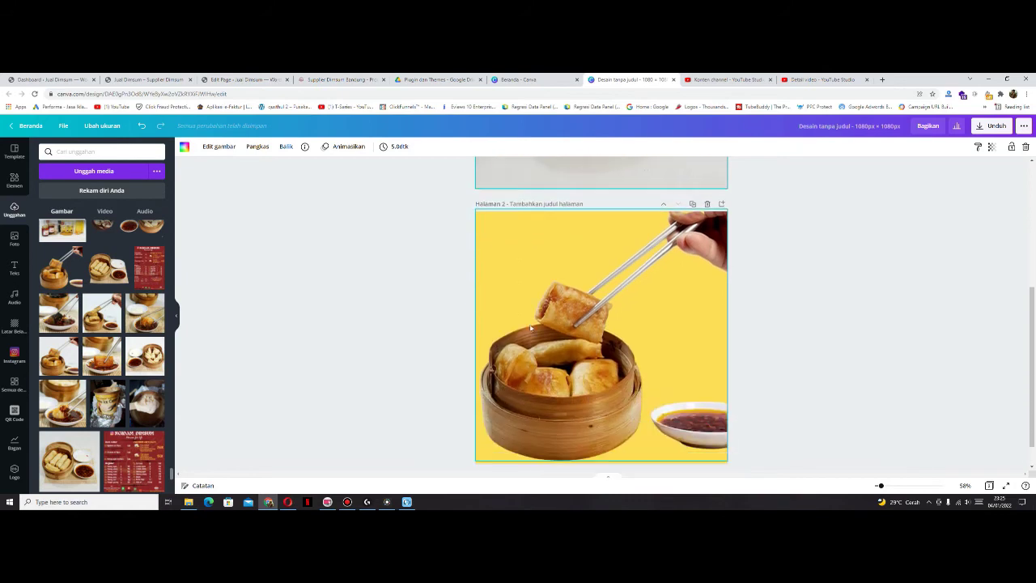
scroll(450, 322, "up", 1)
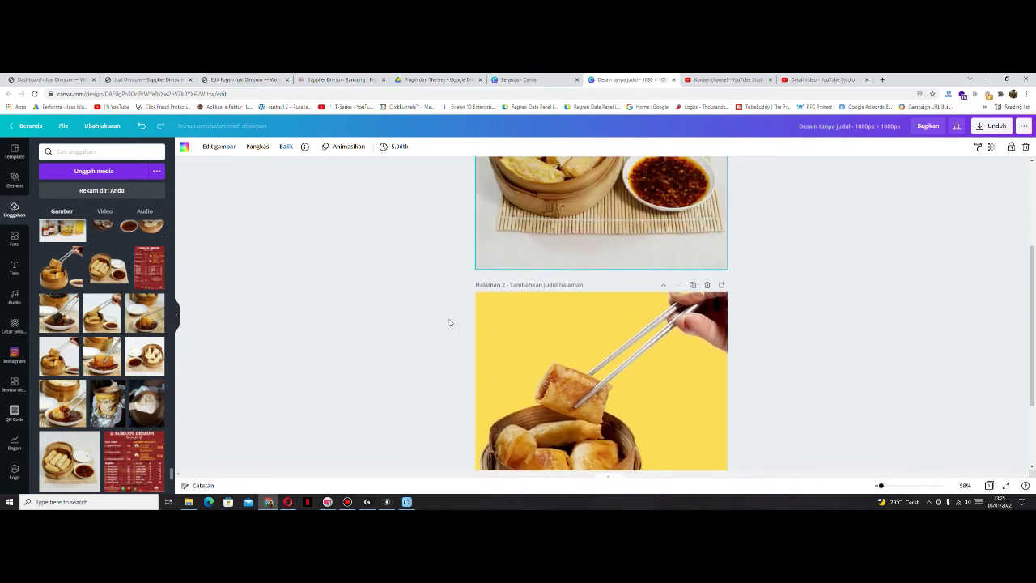
scroll(433, 332, "up", 1)
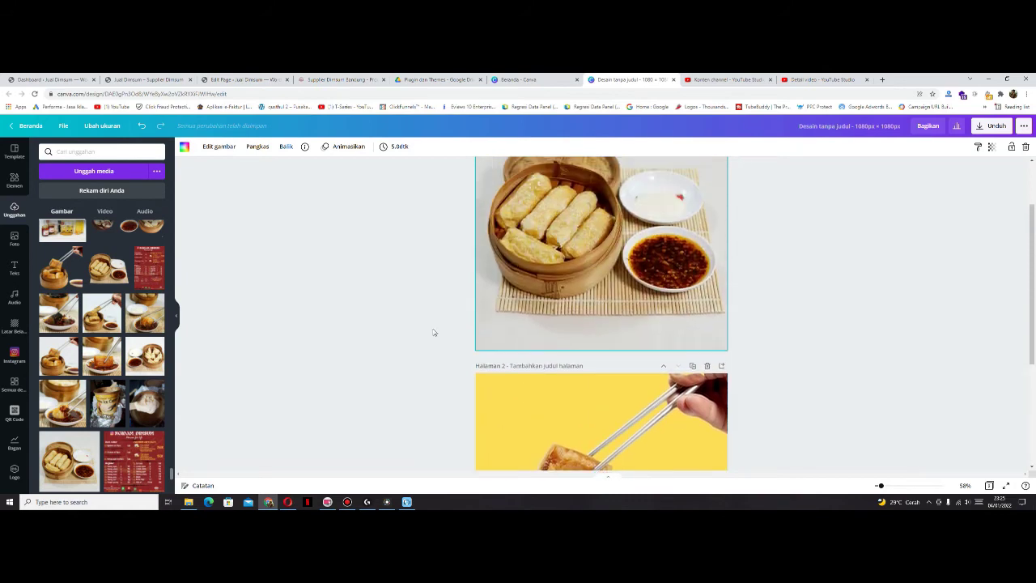
scroll(434, 332, "up", 1)
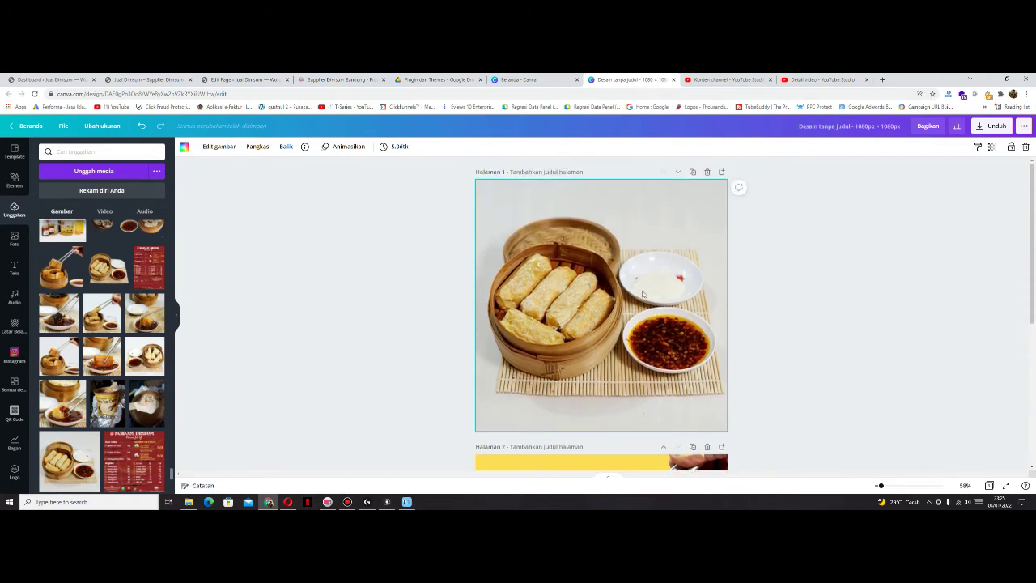
scroll(594, 293, "down", 4)
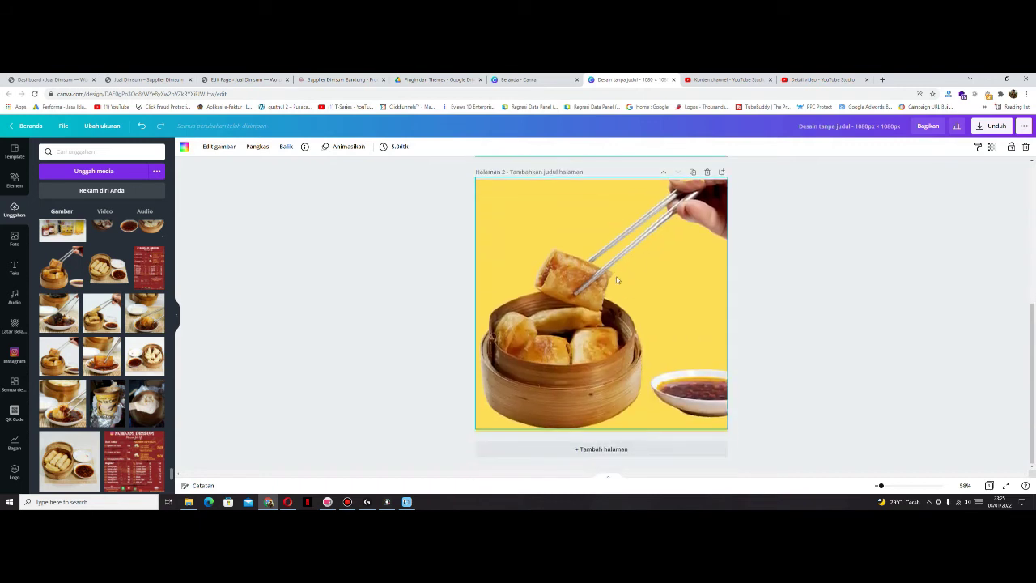
scroll(616, 279, "up", 4)
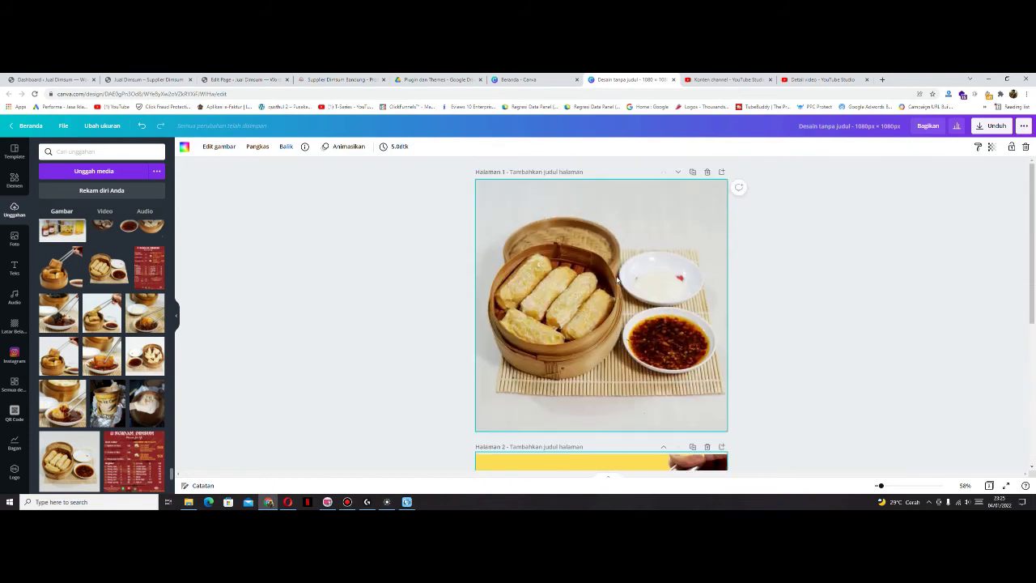
- Browse the ready-made font combinations and add the "hugs + kisses" text to the product photo on page 1
left_click(14, 267)
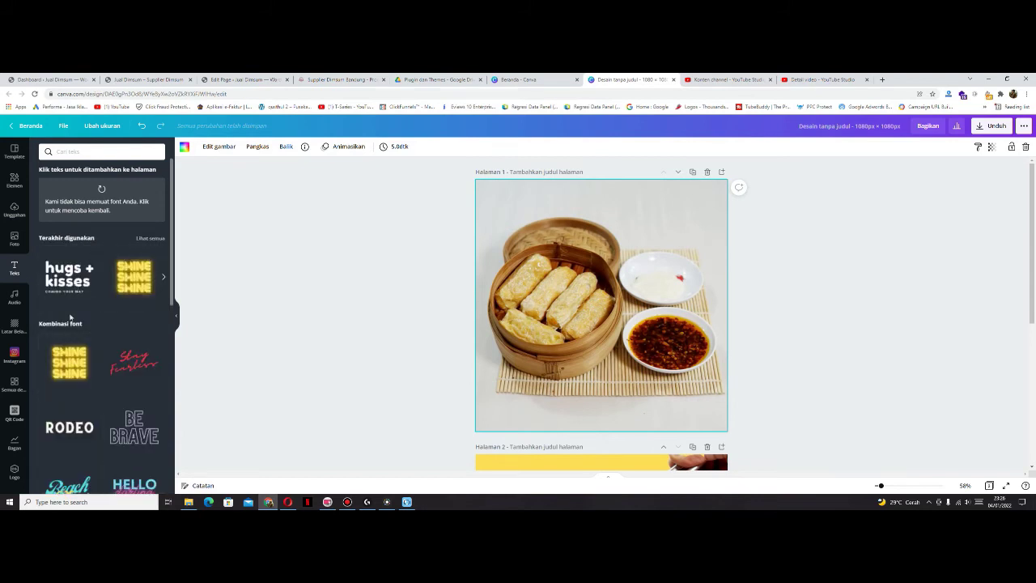
scroll(73, 304, "down", 5)
scroll(70, 318, "down", 2)
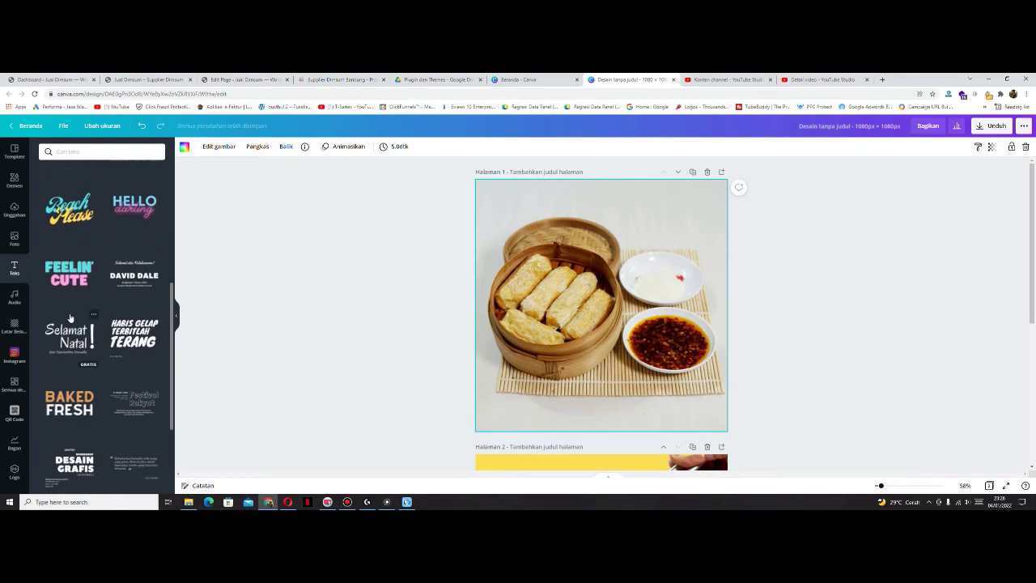
scroll(71, 318, "down", 2)
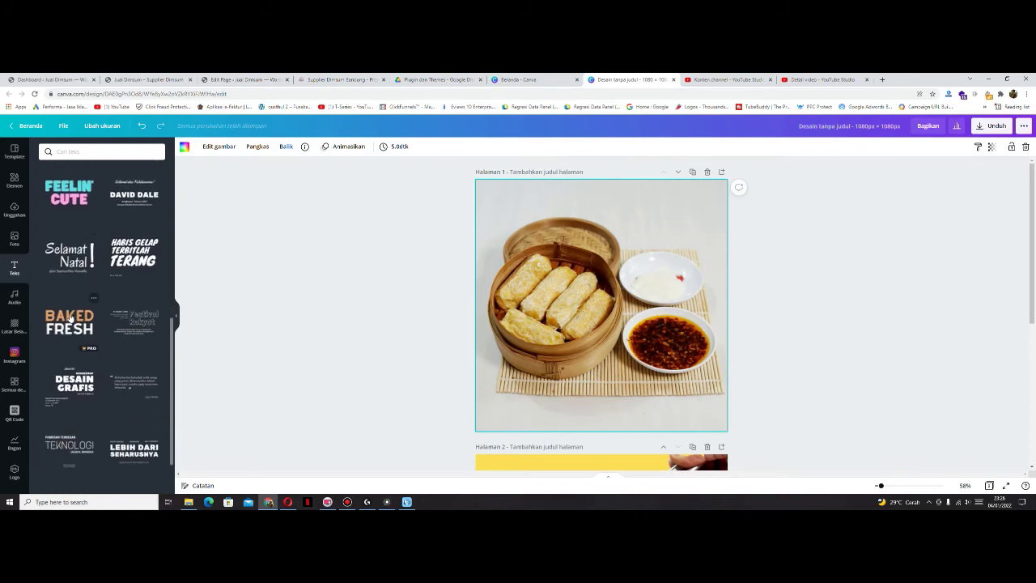
scroll(71, 318, "down", 2)
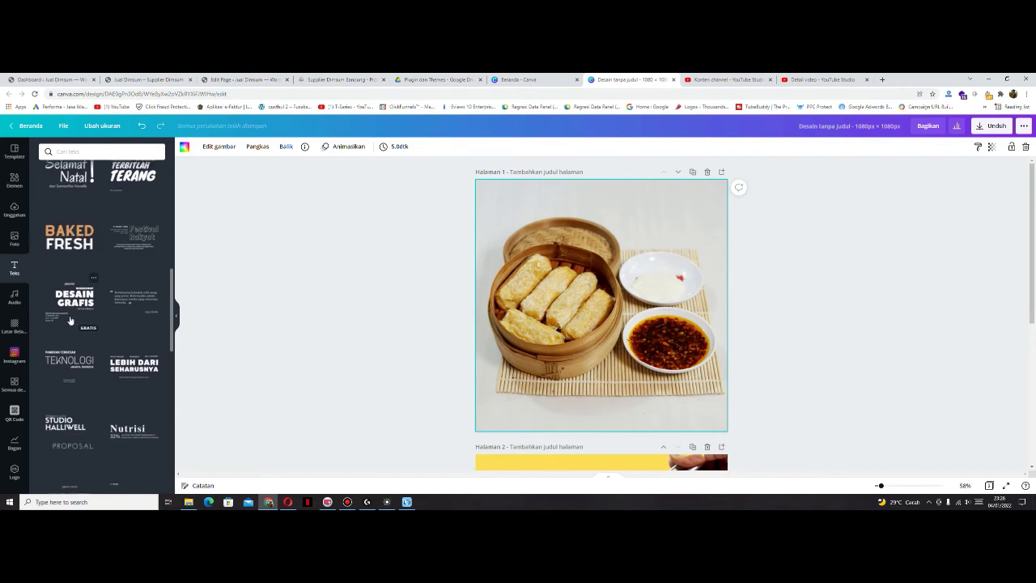
scroll(71, 321, "down", 3)
scroll(69, 321, "up", 8)
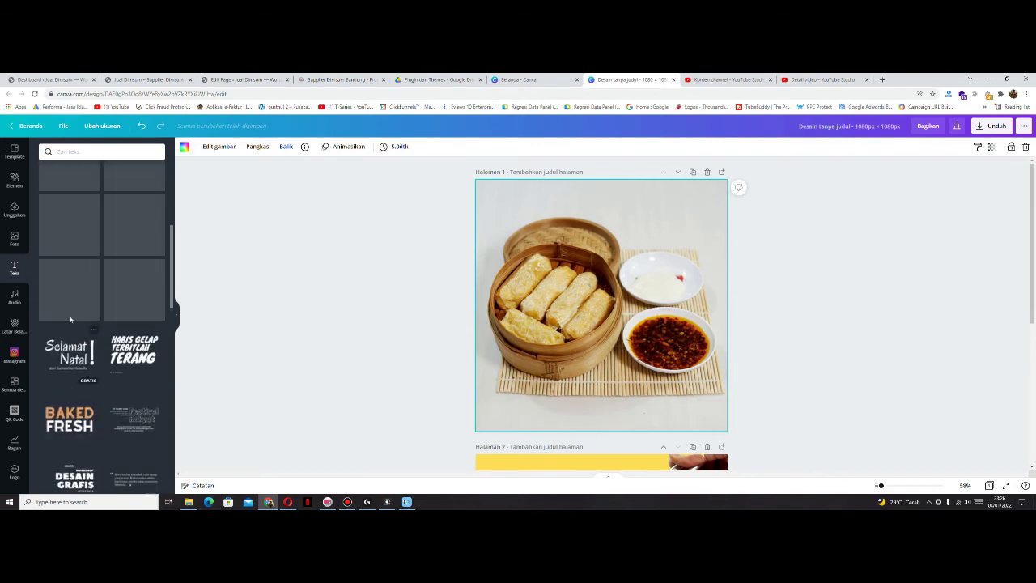
scroll(109, 340, "up", 5)
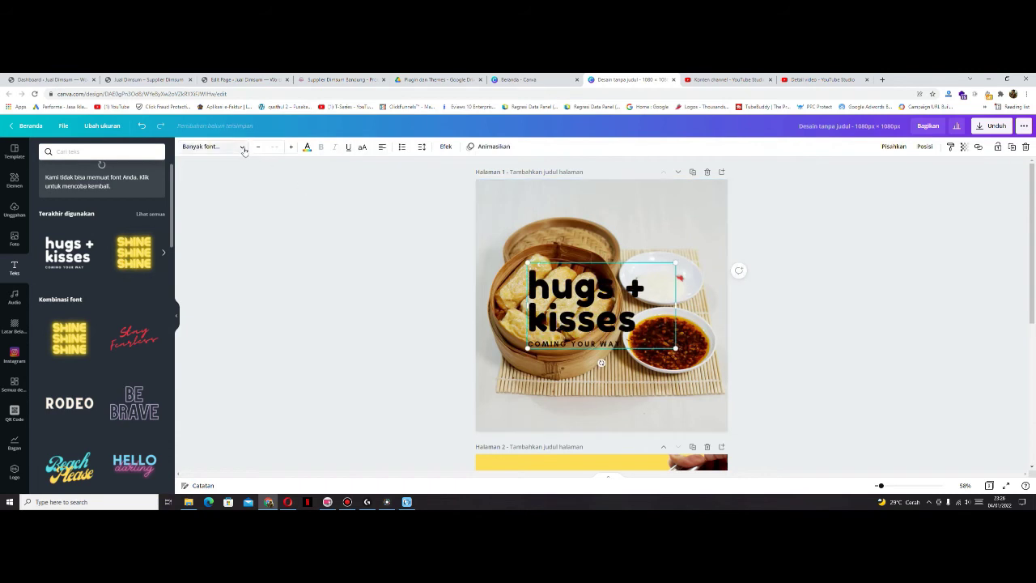
- Change the colour of the "hugs + kisses" text group on page 1 to white
left_click(307, 146)
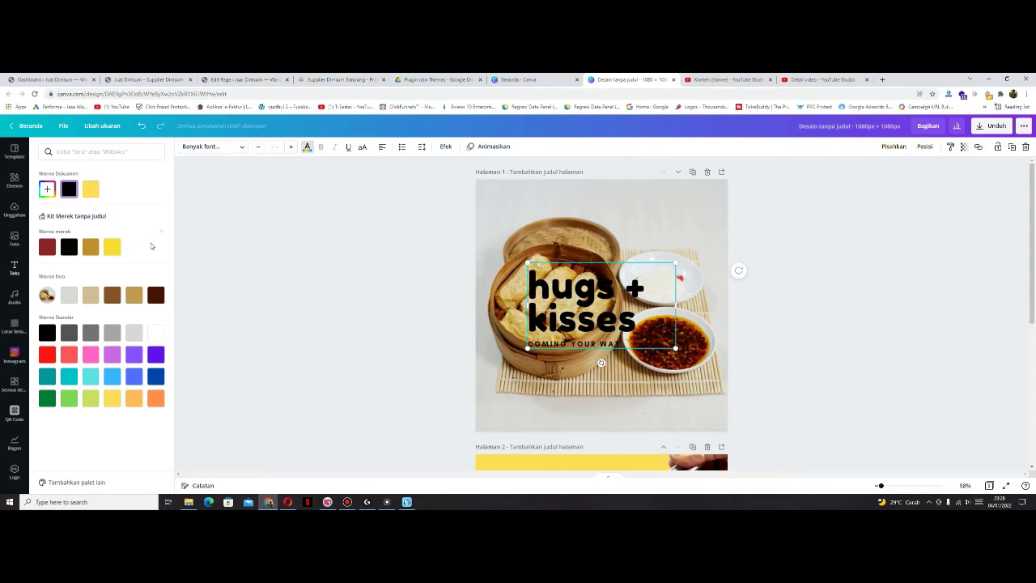
left_click(155, 332)
left_click(551, 304)
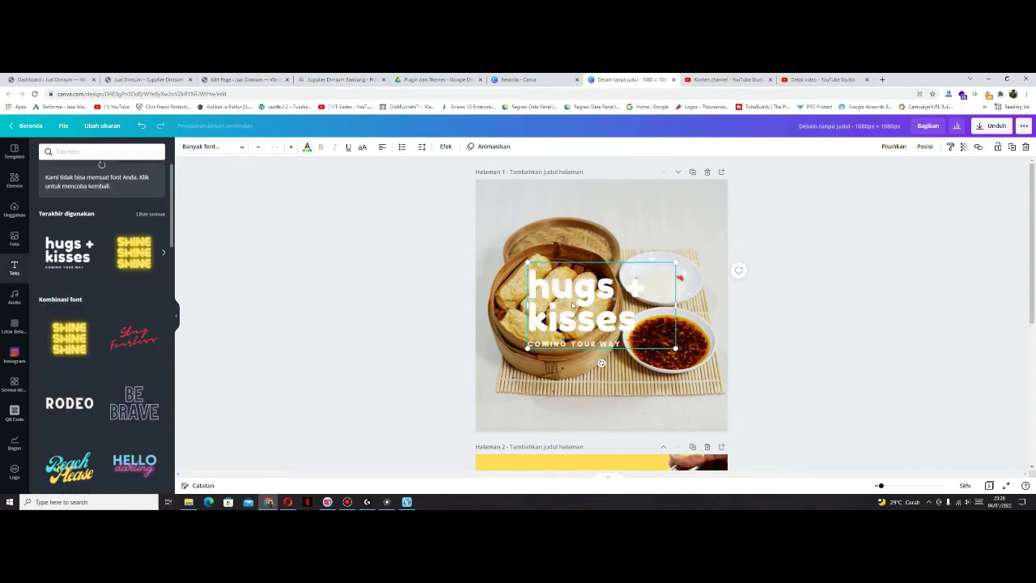
- Ungroup the text on page 1 and delete its "COMING YOUR WAY" subtitle line
right_click(574, 306)
left_click(603, 426)
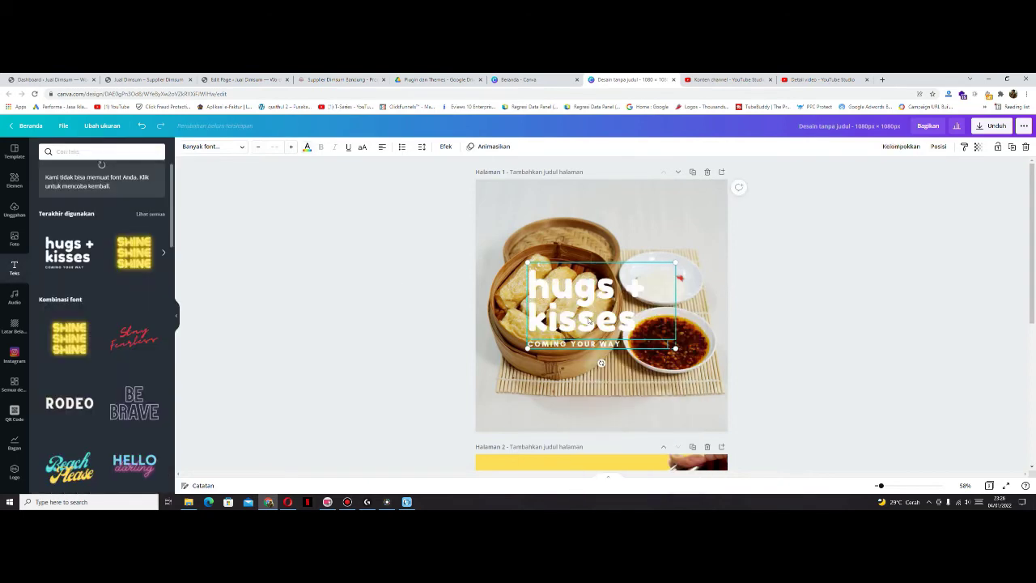
left_click(428, 328)
left_click(565, 345)
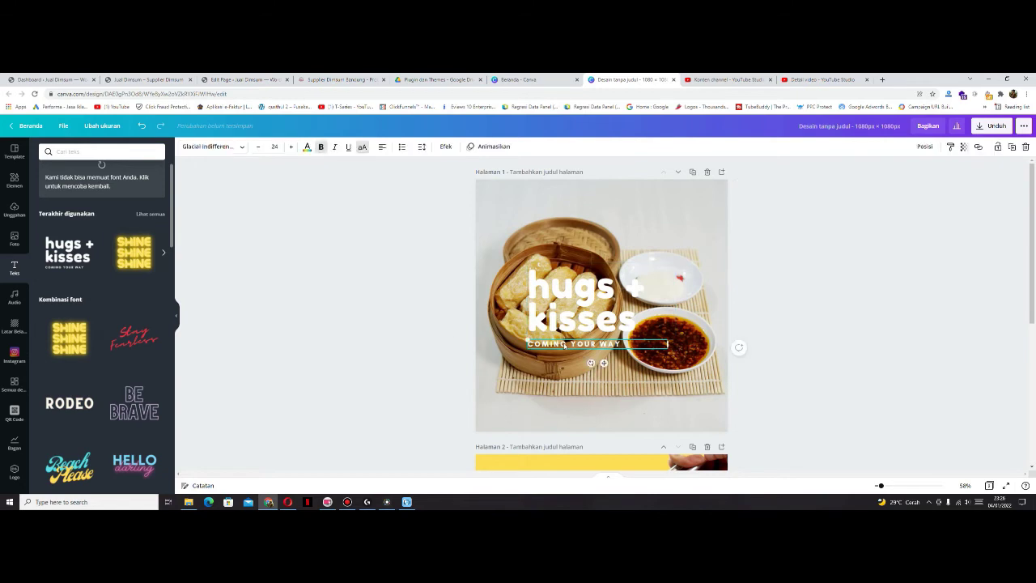
key("Delete")
- Replace the "hugs + kisses" heading on page 1 with the text "ngidam dimsum"
left_click(583, 308)
double_click(584, 289)
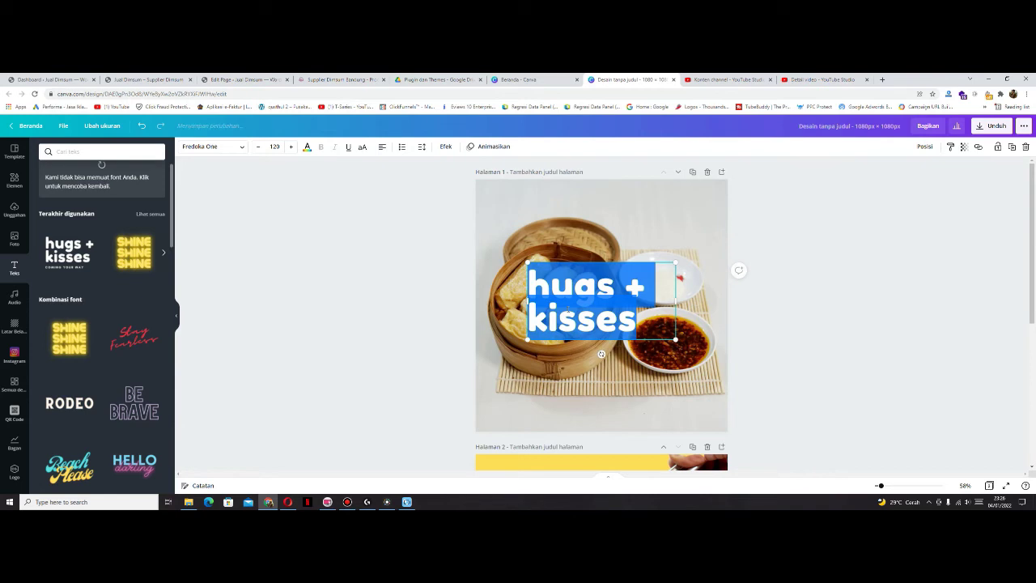
type("ngidam")
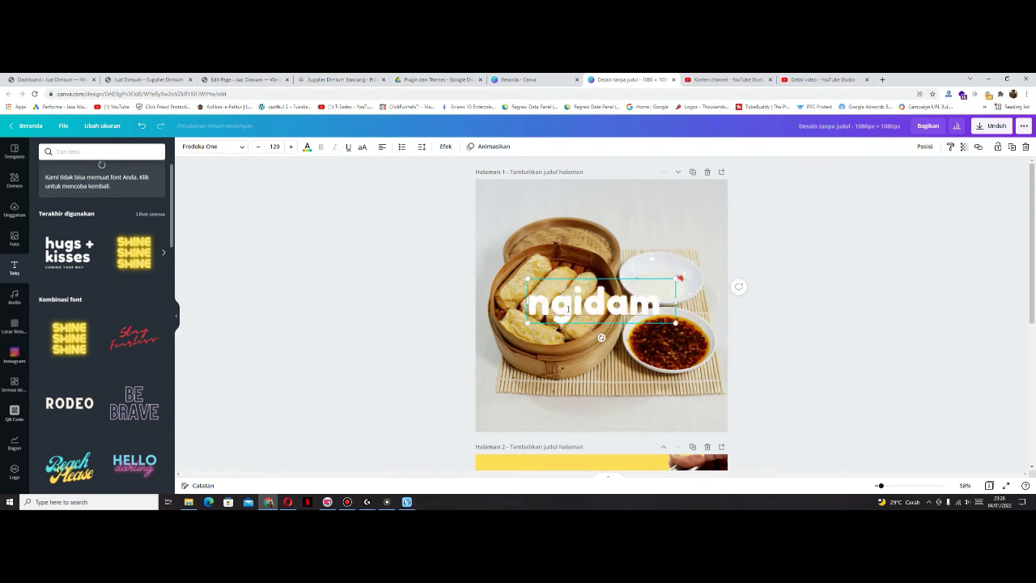
type(" dimsum pro")
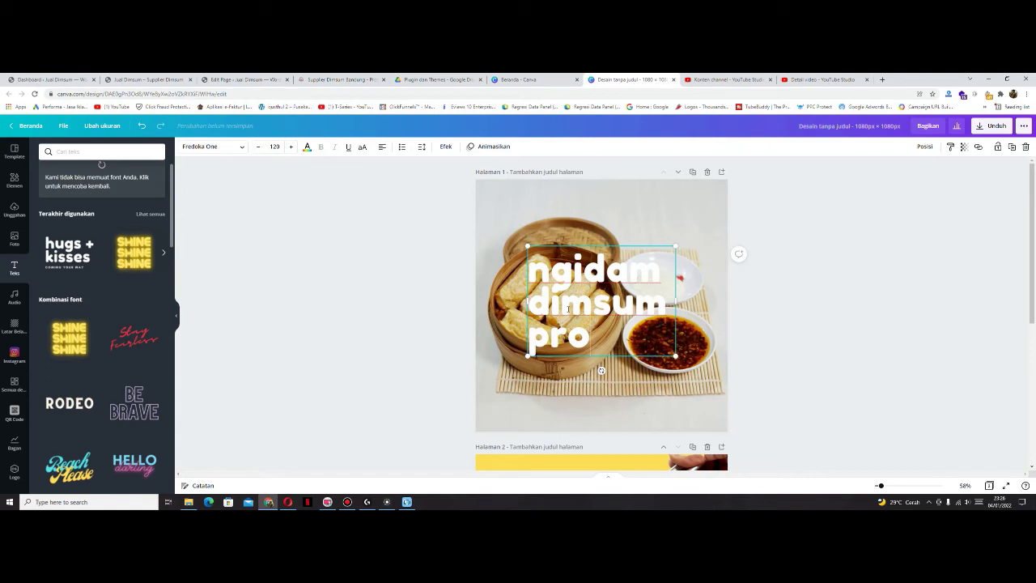
type("pe")
key("BackSpace")
key("BackSpace")
key("BackSpace")
key("BackSpace")
key("BackSpace")
key("BackSpace")
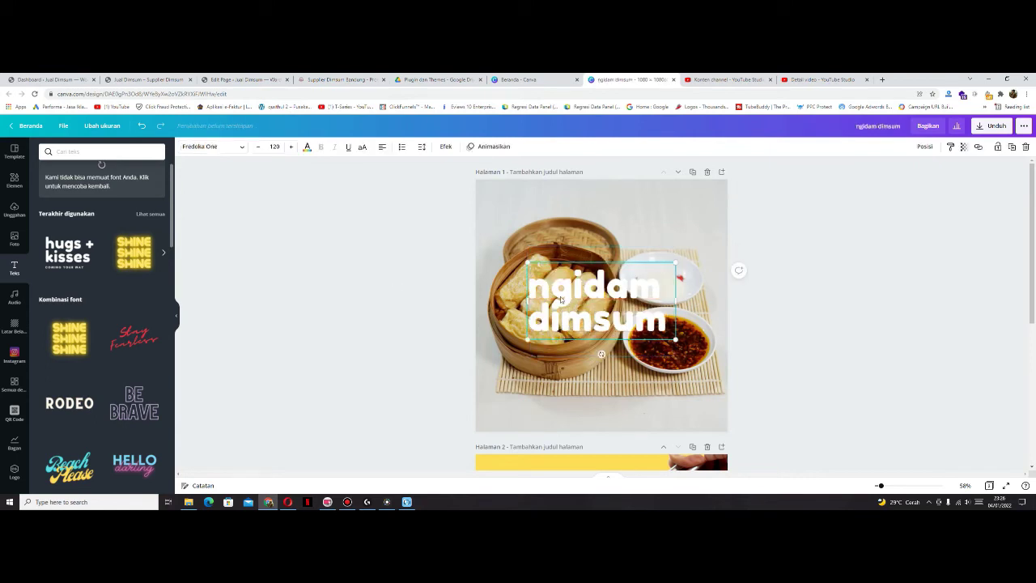
- Set the "ngidam dimsum" text to font size 80 and resize its box so it fits on one line
left_click(277, 147)
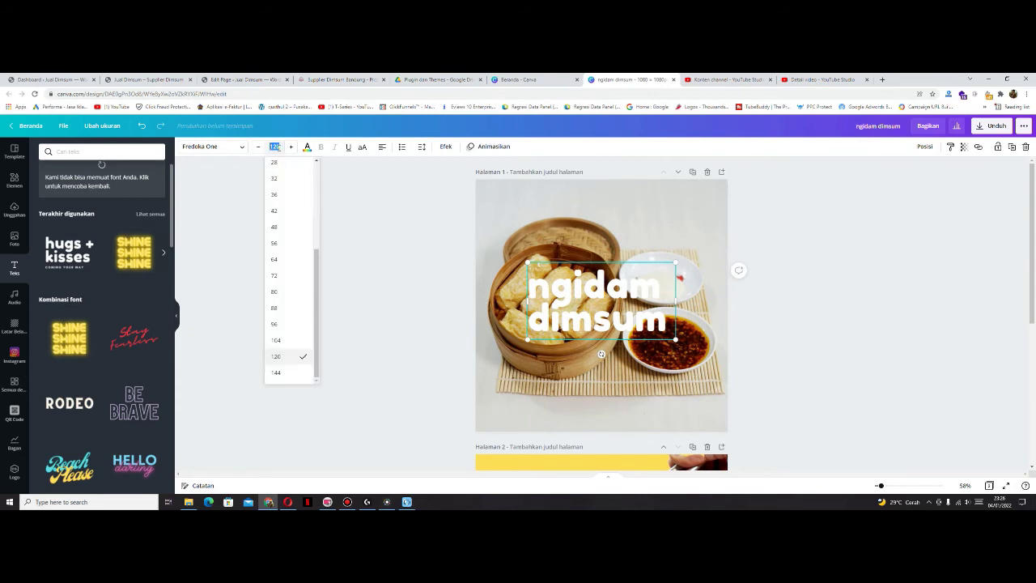
type("80")
key("Return")
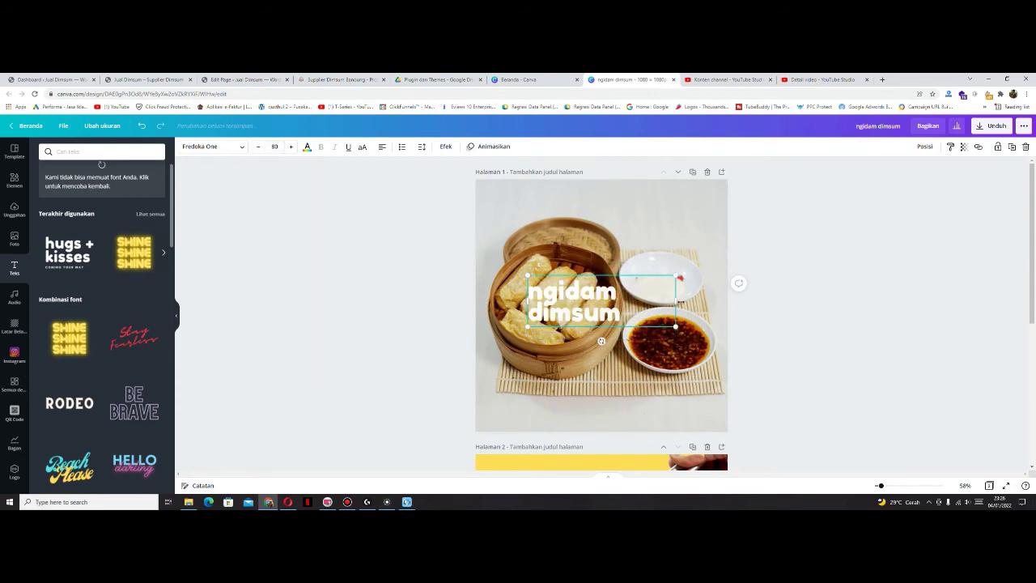
left_click_drag(676, 302, 653, 297)
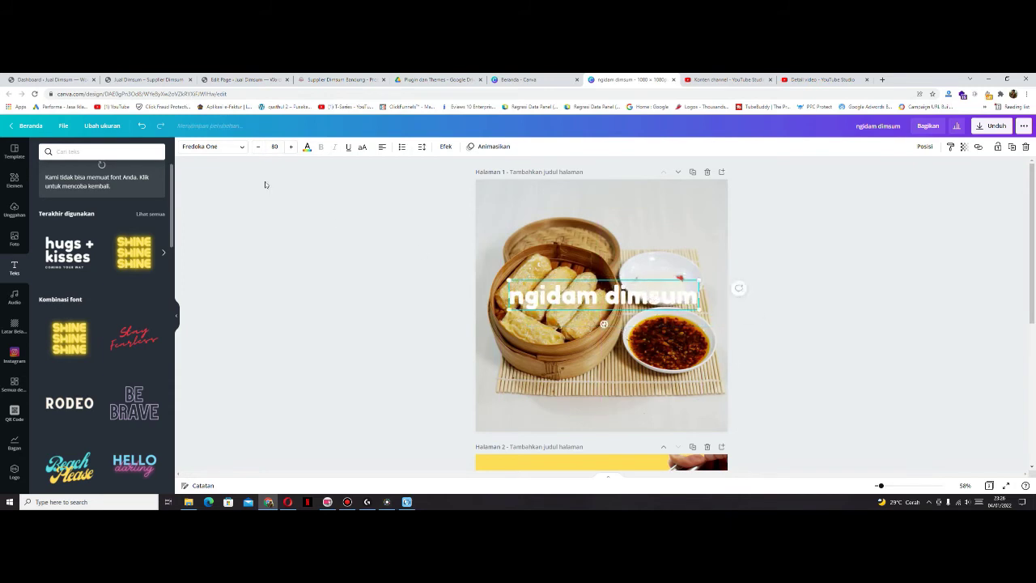
- Duplicate the "ngidam dimsum" text line and change the copy's text to "PROPERTY"
left_click(305, 186)
left_click(538, 301)
key("ctrl+d")
left_click_drag(592, 304, 588, 321)
double_click(588, 318)
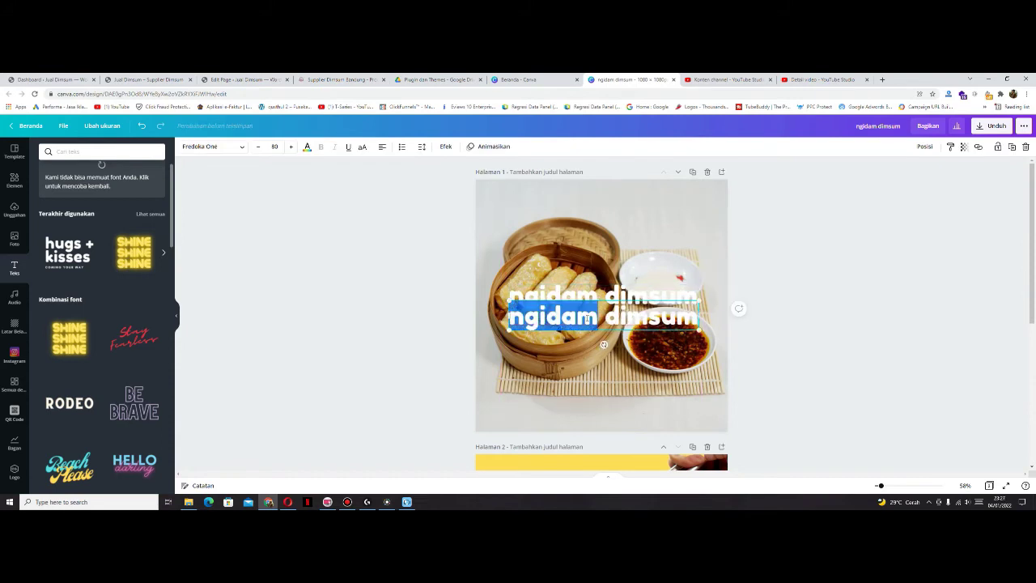
triple_click(588, 318)
type("PROPERTY")
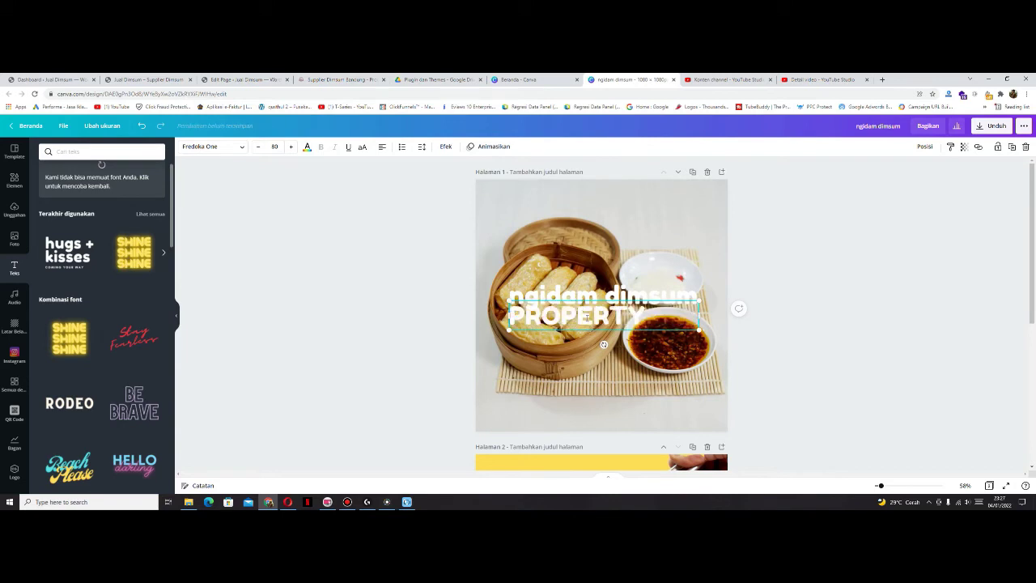
- Place "PROPERTY" directly above "ngidam dimsum" with tight line spacing and move both lines to the middle of the photo
left_click(423, 324)
mouse_move(532, 322)
left_mouse_down()
mouse_move(530, 279)
mouse_move(543, 310)
left_mouse_up()
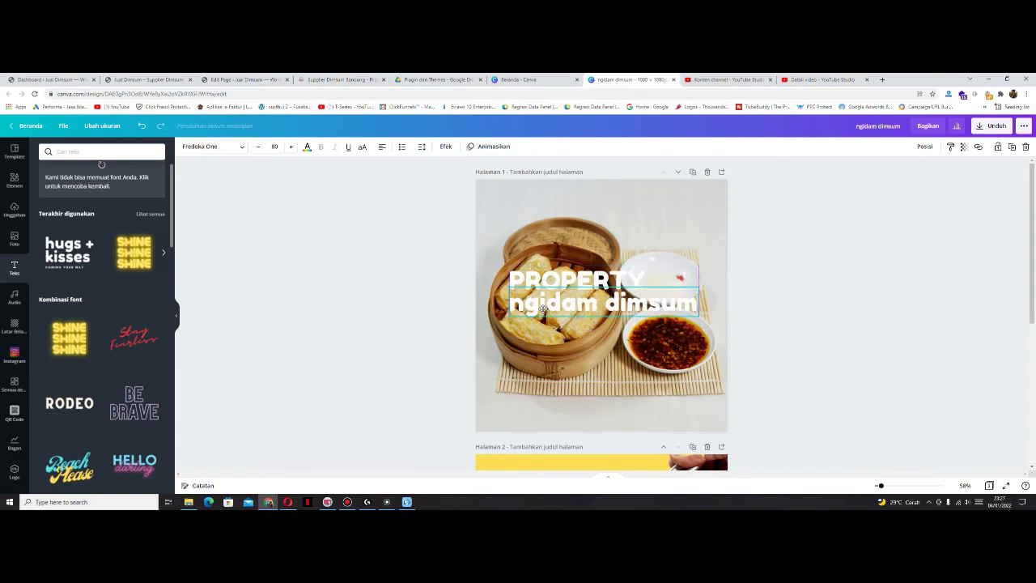
left_click(413, 302)
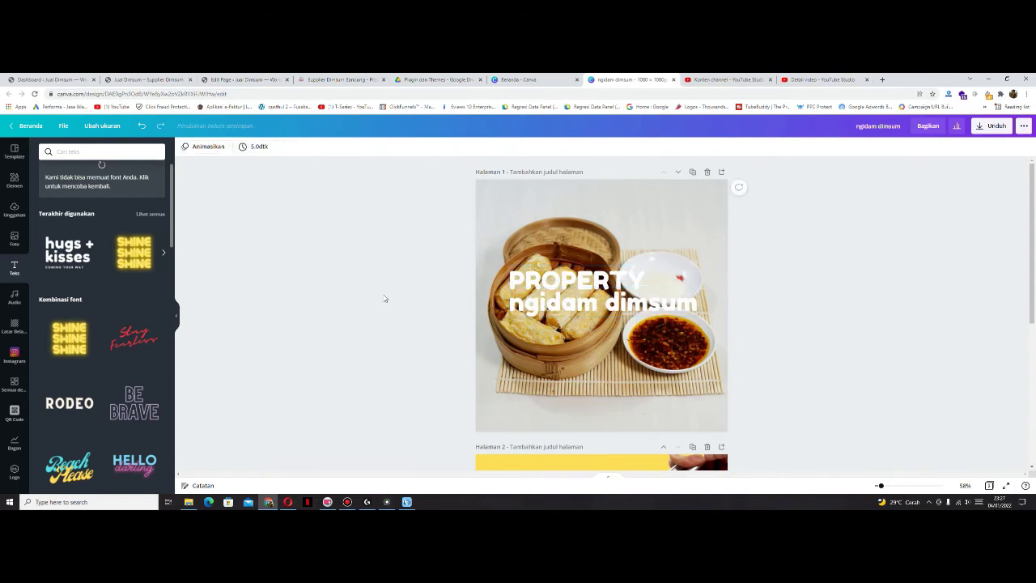
left_click(555, 310)
left_click_drag(555, 310, 556, 314)
left_click(557, 285)
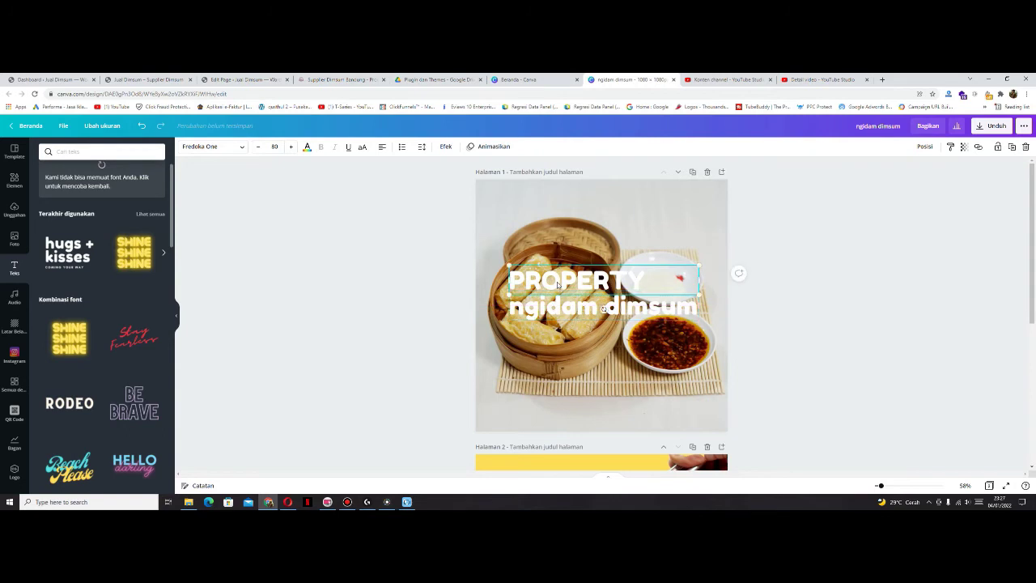
left_click(425, 289)
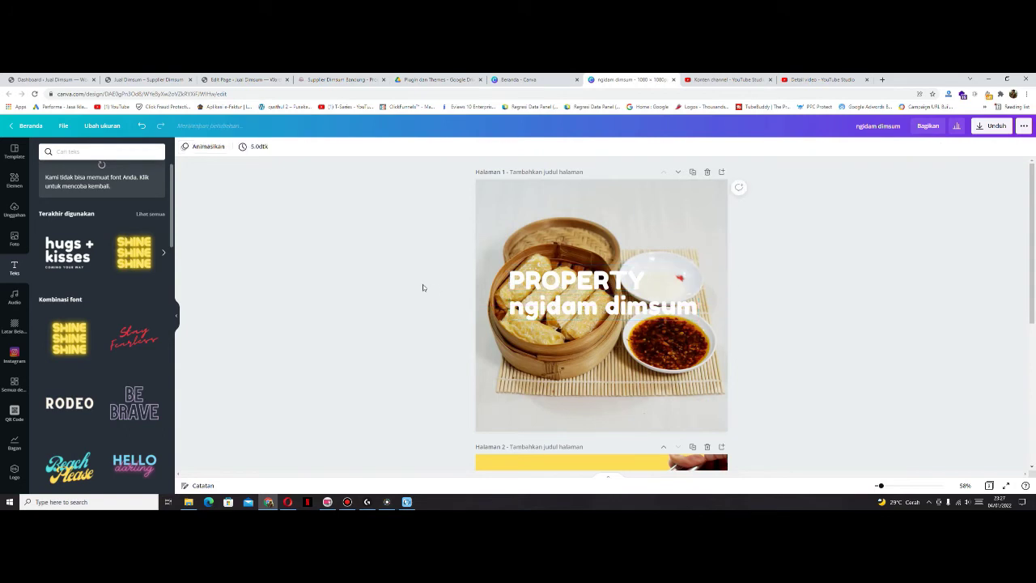
left_click_drag(551, 308, 556, 315)
left_click_drag(562, 278, 562, 287)
left_click(432, 297)
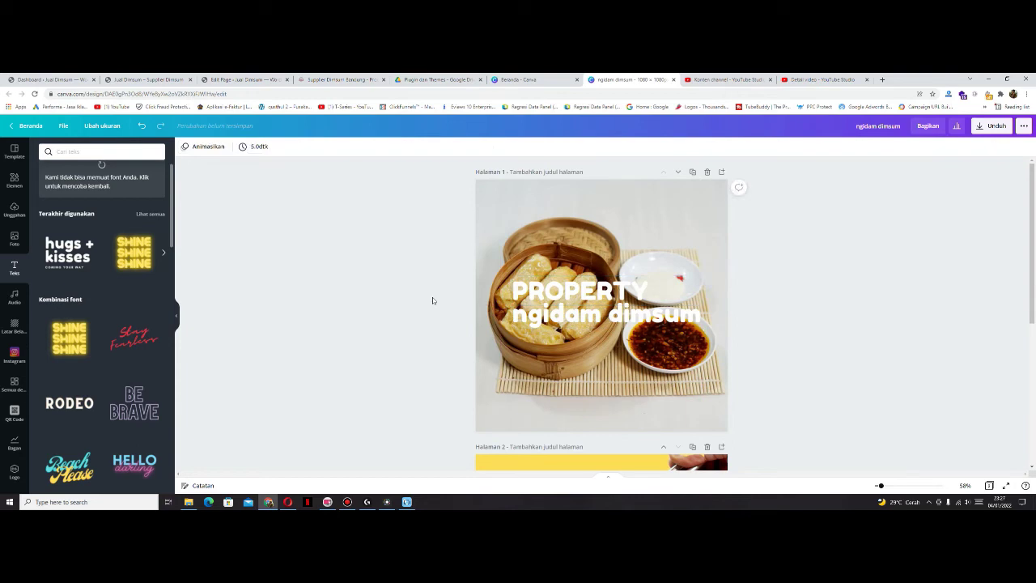
- Try a reduced transparency value of about 58 on both text lines of page 1
left_click(548, 295)
left_click_drag(437, 280, 568, 325)
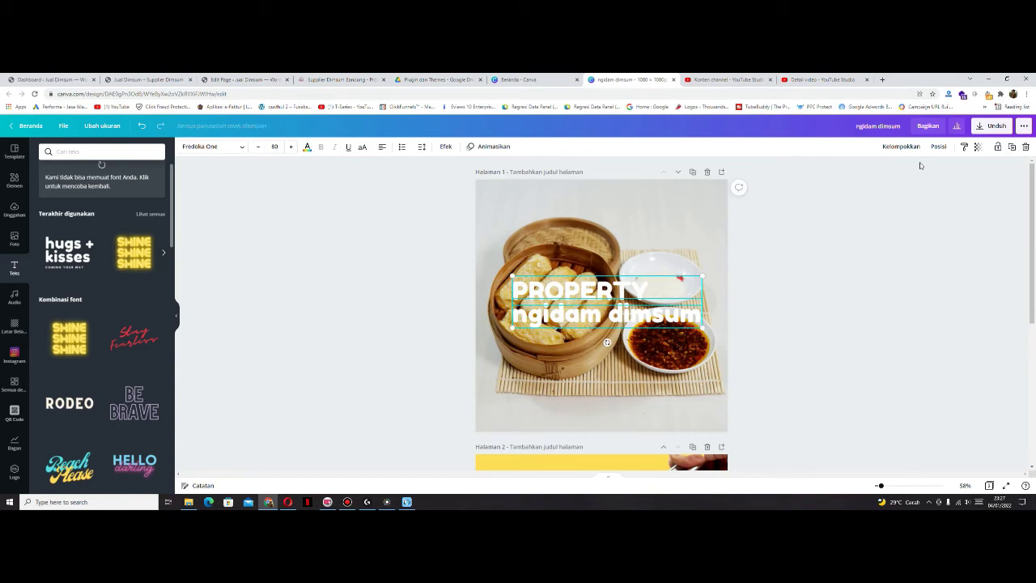
left_click(978, 146)
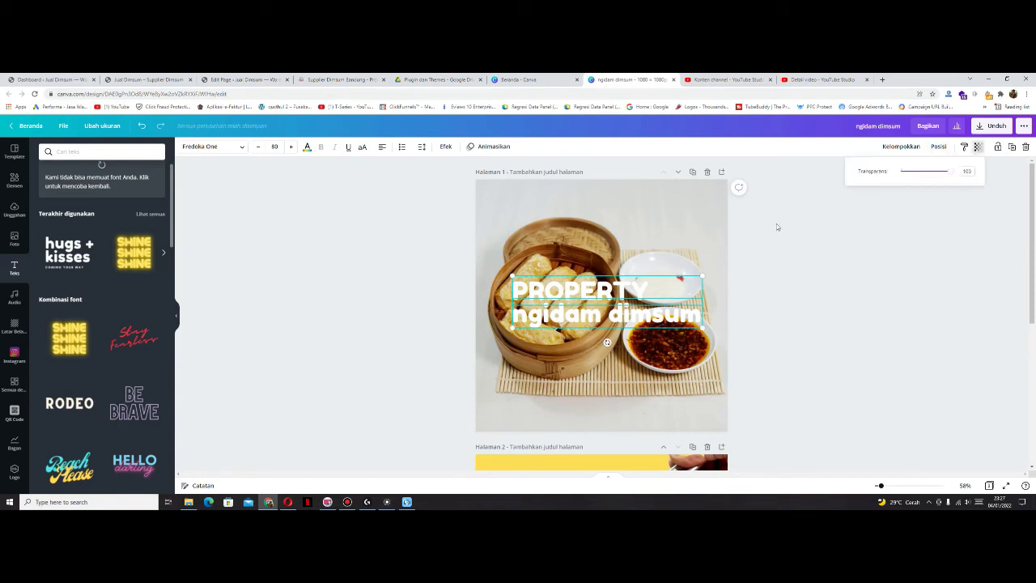
left_click_drag(946, 174, 932, 177)
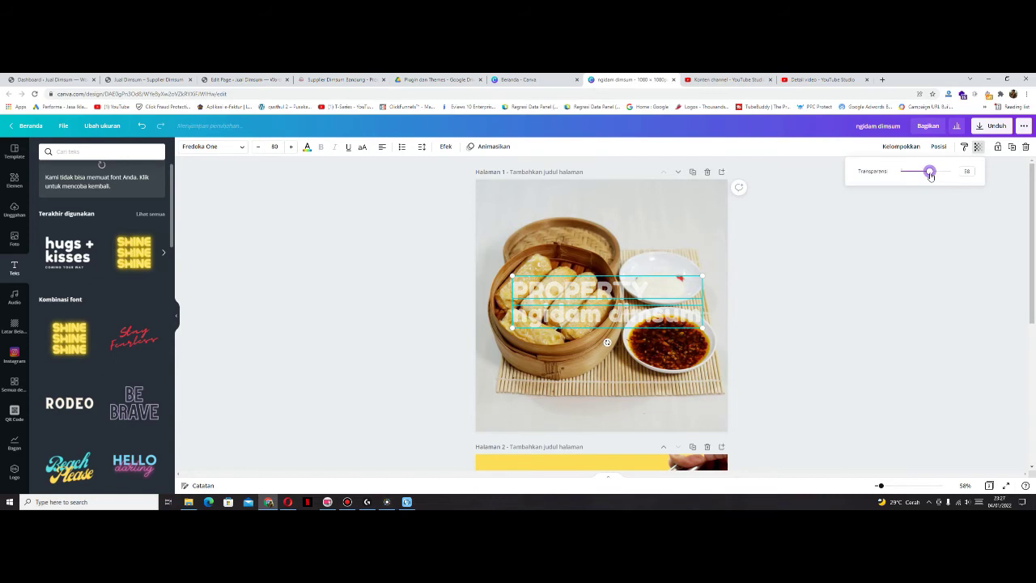
left_click(967, 171)
left_click(842, 267)
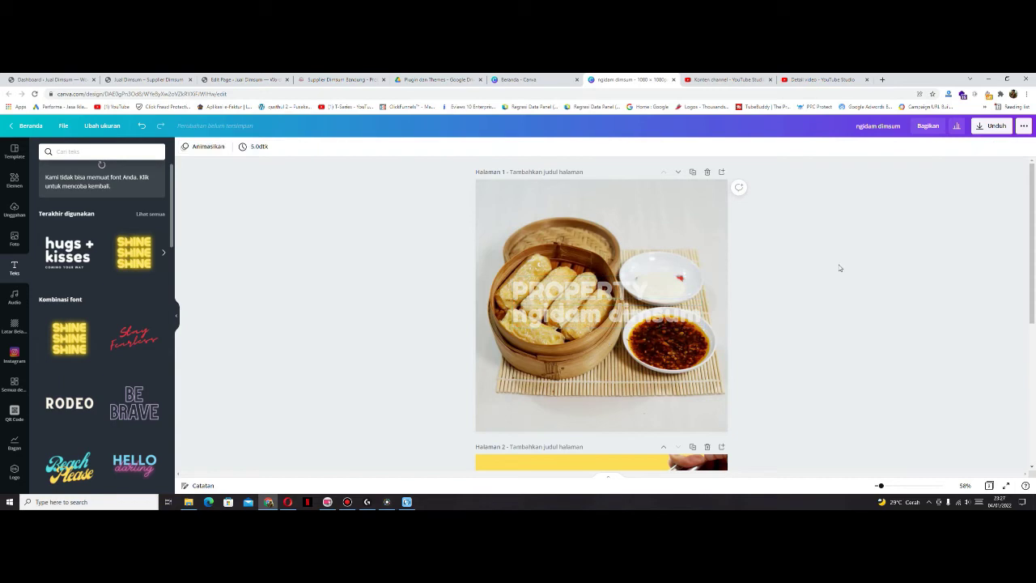
- Set the transparency value of the "PROPERTY" and "ngidam dimsum" lines to 65
left_click_drag(418, 283, 664, 328)
left_click(977, 146)
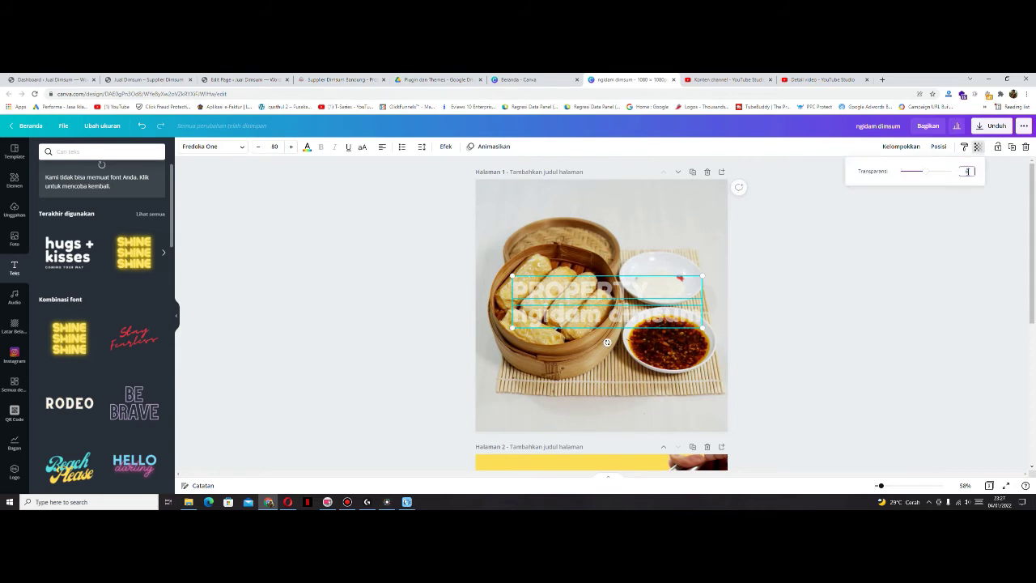
left_click_drag(926, 171, 931, 171)
left_click(969, 171)
type("55")
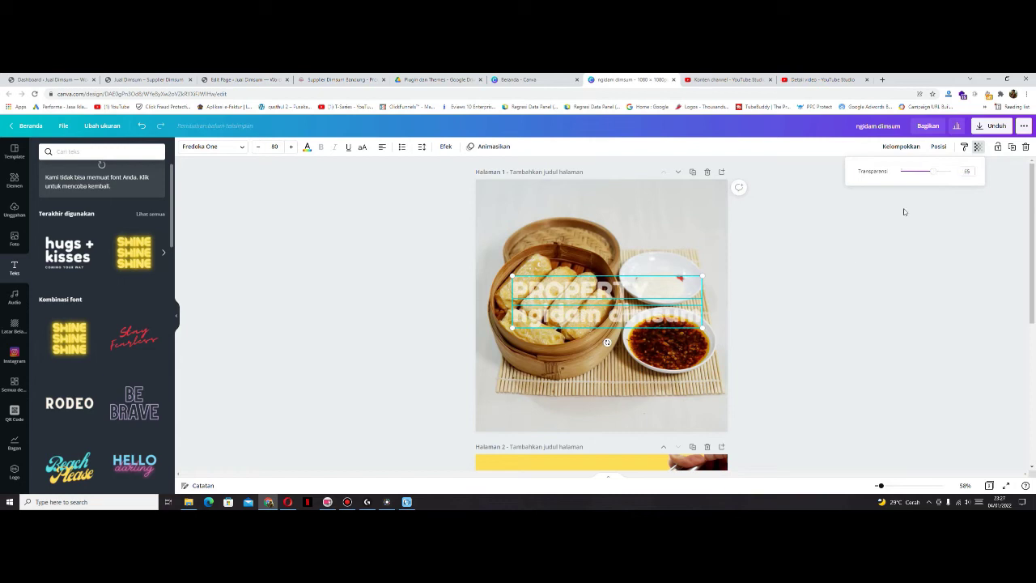
left_click(888, 241)
left_click(818, 273)
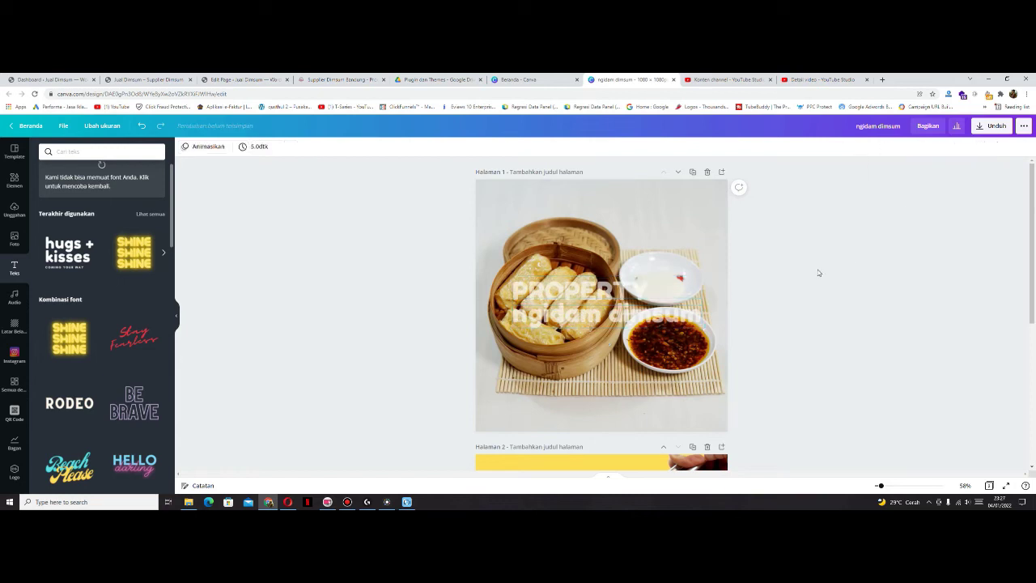
- Try centre-aligning the "PROPERTY" and "ngidam dimsum" text lines on page 1
left_click_drag(438, 289, 609, 341)
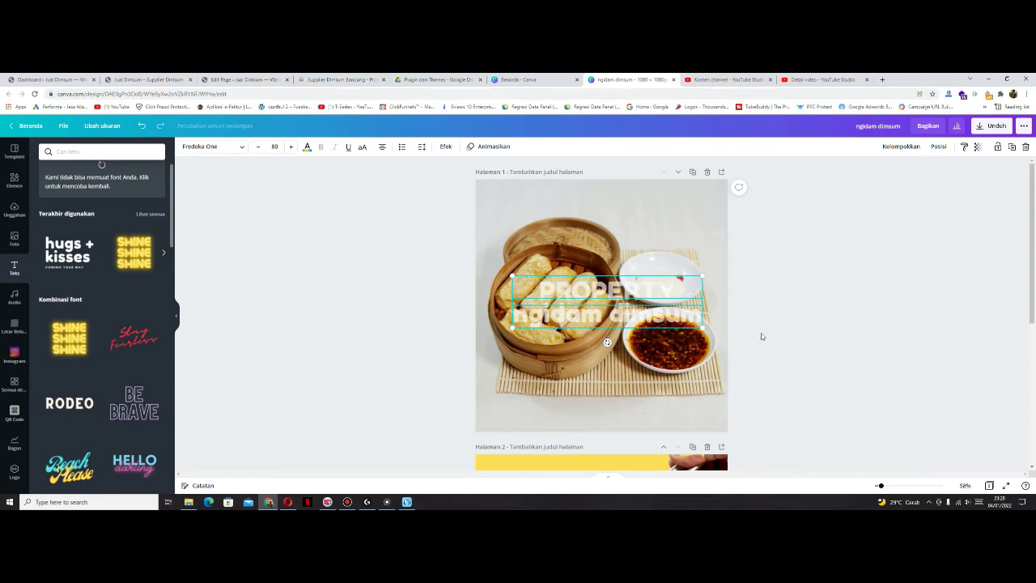
left_click(754, 311)
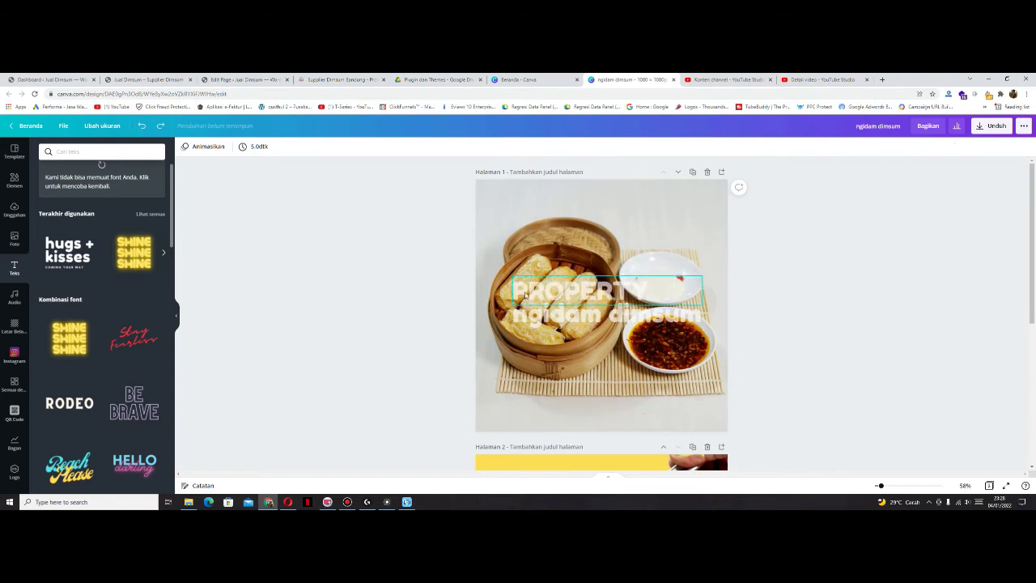
left_click(569, 318)
right_click(569, 318)
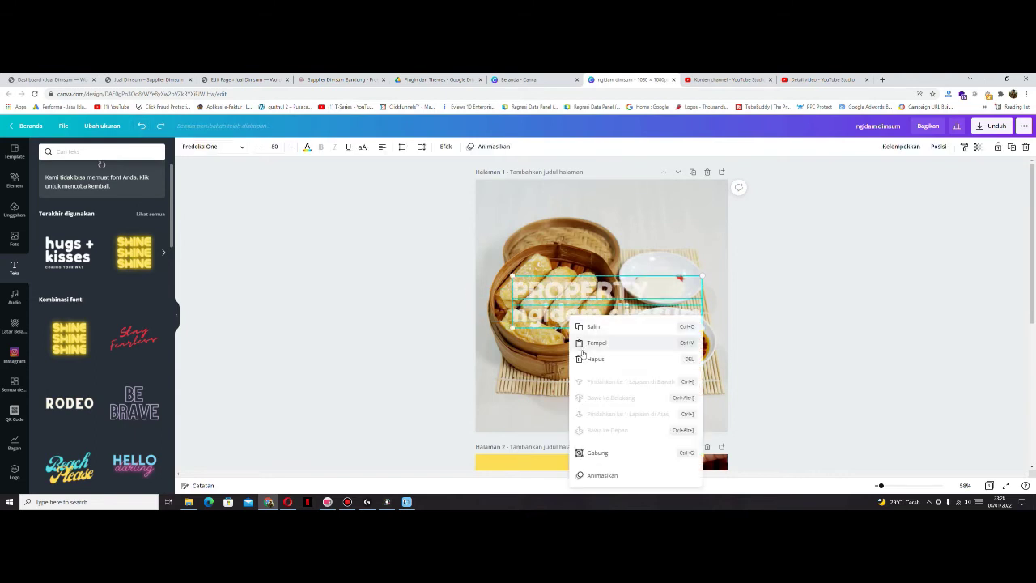
left_click(788, 344)
scroll(789, 344, "down", 3)
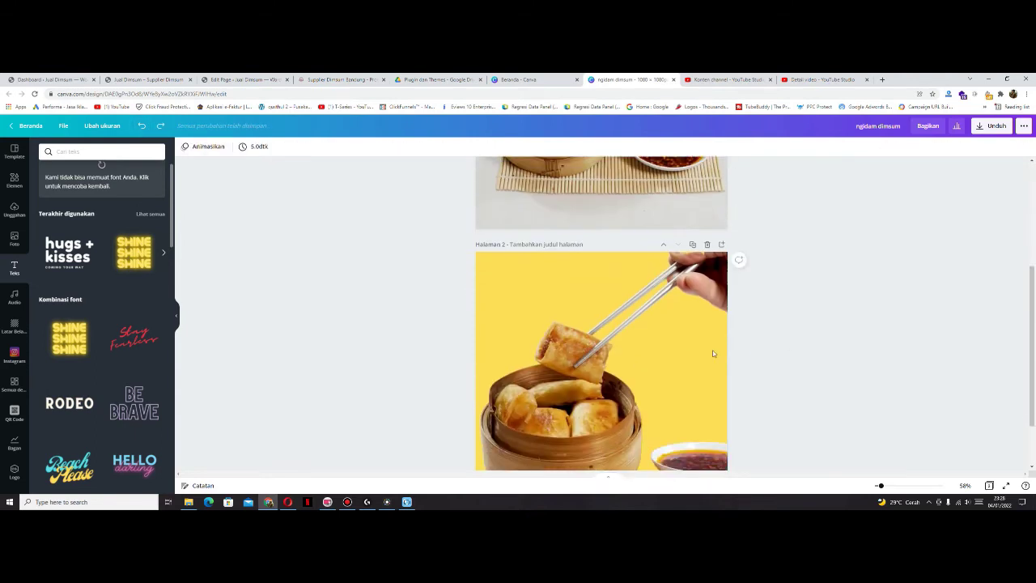
- Paste the copied "PROPERTY" and "ngidam dimsum" watermark lines onto the yellow-background photo on page 2
left_click(684, 352)
right_click(555, 306)
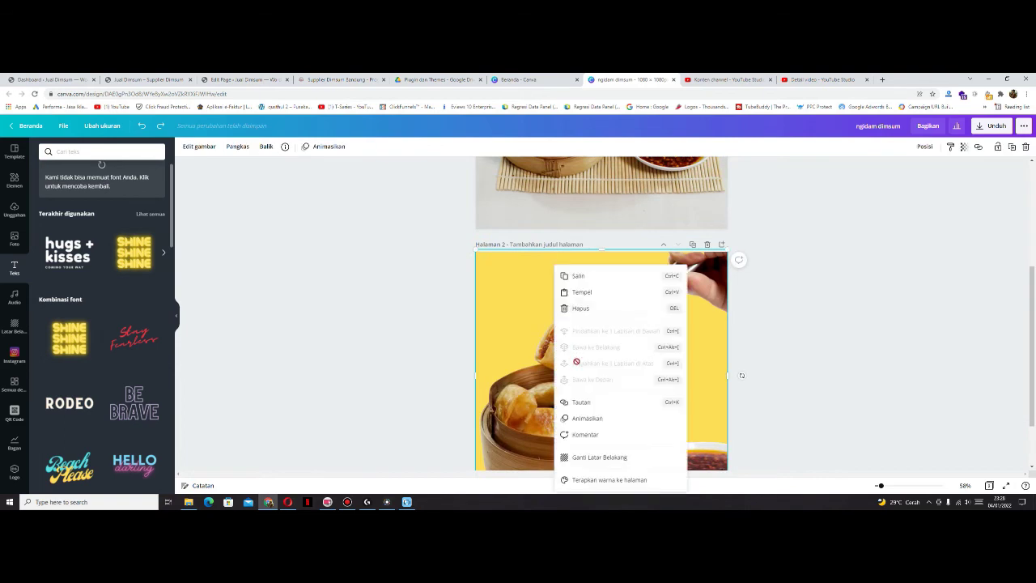
left_click(583, 294)
scroll(769, 344, "down", 1)
left_click(773, 333)
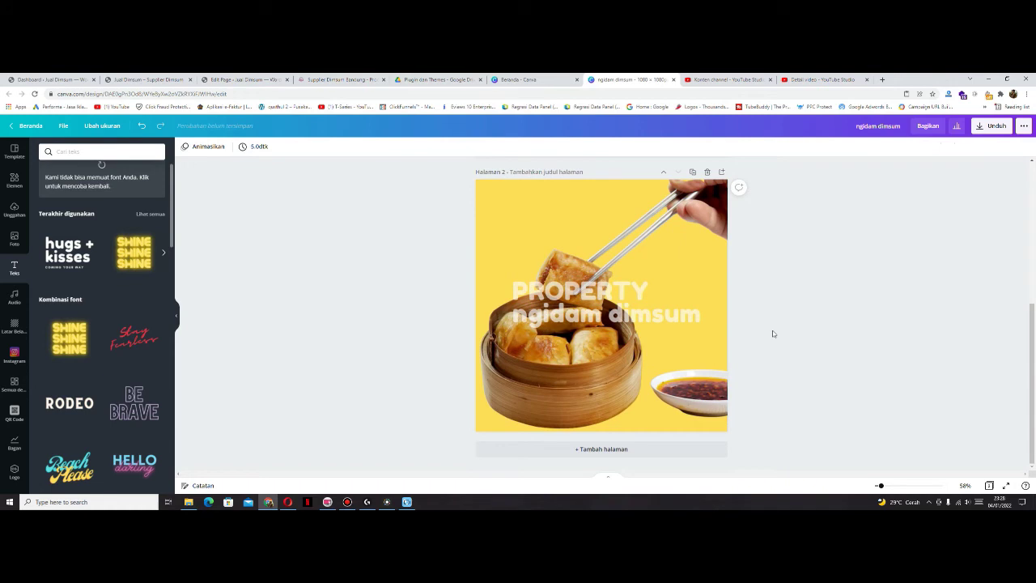
- Compare the watermark text on the photos of pages 1 and 2
scroll(770, 328, "up", 4)
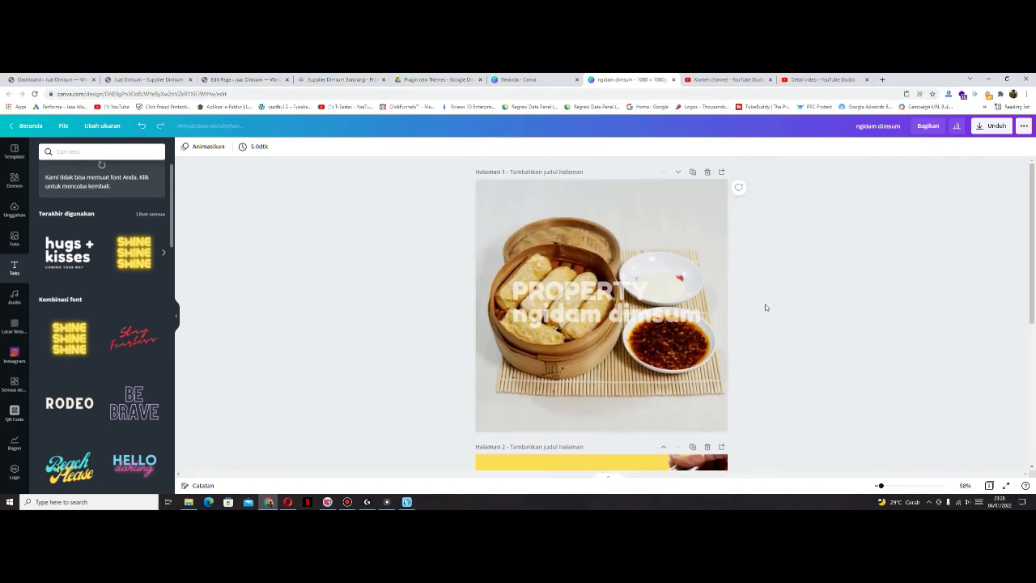
left_click(569, 293)
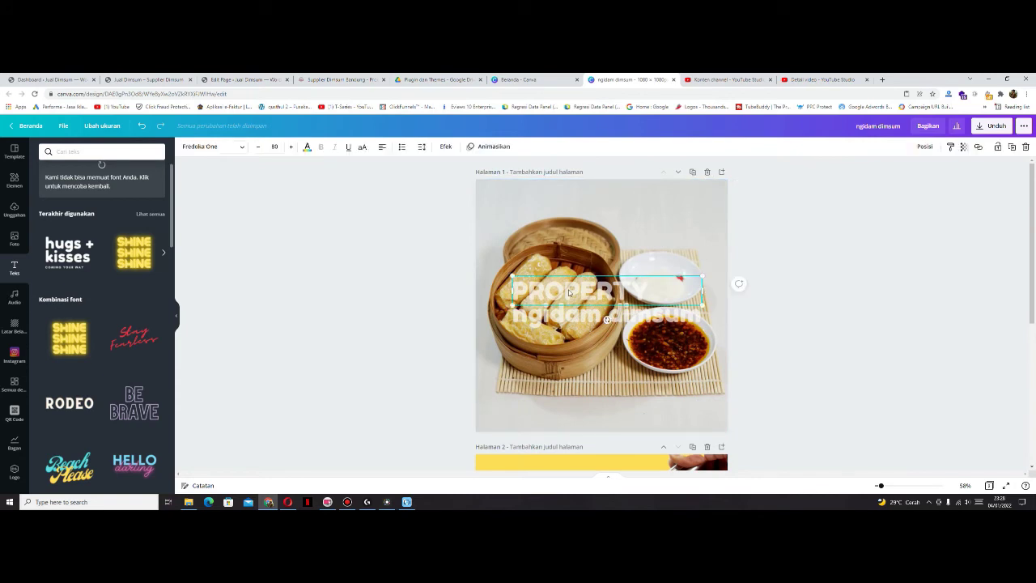
key("ctrl+c")
scroll(532, 397, "down", 2)
key("ctrl+v")
left_click(404, 331)
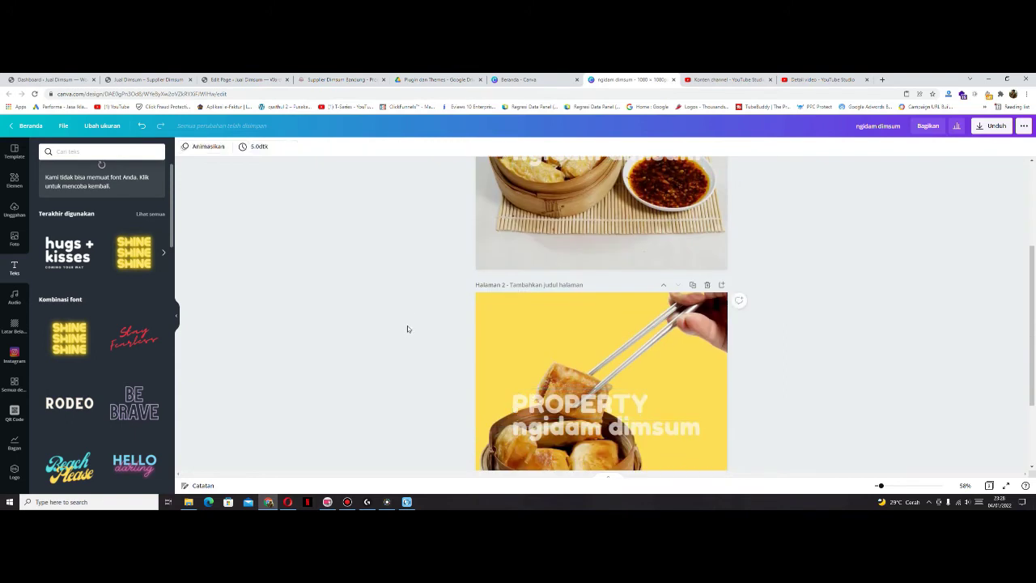
scroll(410, 308, "up", 1)
left_click(527, 406)
scroll(799, 297, "down", 2)
scroll(798, 298, "up", 2)
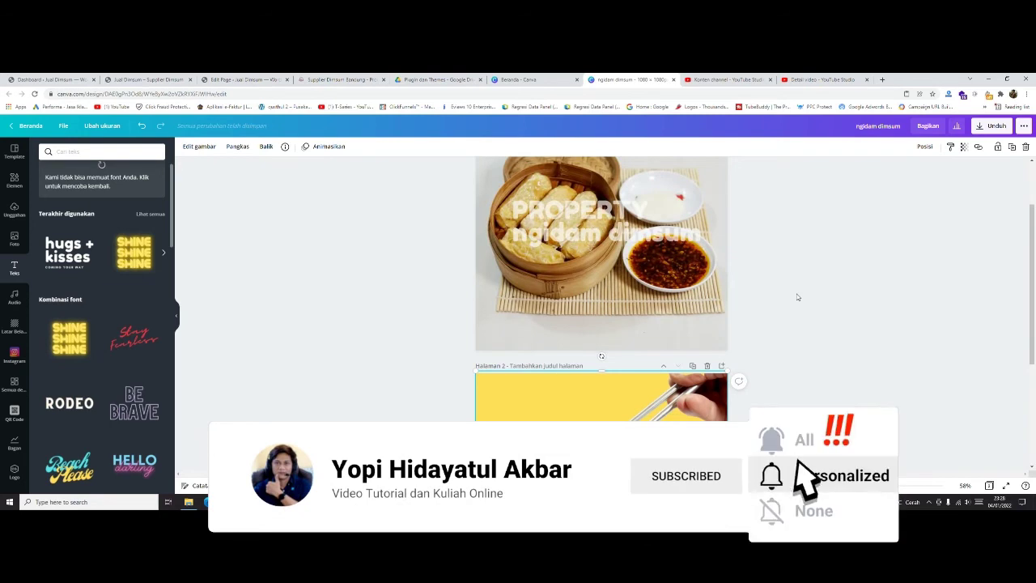
scroll(797, 297, "down", 1)
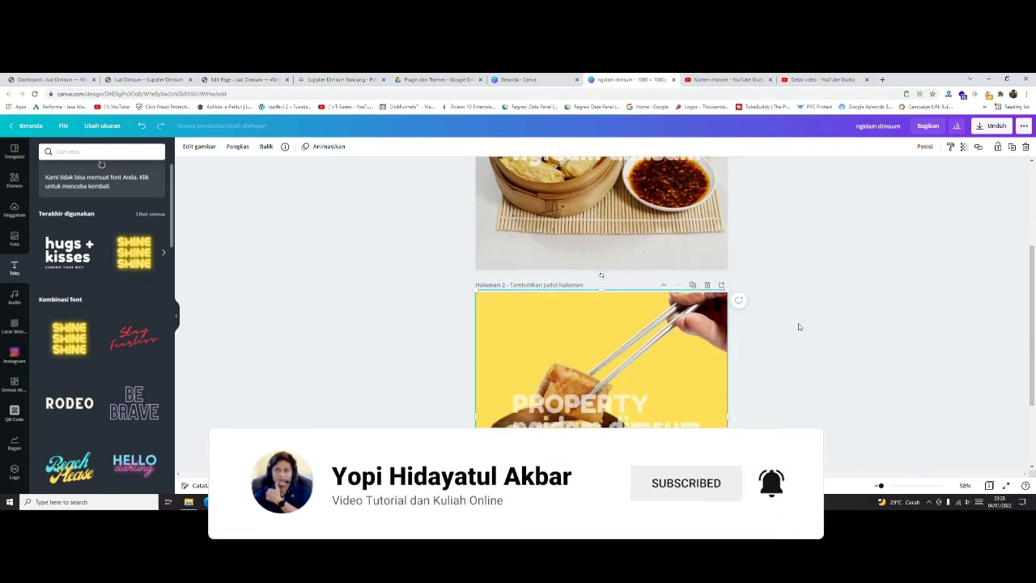
scroll(725, 313, "up", 2)
left_click(647, 231)
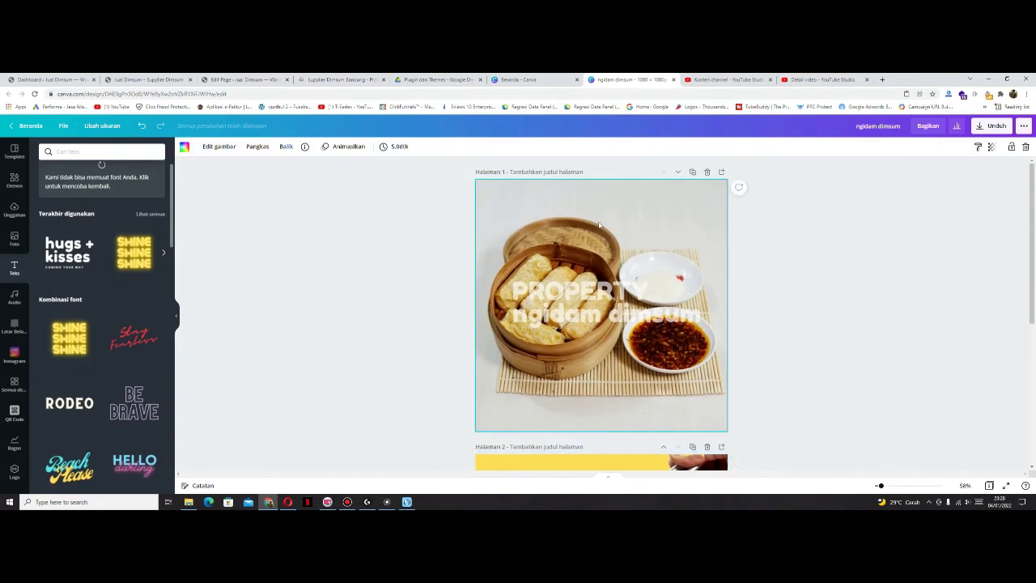
scroll(864, 279, "down", 2)
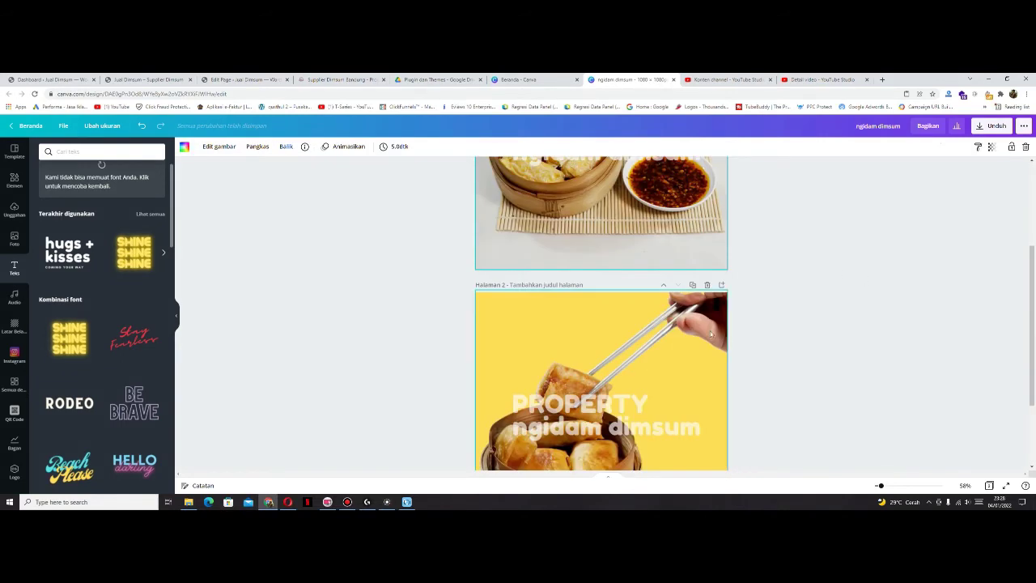
scroll(721, 274, "down", 2)
left_click(894, 256)
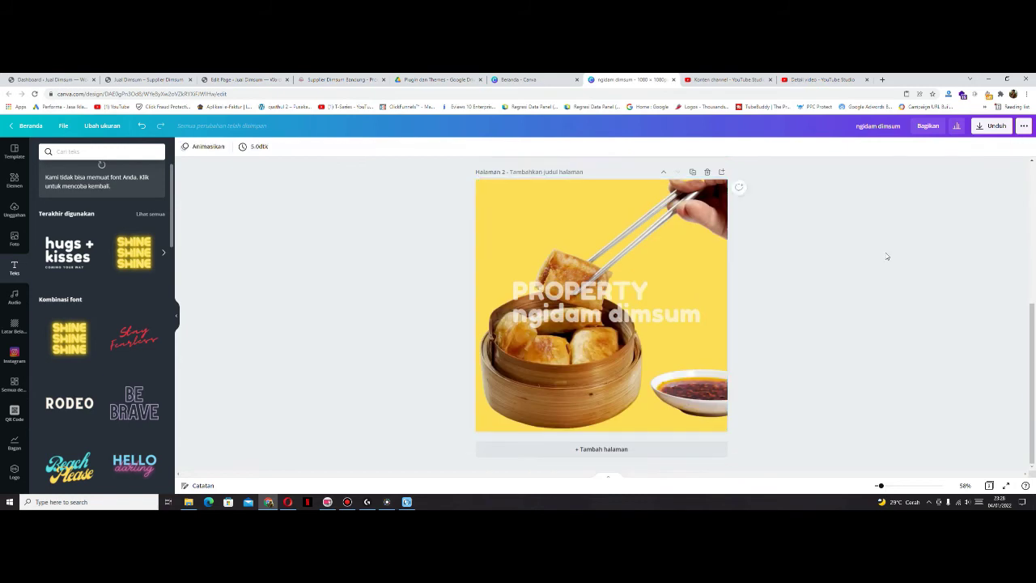
scroll(885, 255, "up", 3)
scroll(886, 255, "up", 1)
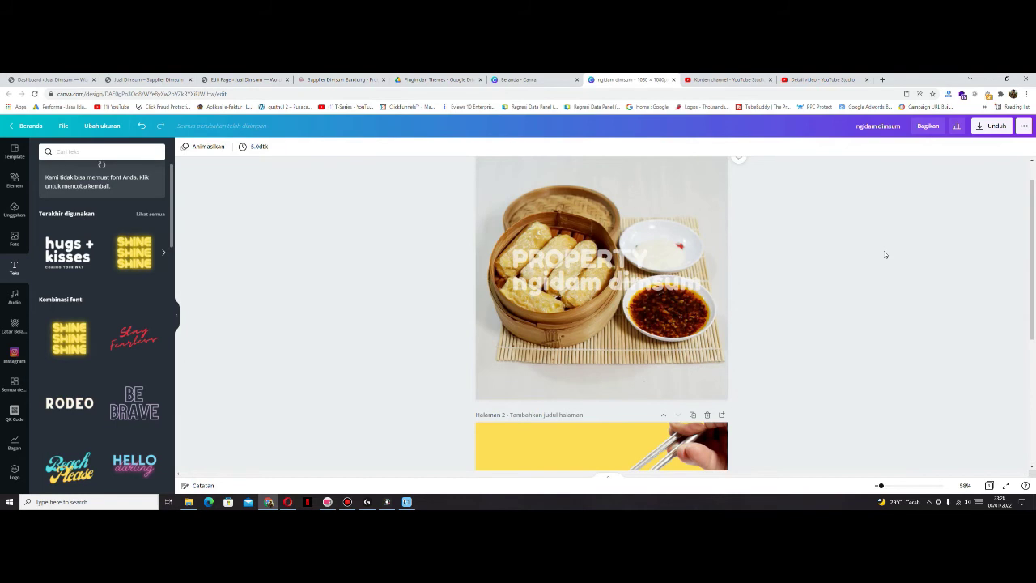
scroll(886, 255, "down", 2)
scroll(886, 256, "up", 3)
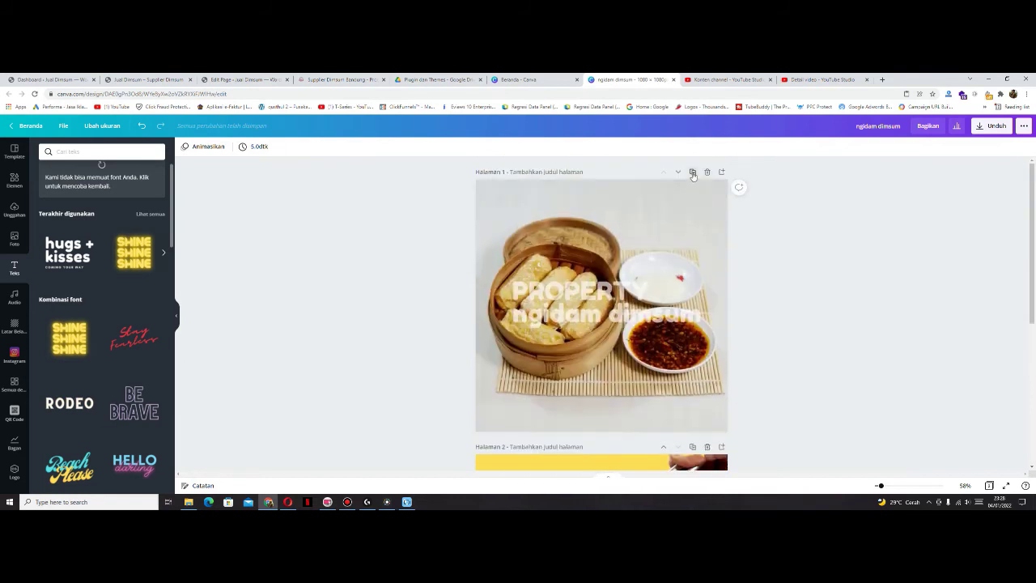
- Duplicate page 1 and delete the background photo from the copy, keeping only the watermark text
left_click(693, 173)
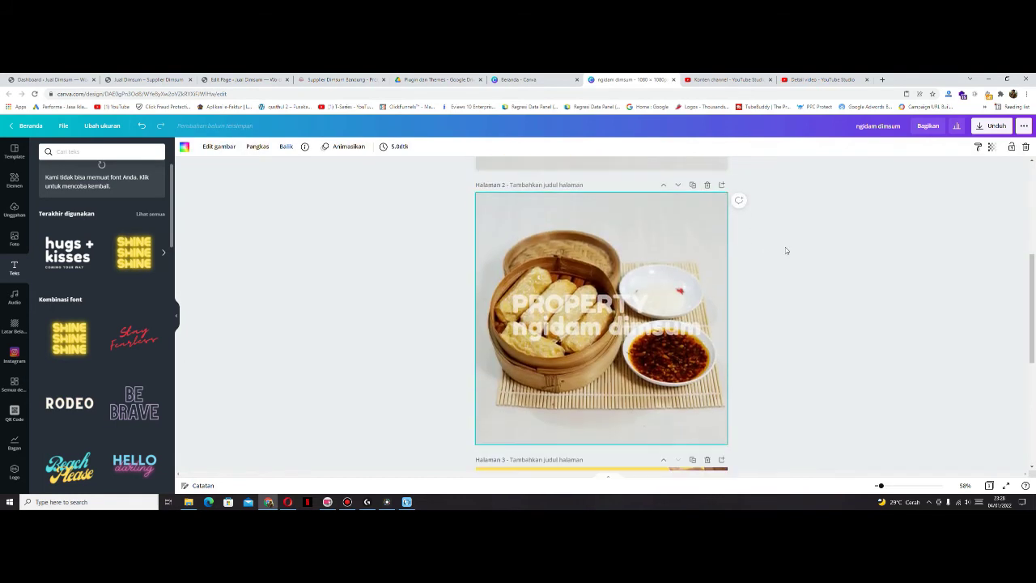
scroll(789, 256, "up", 4)
scroll(789, 256, "down", 3)
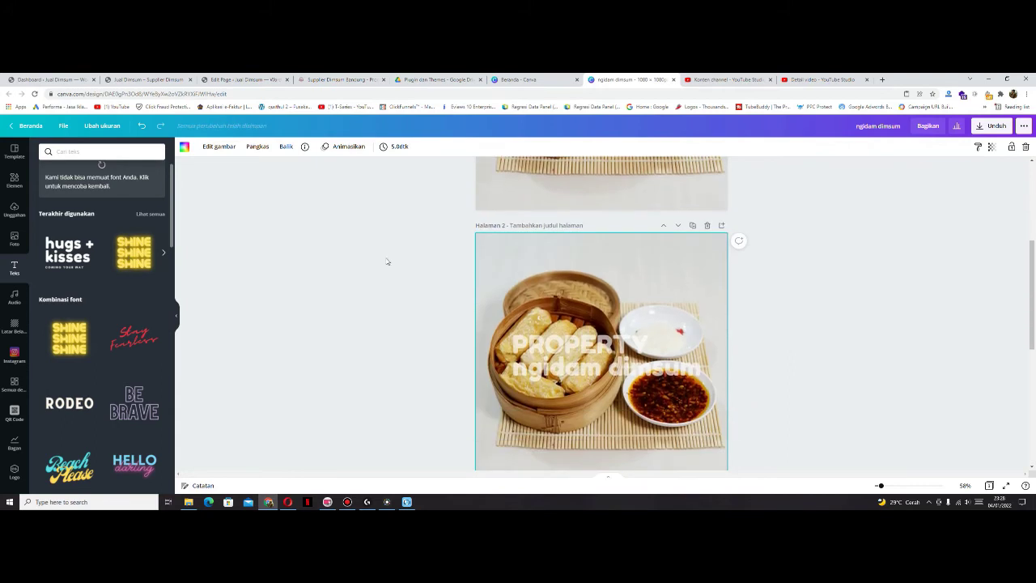
left_click(13, 209)
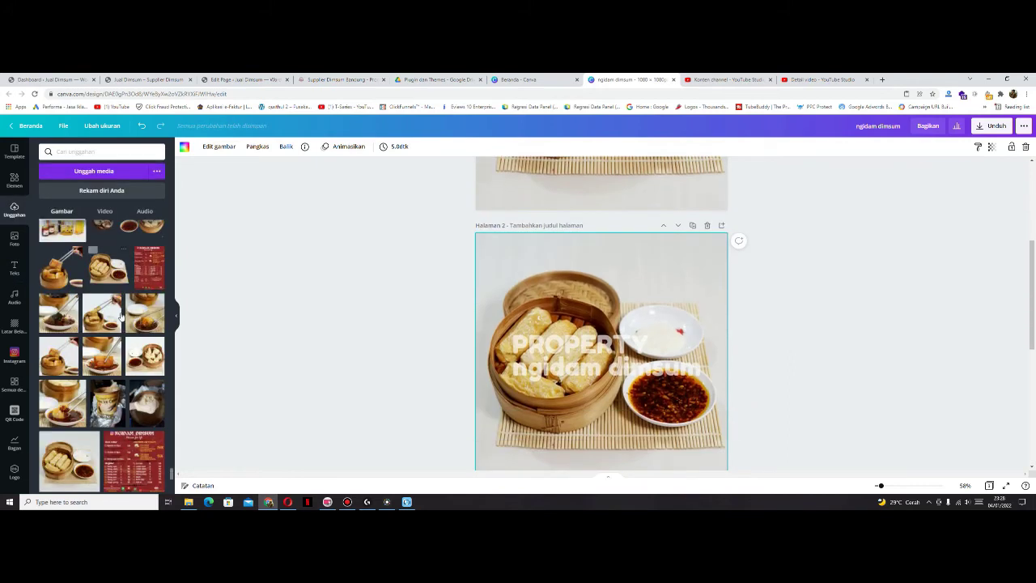
key("Delete")
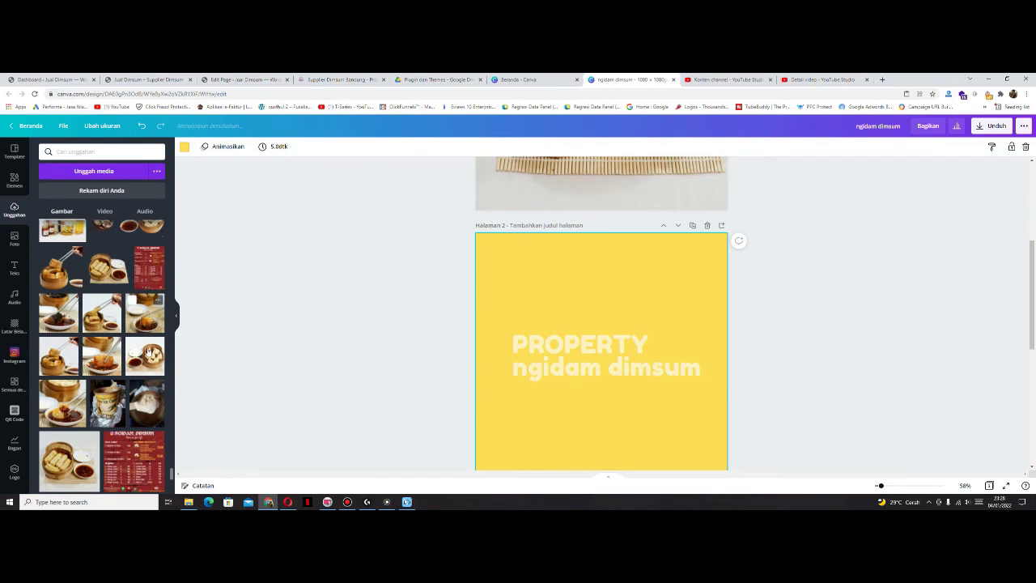
- Add the uploaded photo of a dumpling dipped in chili sauce to page 2 and enlarge it to cover the whole page
left_click(71, 392)
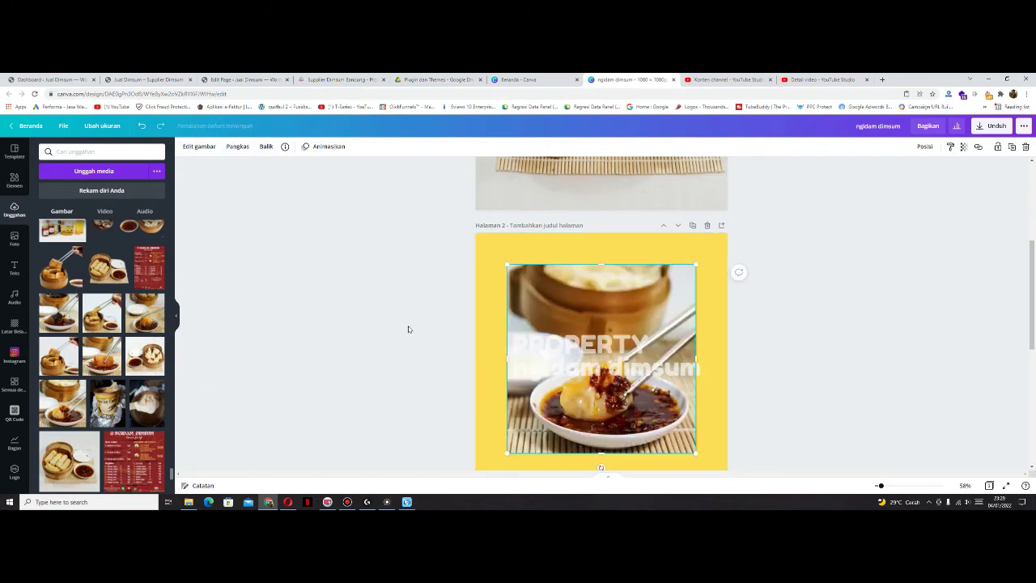
left_click_drag(506, 266, 477, 235)
scroll(684, 410, "down", 2)
left_click_drag(695, 372, 729, 407)
left_click(756, 313)
- Review the photos and their watermark text across pages 1 to 3
scroll(756, 312, "up", 1)
scroll(756, 313, "down", 1)
scroll(755, 309, "up", 3)
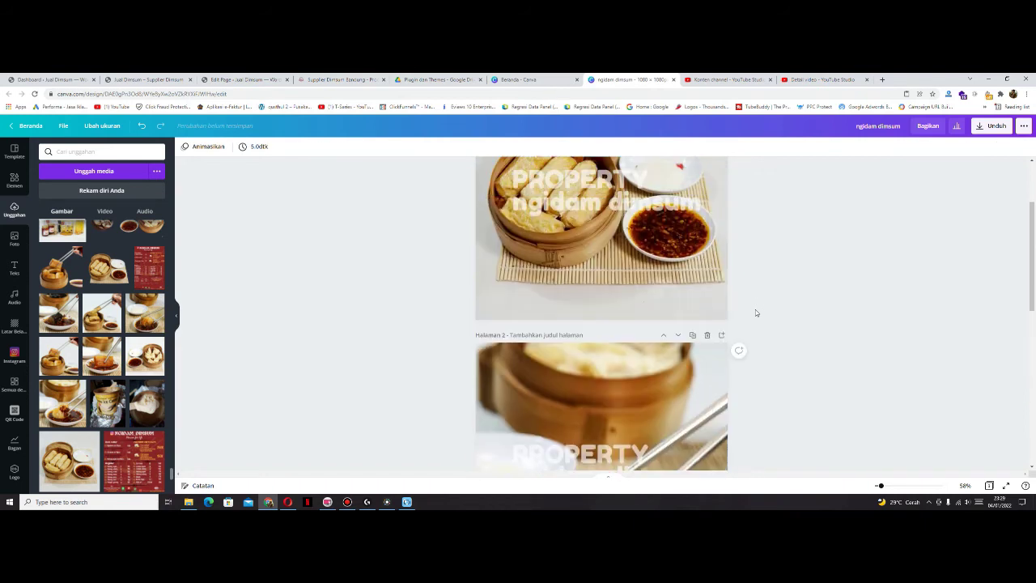
scroll(756, 312, "down", 1)
scroll(755, 312, "down", 4)
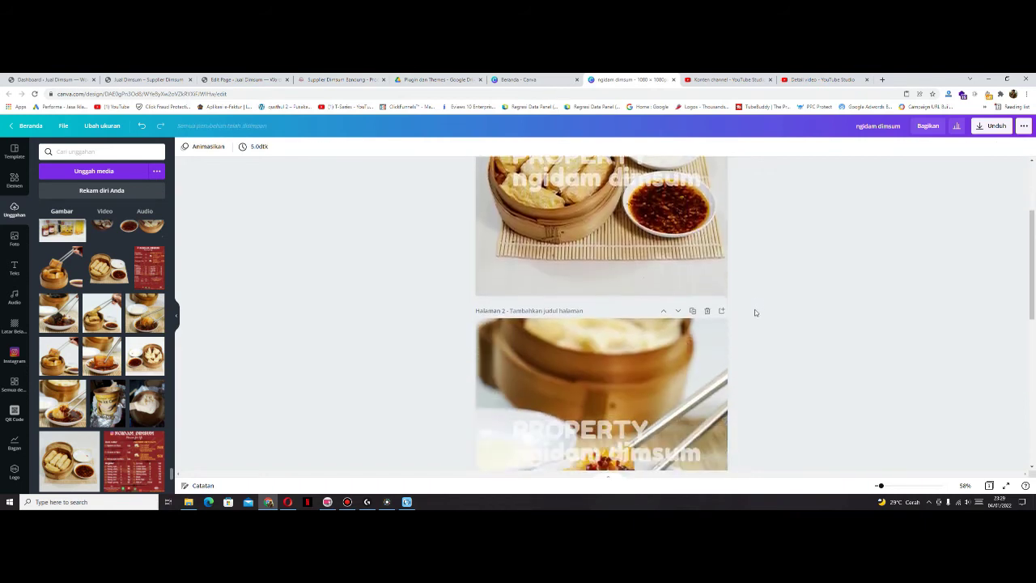
scroll(789, 291, "up", 2)
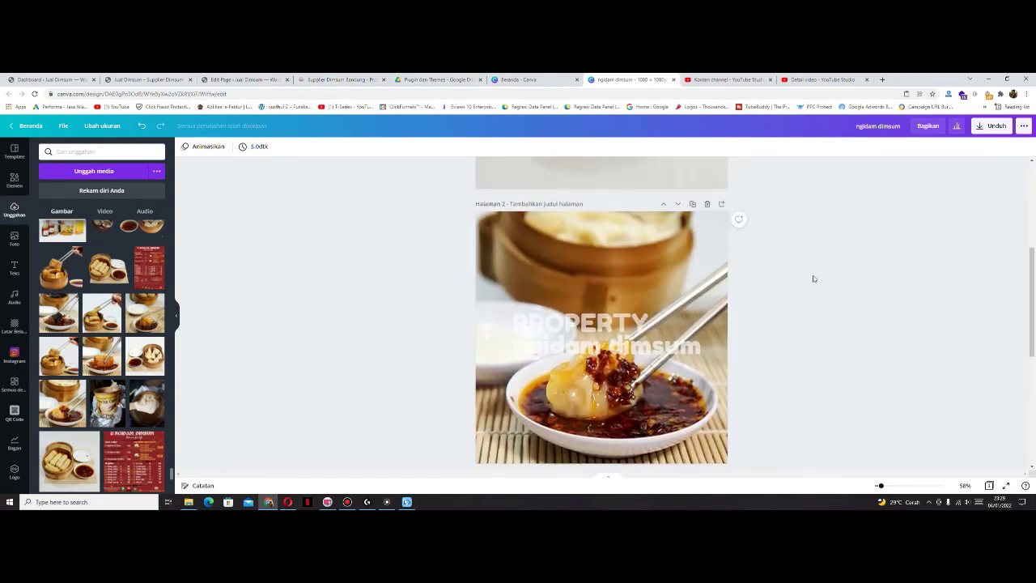
scroll(814, 279, "down", 1)
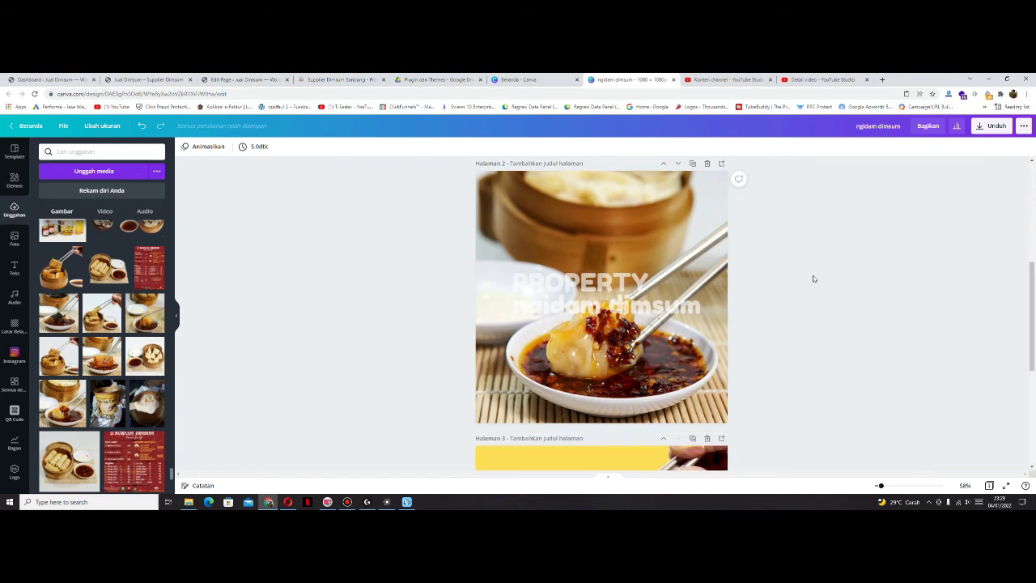
scroll(814, 278, "down", 1)
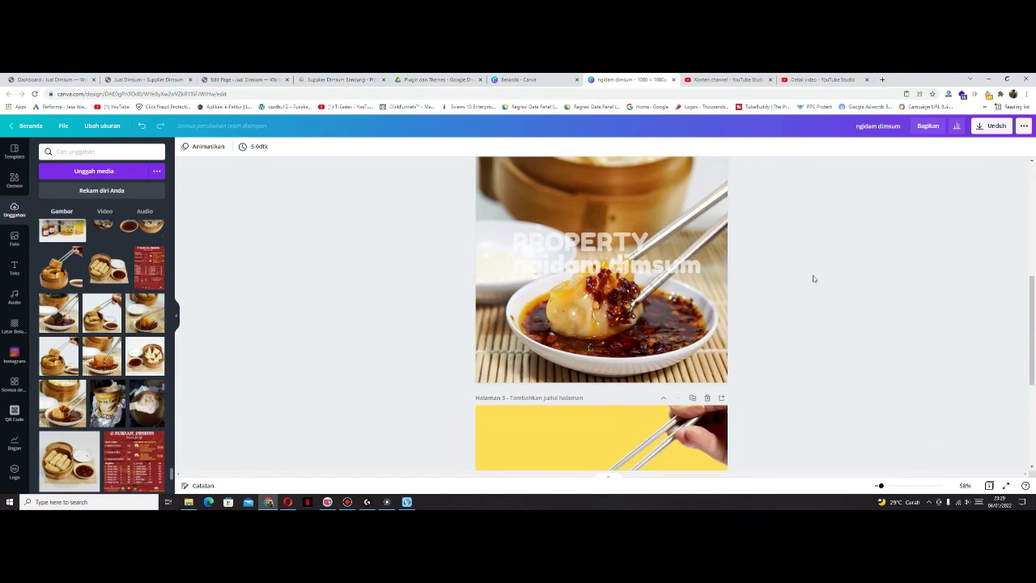
scroll(813, 278, "down", 3)
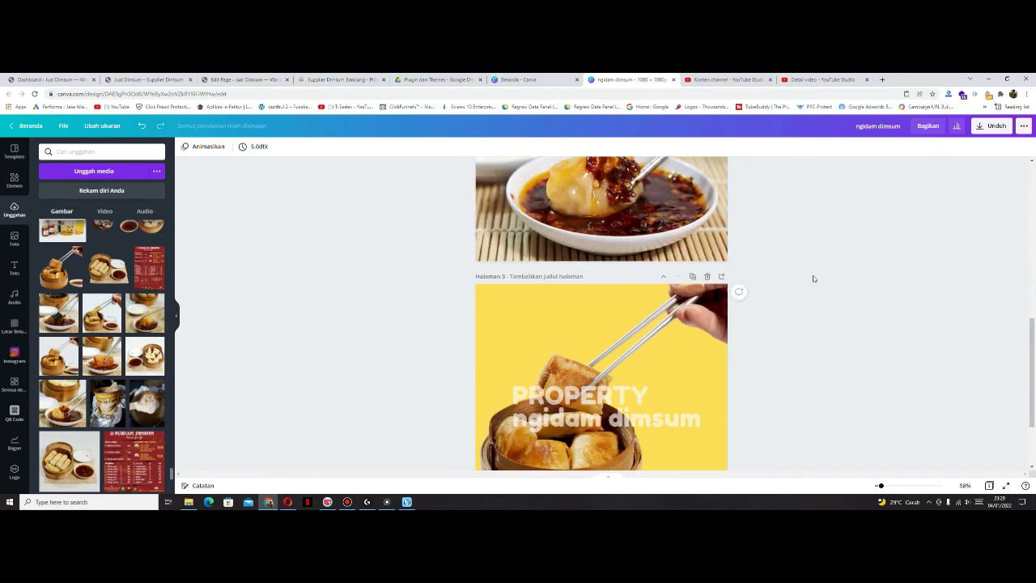
scroll(814, 278, "down", 2)
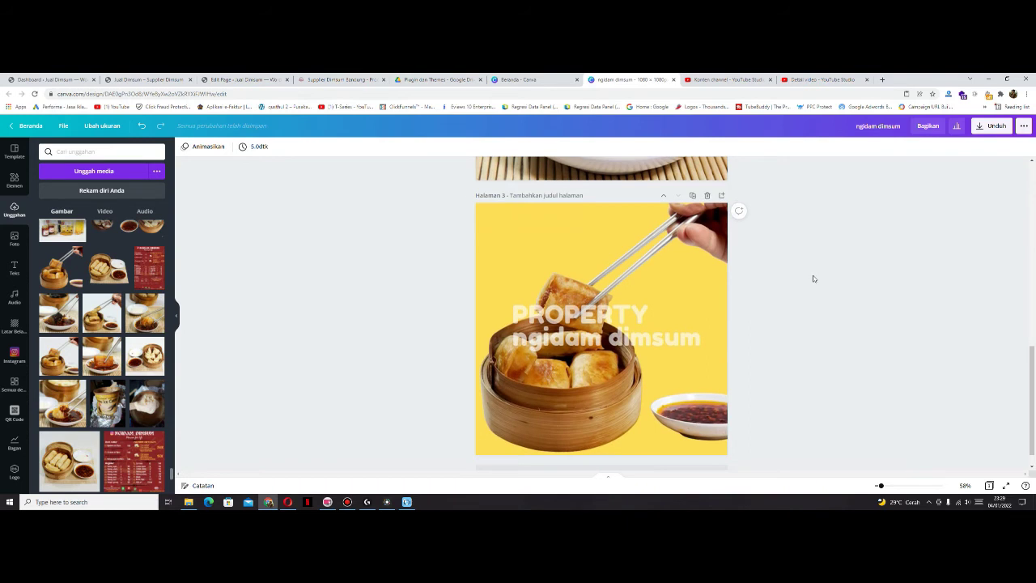
scroll(814, 279, "up", 7)
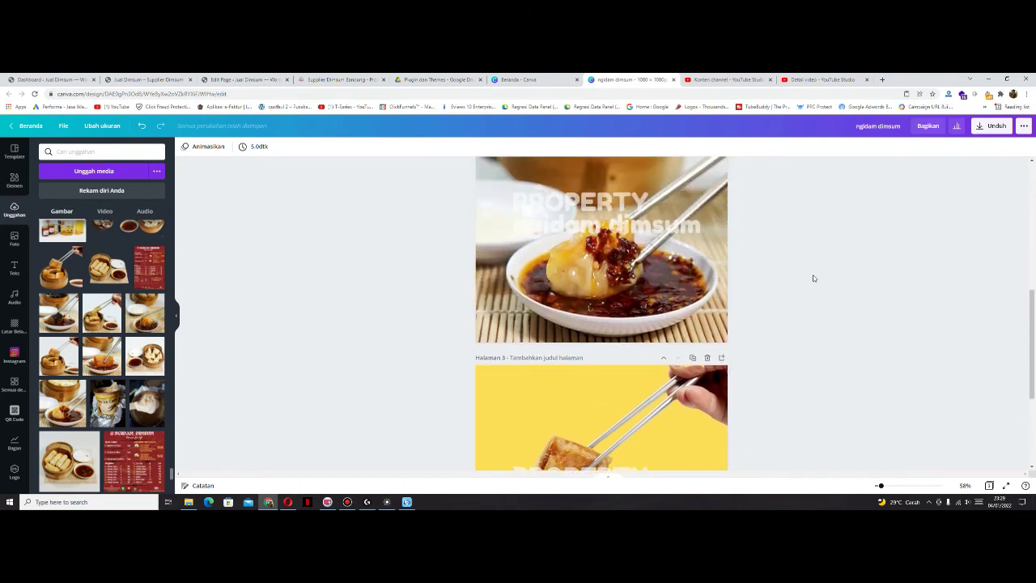
scroll(814, 279, "up", 1)
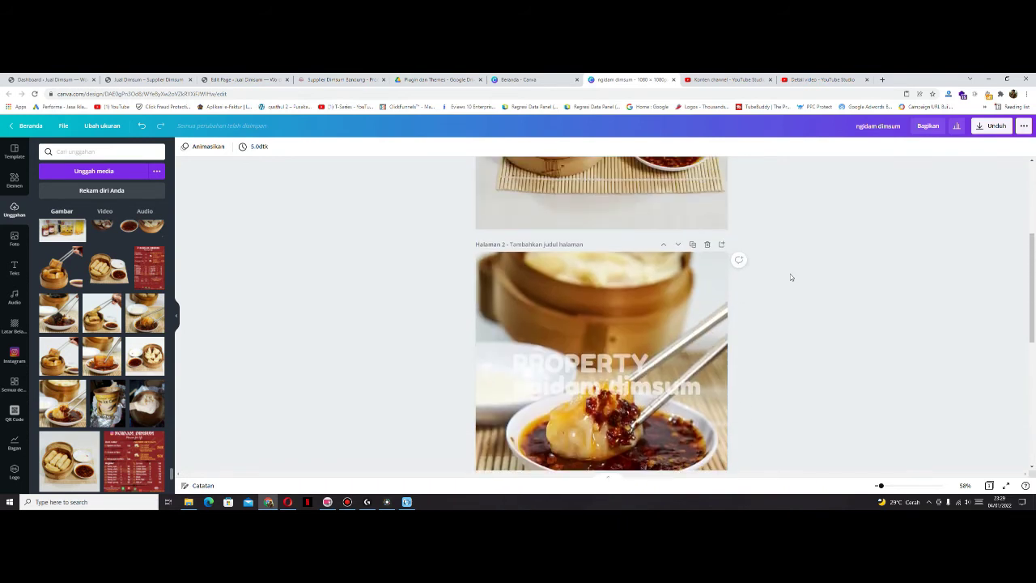
- Duplicate page 2 and delete the sauce-dipped dumpling photo from the copy
left_click(693, 245)
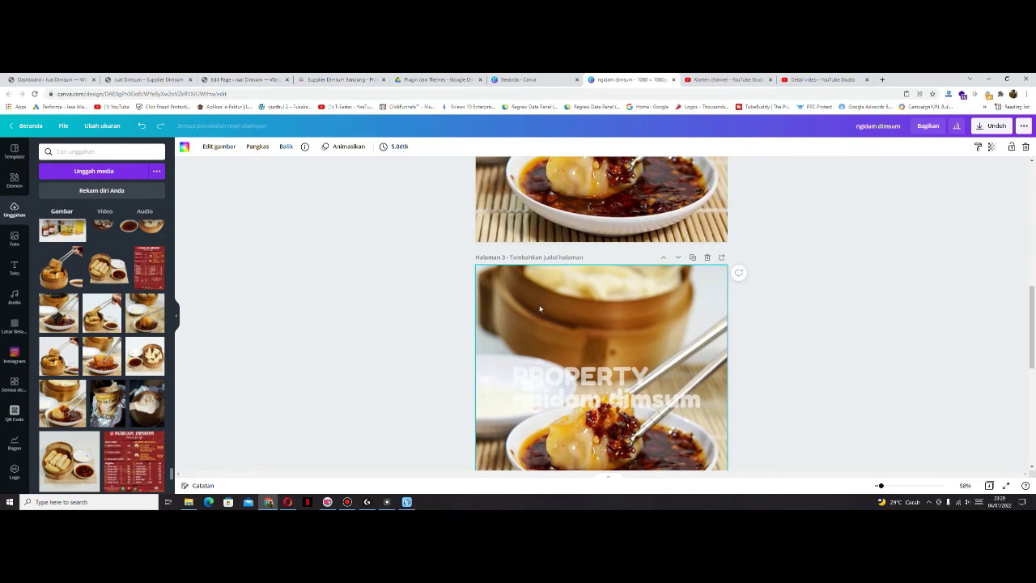
key("Delete")
scroll(272, 300, "down", 1)
- Add the uploaded photo of pleated dumplings in a bamboo steamer to page 3 and enlarge it to fill the page
left_click(146, 357)
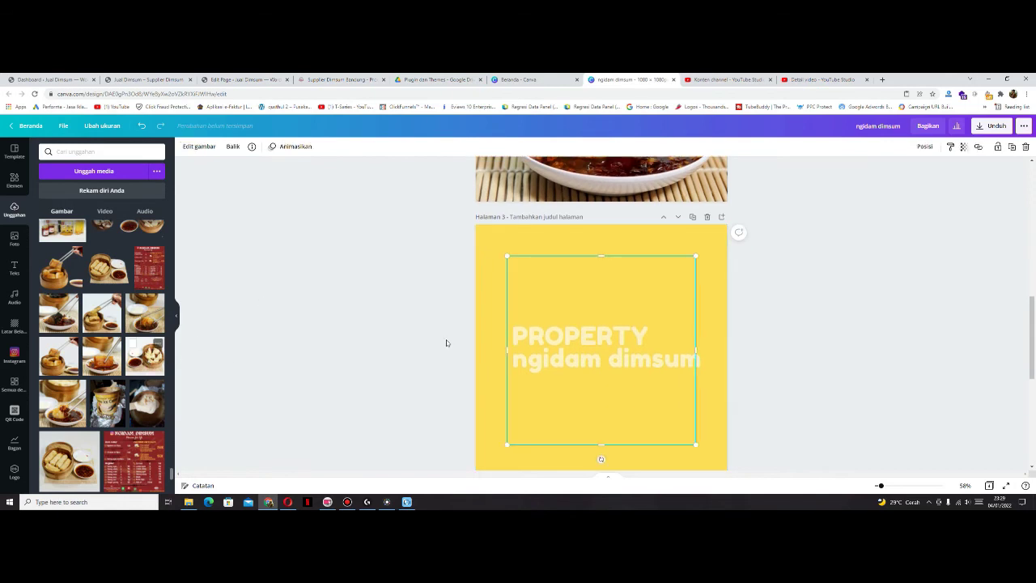
scroll(374, 316, "up", 8)
scroll(375, 318, "down", 8)
left_click_drag(507, 217, 476, 185)
left_click_drag(695, 404, 728, 438)
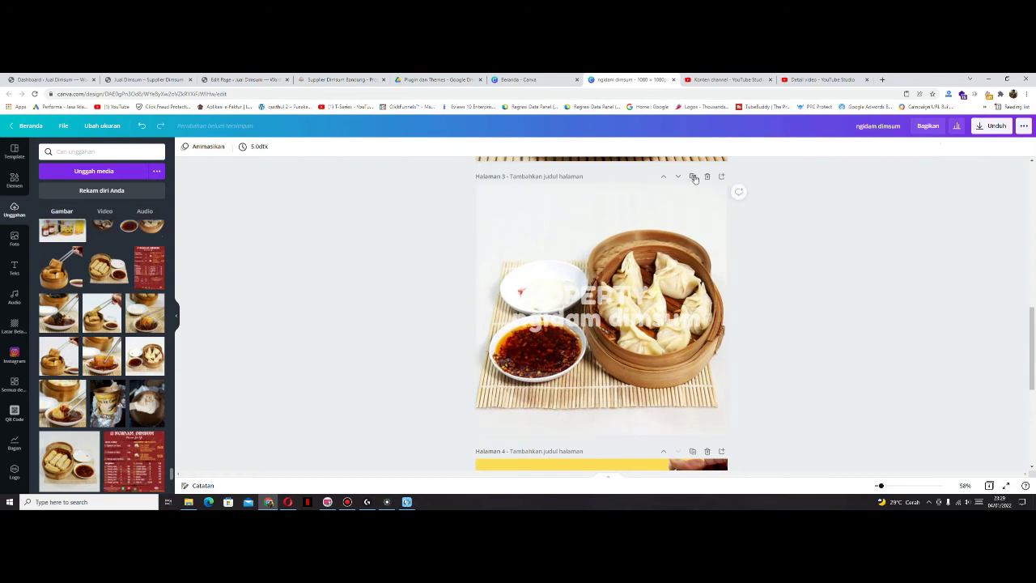
- Duplicate page 3 and delete the steamer dumpling photo from the copy
scroll(434, 322, "down", 1)
scroll(435, 323, "down", 3)
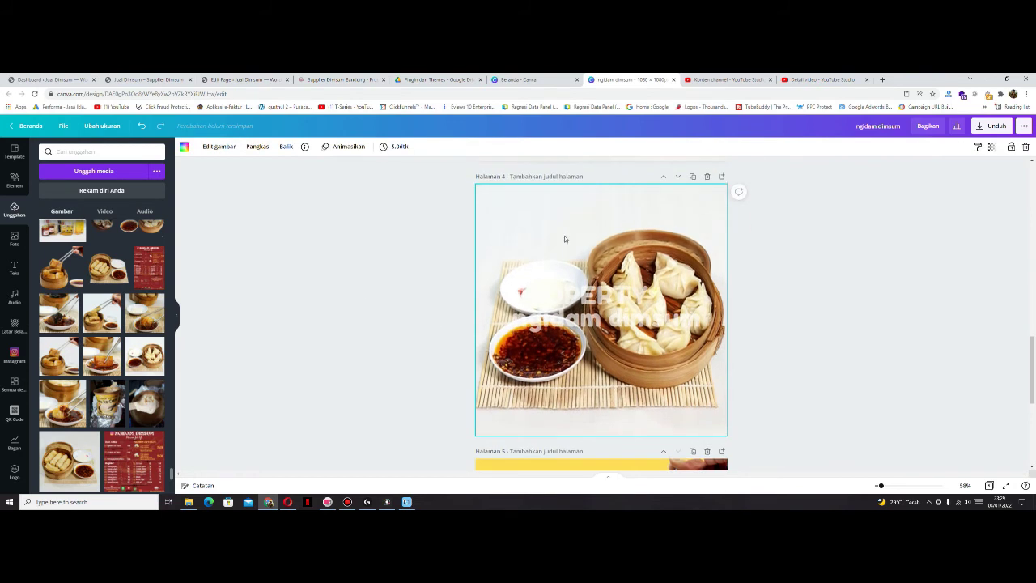
key("Delete")
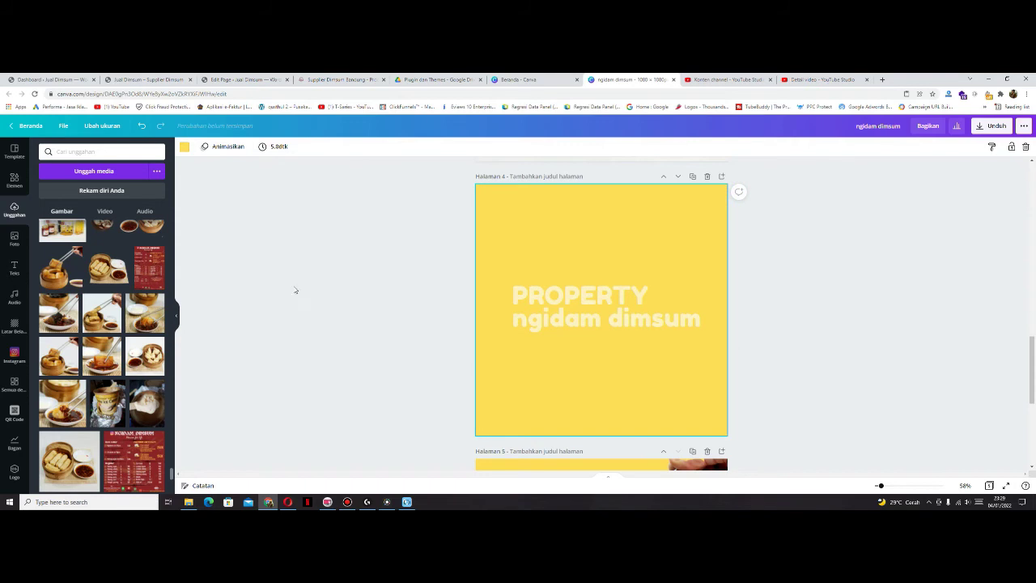
- Add the uploaded photo of a wrapped dumpling held over chili sauce to page 4 and enlarge it to fill the page
scroll(346, 311, "up", 8)
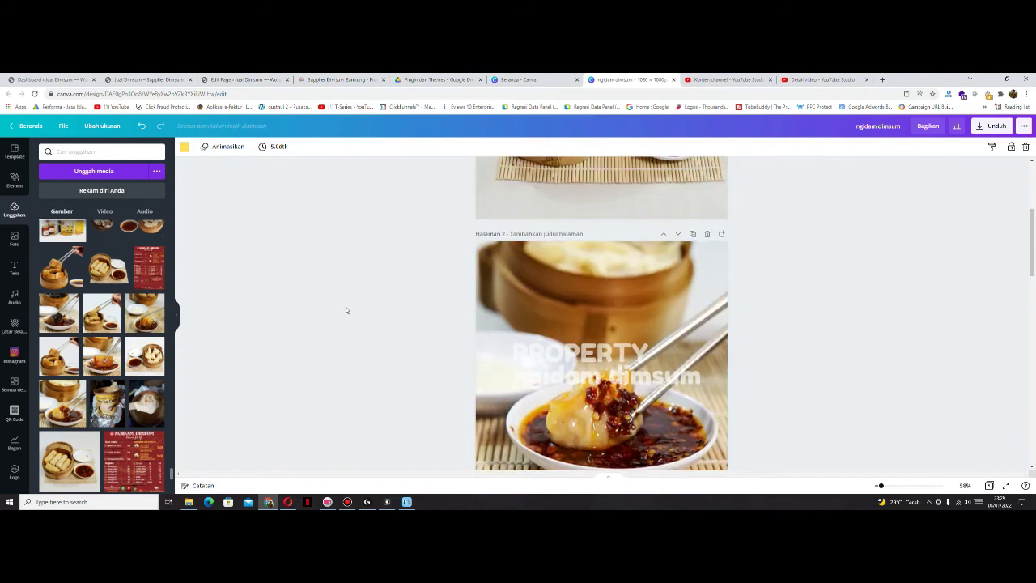
mouse_move(153, 319)
scroll(397, 359, "down", 8)
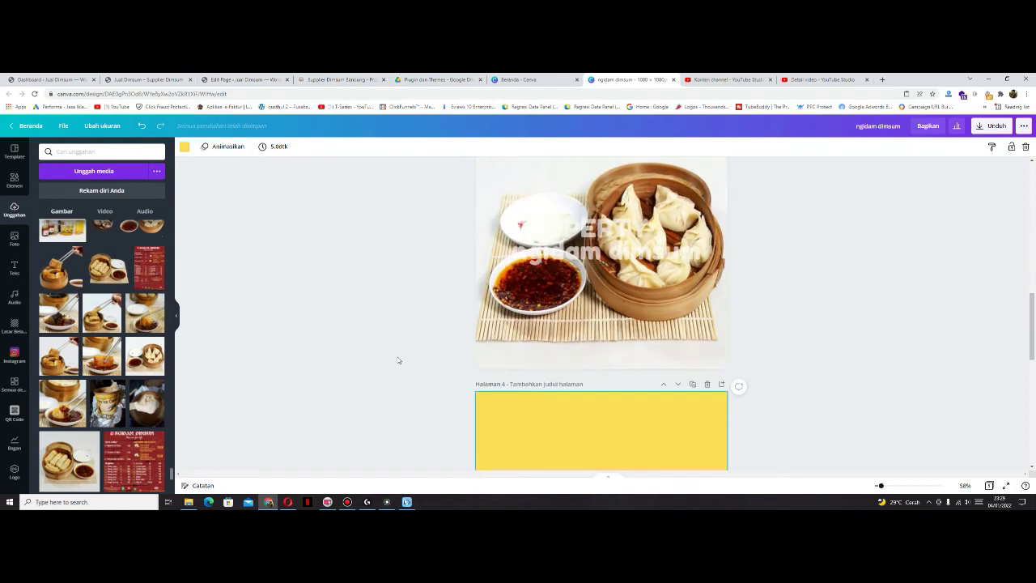
left_click_drag(145, 313, 581, 364)
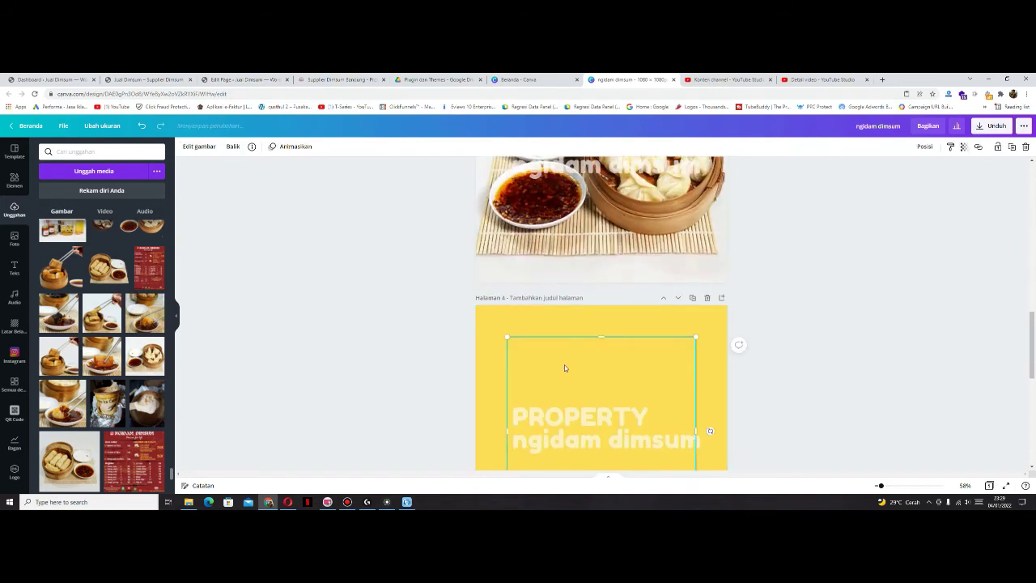
scroll(460, 358, "down", 2)
left_click_drag(510, 257, 477, 227)
scroll(702, 345, "down", 3)
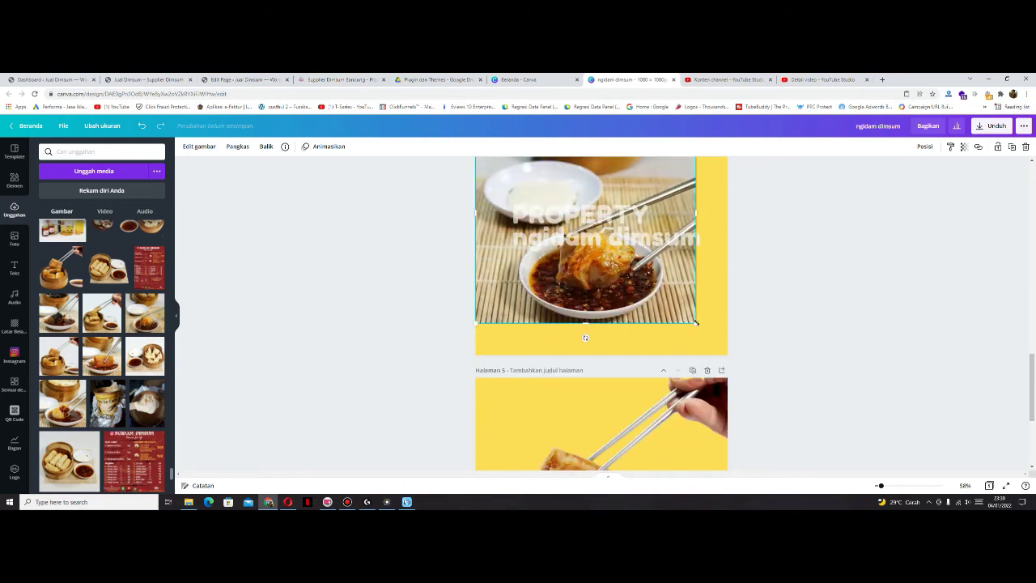
left_click_drag(729, 357, 729, 354)
- Duplicate page 4 and delete the chili sauce dumpling photo from the copy
scroll(769, 332, "up", 5)
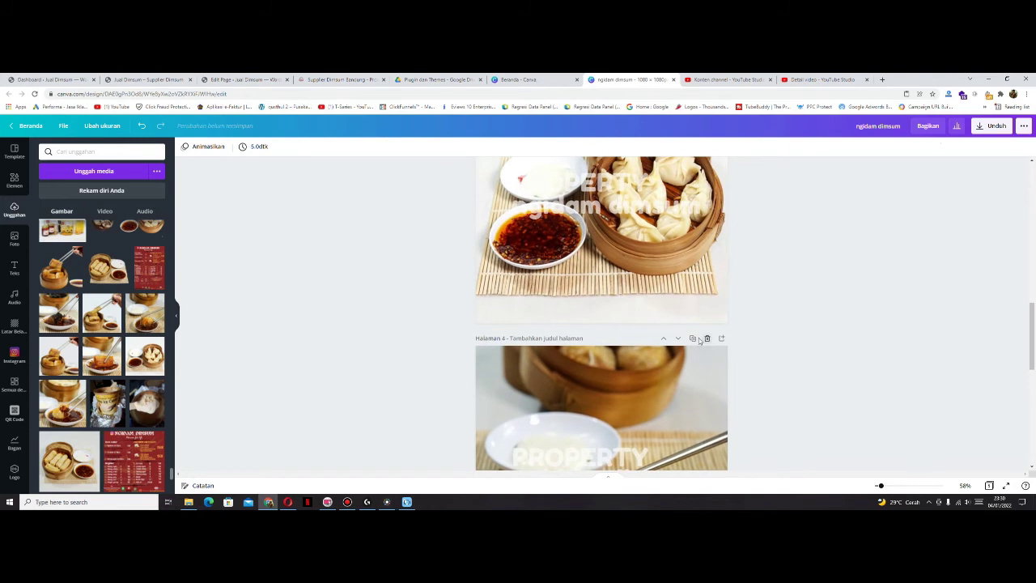
scroll(779, 370, "down", 10)
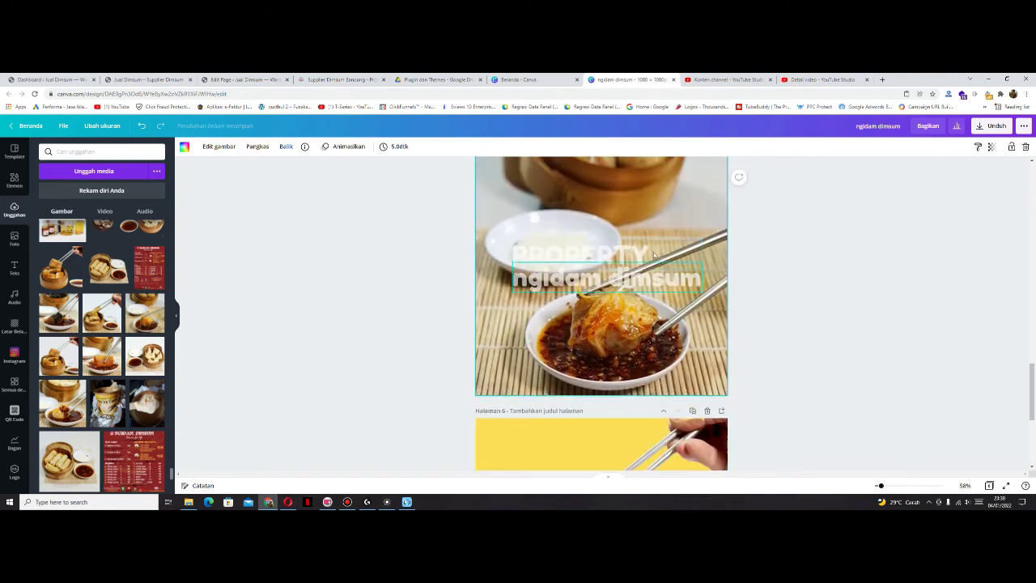
key("Delete")
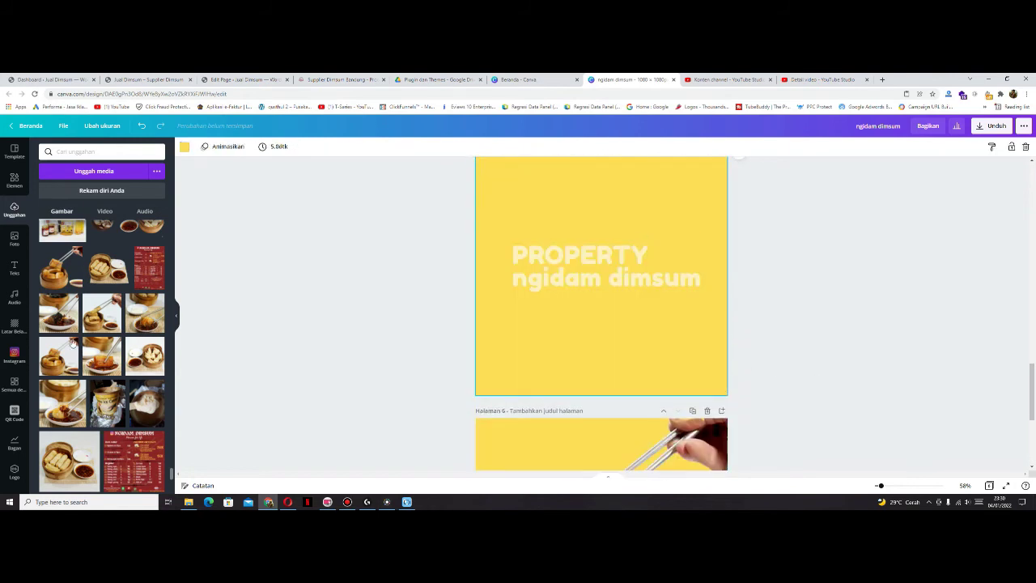
- Add the uploaded photo of a seaweed-wrapped roll dipped in sauce to page 5 and enlarge it to fill the page
left_click(60, 314)
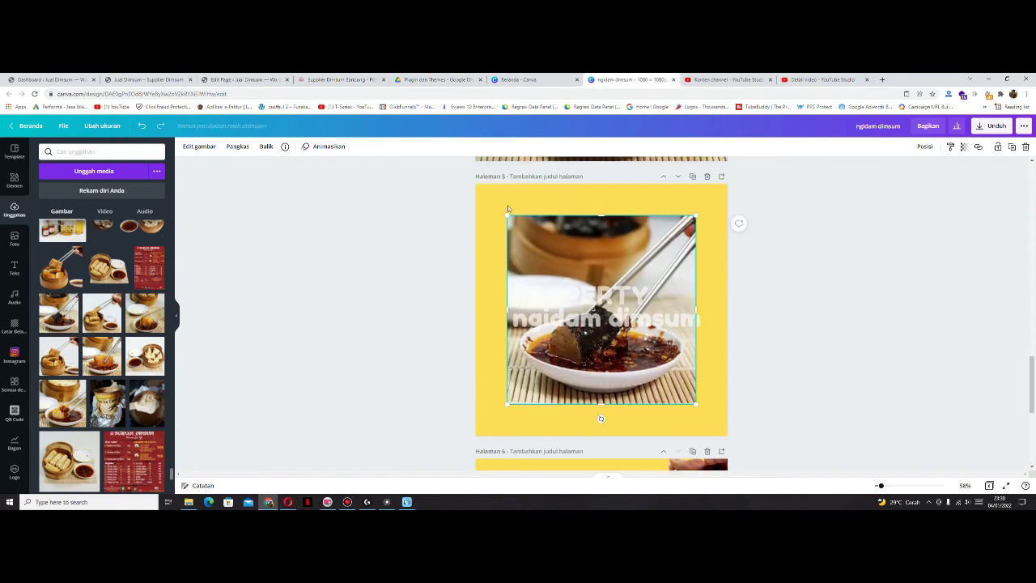
left_click_drag(506, 214, 476, 185)
left_click_drag(715, 427, 729, 439)
left_click(764, 357)
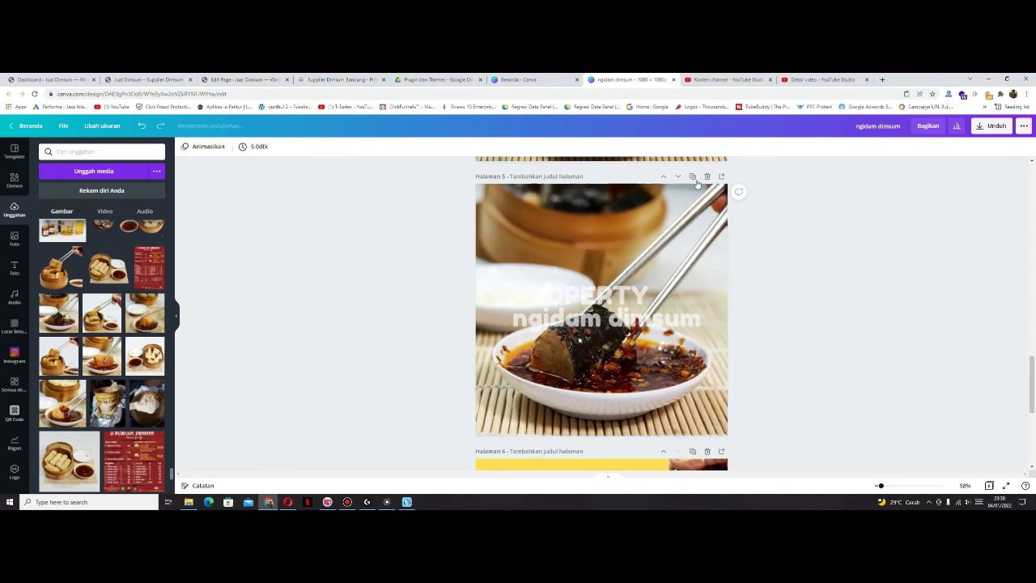
- Duplicate page 5 and delete the seaweed-wrapped roll photo from the copy
key("ctrl+d")
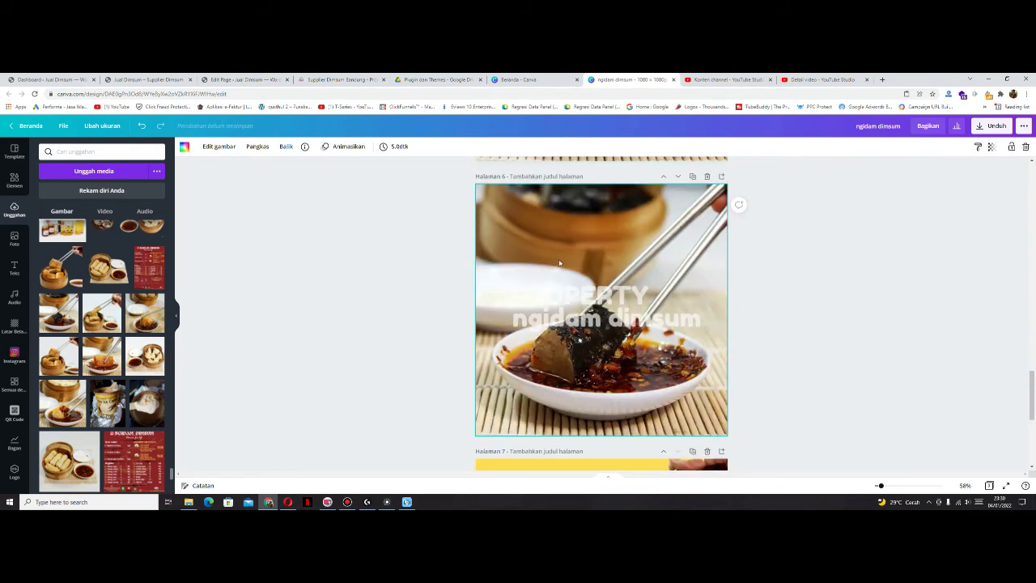
key("Delete")
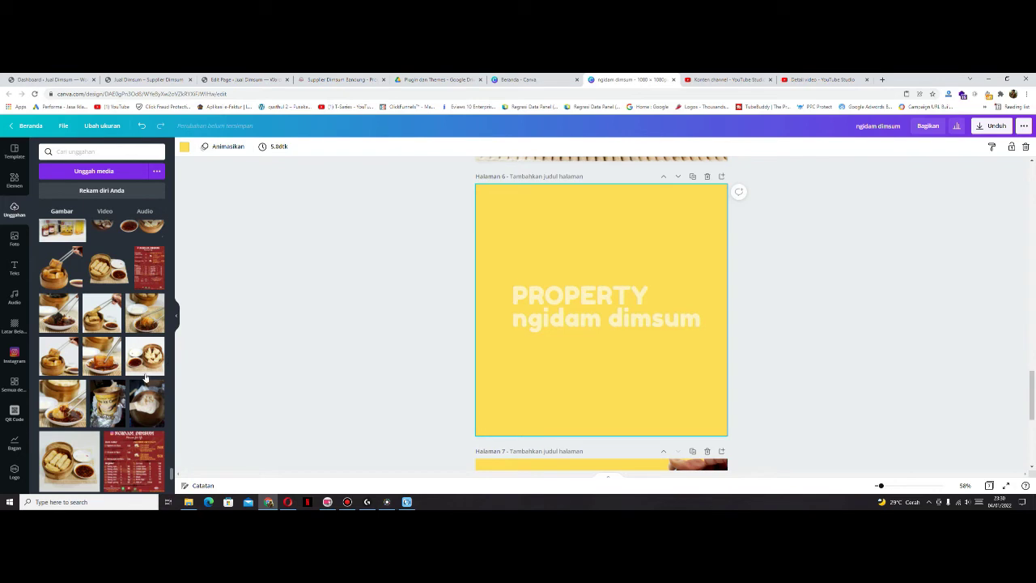
- Try the uploaded photo of rolled dimsum in a steamer on page 6, and delete it again
scroll(115, 346, "up", 1)
scroll(114, 330, "down", 3)
key("ctrl+z")
key("ctrl+z")
key("ctrl+z")
scroll(372, 365, "up", 8)
scroll(372, 365, "down", 12)
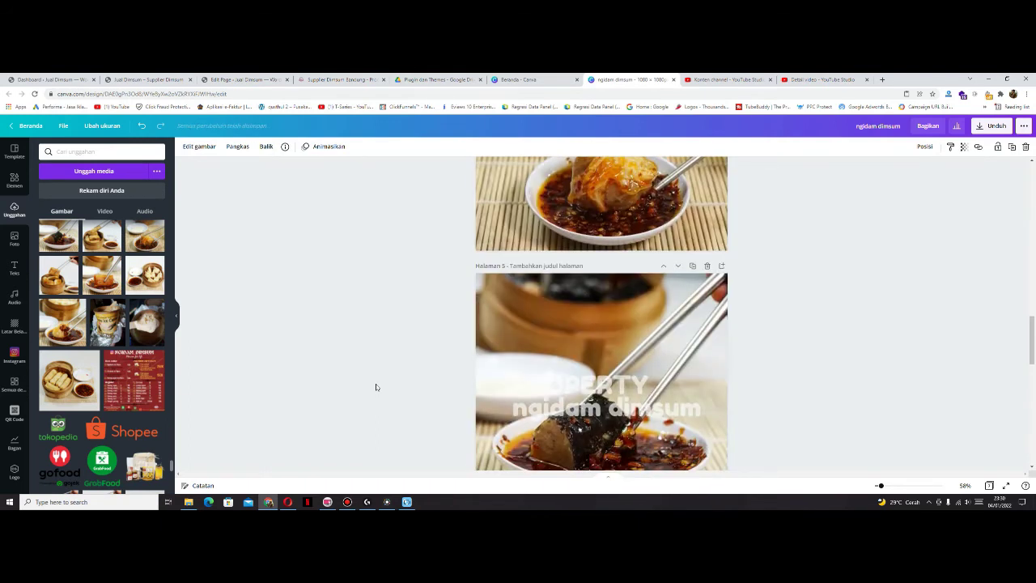
scroll(401, 393, "down", 4)
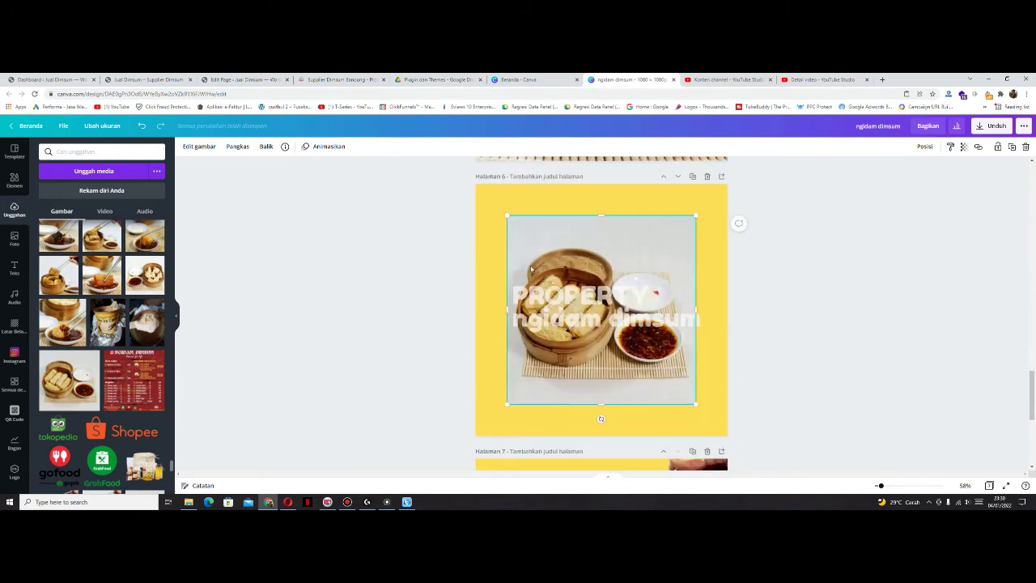
key("Delete")
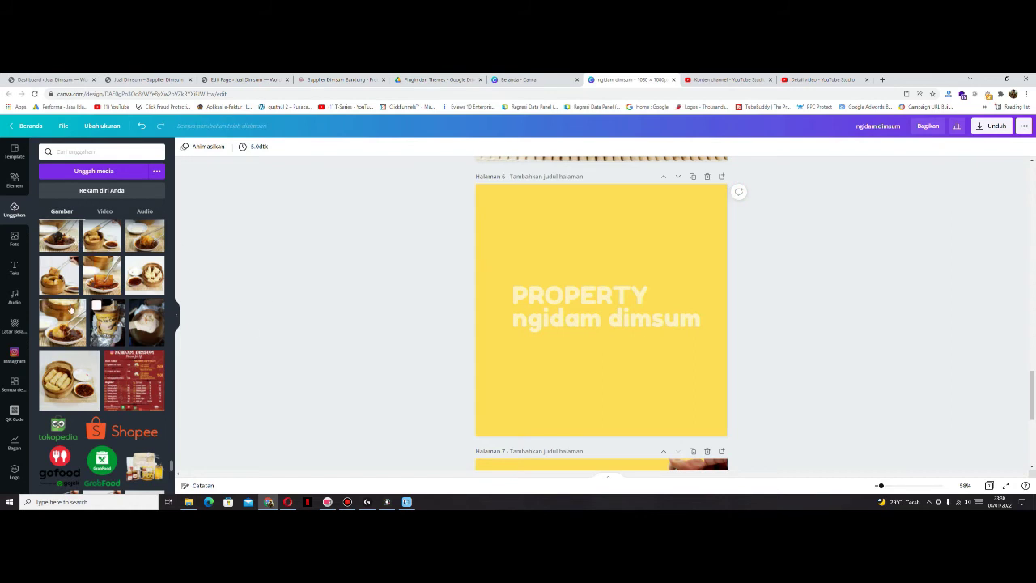
- Add the uploaded photo of fried dimsum lifted from a steamer with chopsticks to page 6 and enlarge it to fill the page
scroll(353, 285, "up", 15)
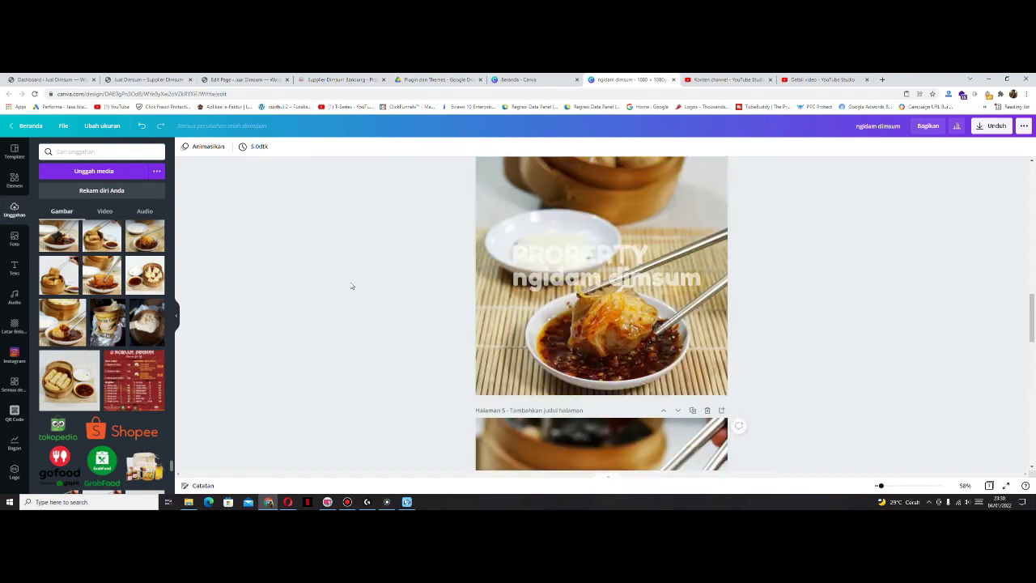
scroll(352, 285, "up", 5)
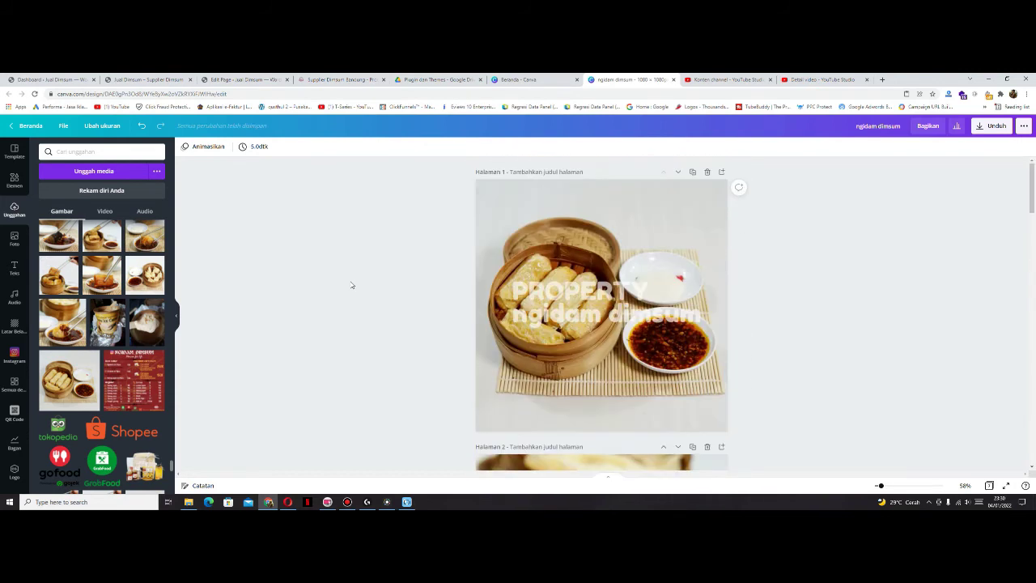
scroll(354, 315, "down", 8)
scroll(357, 325, "down", 4)
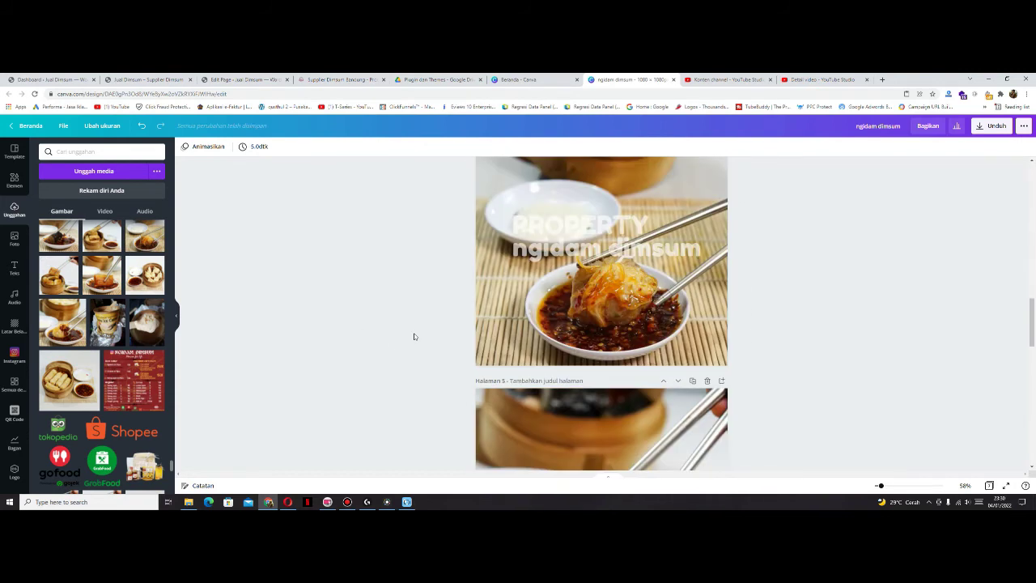
scroll(369, 351, "down", 8)
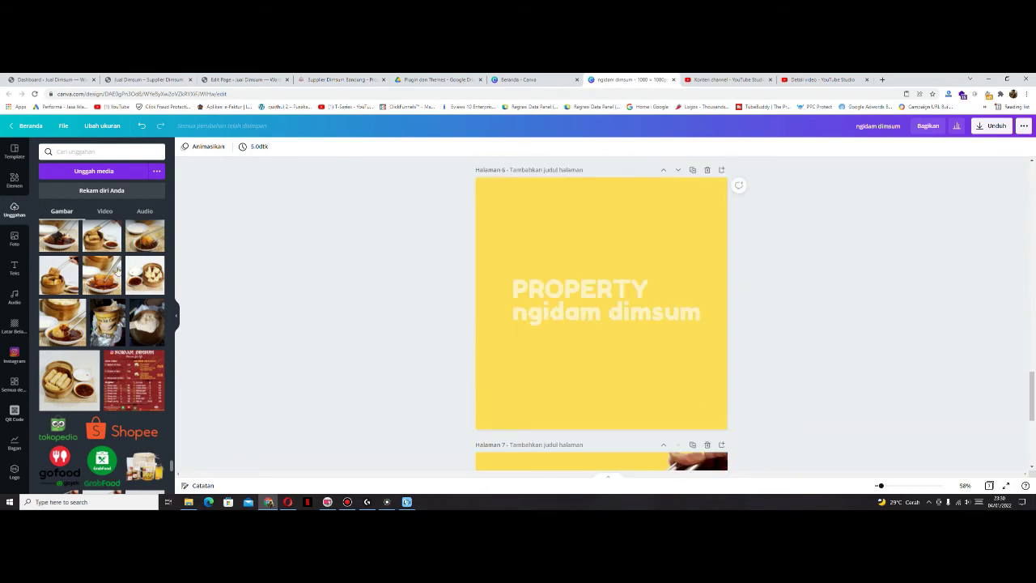
left_click(149, 271)
left_click_drag(503, 211, 471, 176)
left_click_drag(665, 364, 728, 437)
left_click(799, 376)
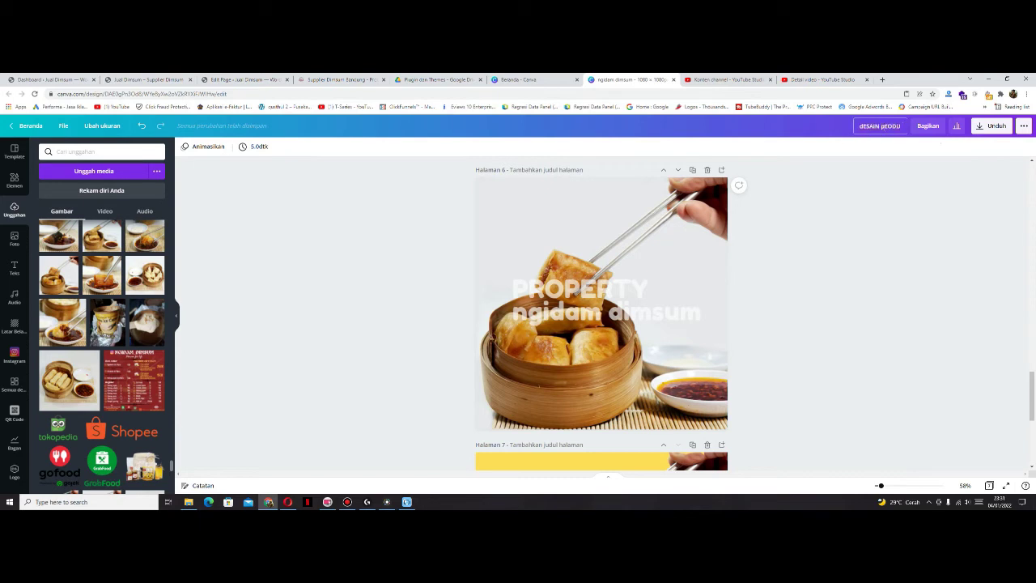
- Rename the design as Desain Produk
key("BackSpace")
key("BackSpace")
key("BackSpace")
key("BackSpace")
type("Desain Produk")
left_click(855, 199)
- Review the photos and watermarks on all seven pages, comparing the backgrounds of pages 6 and 7
scroll(836, 211, "up", 6)
scroll(830, 231, "up", 5)
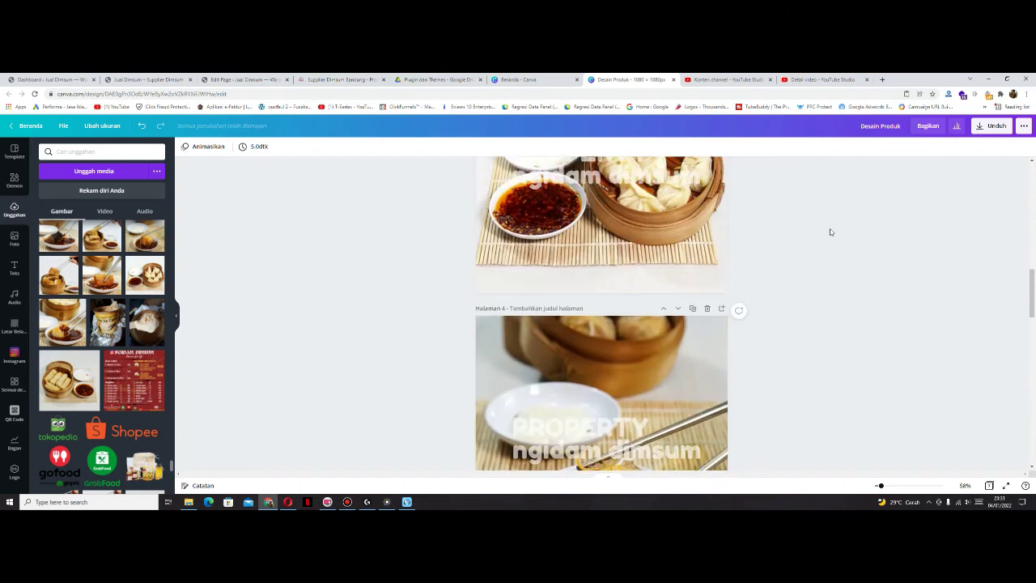
scroll(815, 242, "down", 5)
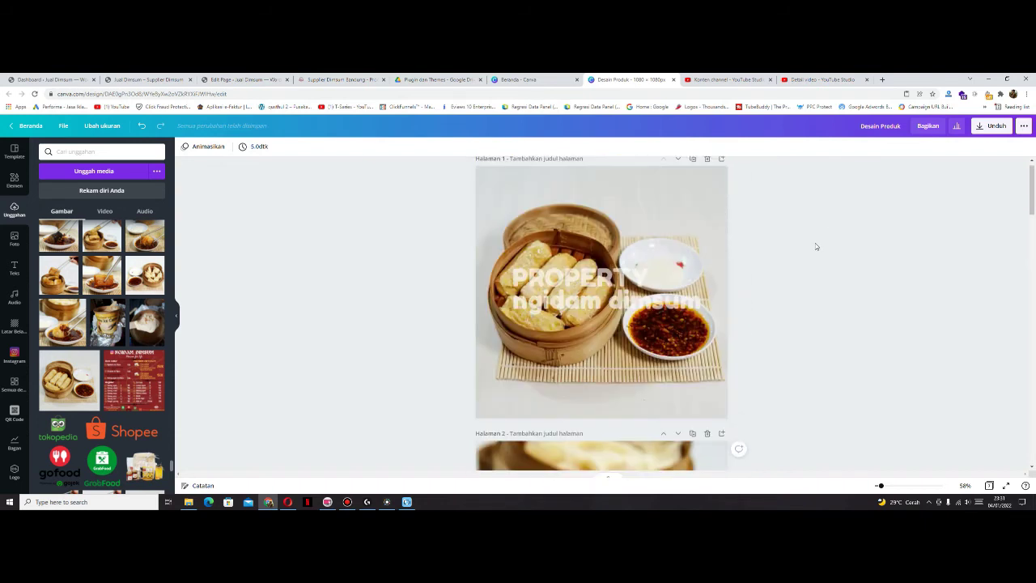
scroll(816, 245, "down", 6)
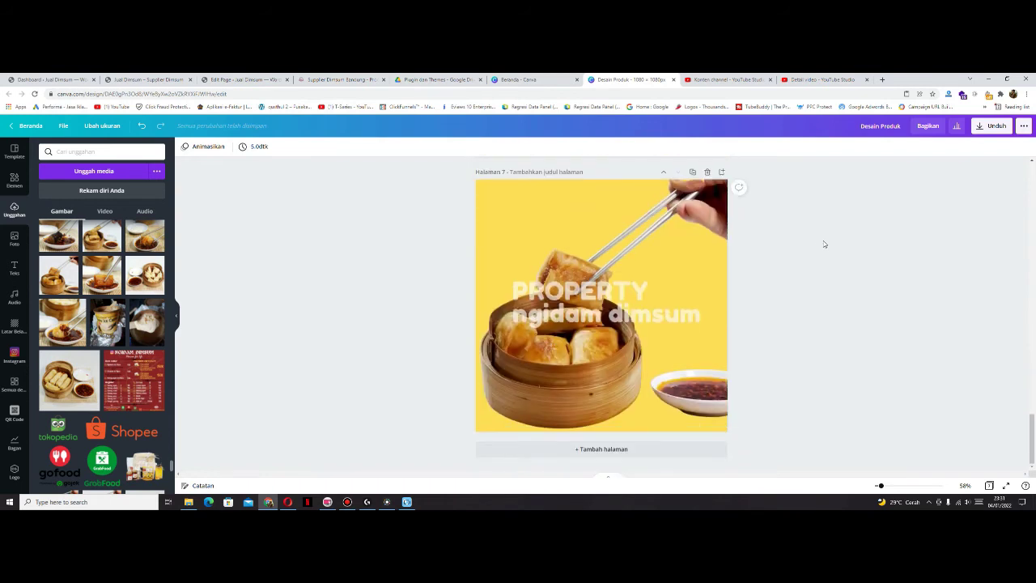
scroll(824, 243, "up", 2)
scroll(823, 240, "up", 1)
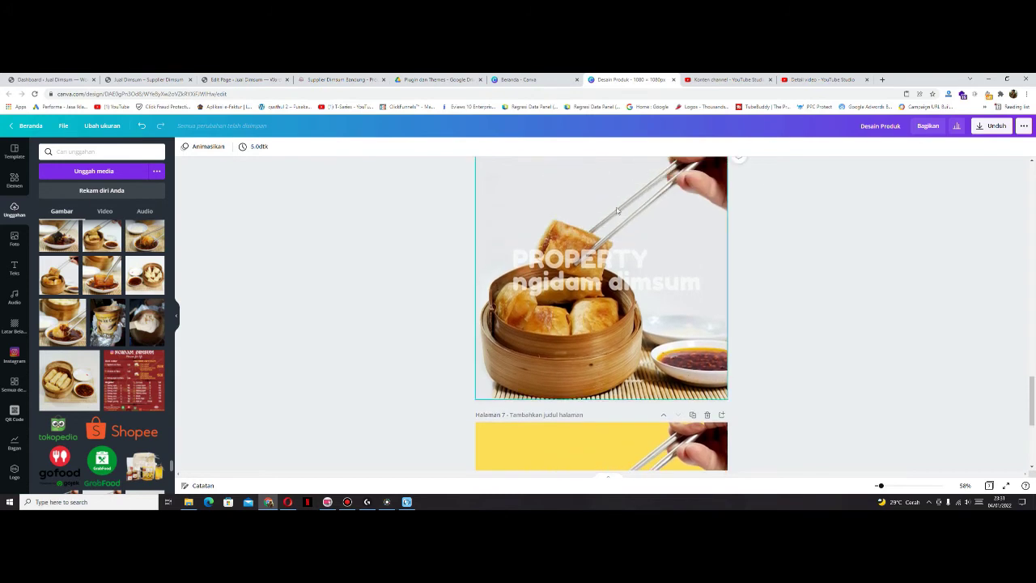
left_click(640, 209)
scroll(805, 241, "down", 3)
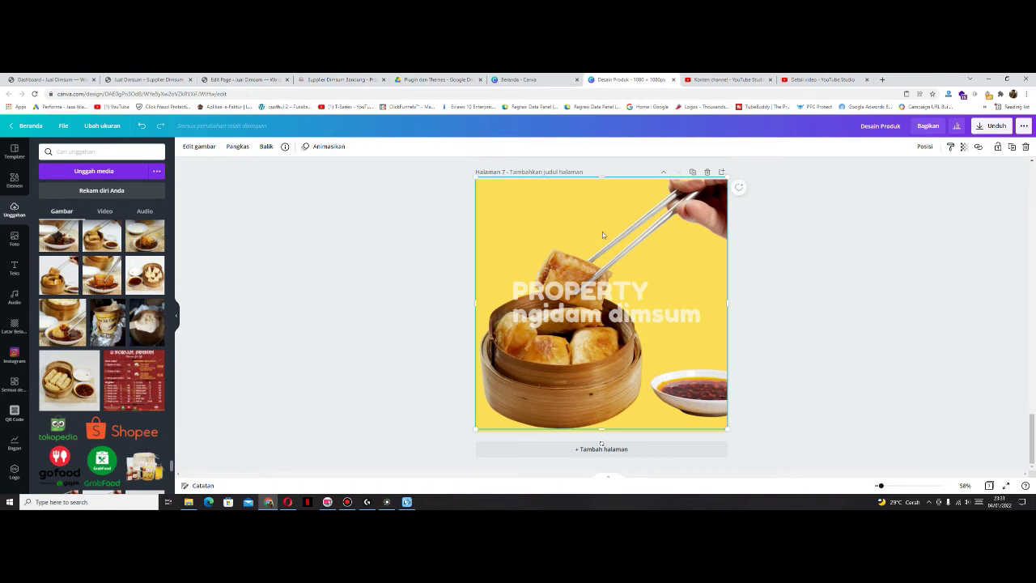
left_click(796, 270)
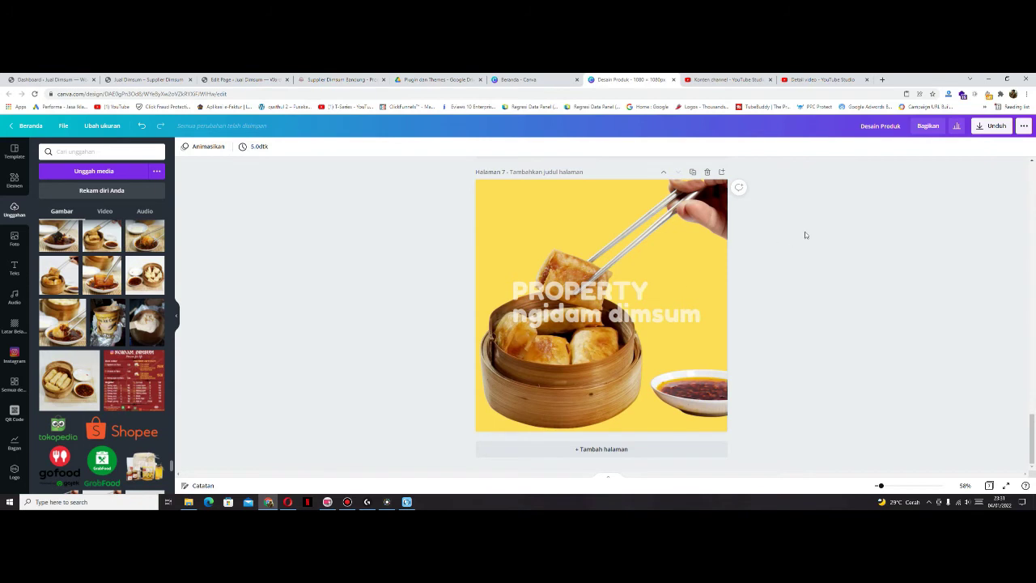
scroll(806, 235, "up", 5)
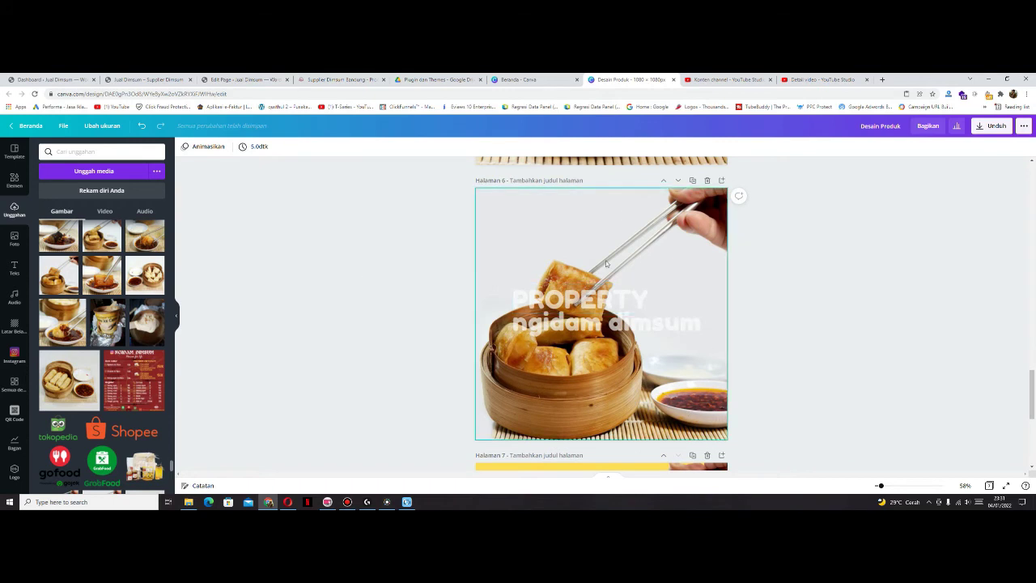
scroll(608, 275, "up", 1)
scroll(607, 279, "up", 10)
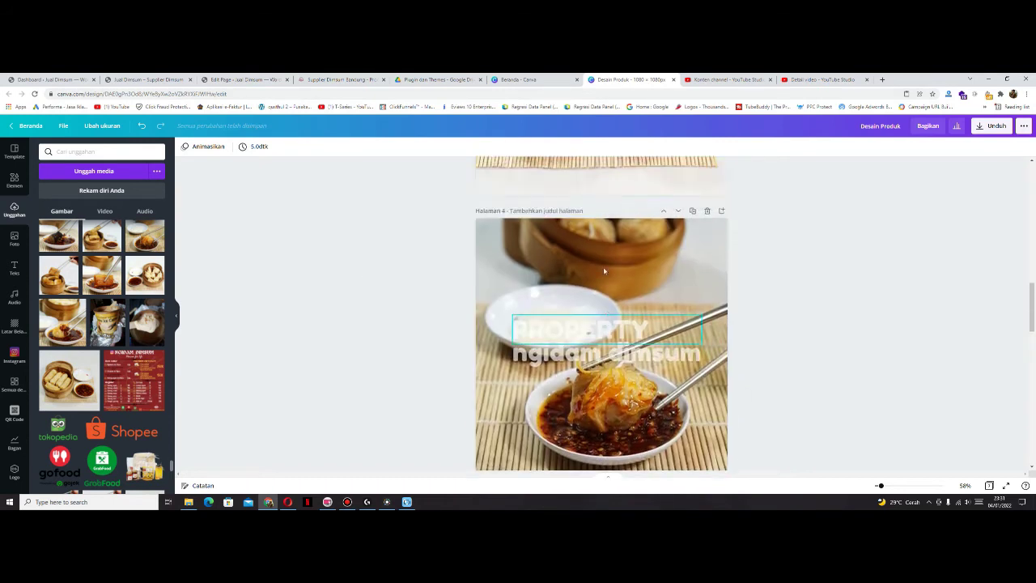
scroll(603, 269, "up", 7)
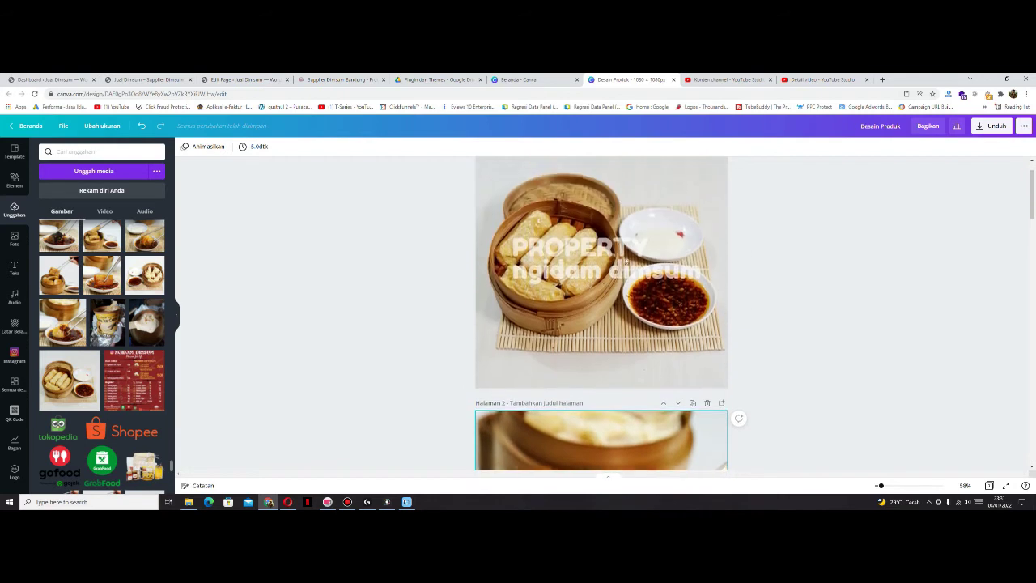
- Download all pages (1–7) of the design as PNG images at size 1
left_click(995, 127)
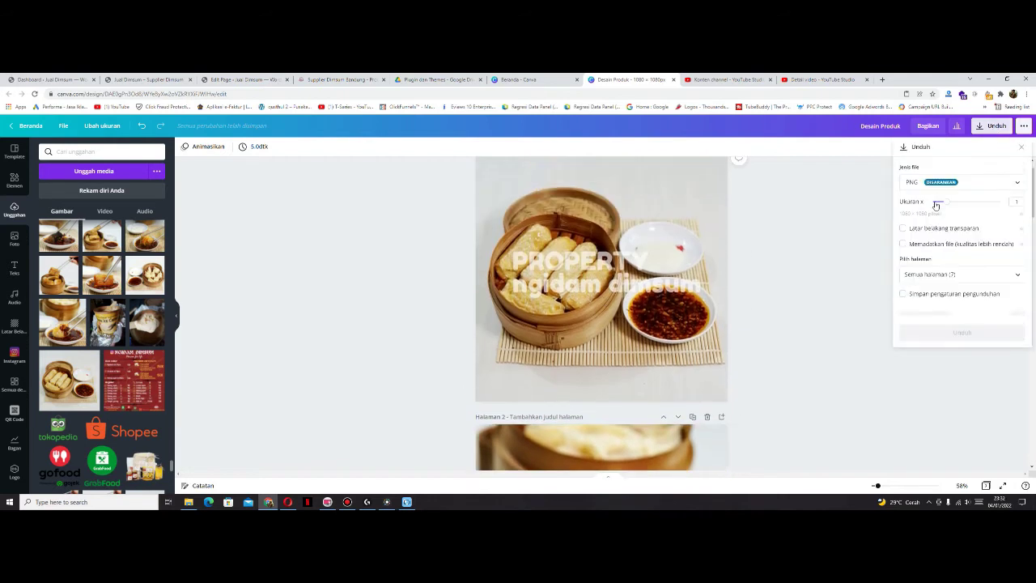
left_click(1014, 274)
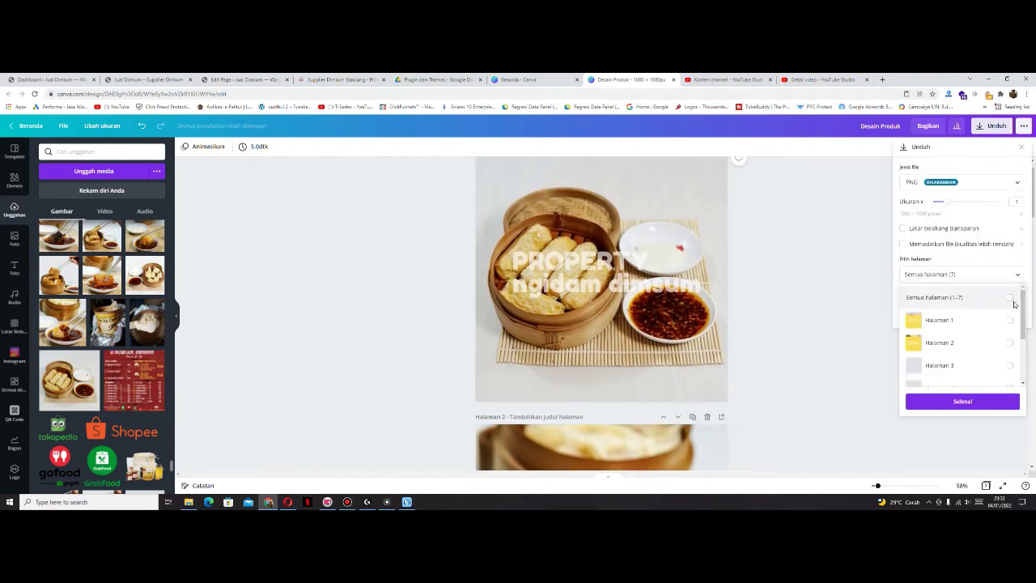
left_click(1013, 300)
scroll(994, 321, "down", 3)
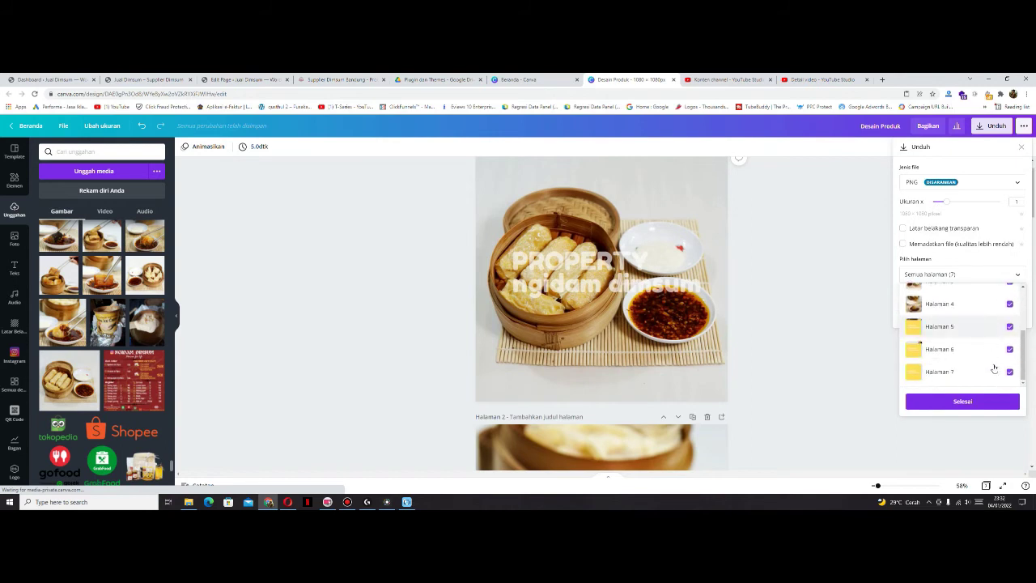
left_click(973, 402)
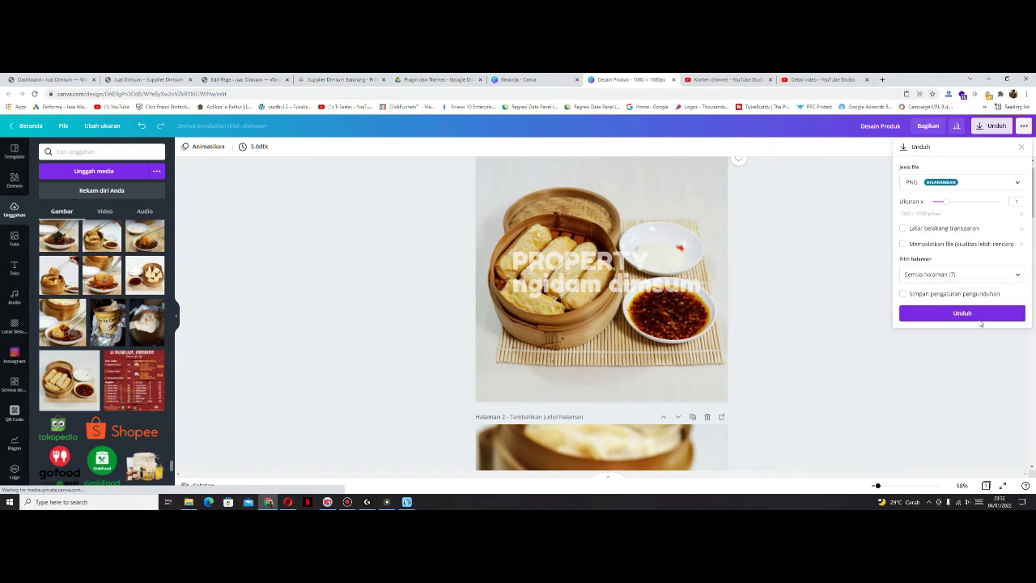
left_click(979, 317)
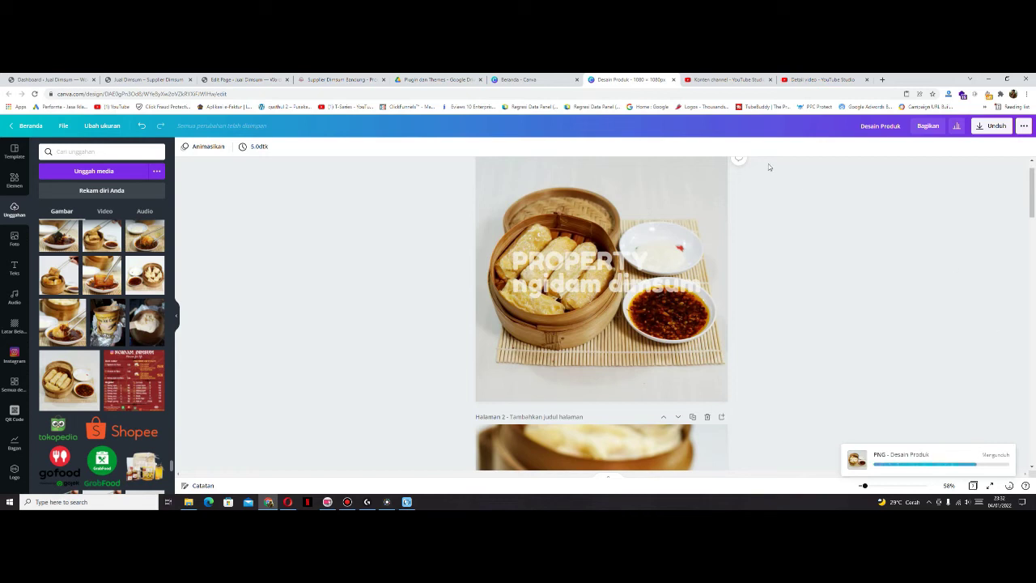
- Switch to the WordPress admin dashboard, open the WooCommerce home page and minimize the pending file download dialog
left_click(60, 79)
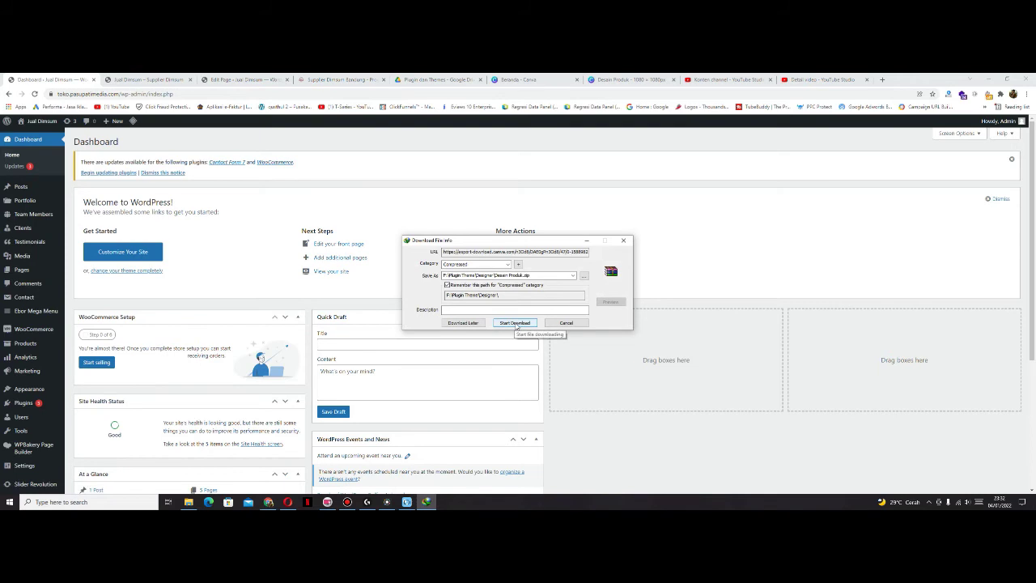
mouse_move(38, 332)
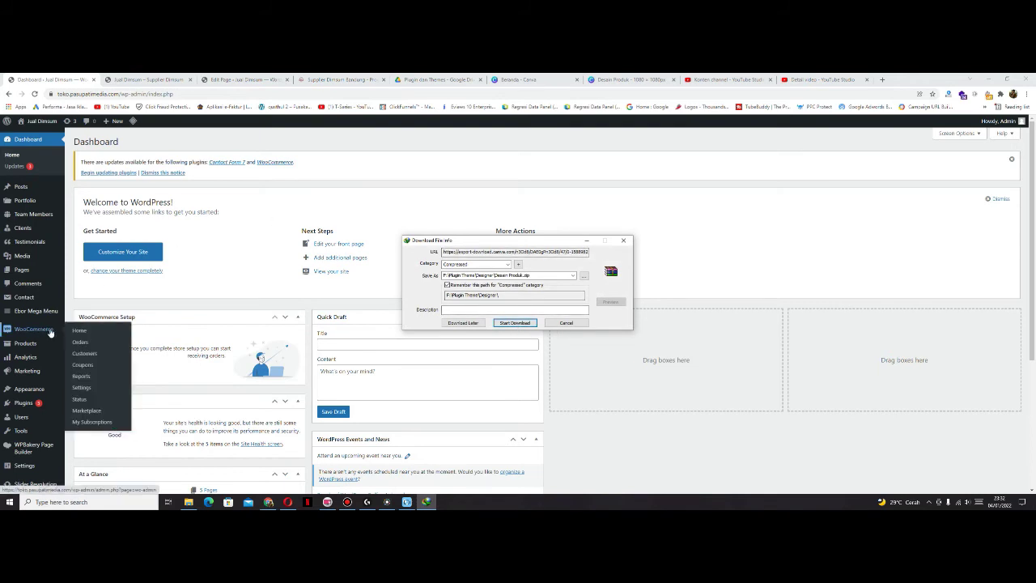
left_click(48, 332)
left_click(427, 502)
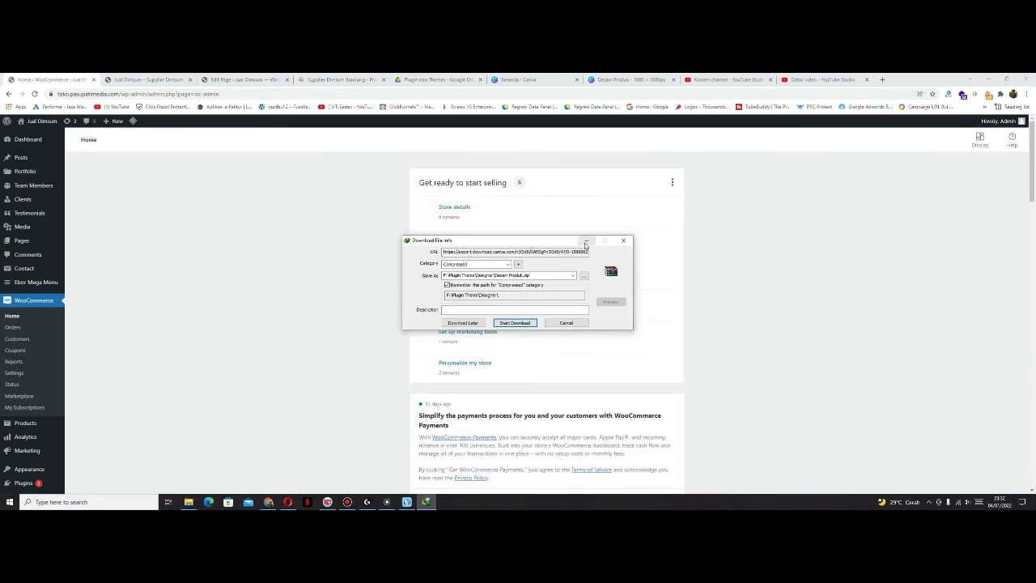
left_click(586, 243)
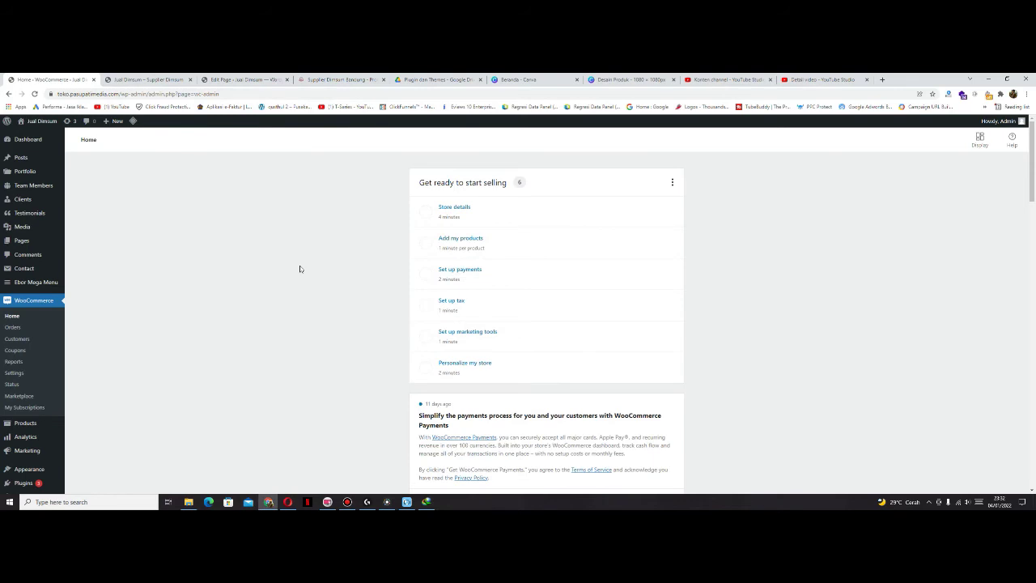
- Open the WooCommerce general settings and start downloading Desain Produk.zip to the Designer folder
scroll(301, 270, "down", 5)
scroll(303, 273, "down", 6)
scroll(304, 275, "down", 6)
scroll(324, 284, "down", 2)
scroll(323, 284, "up", 18)
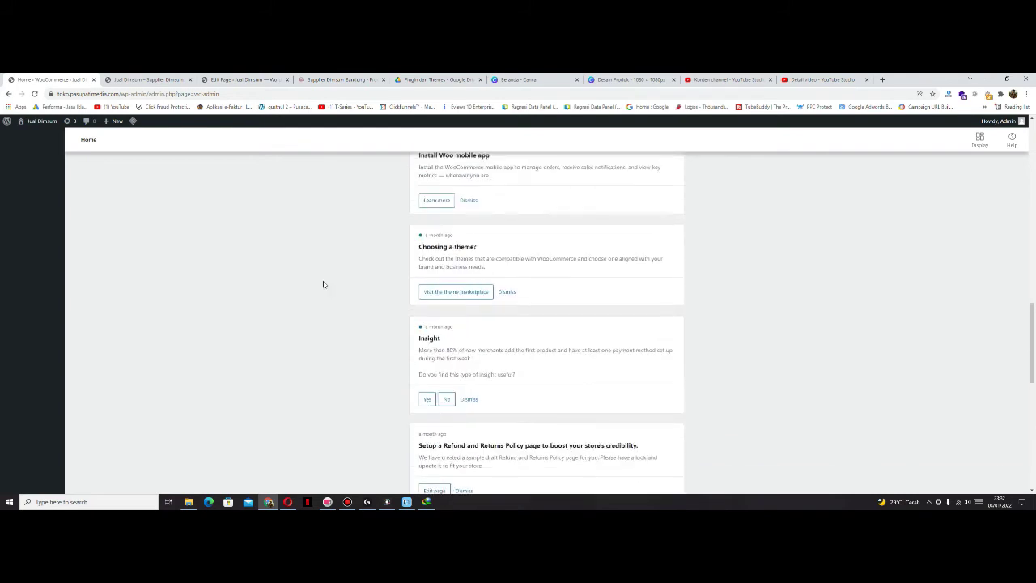
scroll(323, 285, "up", 1)
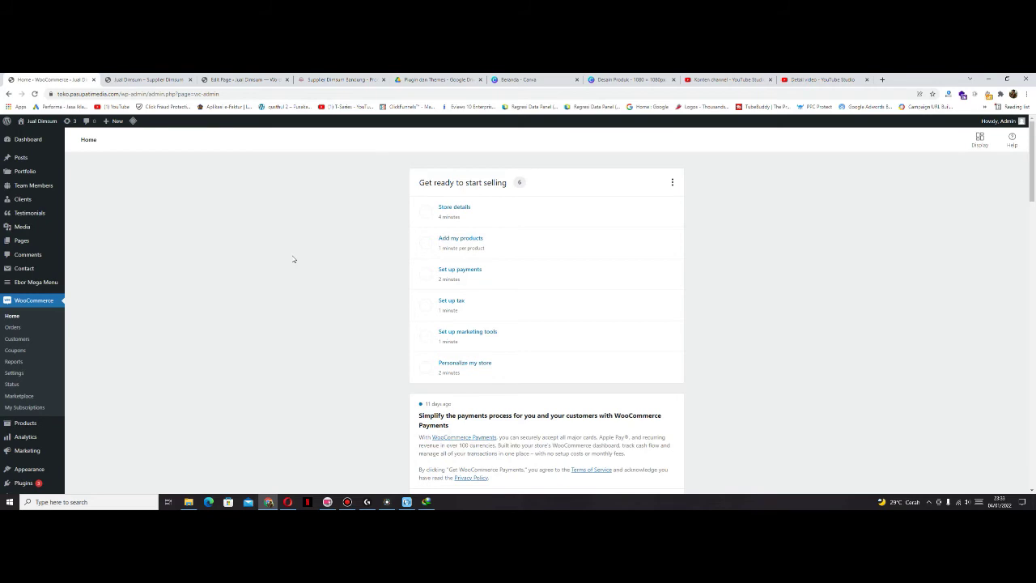
left_click(15, 372)
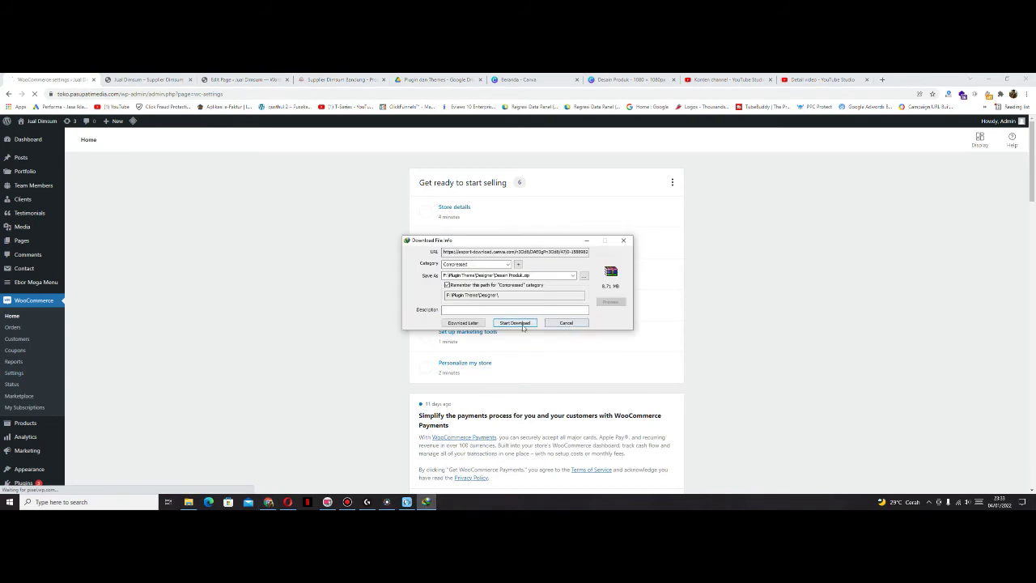
left_click(522, 323)
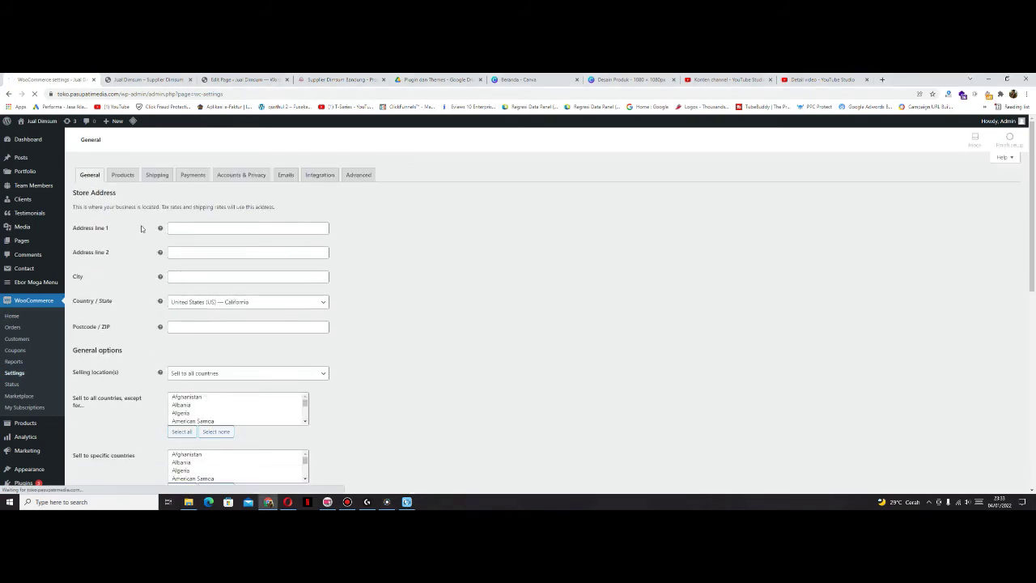
- Fill in the store's address line 1, city and postcode from the saved browser address, leaving address line 2 empty
left_click(185, 261)
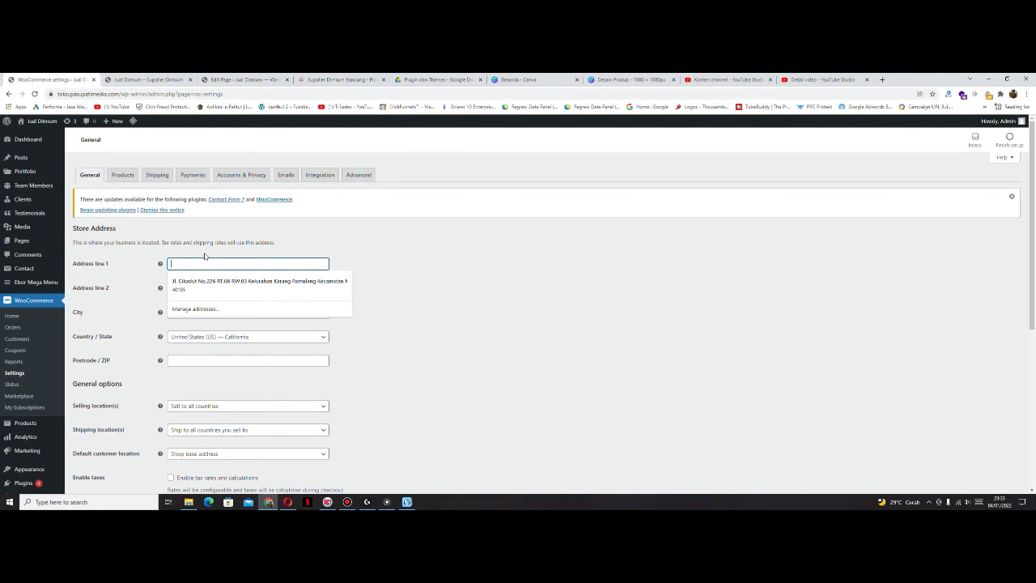
left_click(195, 283)
left_click(275, 246)
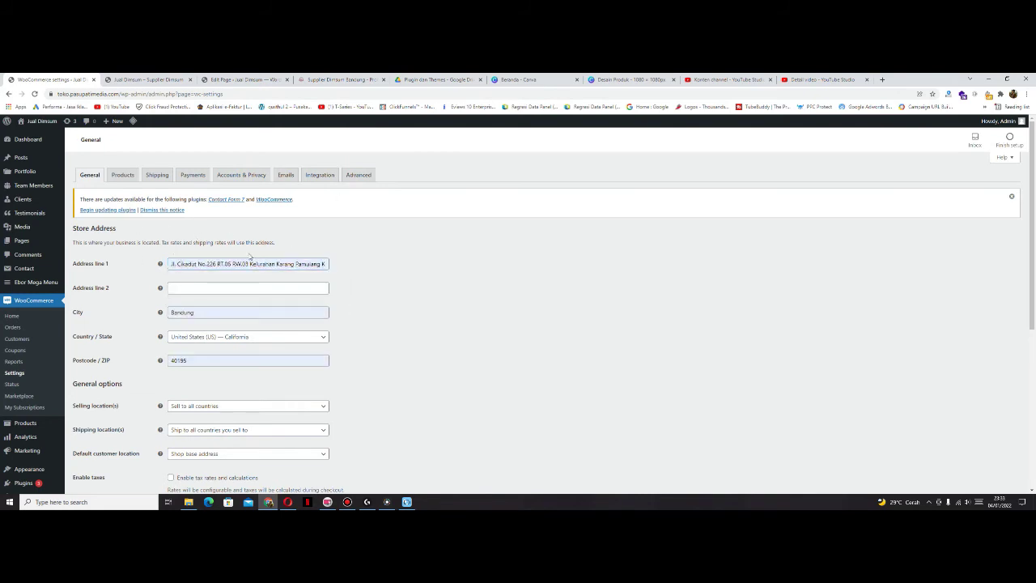
left_click(217, 263)
left_click(216, 261)
left_click(204, 289)
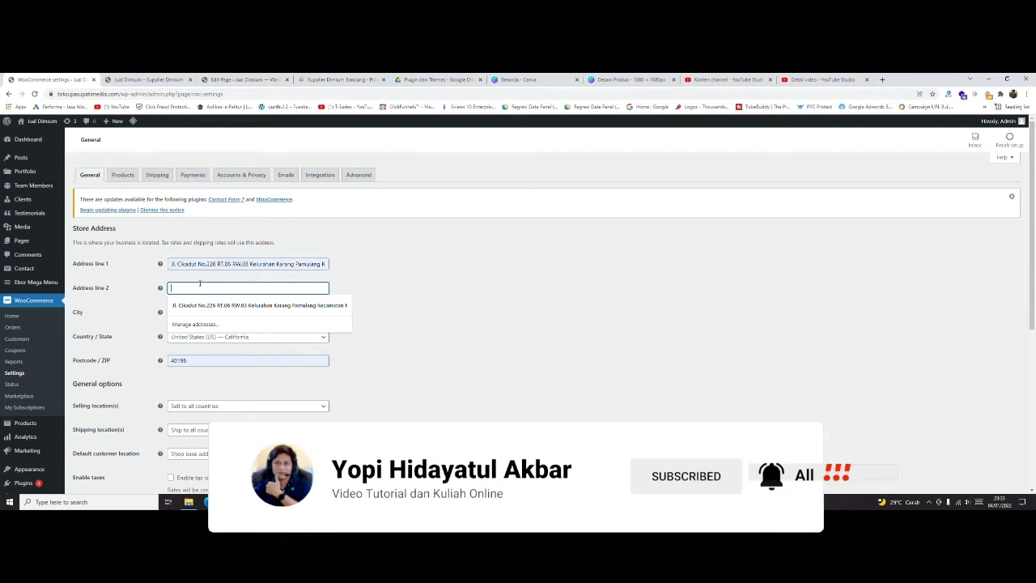
left_click(377, 271)
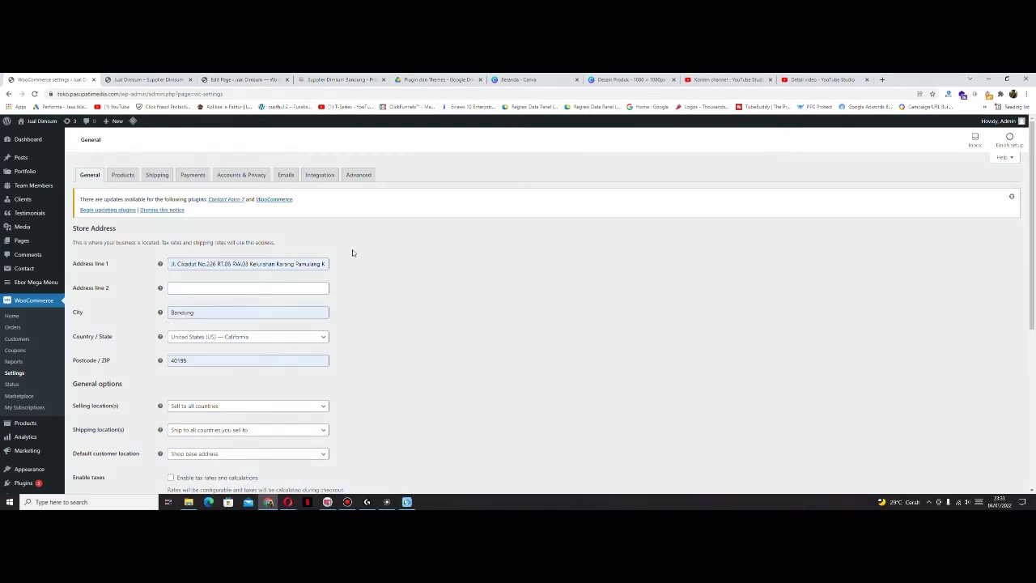
scroll(124, 308, "down", 1)
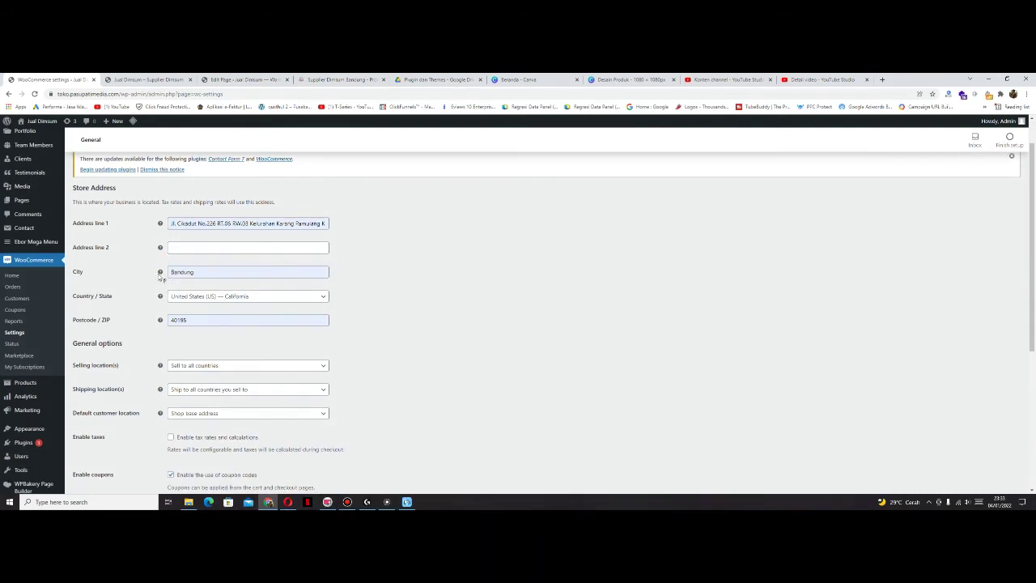
left_click(228, 272)
left_click(427, 268)
- Set the store's country and state to Indonesia — Jawa Barat
left_click(324, 299)
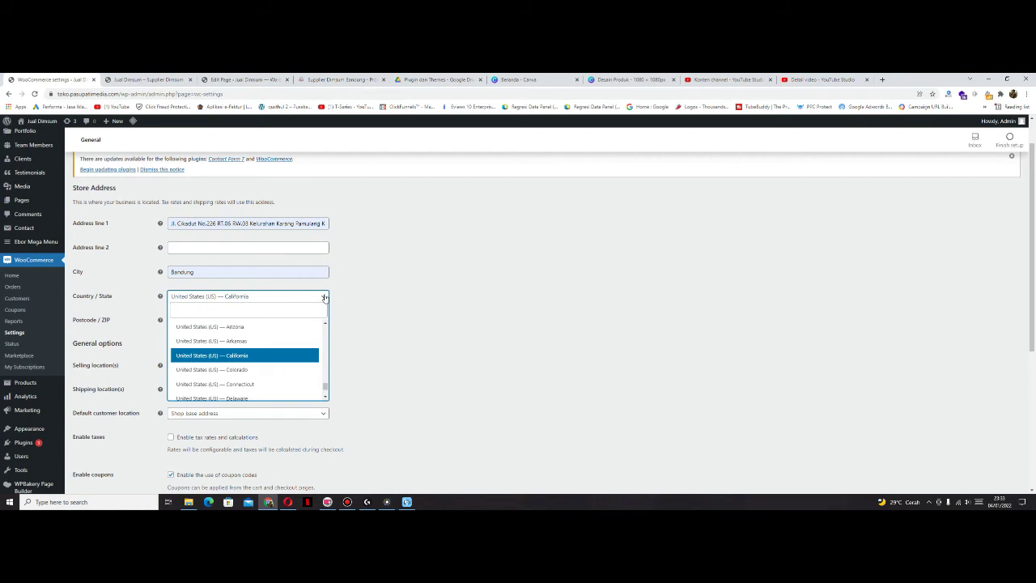
type("indo")
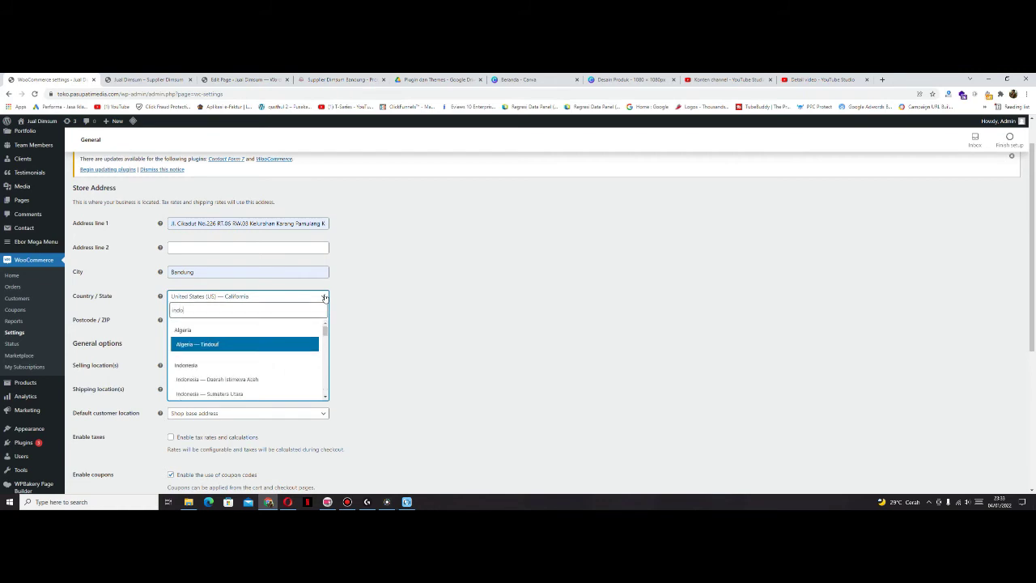
scroll(266, 341, "down", 3)
scroll(266, 342, "down", 4)
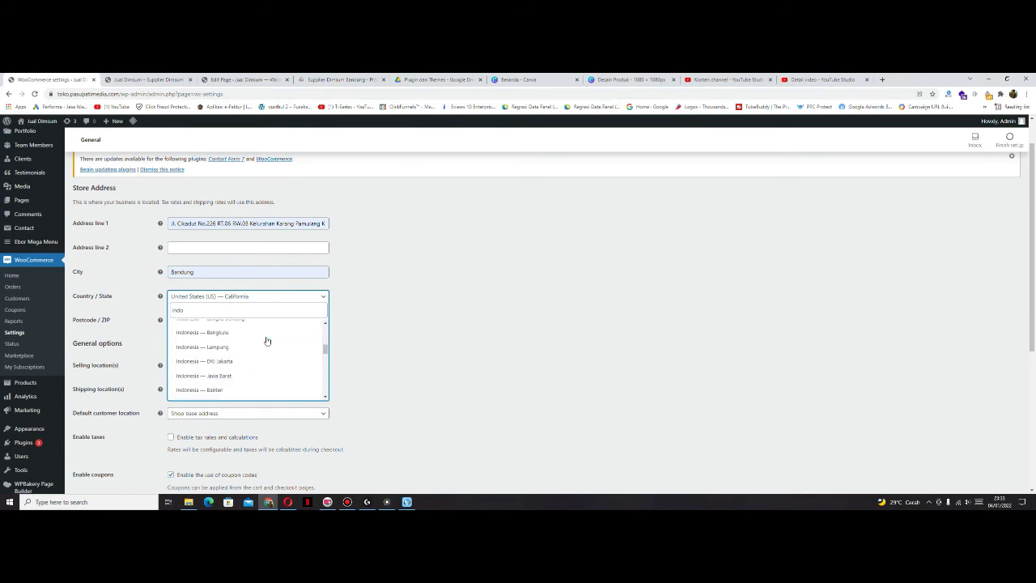
left_click(251, 340)
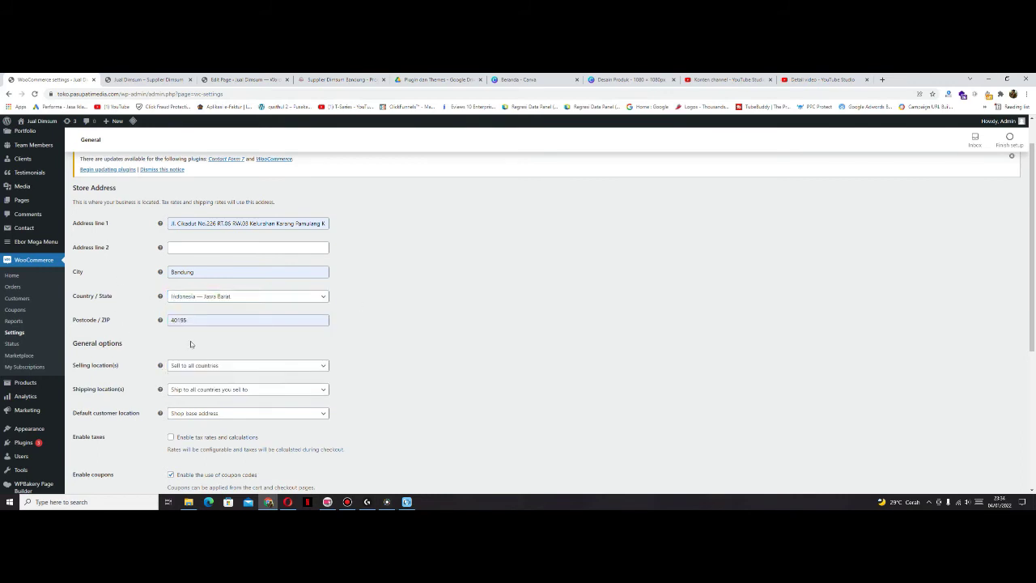
- Check the available selling location options without changing the selection
scroll(417, 246, "down", 1)
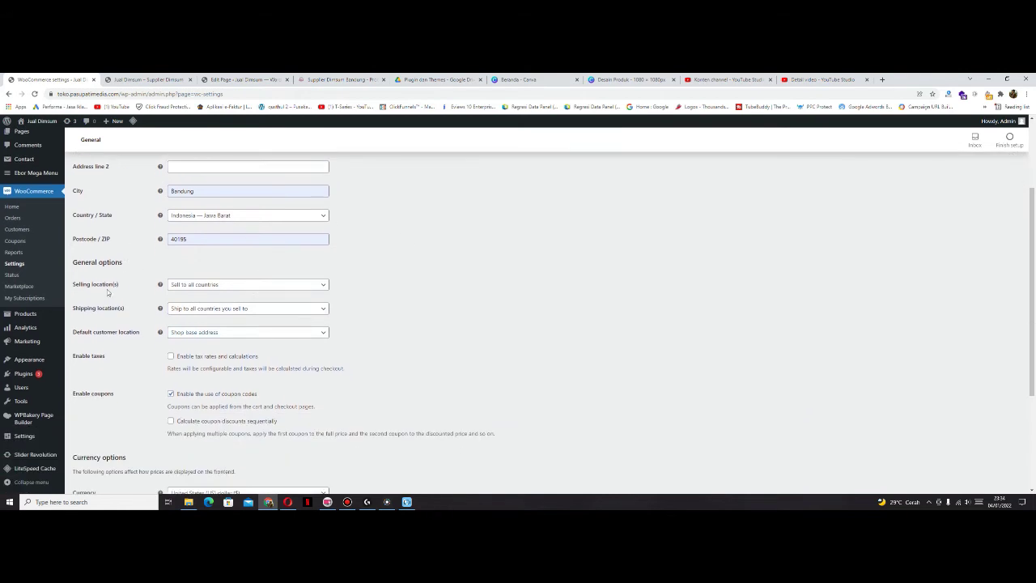
left_click(203, 290)
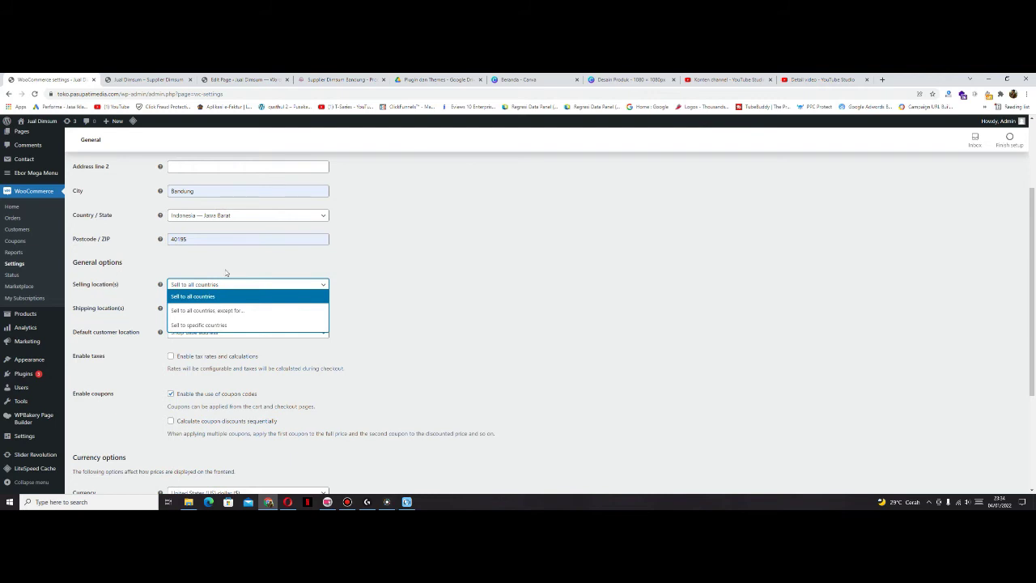
left_click(227, 273)
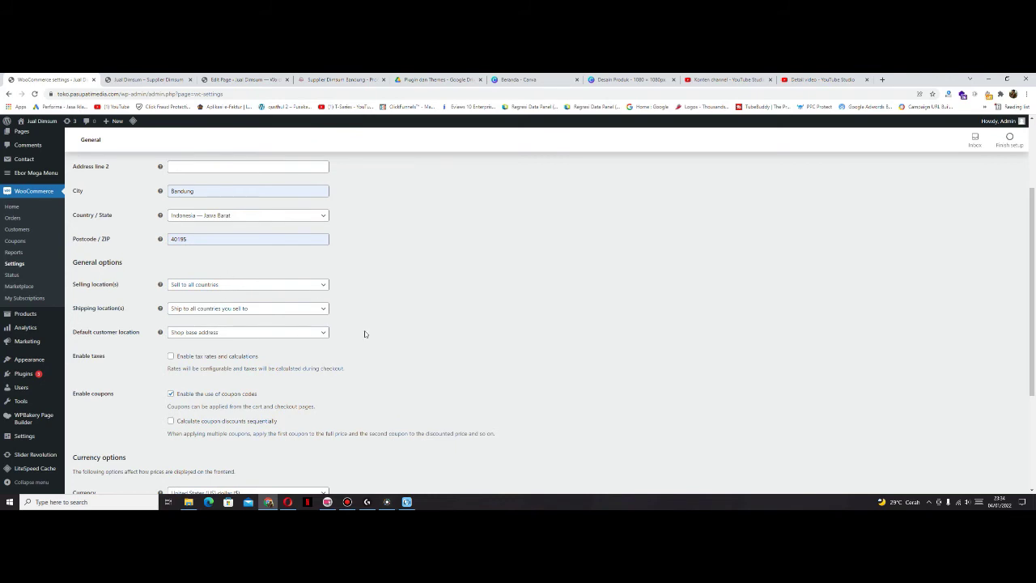
- Set the store currency to Indonesian rupiah (Rp)
scroll(365, 333, "down", 1)
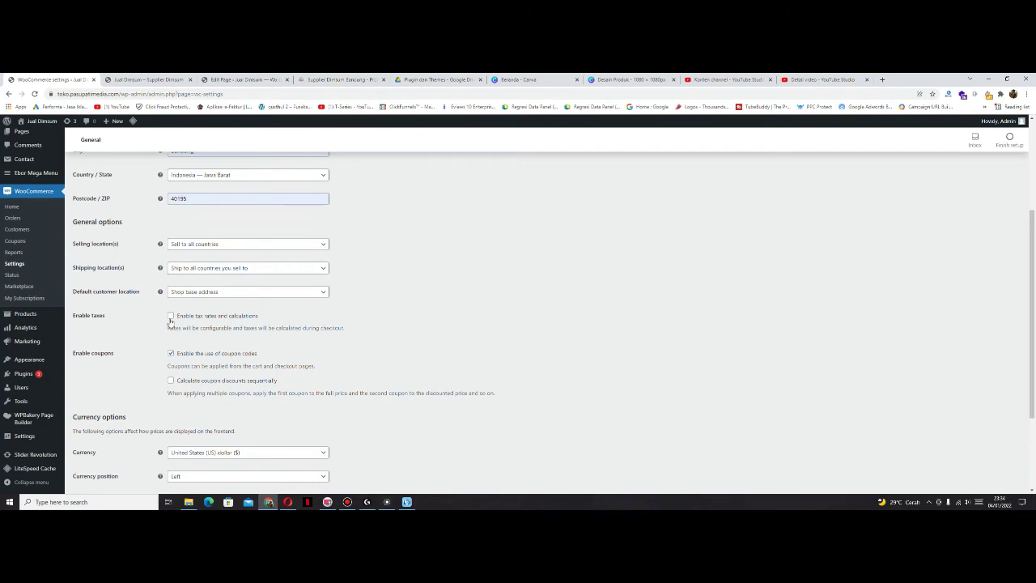
scroll(158, 322, "down", 2)
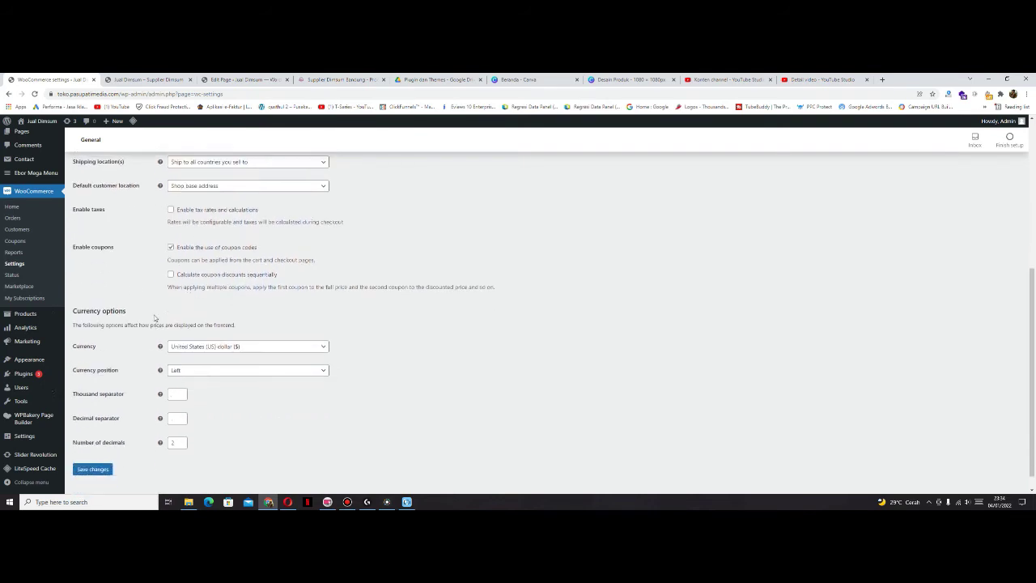
scroll(155, 318, "down", 1)
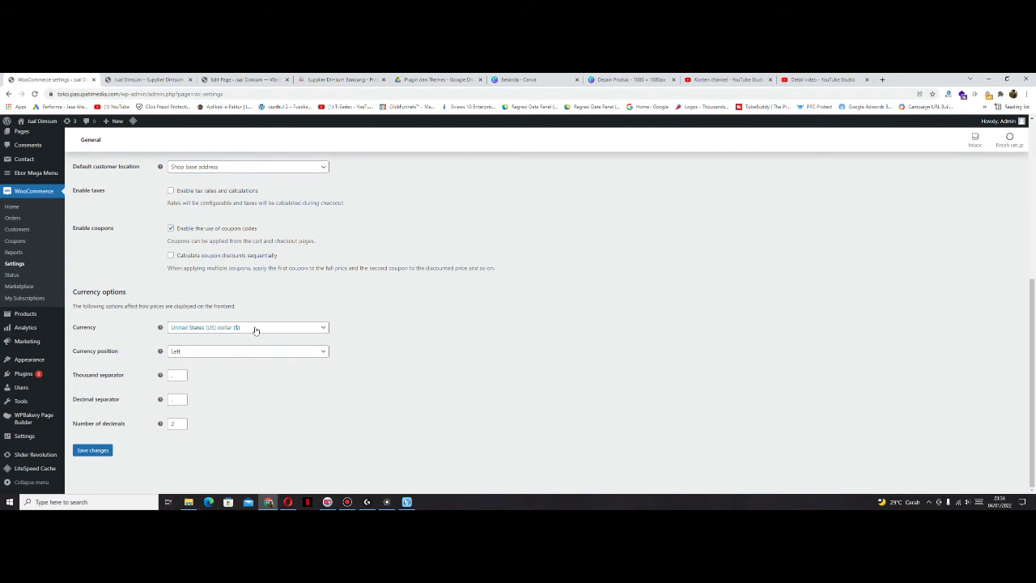
left_click(255, 329)
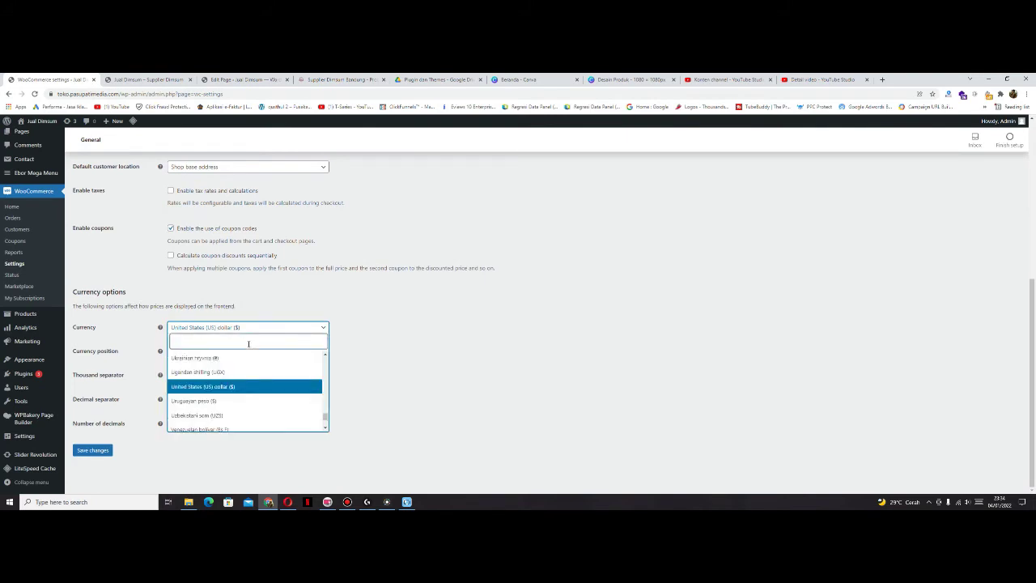
type("rupi")
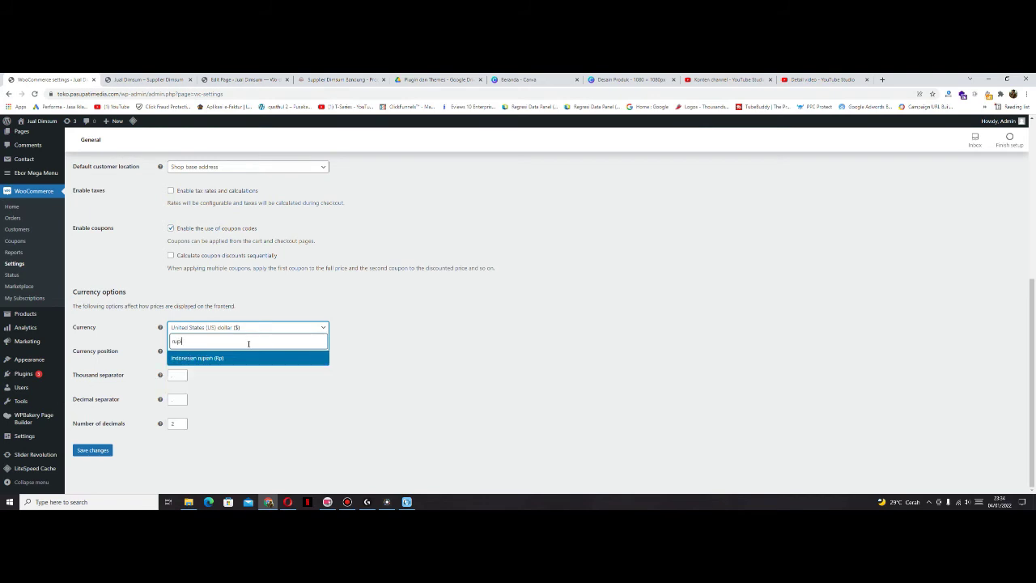
left_click(236, 359)
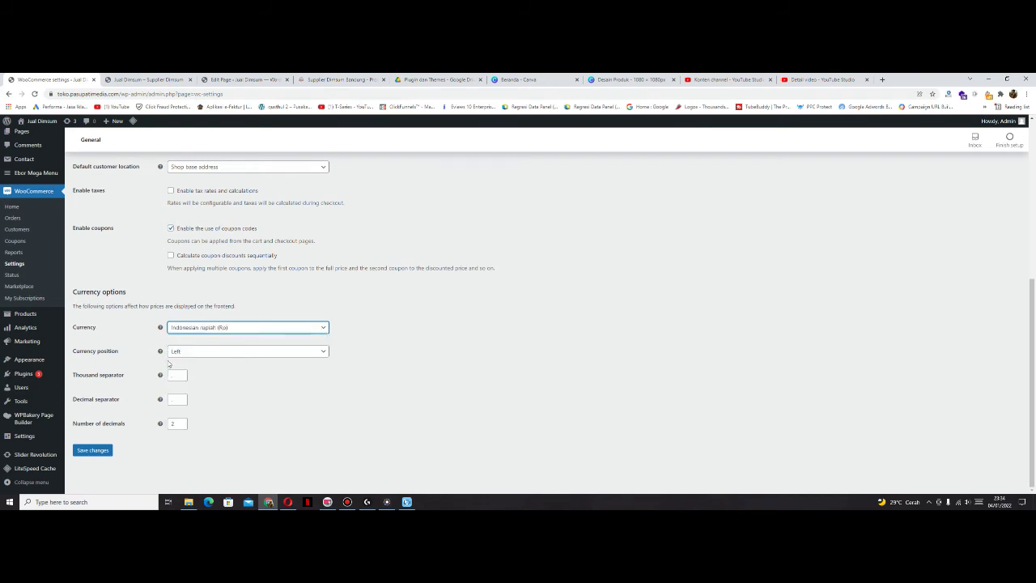
- Choose Left as the currency position and save the general settings
left_click(195, 355)
left_click(193, 363)
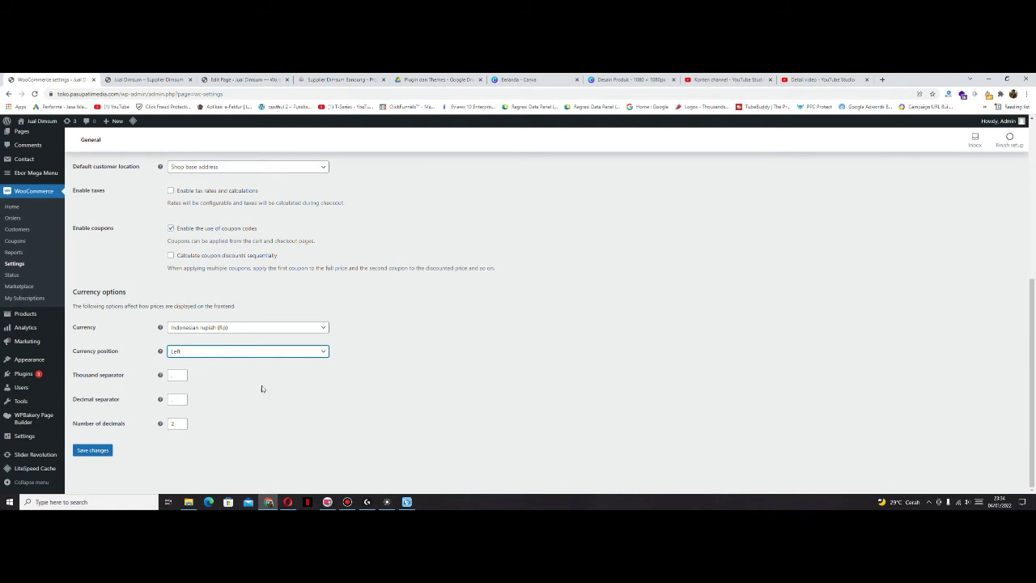
key("F5")
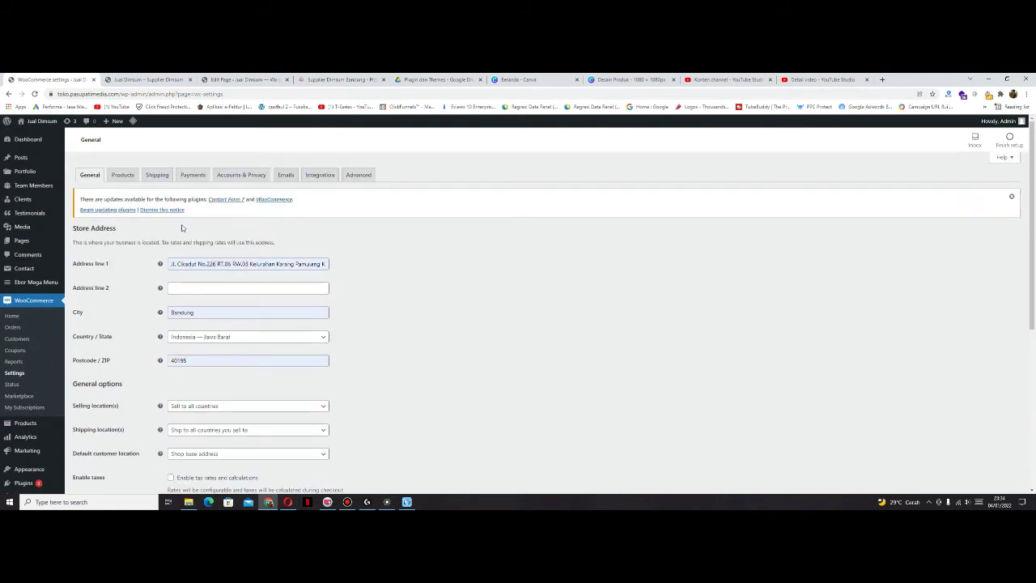
left_click(94, 450)
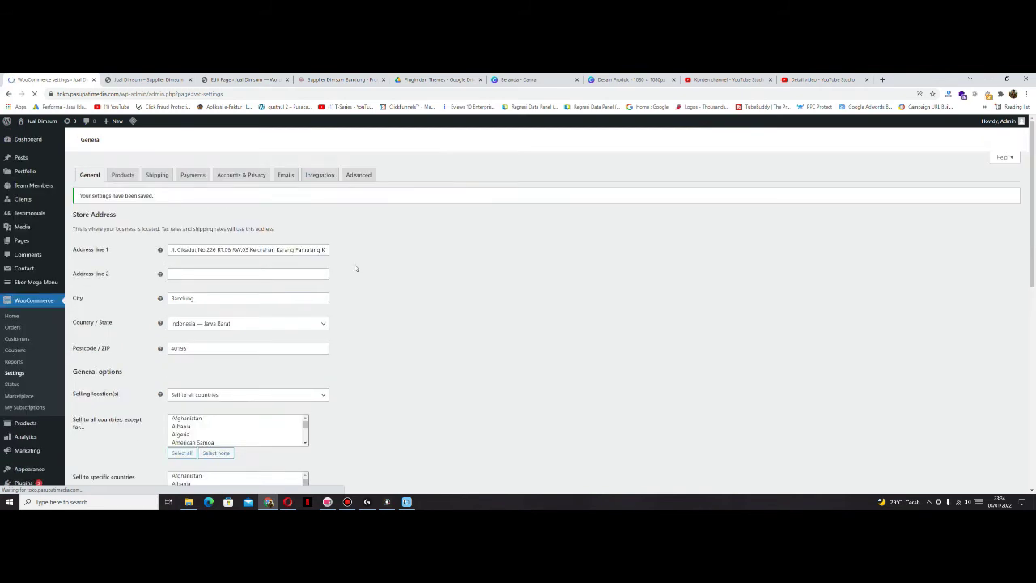
- Set the selling location to Sell to specific countries and add Indonesia as the only country
scroll(356, 267, "down", 3)
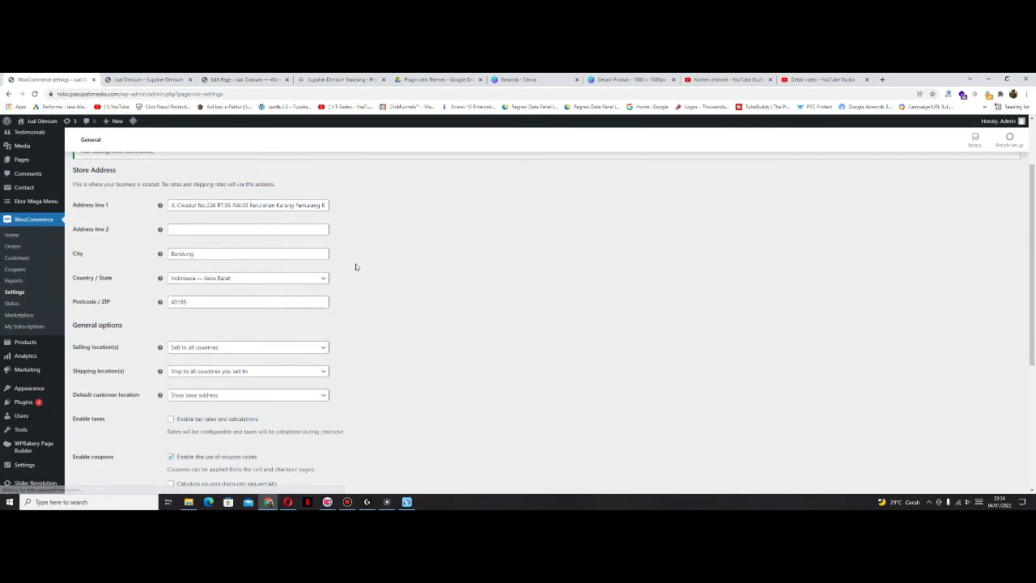
scroll(324, 316, "up", 1)
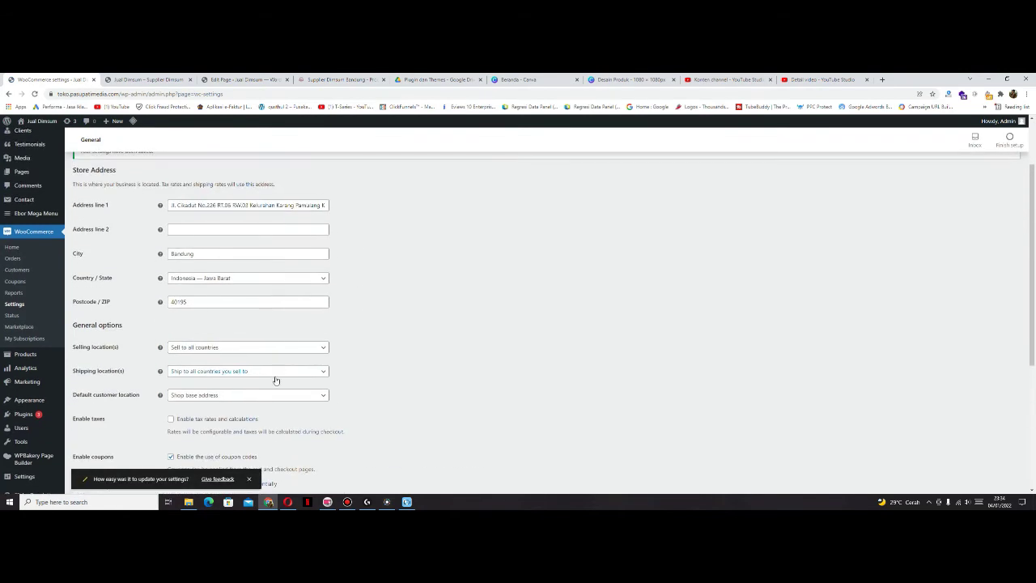
left_click(275, 348)
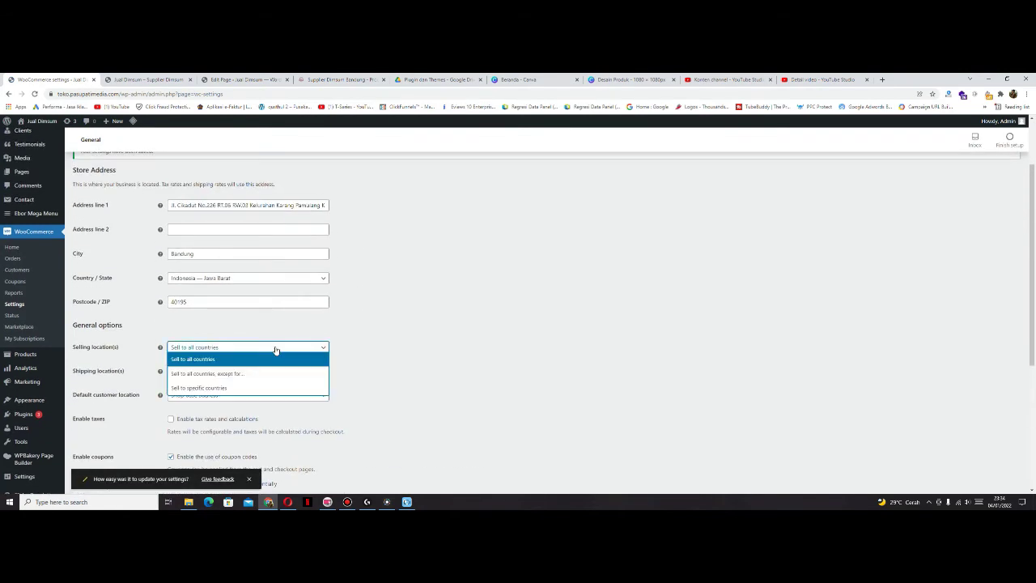
left_click(237, 389)
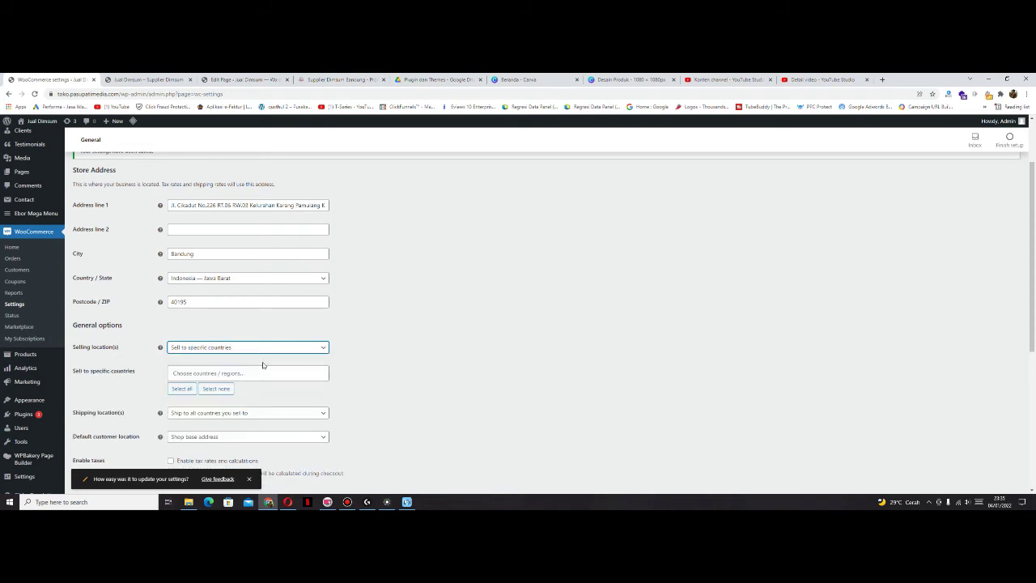
left_click(255, 374)
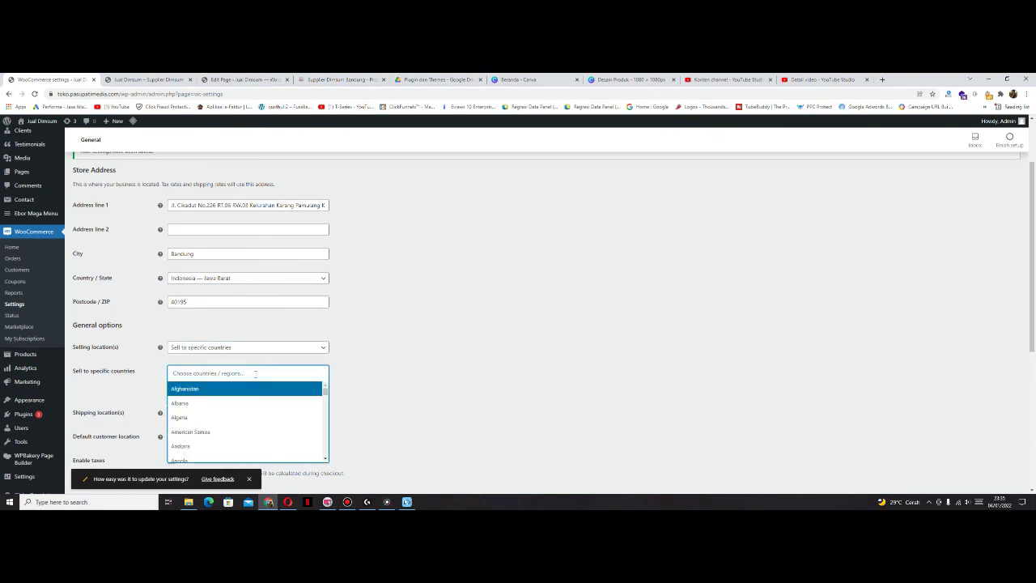
type("indo")
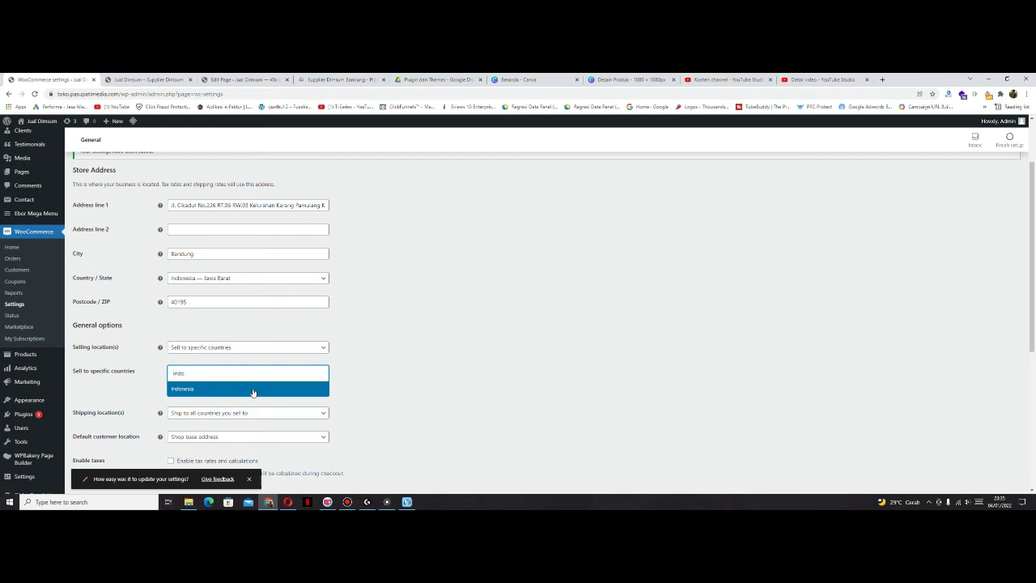
left_click(255, 391)
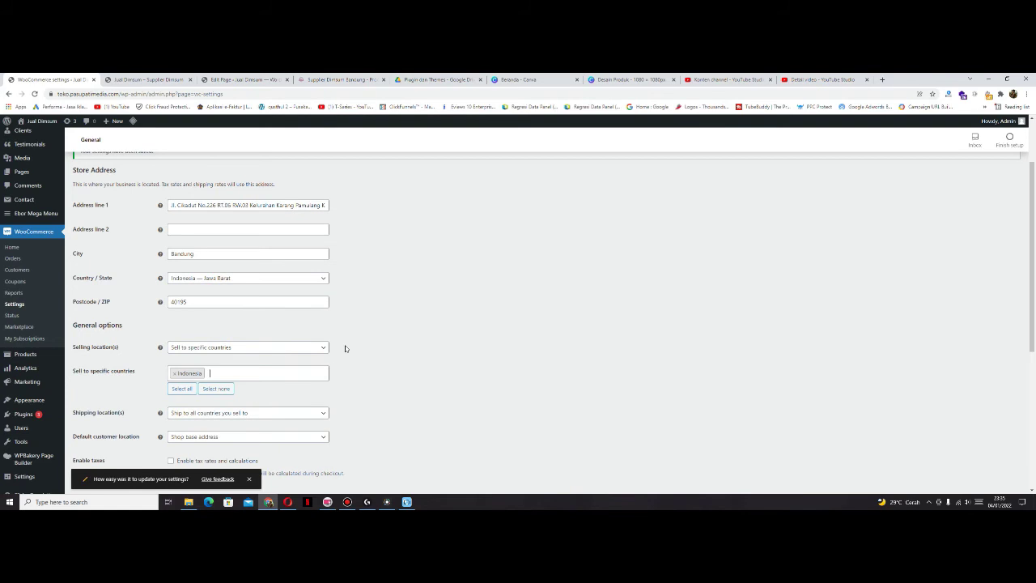
- Set the shipping location to Ship to specific countries only and add Indonesia
scroll(396, 325, "down", 1)
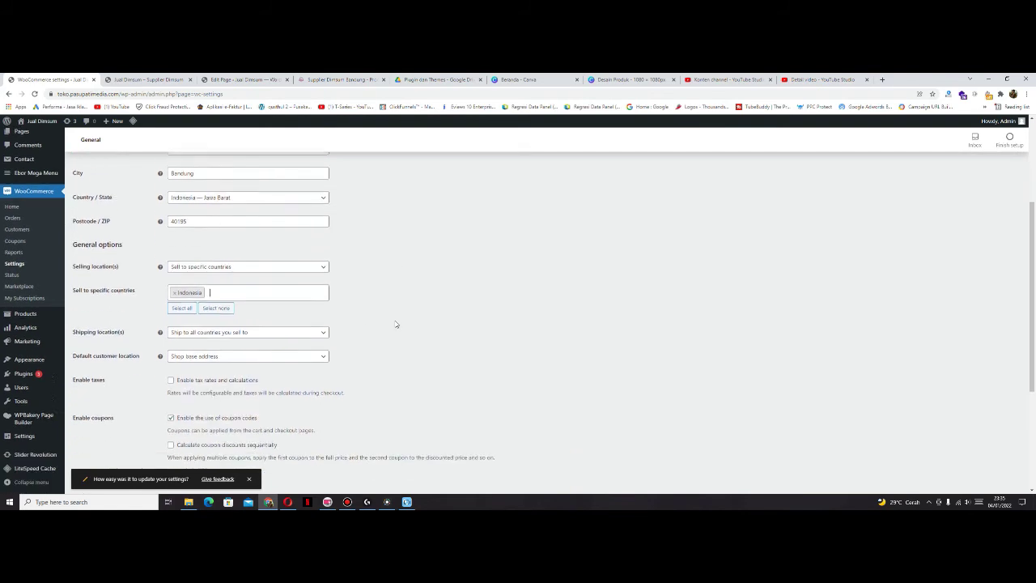
left_click(283, 332)
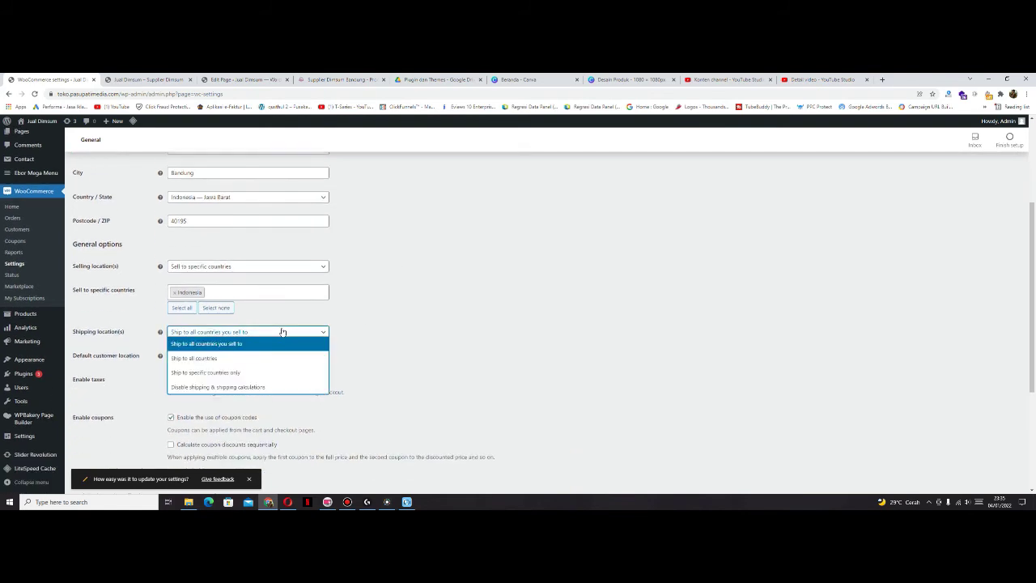
left_click(258, 373)
left_click(241, 361)
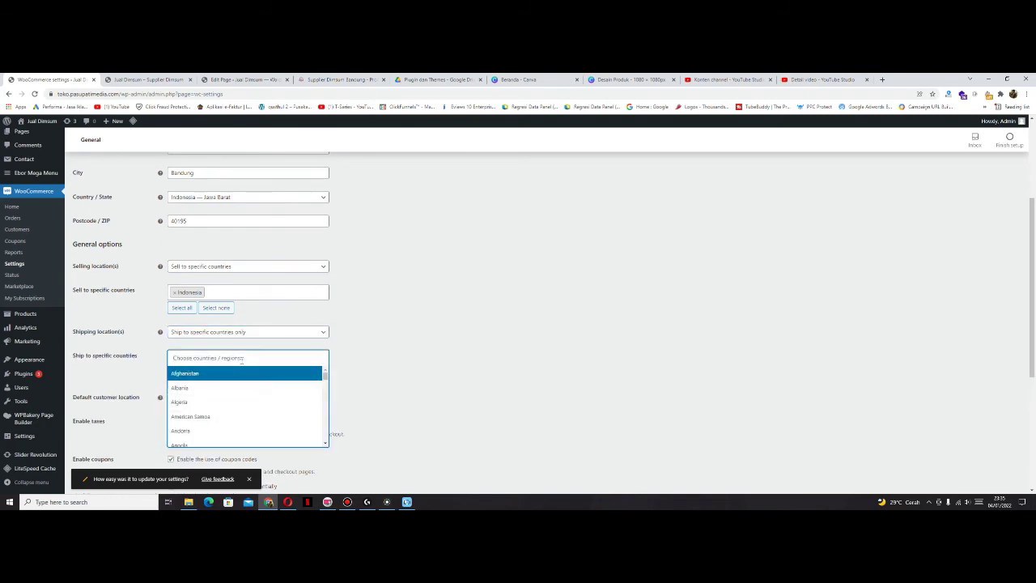
type("indo")
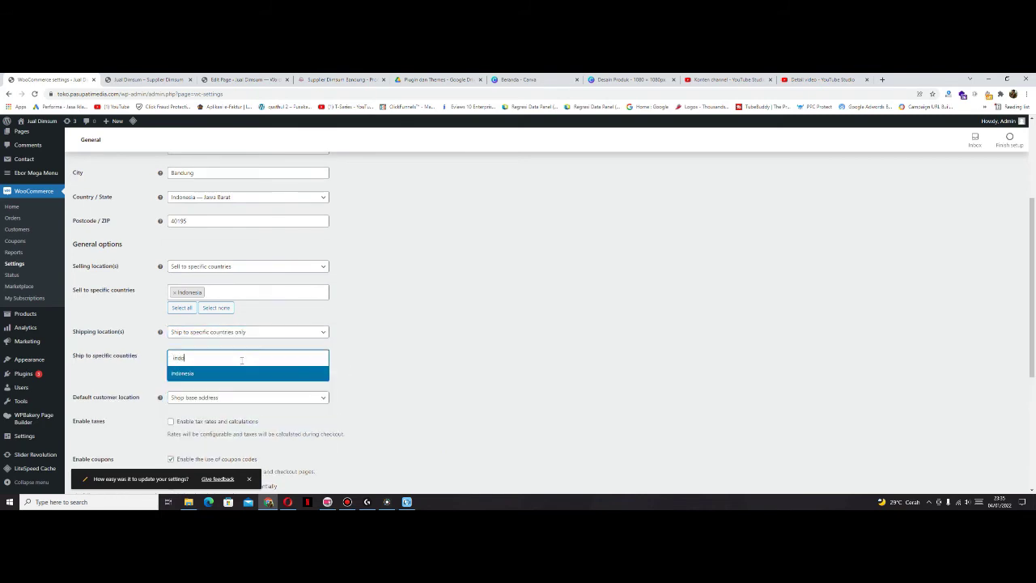
left_click(260, 376)
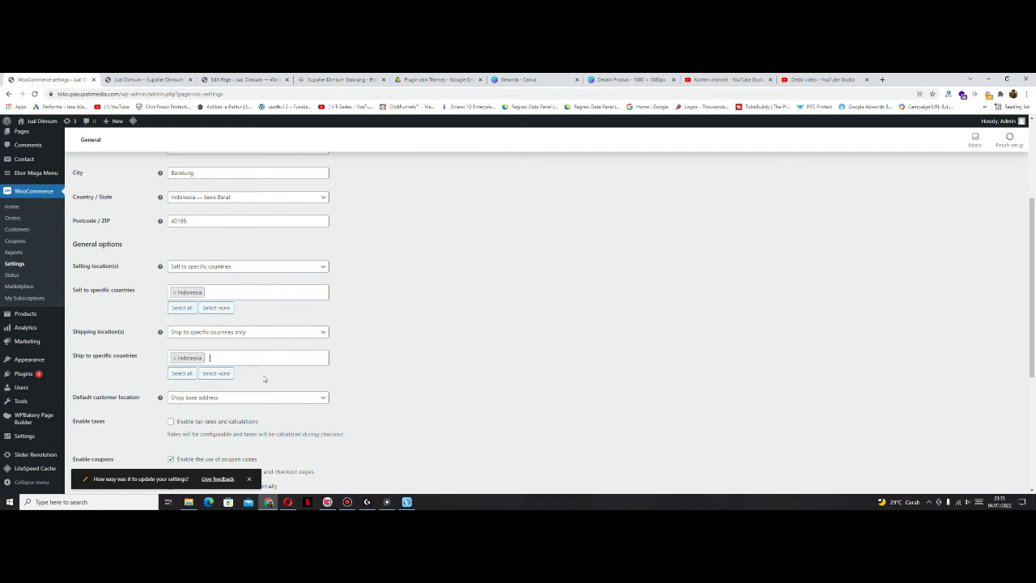
- Keep Shop base address as the default customer location and save the general settings
left_click(301, 398)
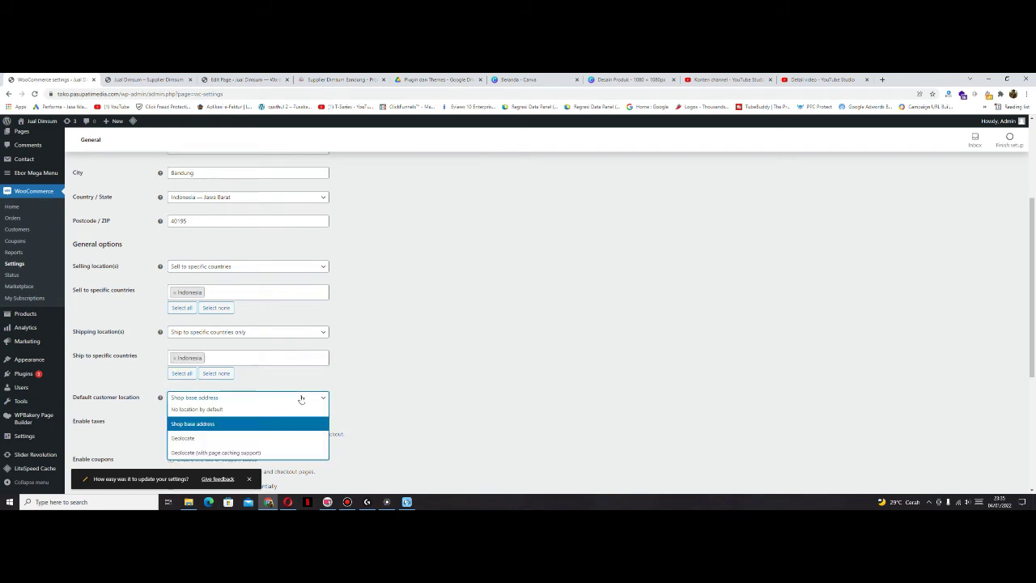
left_click(377, 360)
scroll(378, 360, "down", 4)
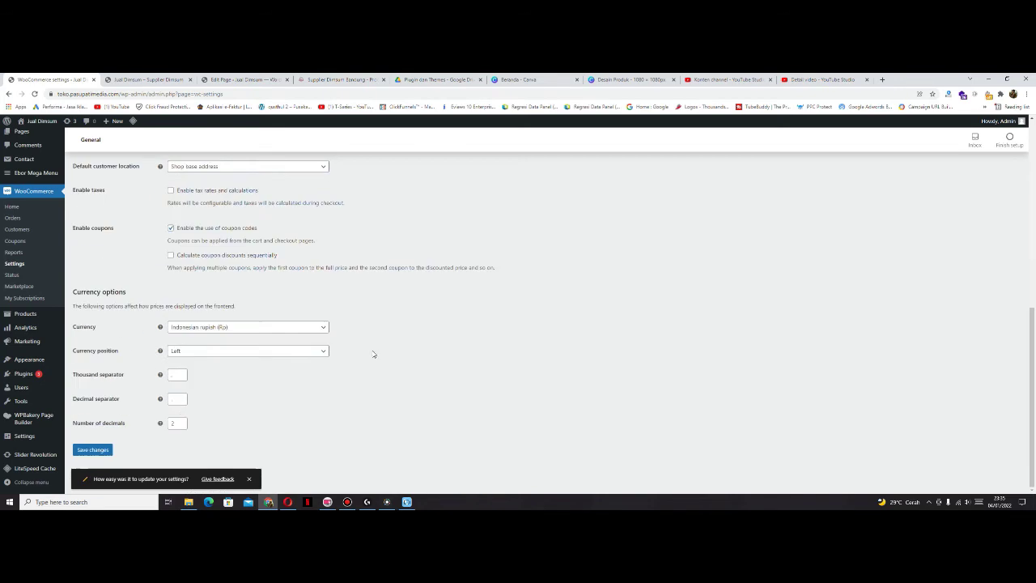
left_click(107, 449)
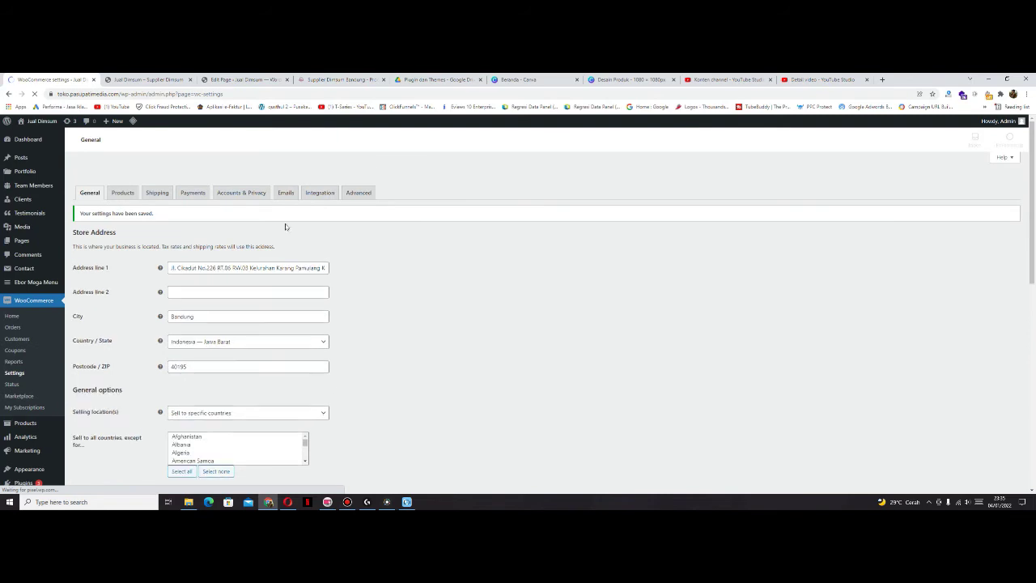
- Open the product settings, keep Shop as the shop page, and check the measurement and review options
left_click(123, 175)
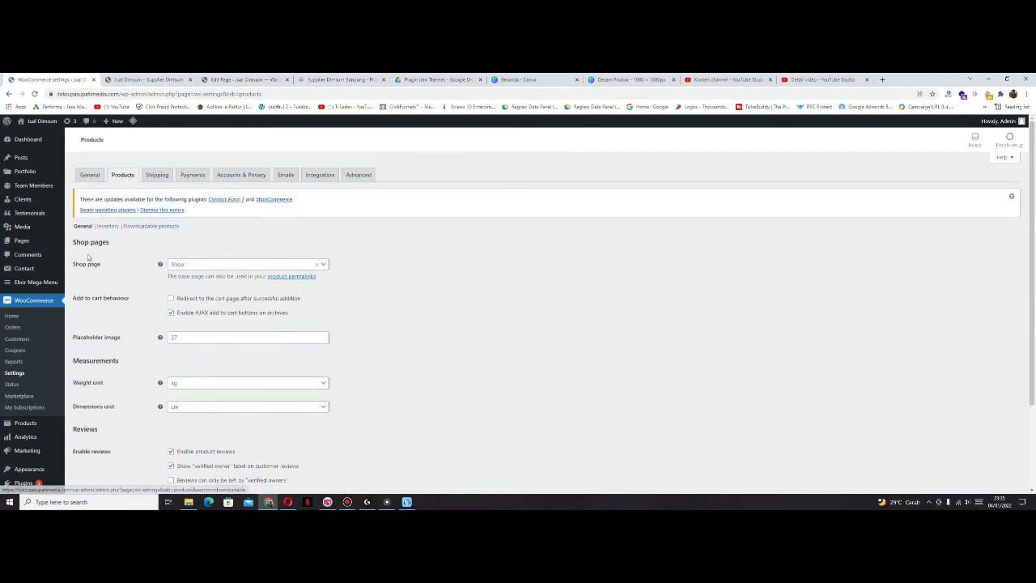
left_click(197, 268)
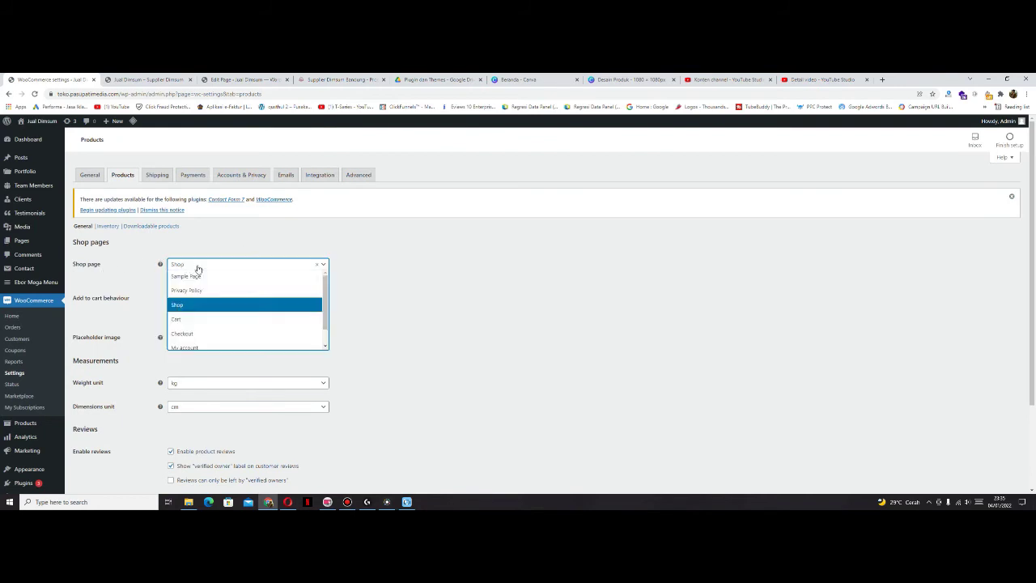
left_click(196, 305)
scroll(386, 273, "down", 1)
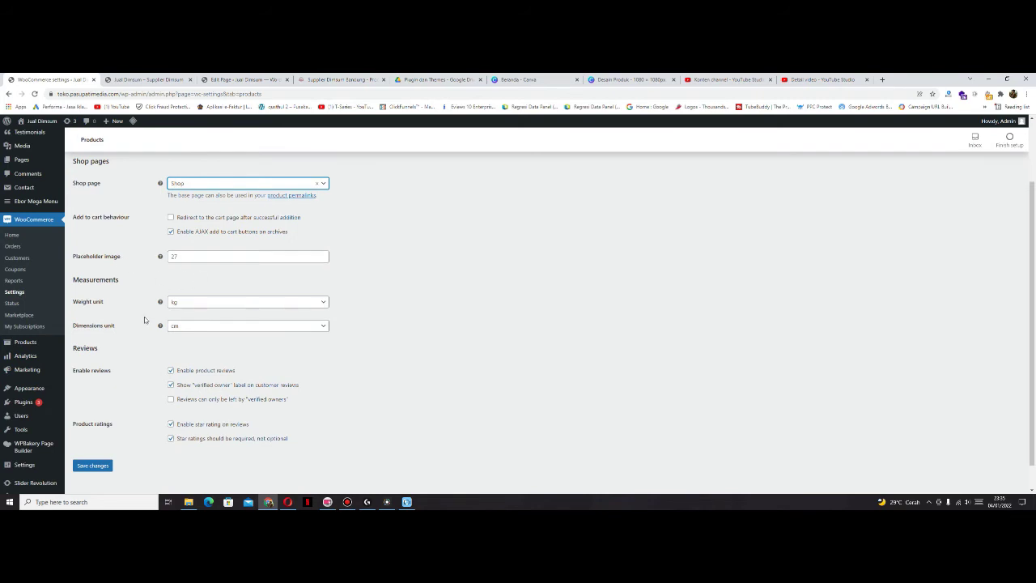
scroll(146, 317, "down", 1)
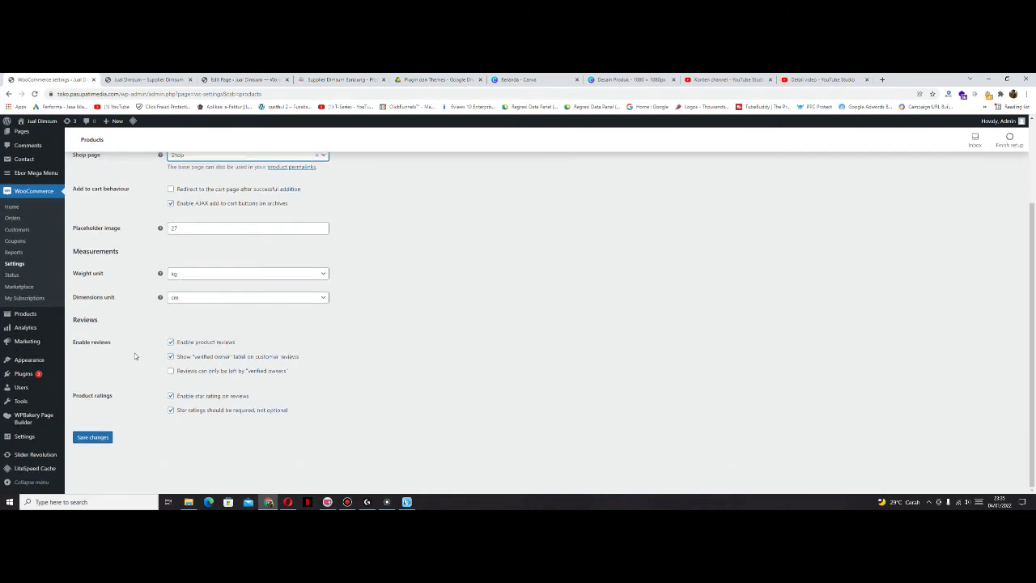
scroll(133, 264, "up", 2)
- Examine the shipping settings, including the shipping zones and the recommended shipping solutions
left_click(157, 176)
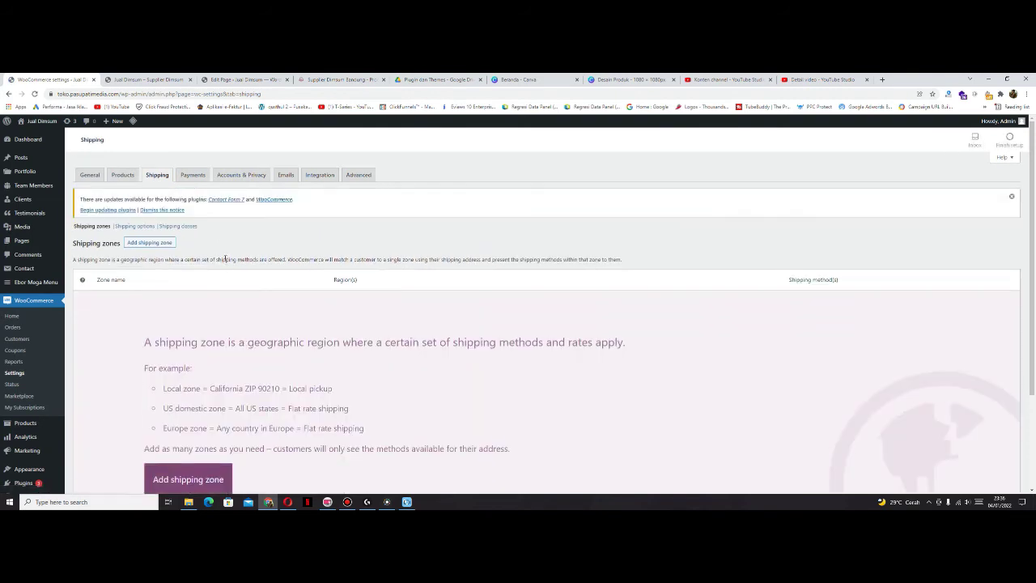
scroll(225, 261, "down", 5)
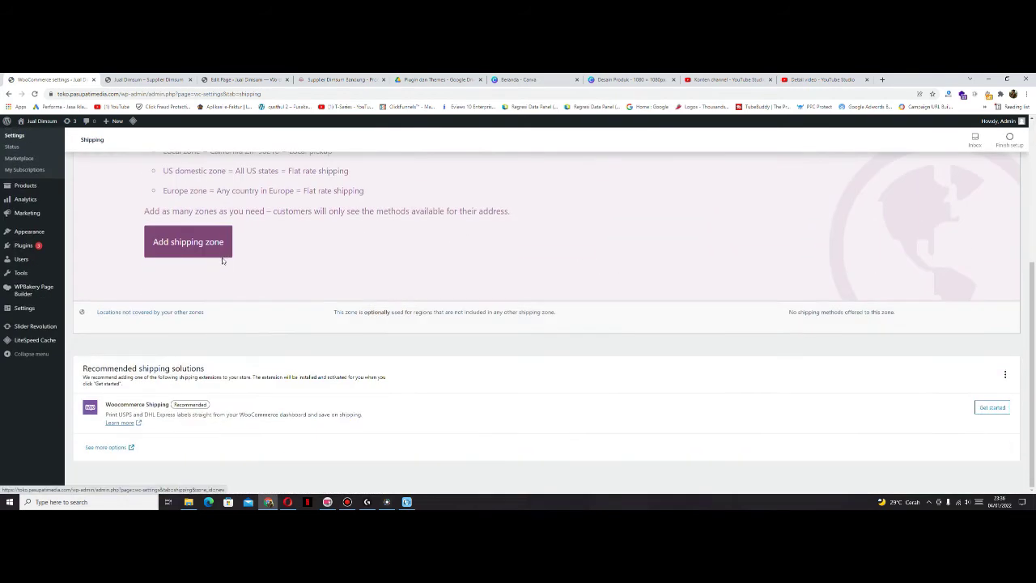
scroll(224, 279, "up", 5)
scroll(219, 388, "down", 5)
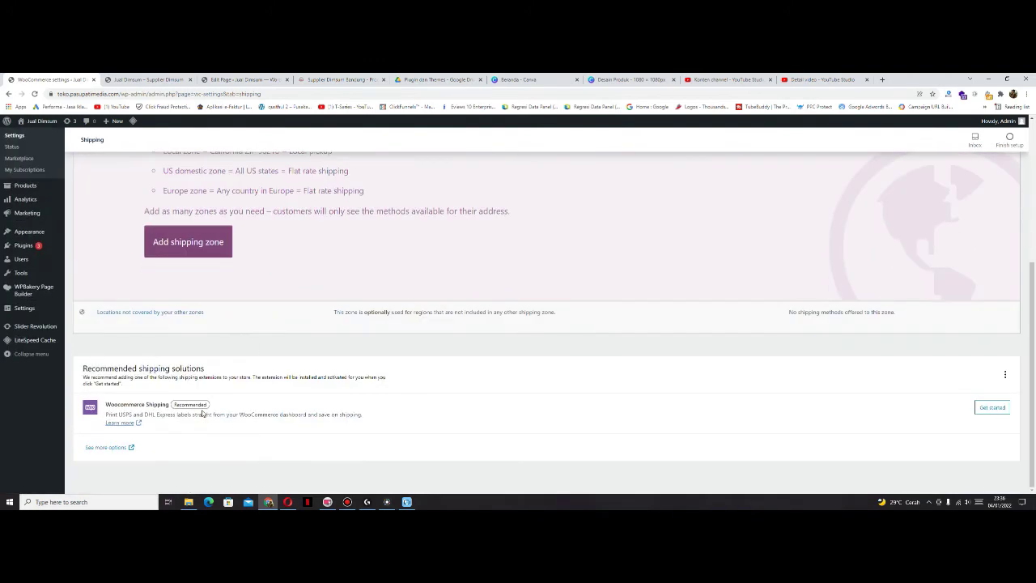
left_click_drag(145, 413, 173, 415)
left_click(181, 433)
scroll(190, 419, "up", 3)
scroll(206, 369, "up", 2)
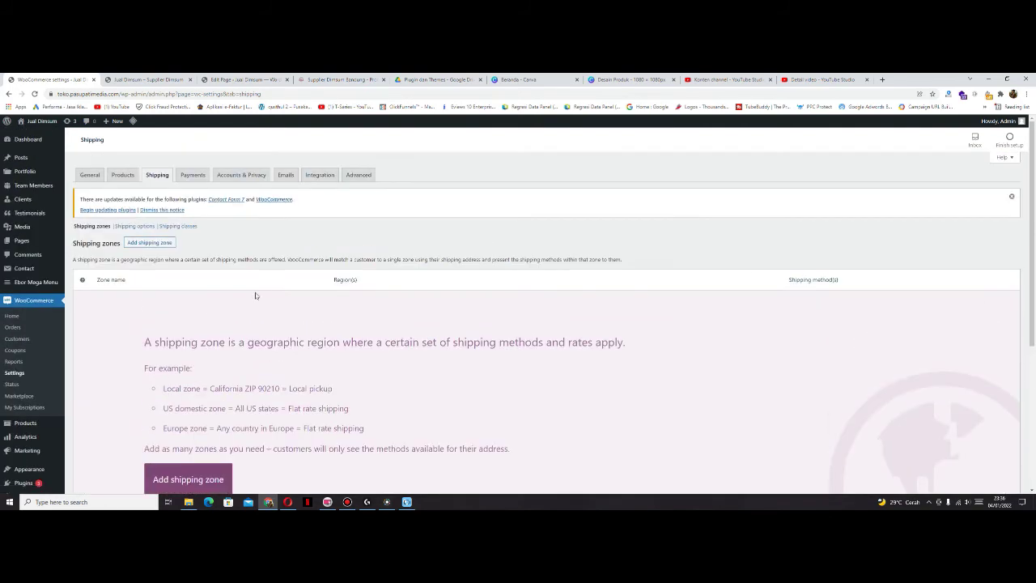
- Enable the direct bank transfer payment method and open its setup to check the description, instructions and account details fields
left_click(193, 174)
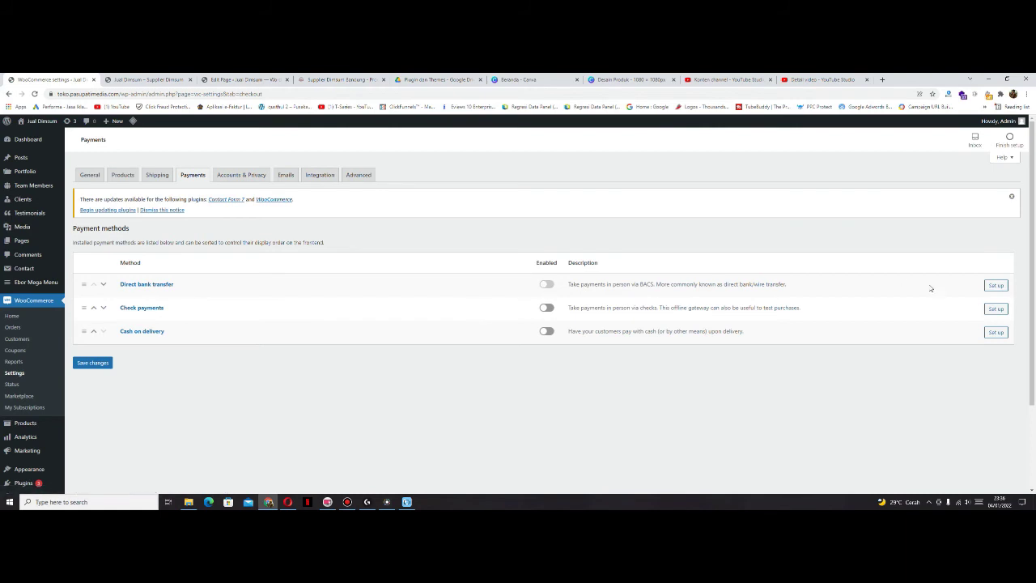
left_click(547, 285)
left_click(1000, 286)
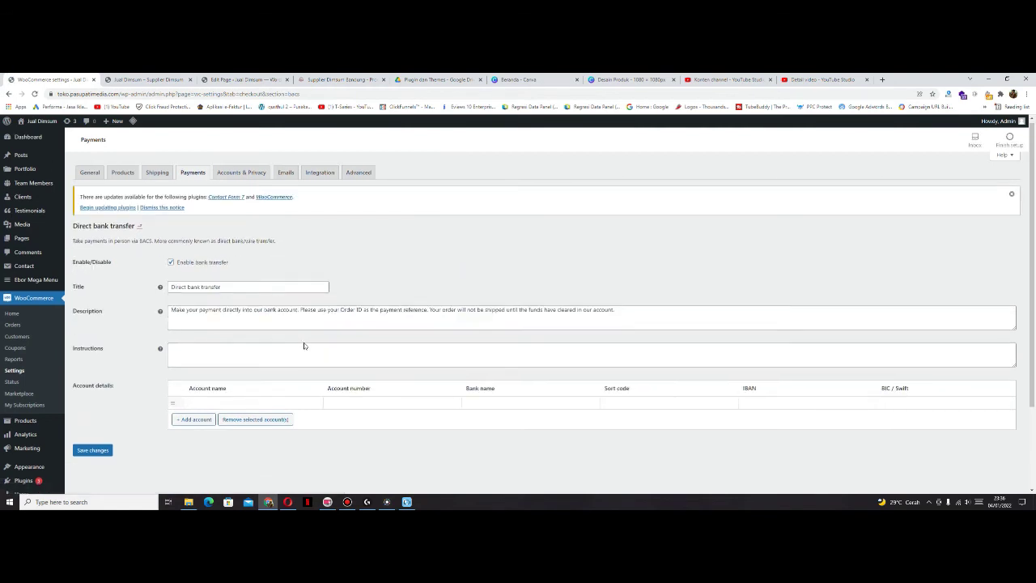
scroll(303, 347, "down", 1)
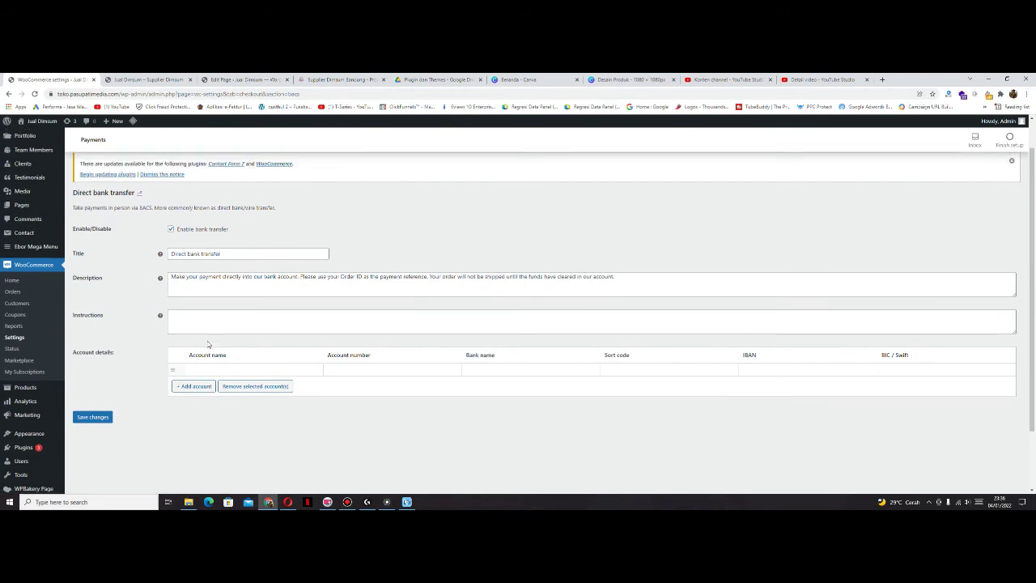
scroll(208, 342, "up", 1)
scroll(229, 314, "down", 2)
scroll(239, 299, "up", 2)
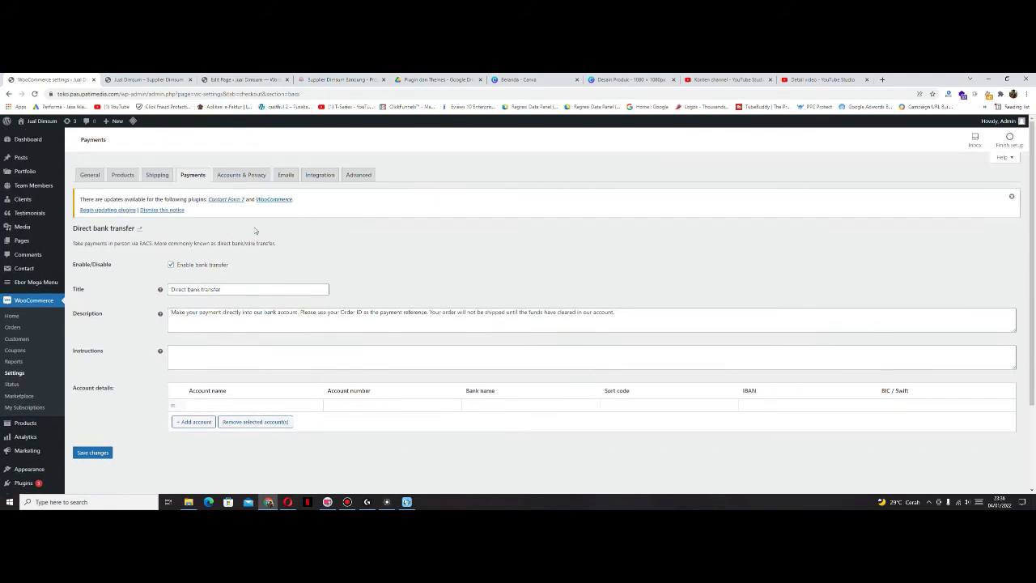
- Look through the Accounts & Privacy, Emails, Integration and Advanced store settings, including the page setup and checkout endpoints
left_click(241, 174)
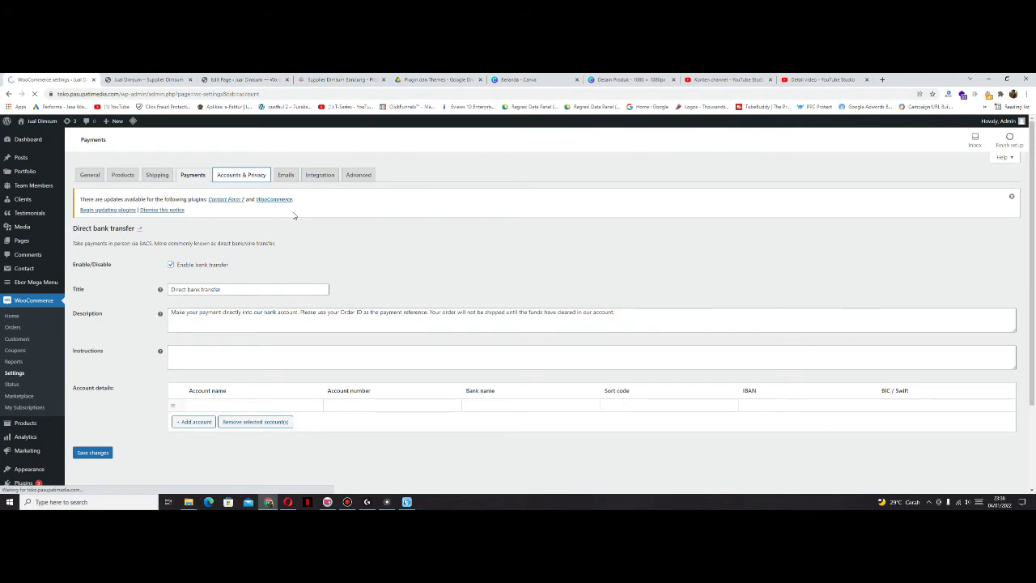
left_click(285, 175)
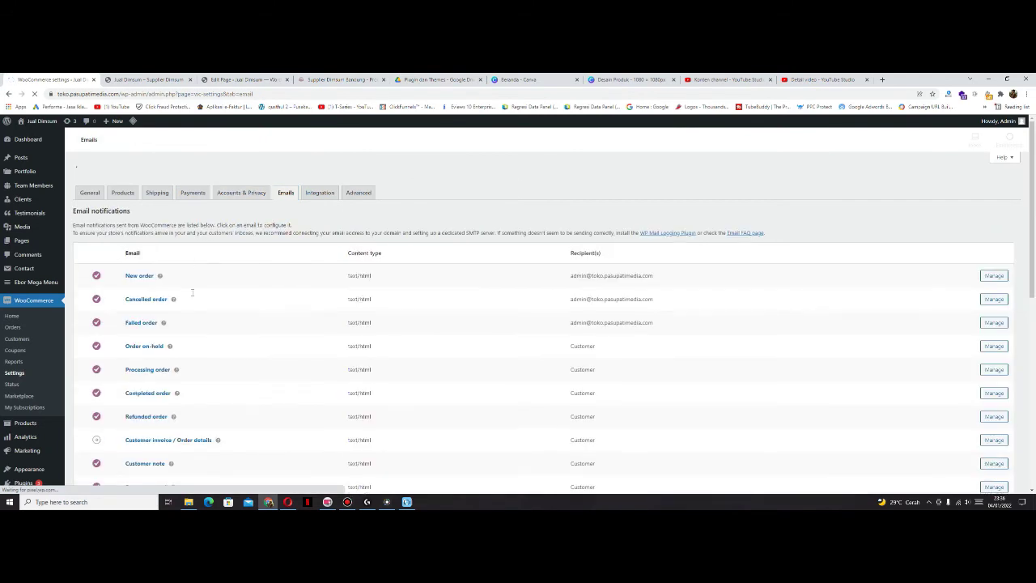
left_click(319, 178)
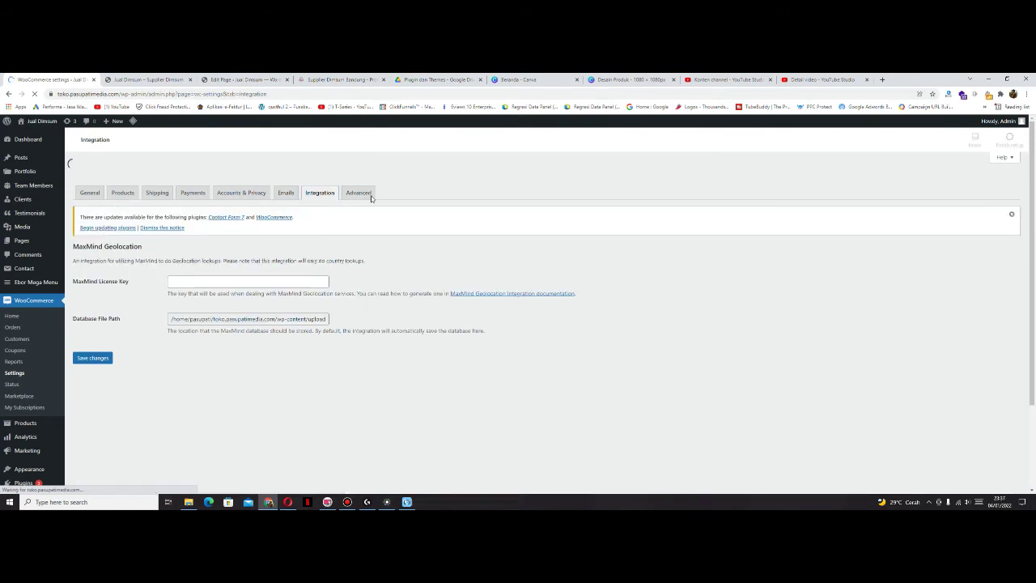
left_click(360, 176)
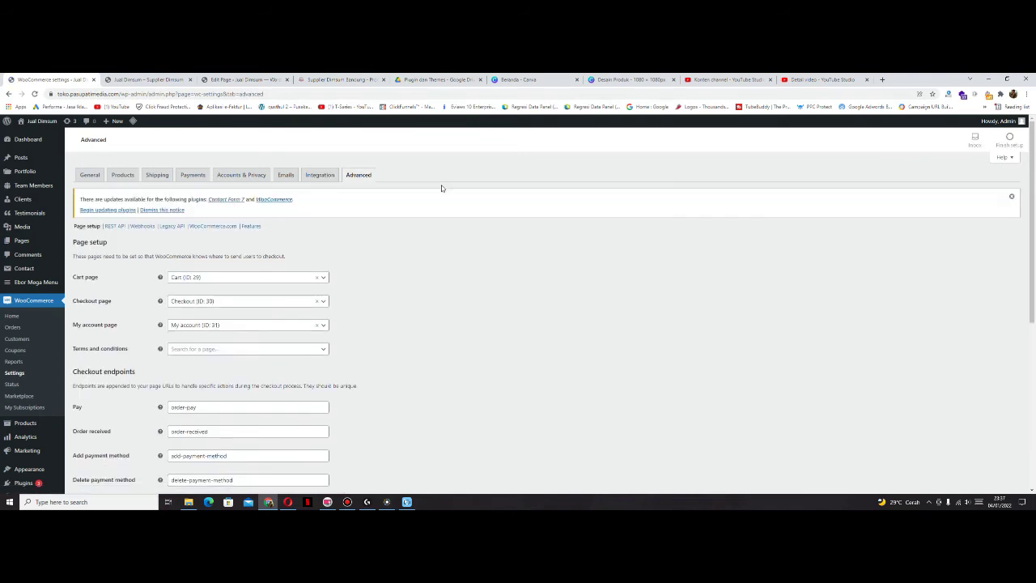
scroll(430, 234, "down", 5)
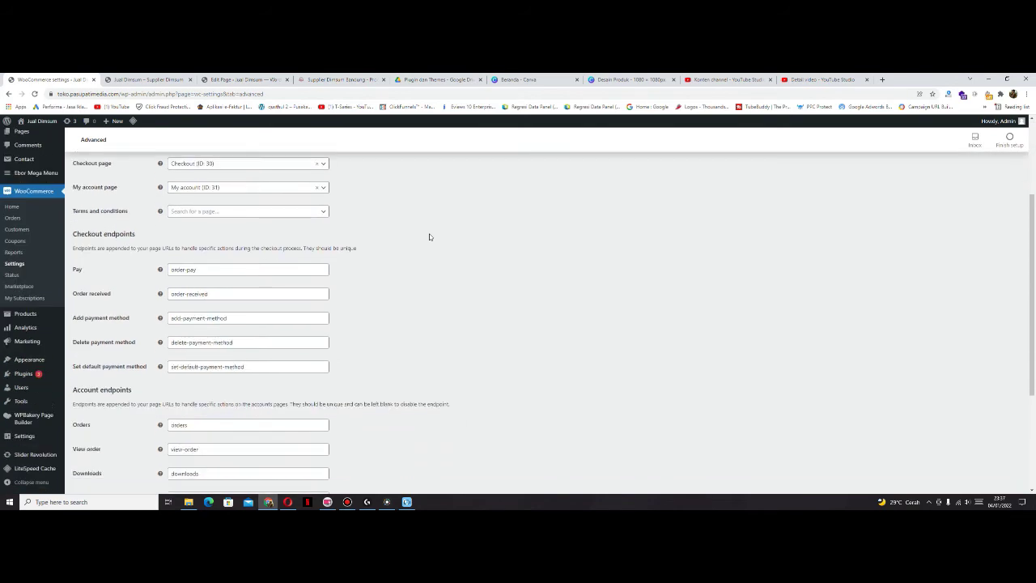
scroll(429, 235, "up", 5)
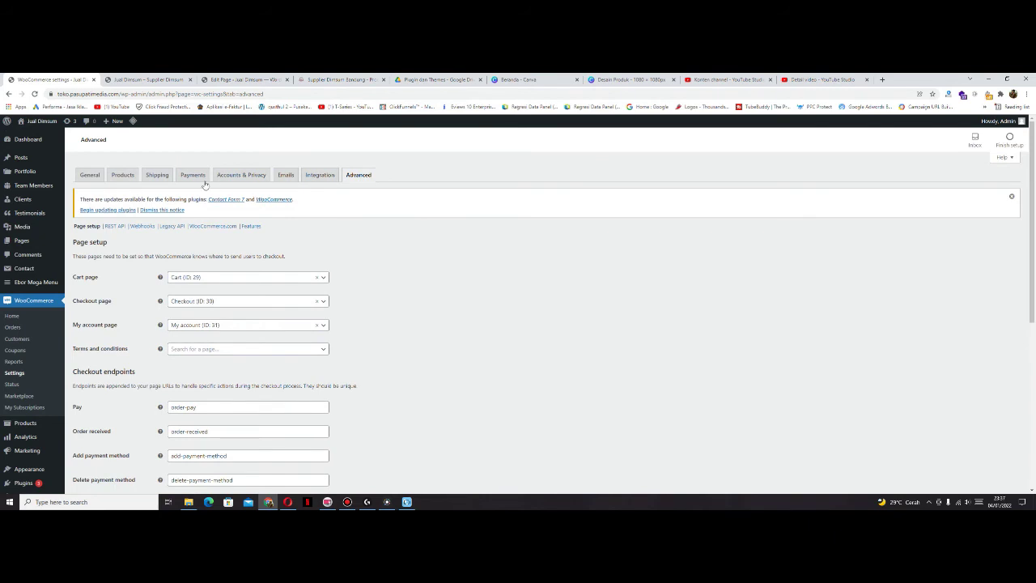
- Return to the shipping zones settings and switch to the live dimsum storefront page
left_click(159, 176)
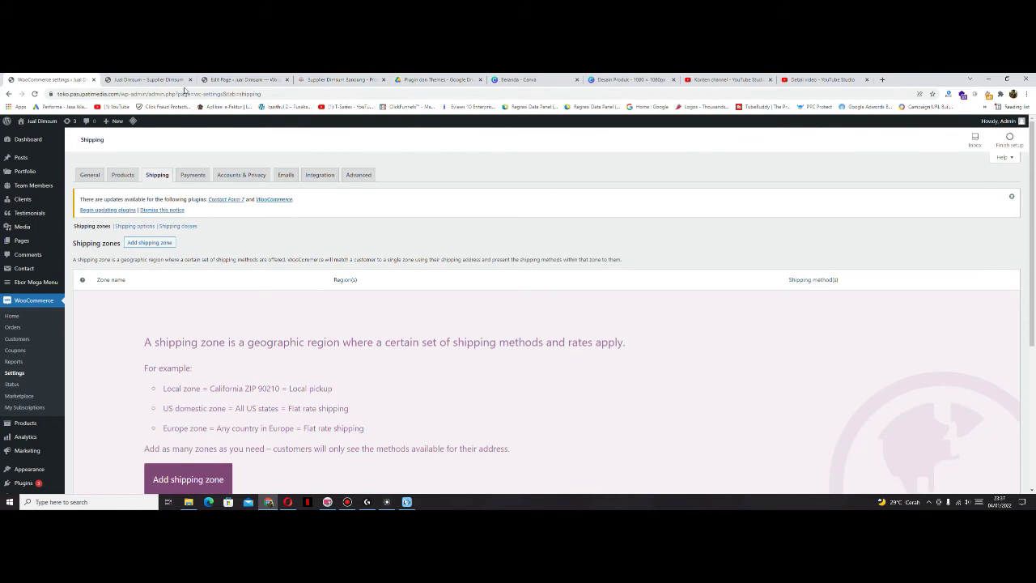
left_click(148, 79)
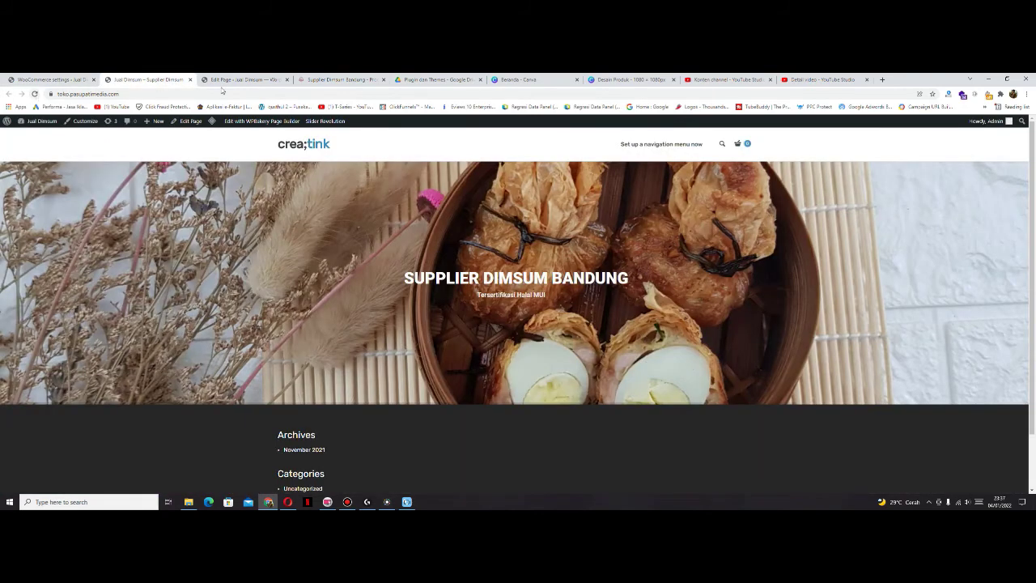
- Close the extra page editor tab, then reload the dimsum storefront and look over its homepage down to the footer
left_click(243, 79)
left_click(286, 79)
left_click(148, 79)
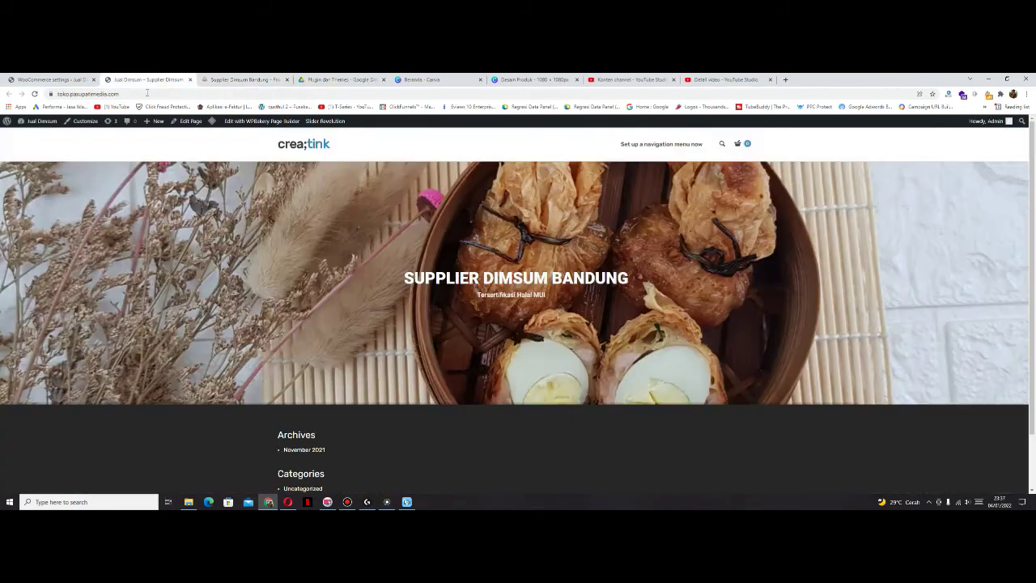
left_click(35, 94)
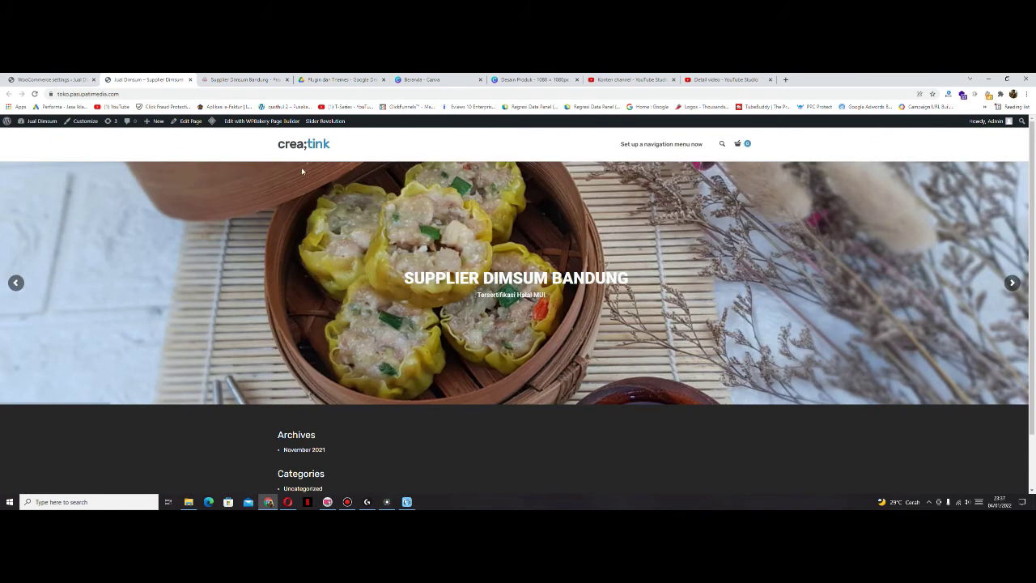
scroll(448, 216, "down", 1)
scroll(448, 215, "up", 1)
scroll(413, 291, "down", 1)
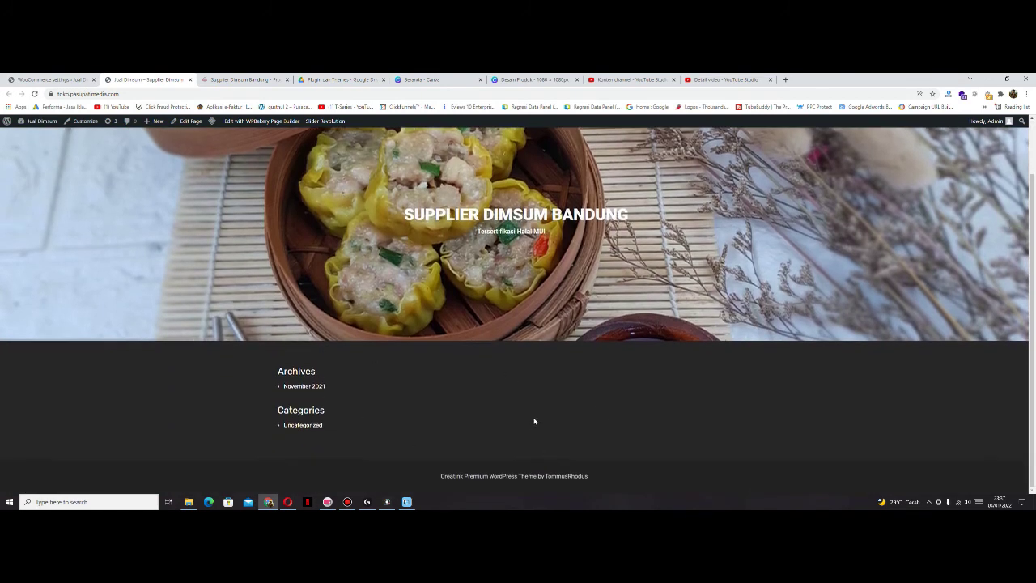
scroll(412, 405, "up", 1)
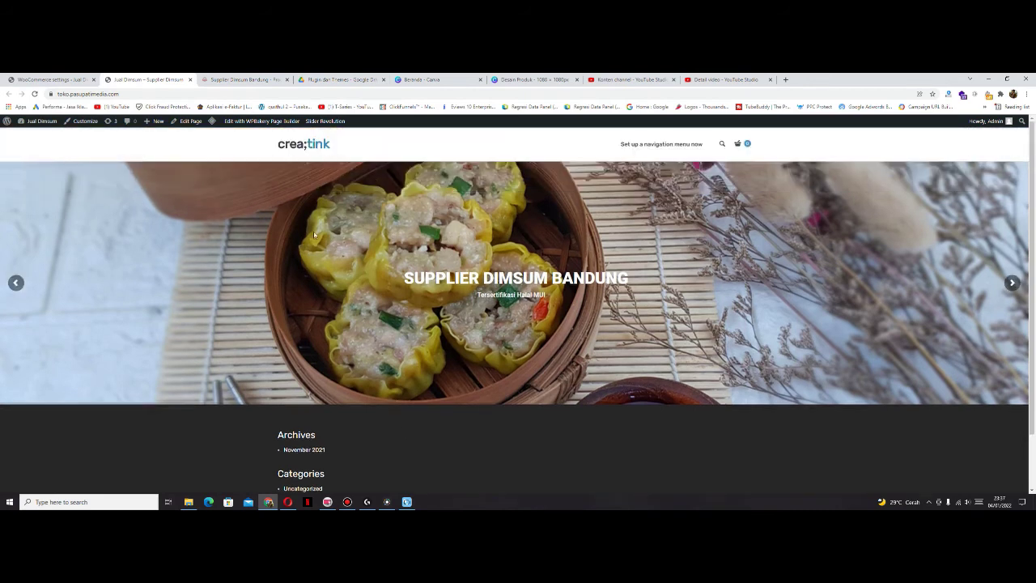
- Examine the Ngidam Dimsum reference site's homepage, including its slider, video section and Menu Dimsum product grid
left_click(263, 79)
scroll(183, 230, "up", 6)
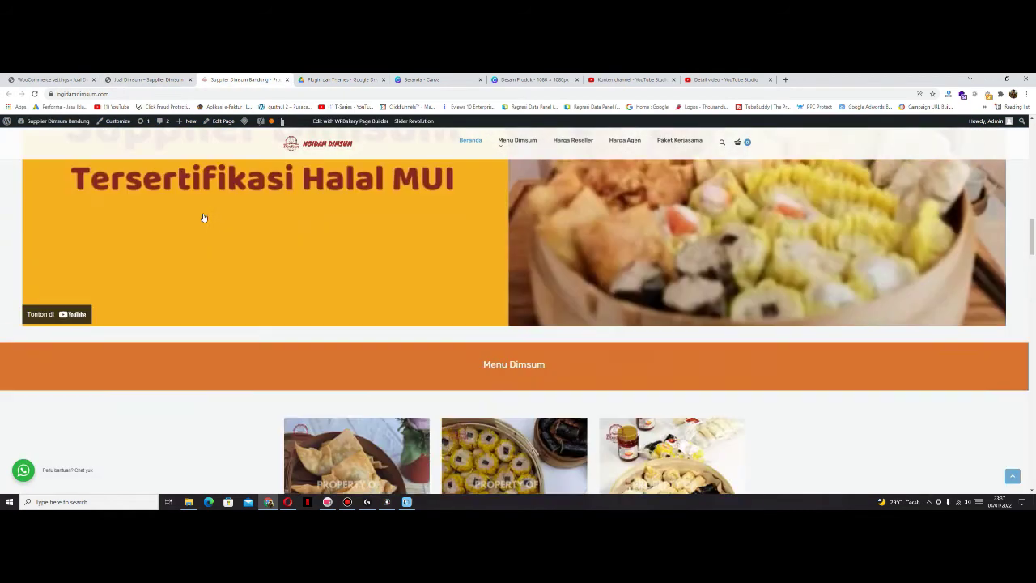
scroll(203, 217, "down", 6)
scroll(426, 264, "up", 5)
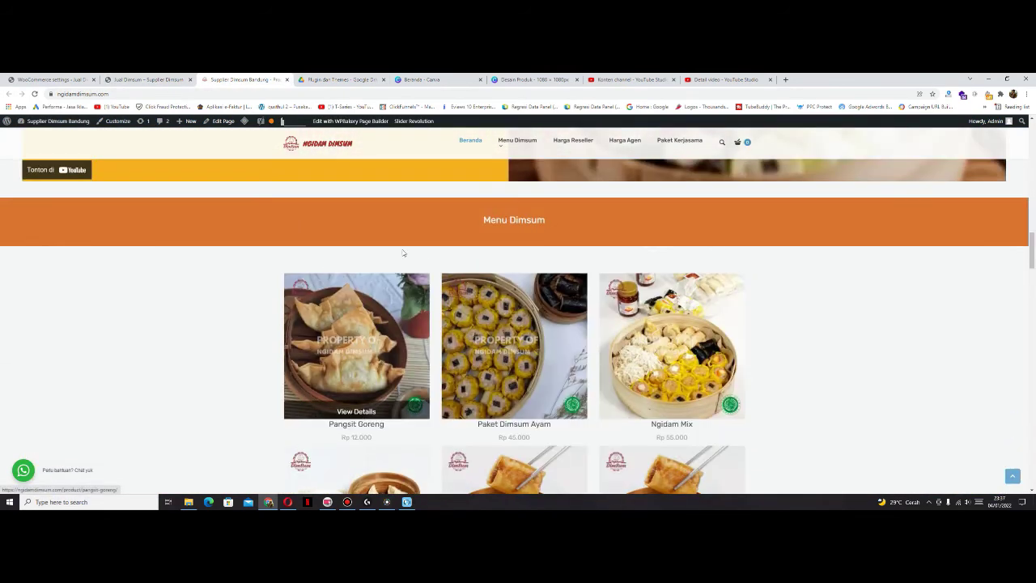
scroll(344, 267, "down", 2)
scroll(344, 267, "up", 10)
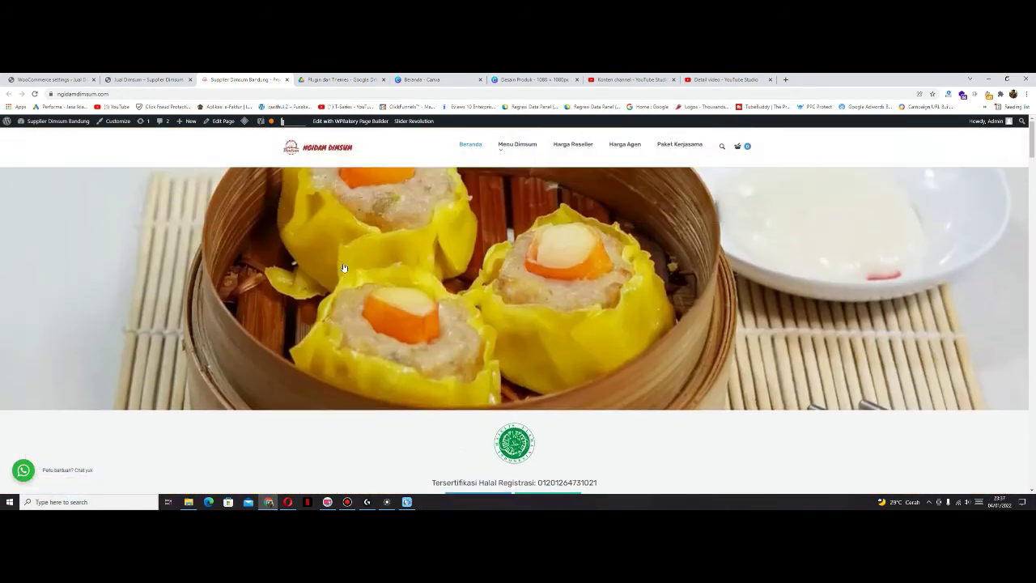
scroll(345, 267, "down", 8)
scroll(345, 268, "down", 8)
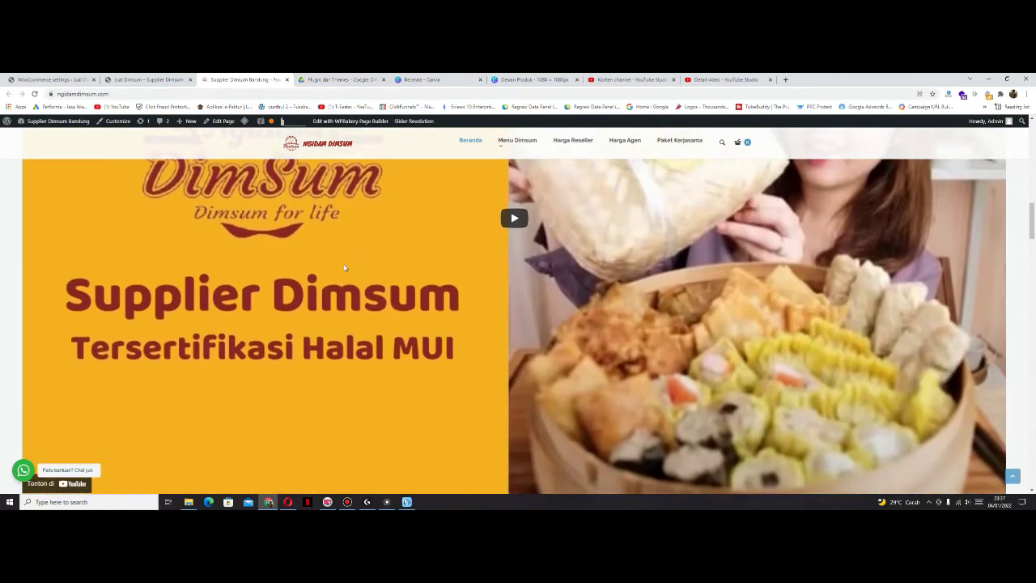
- Return to the storefront homepage and open its page editor in a new browser tab
key("ctrl+Page_Up")
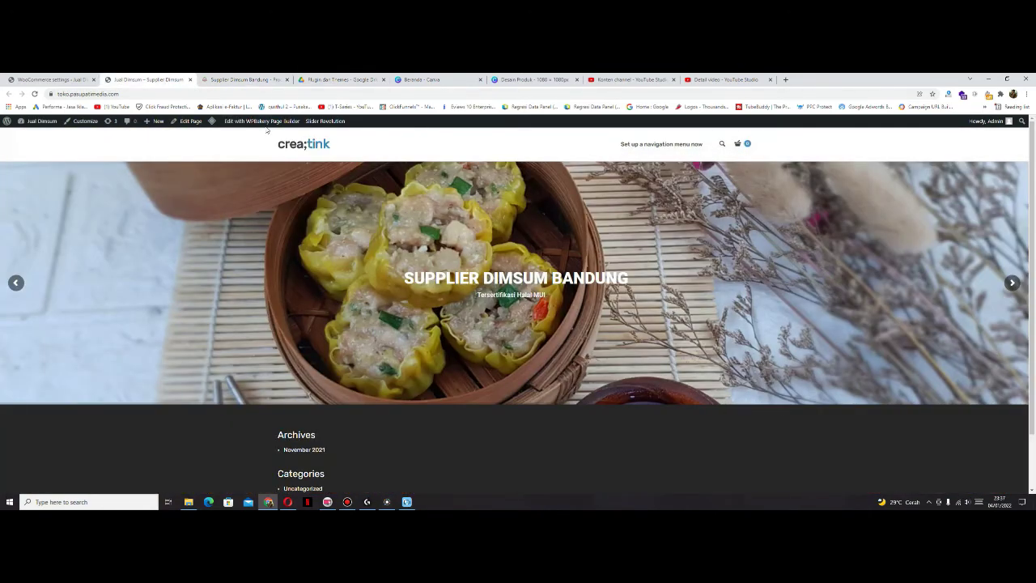
right_click(191, 124)
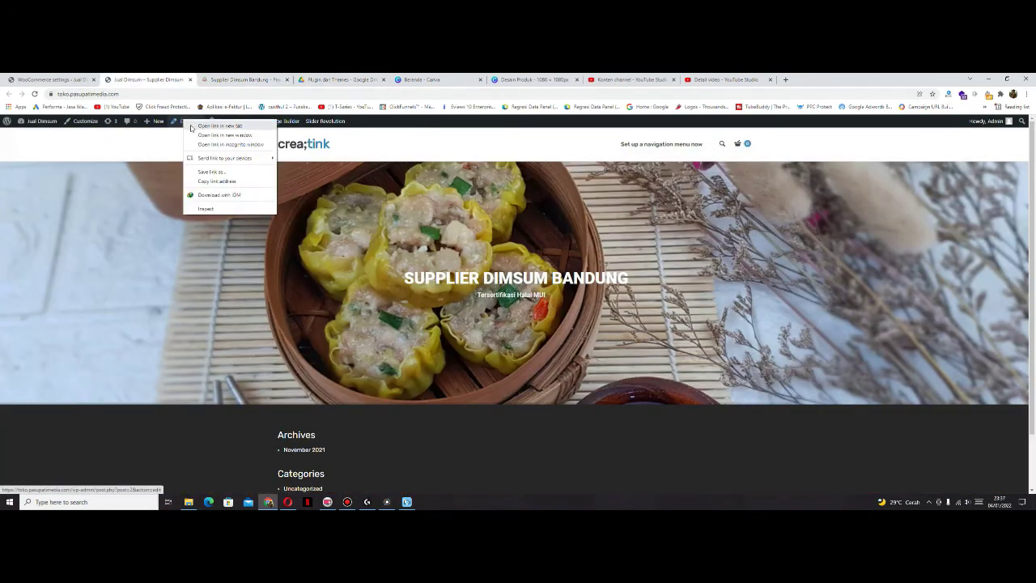
left_click(195, 126)
left_click(224, 80)
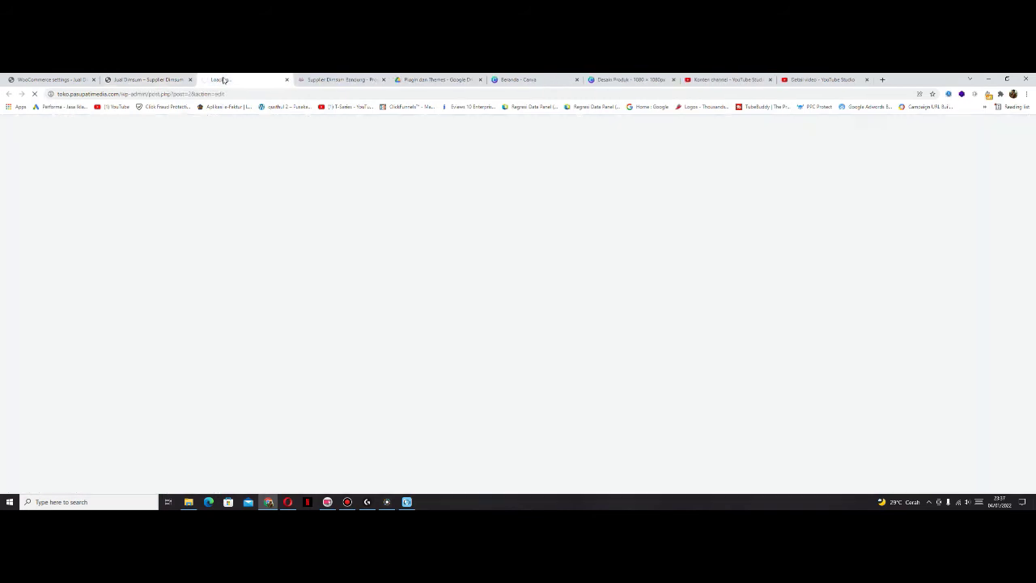
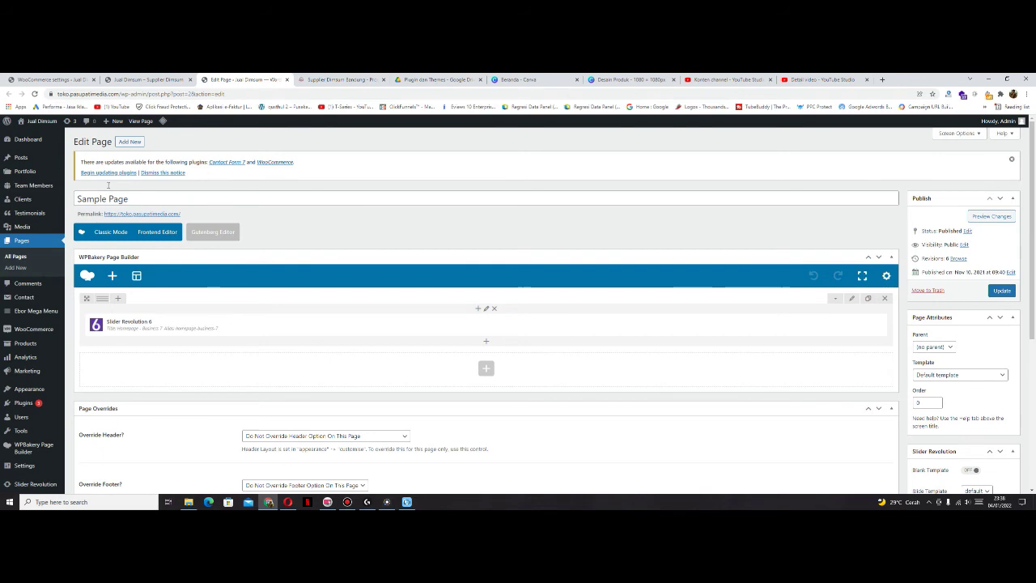
- Retitle the homepage as "Supplier Dimsum Indonesia" and update the page
left_click_drag(142, 199, 76, 198)
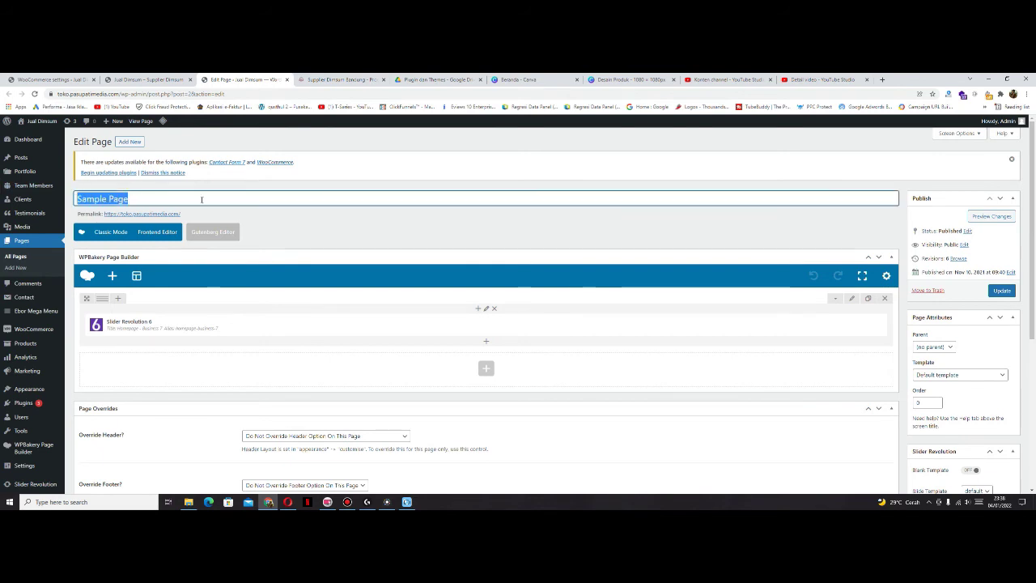
type("Su")
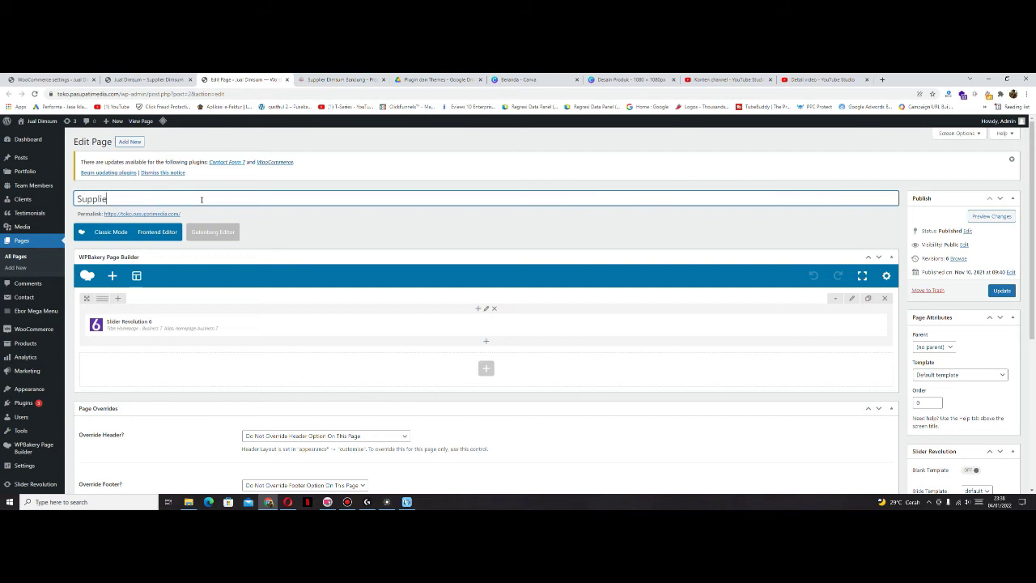
type("pplier Dimsum")
type("Indonesia")
left_click(1002, 291)
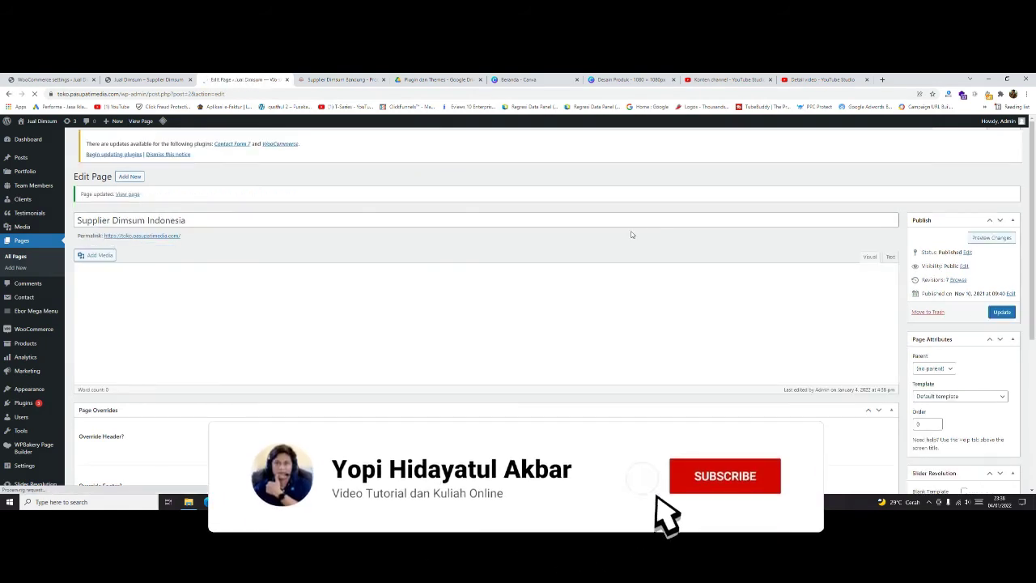
- Add an empty row below the Slider Revolution element in the WPBakery page layout
scroll(582, 228, "down", 1)
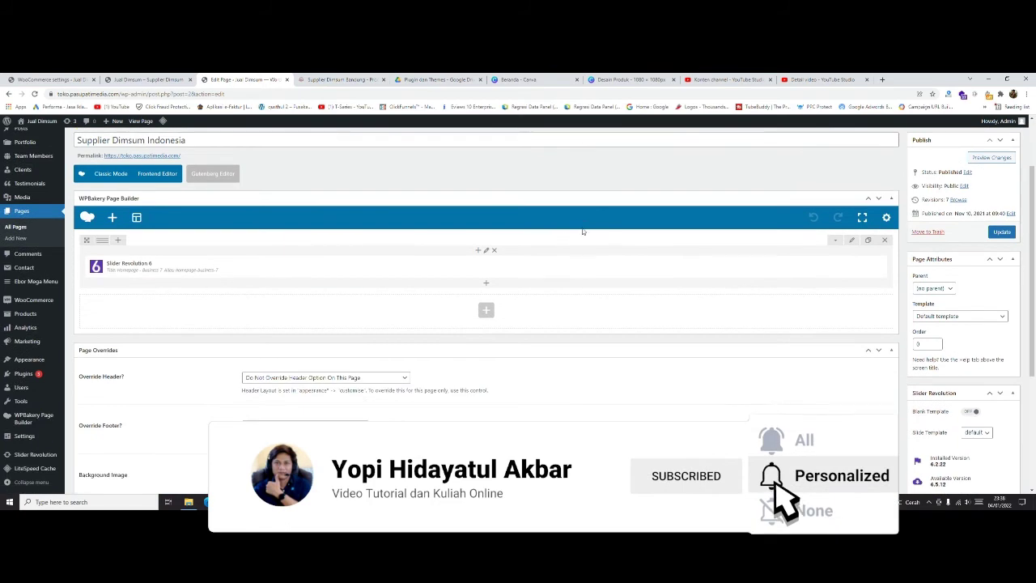
left_click(487, 313)
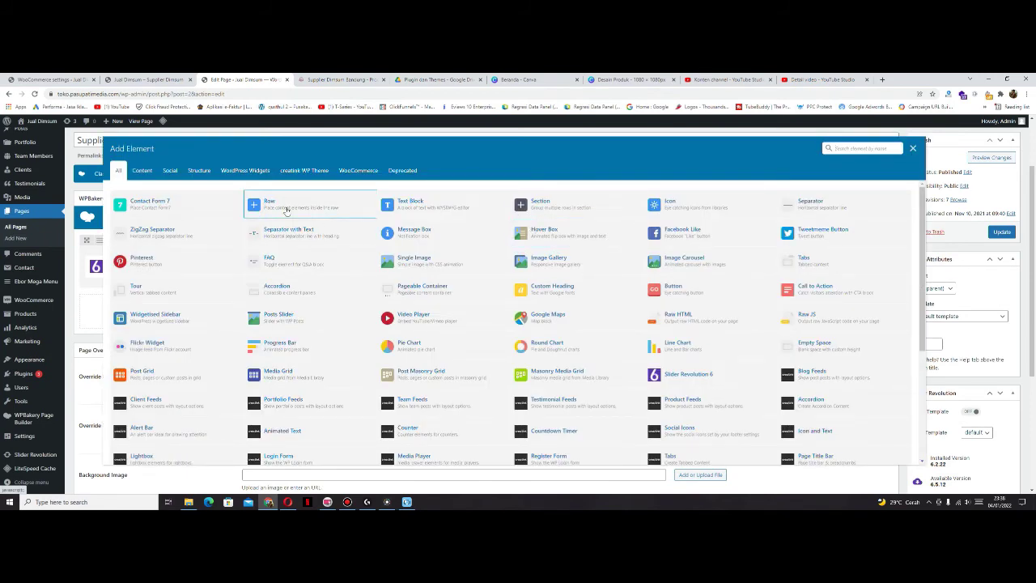
key("Escape")
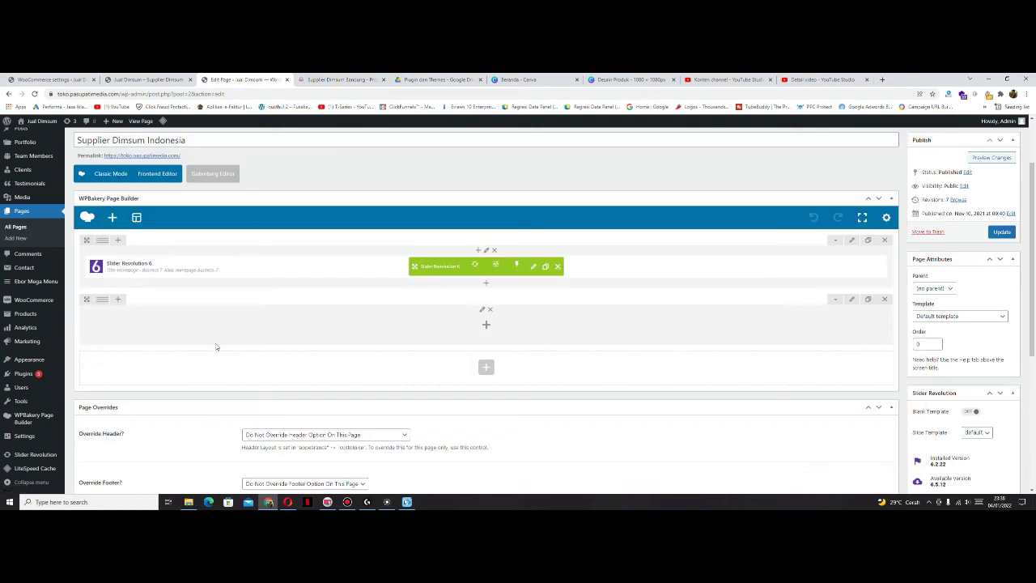
- Look through the elements available for the new empty row, including the product and WooCommerce ones, without adding any
left_click(486, 329)
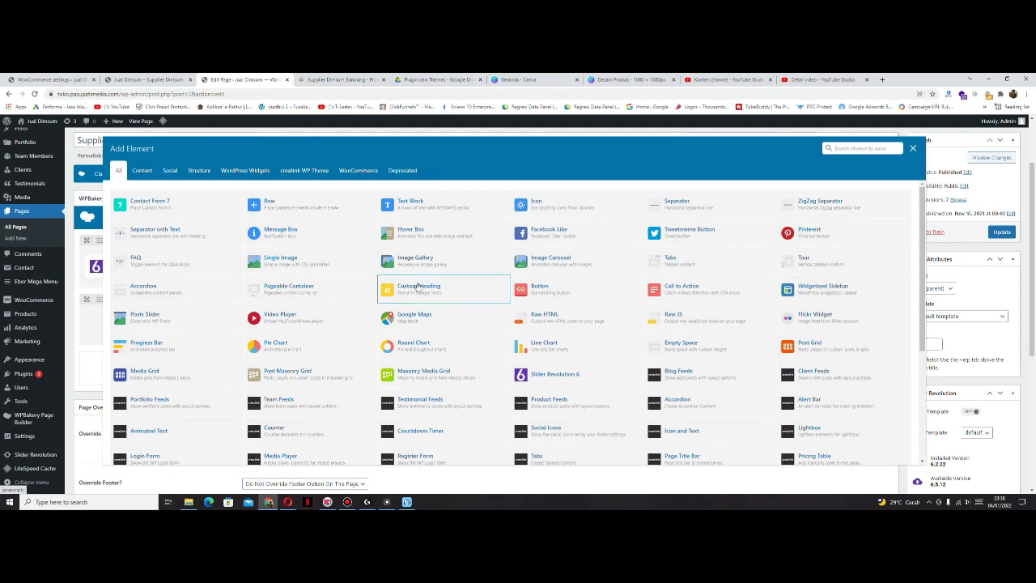
scroll(386, 350, "down", 1)
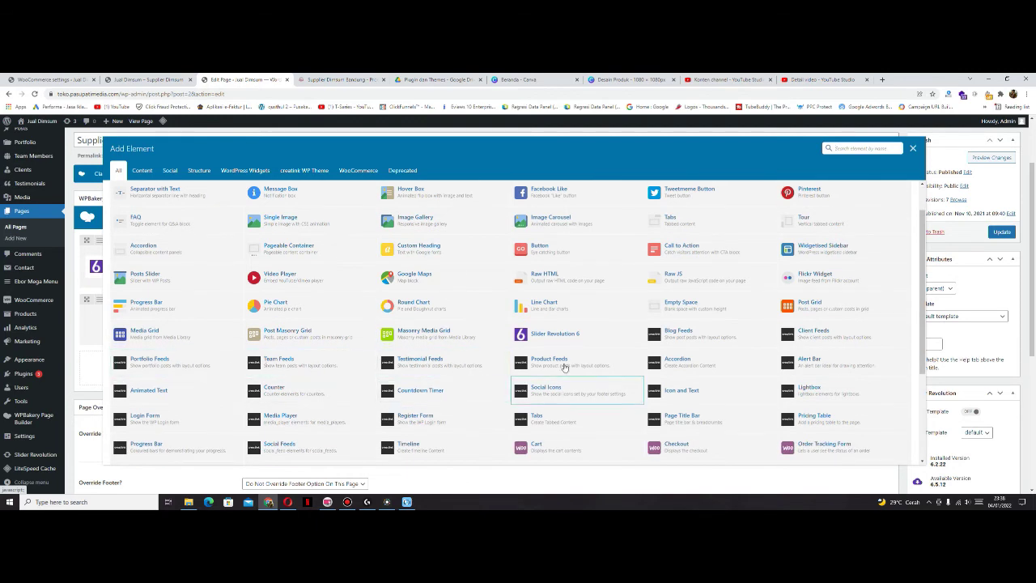
scroll(478, 400, "down", 2)
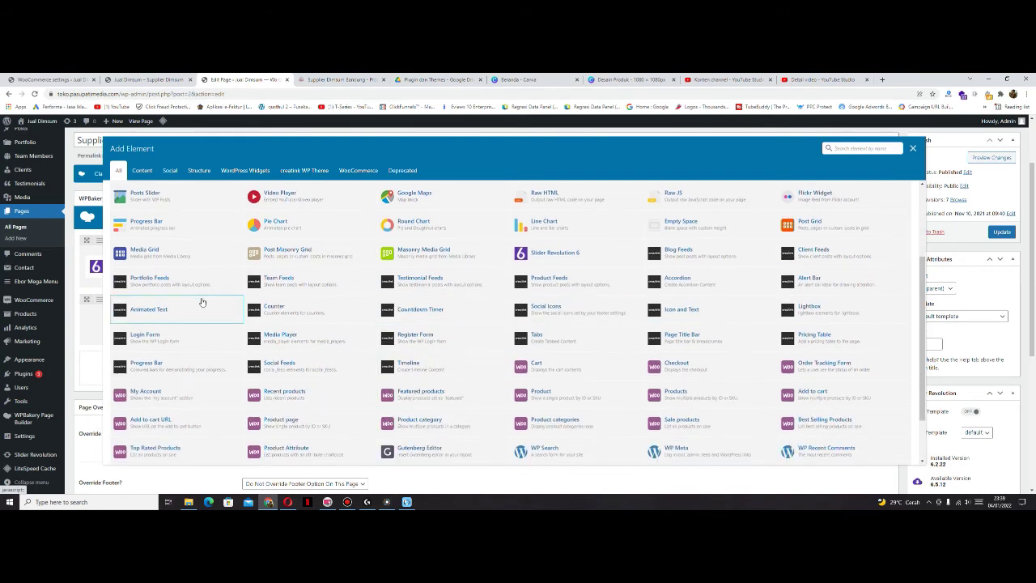
left_click(838, 148)
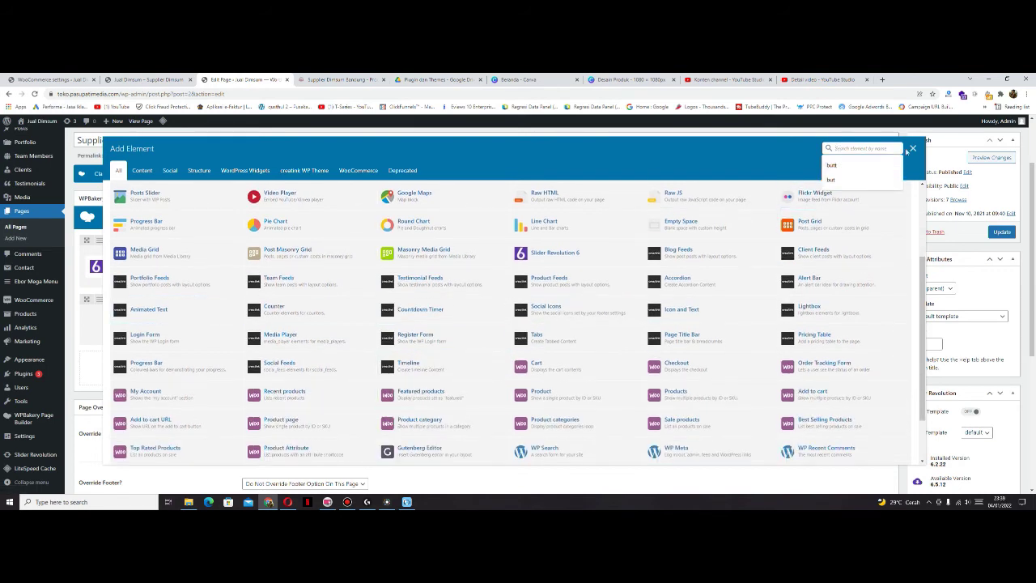
left_click(913, 150)
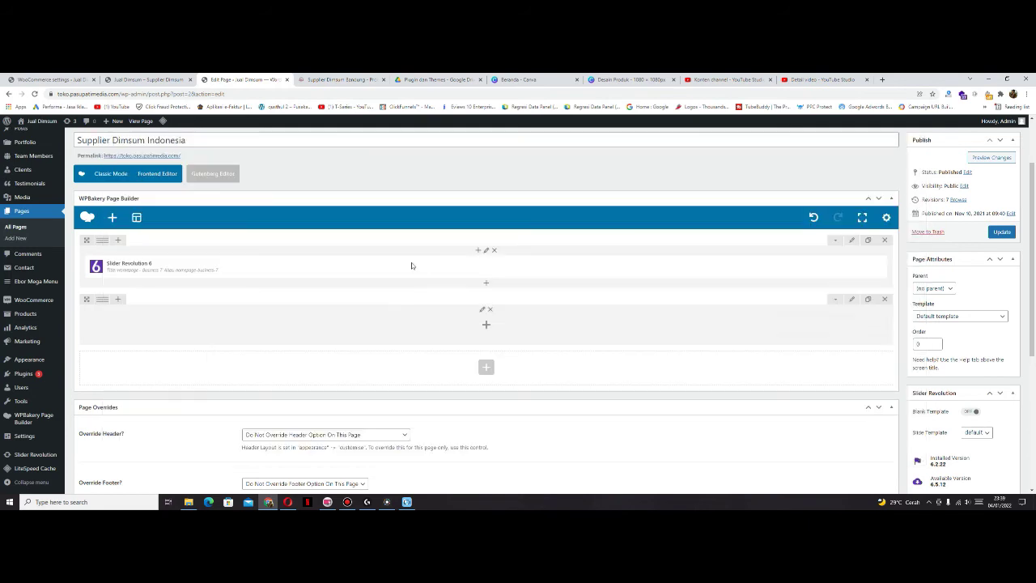
- Open the list of all products in a new browser tab and start creating a new product
scroll(304, 259, "up", 1)
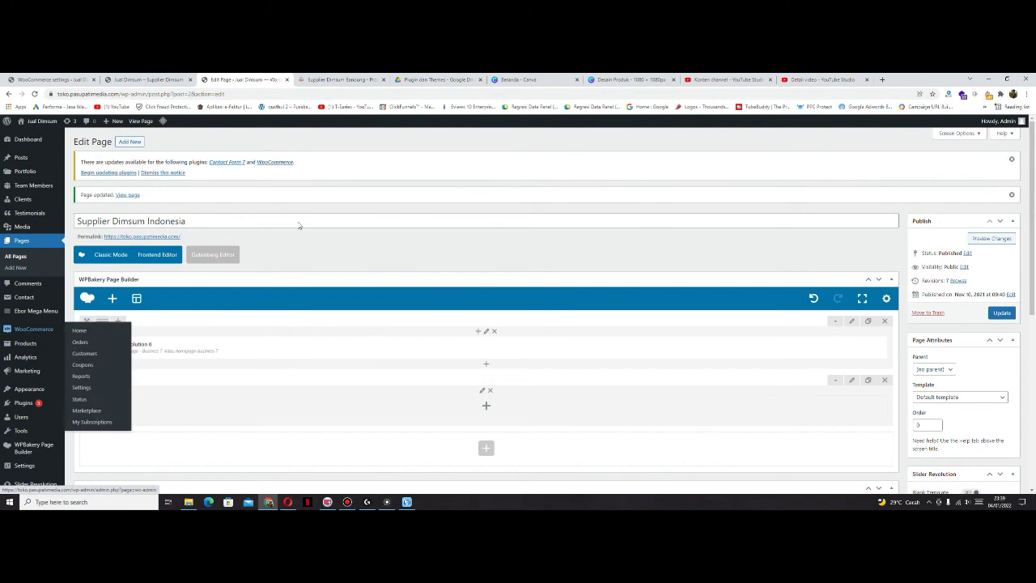
mouse_move(41, 346)
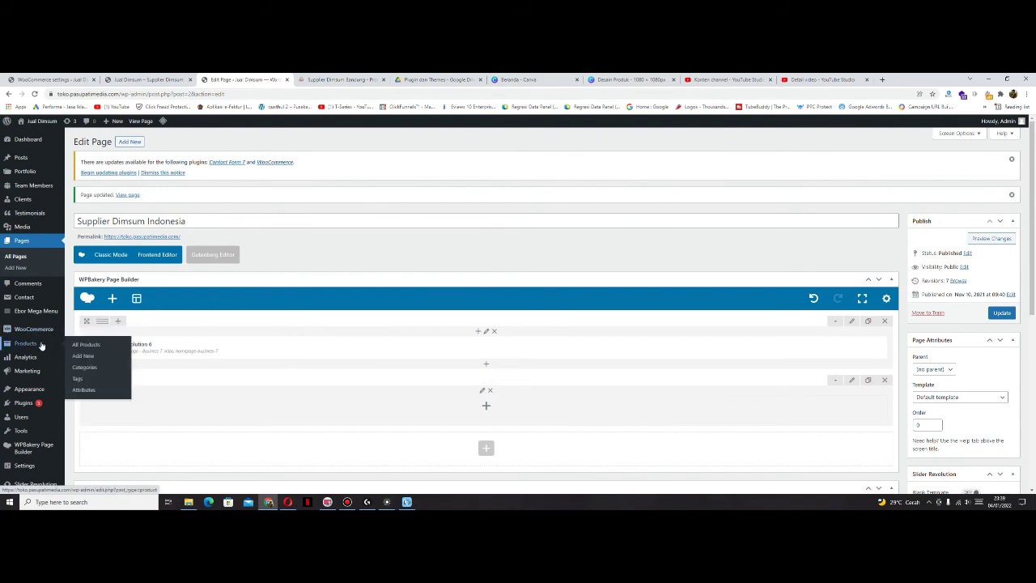
right_click(84, 348)
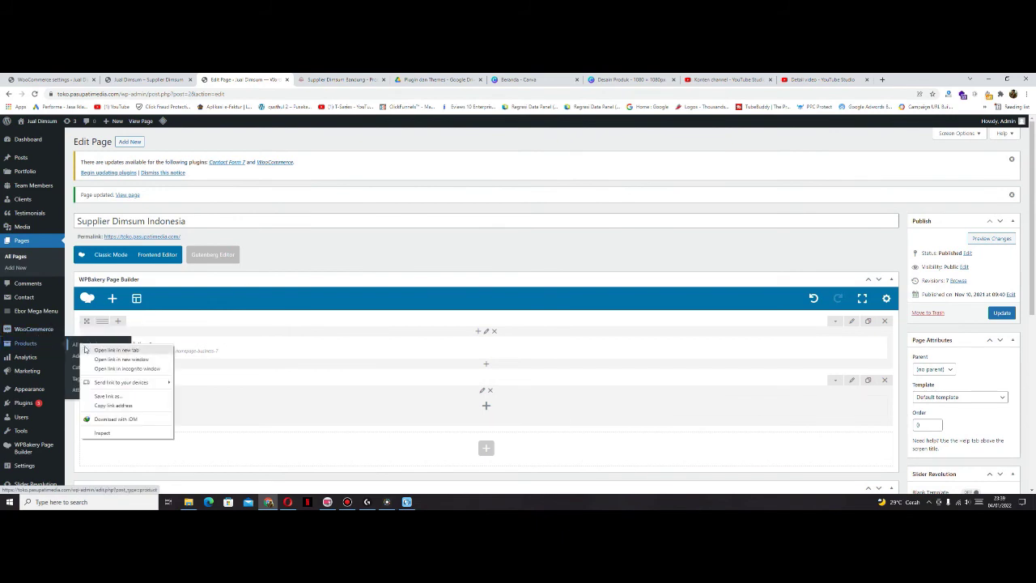
left_click(113, 349)
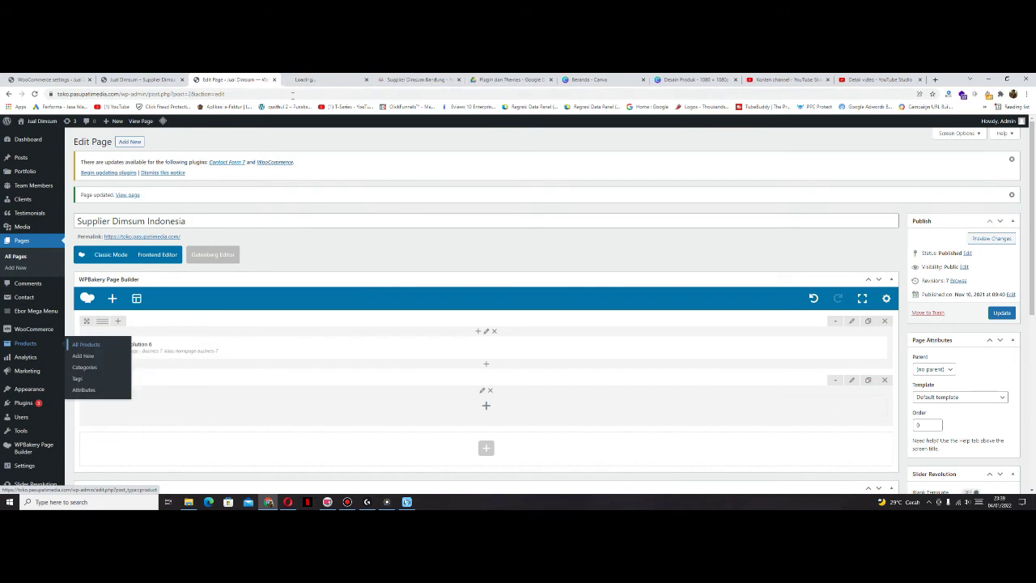
left_click(310, 81)
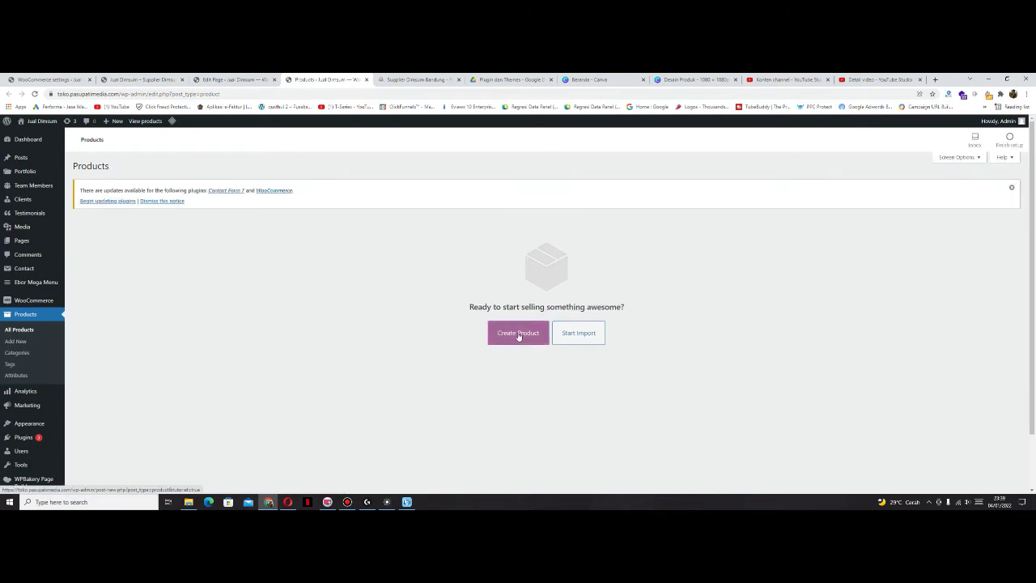
left_click(518, 333)
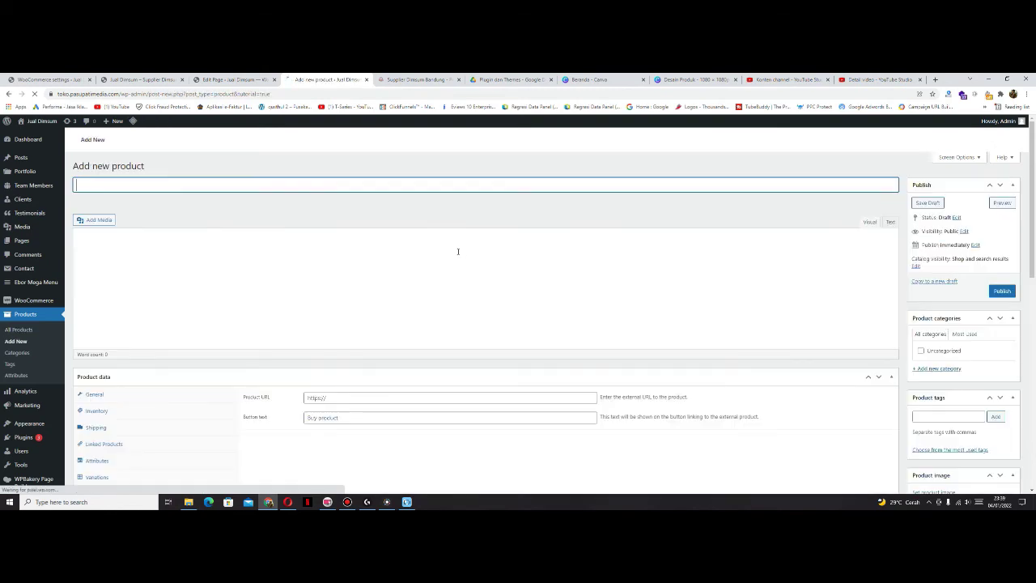
- Switch to File Explorer and open the Designer folder inside Plugin Theme on the Backup Plus (F:) drive
key("alt+Tab")
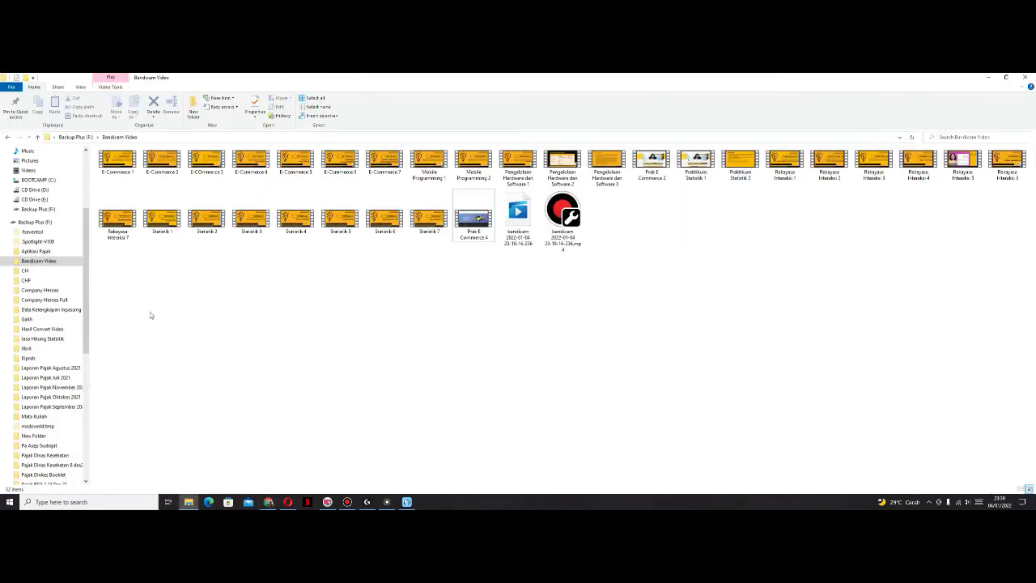
scroll(83, 340, "down", 3)
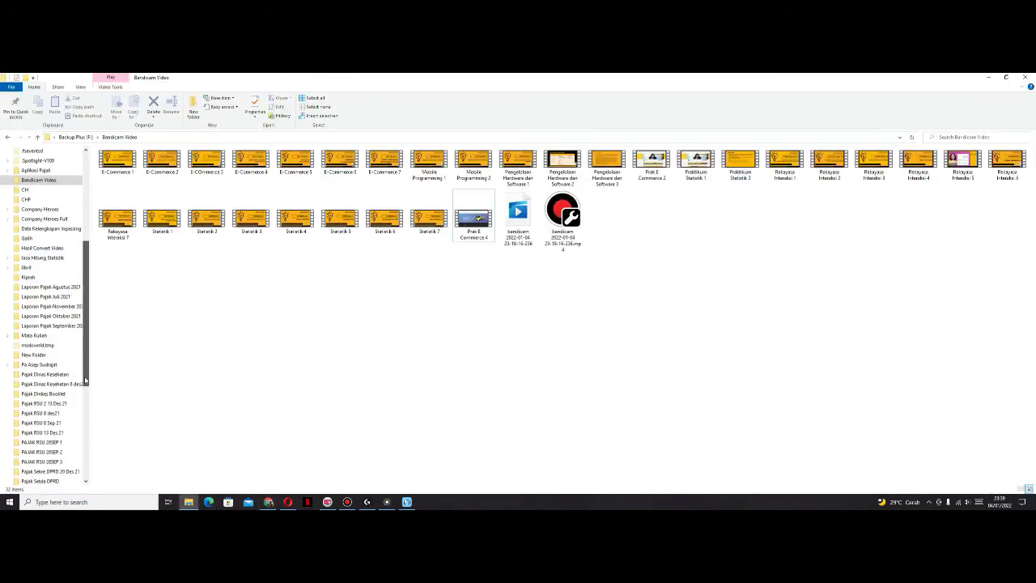
scroll(63, 299, "down", 1)
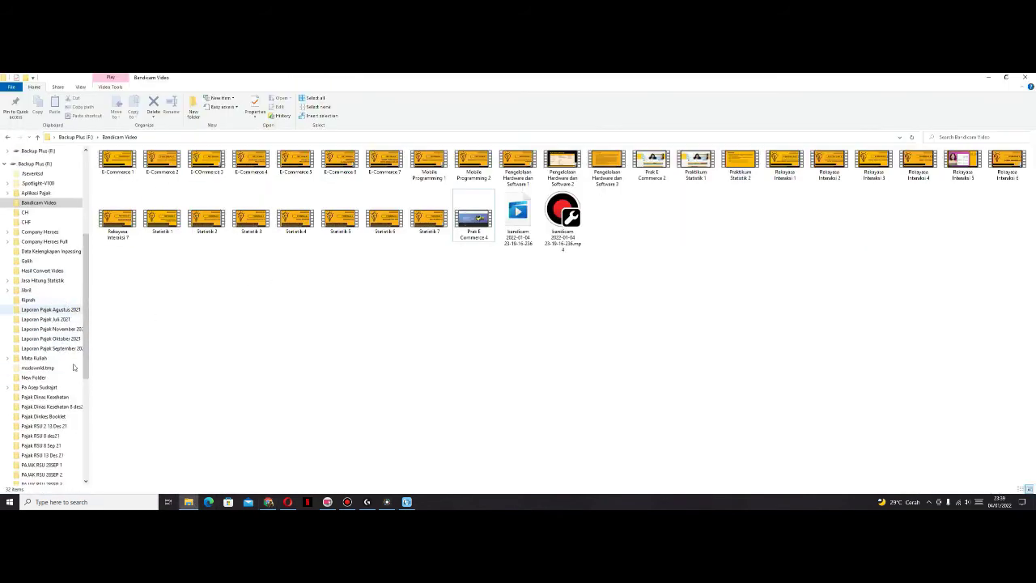
scroll(49, 364, "down", 1)
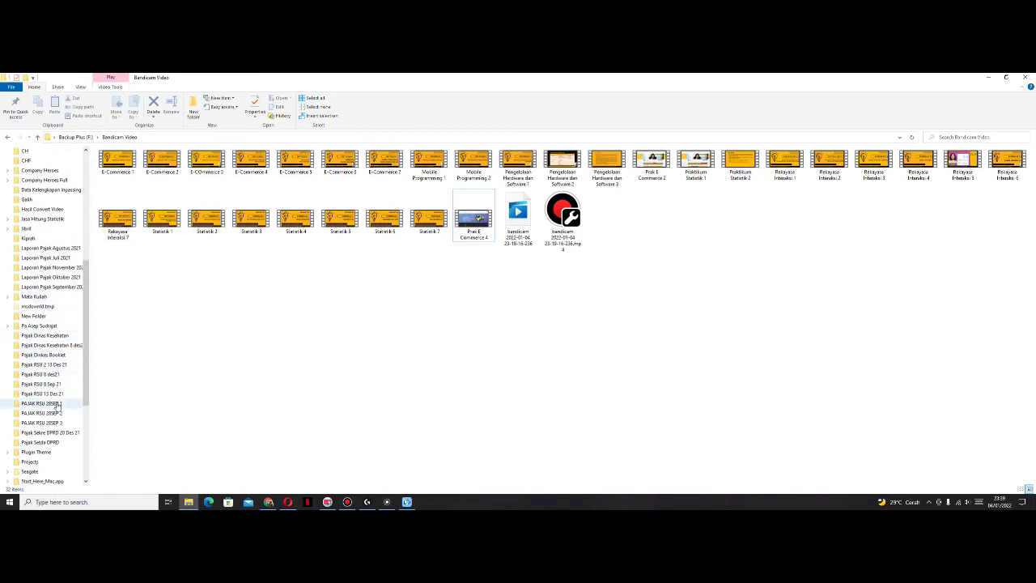
left_click(57, 451)
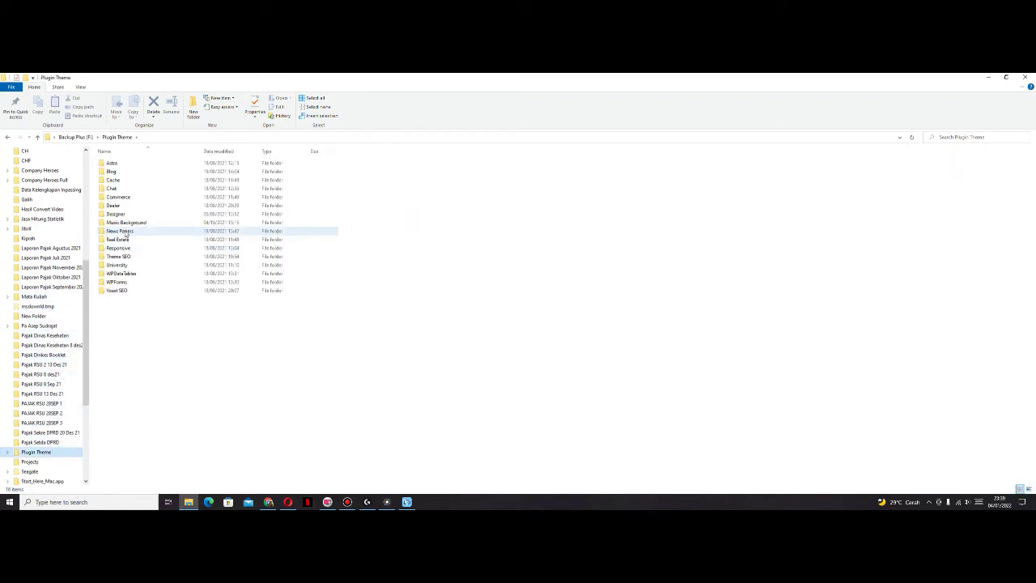
left_click(123, 214)
left_click(150, 229)
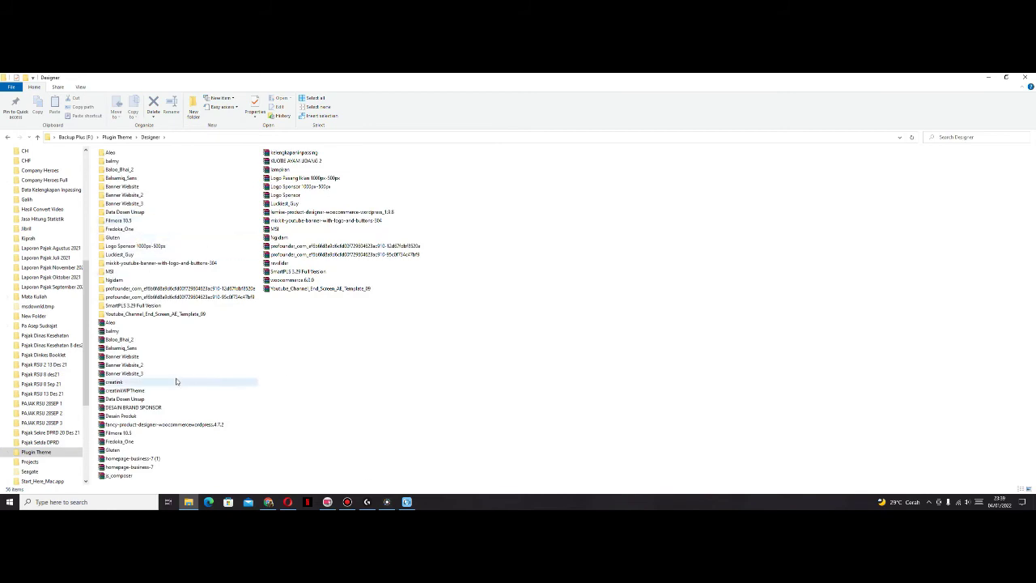
- Extract the Desain Produk archive into its own folder and open the extracted folder
right_click(138, 416)
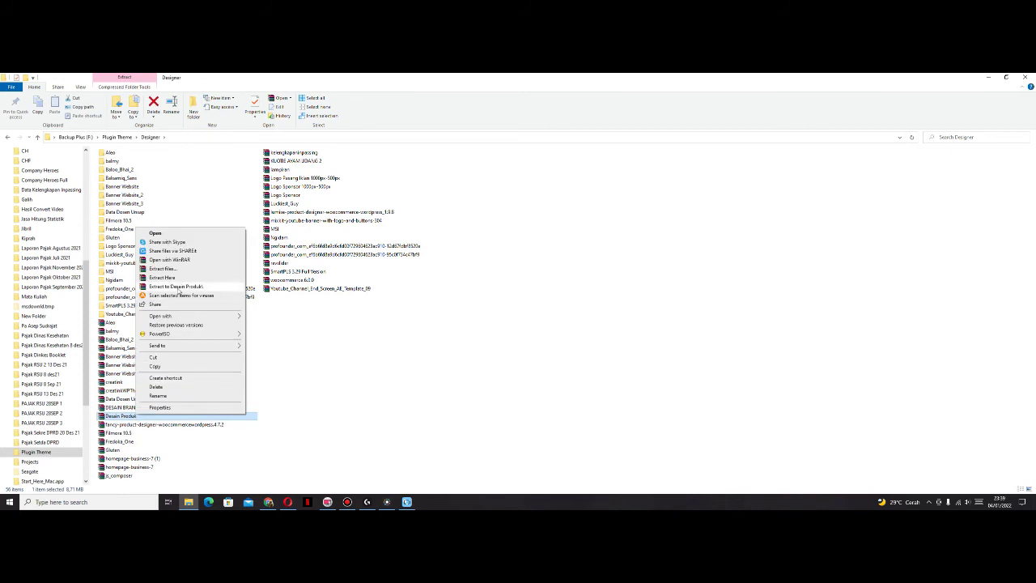
left_click(237, 285)
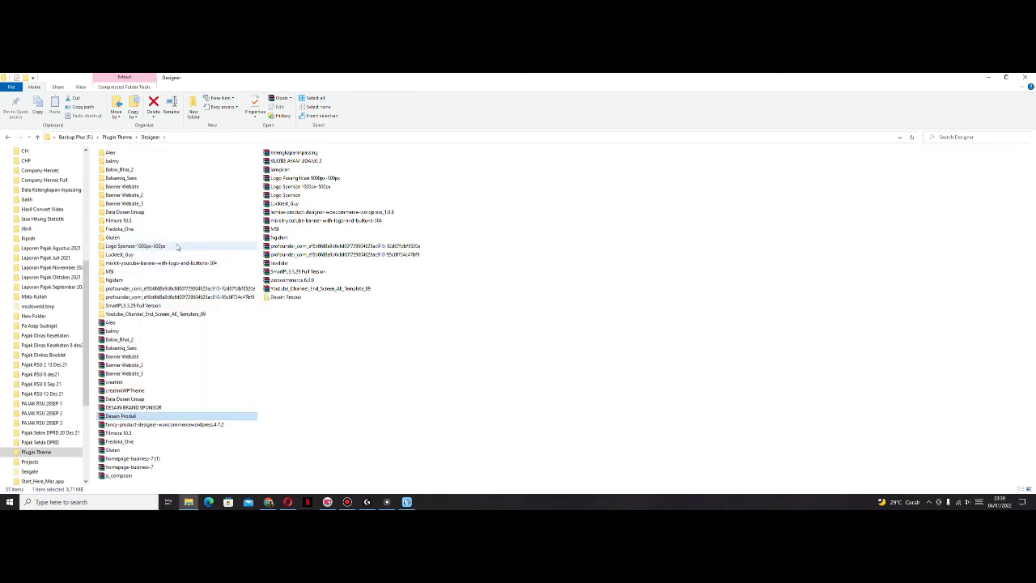
left_click(274, 298)
key("Return")
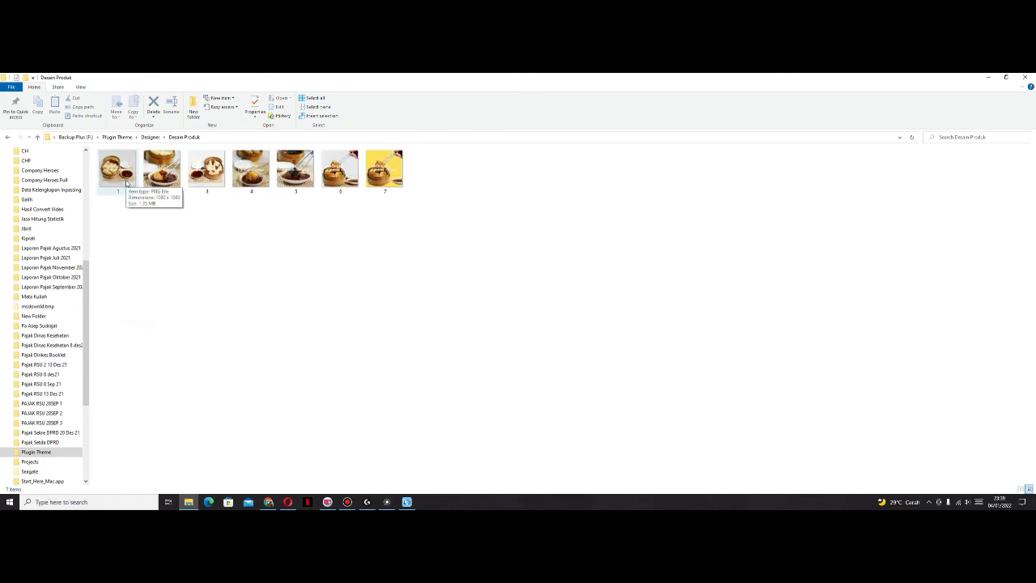
- View image 1 from the Desain Produk folder at a larger size, then close the viewer
right_click(127, 183)
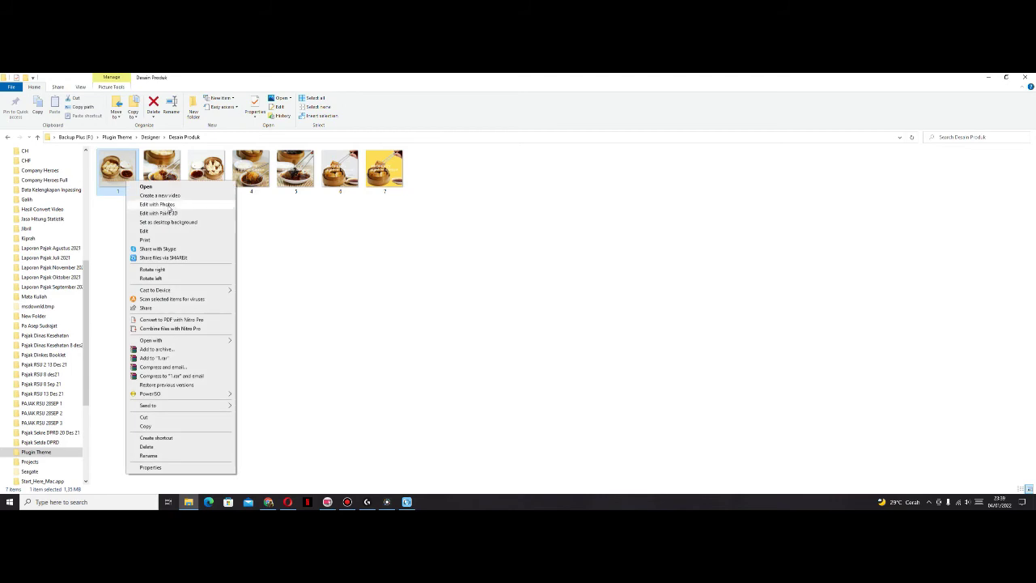
left_click(165, 188)
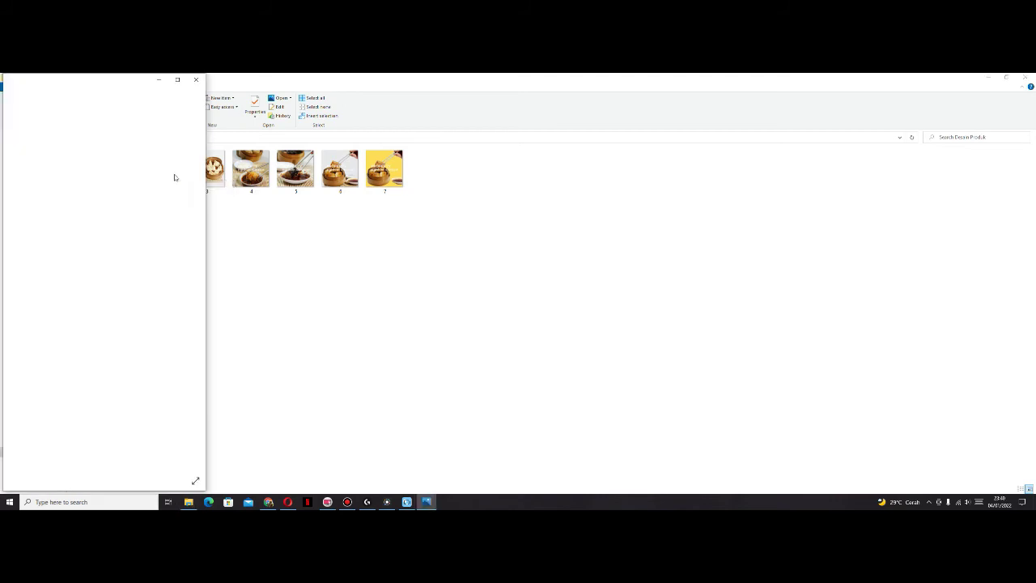
left_click_drag(206, 199, 394, 222)
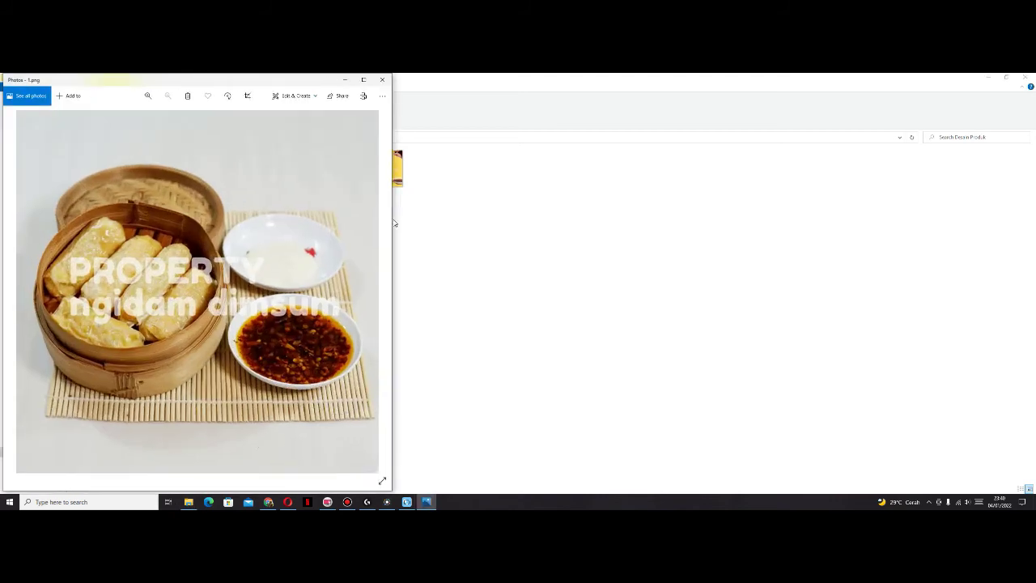
left_click(383, 79)
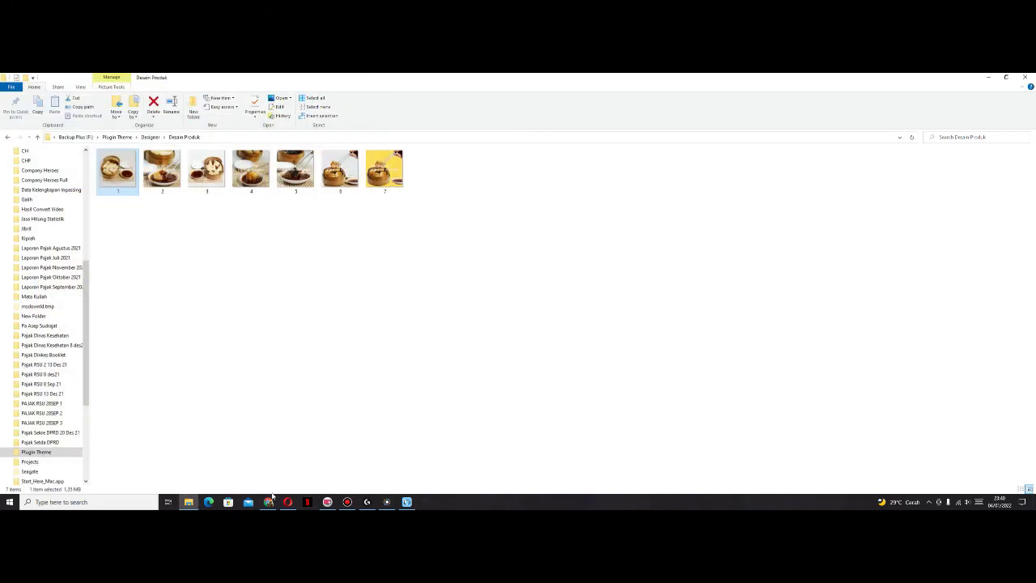
- Switch back to Chrome and advance through the guided tips on the new product form
left_click(268, 502)
left_click(185, 302)
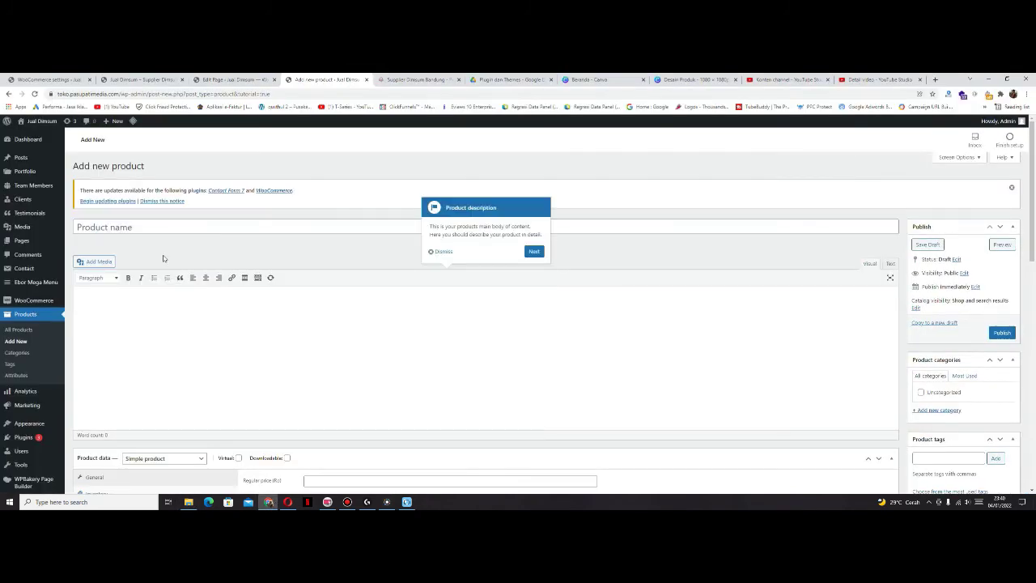
left_click(534, 251)
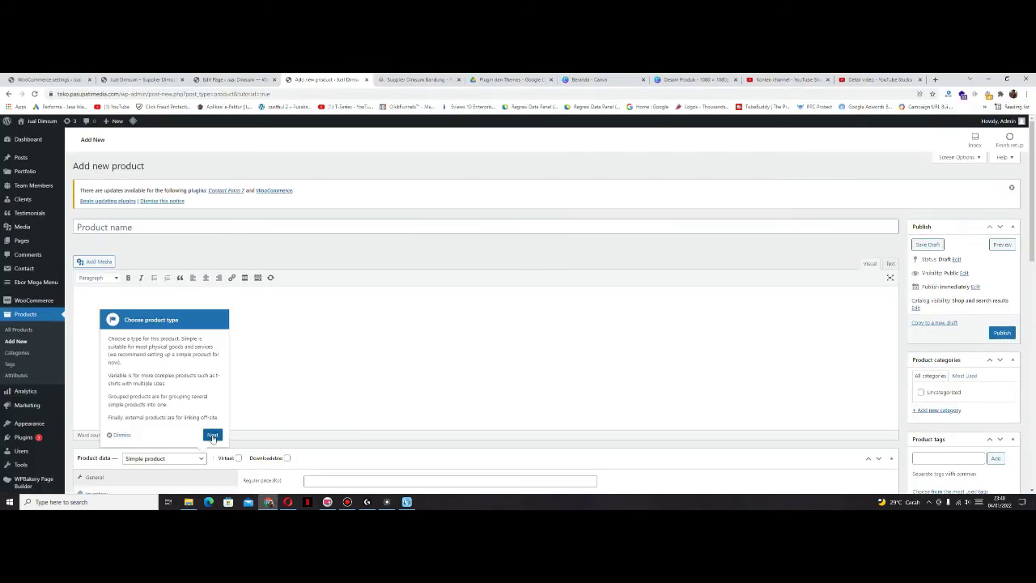
left_click(214, 433)
left_click(287, 437)
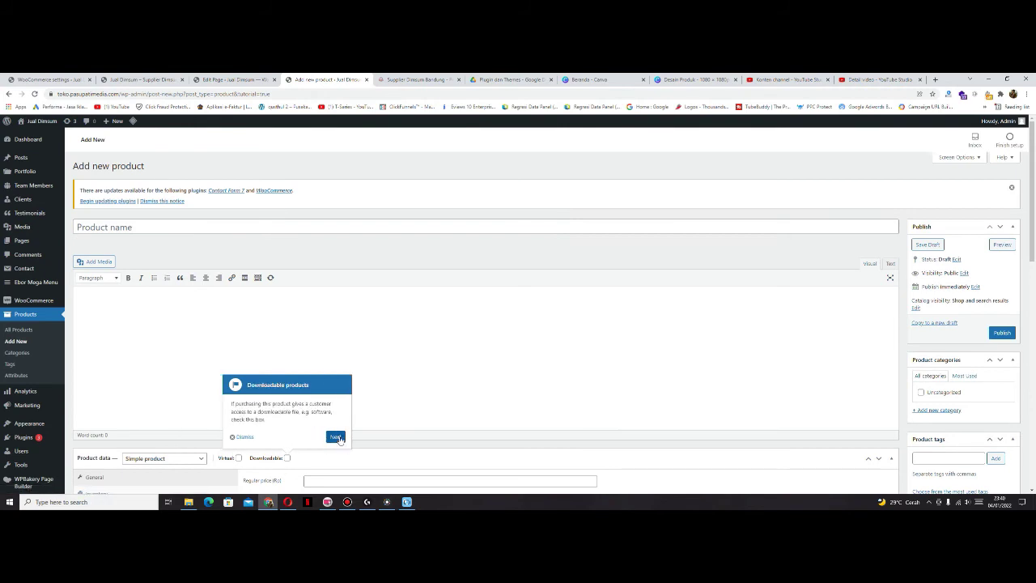
left_click(337, 437)
left_click(498, 458)
- Name the new product "Hekeng Ayam"
left_click(210, 227)
type("Hek")
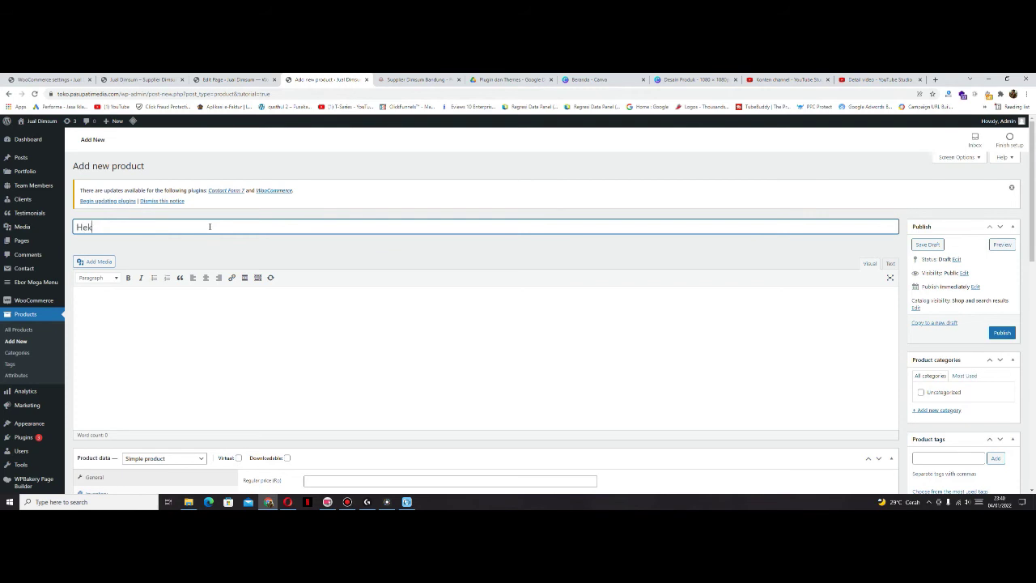
type("eng Ayam")
- Set the product's regular price to 15000 and sale price to 13500, dismissing the remaining guided tips
scroll(512, 310, "down", 3)
left_click(533, 419)
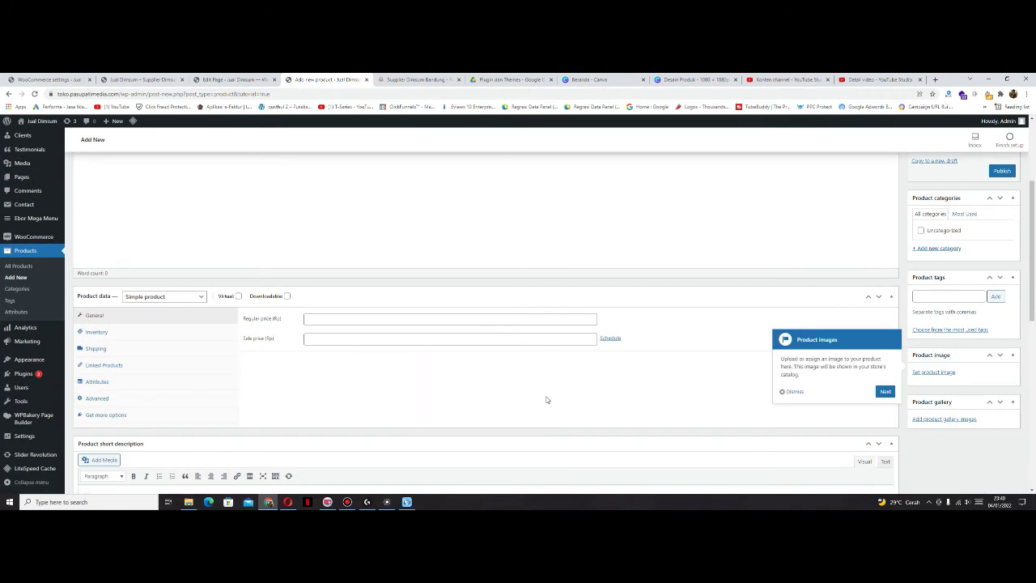
left_click(375, 319)
left_click(369, 302)
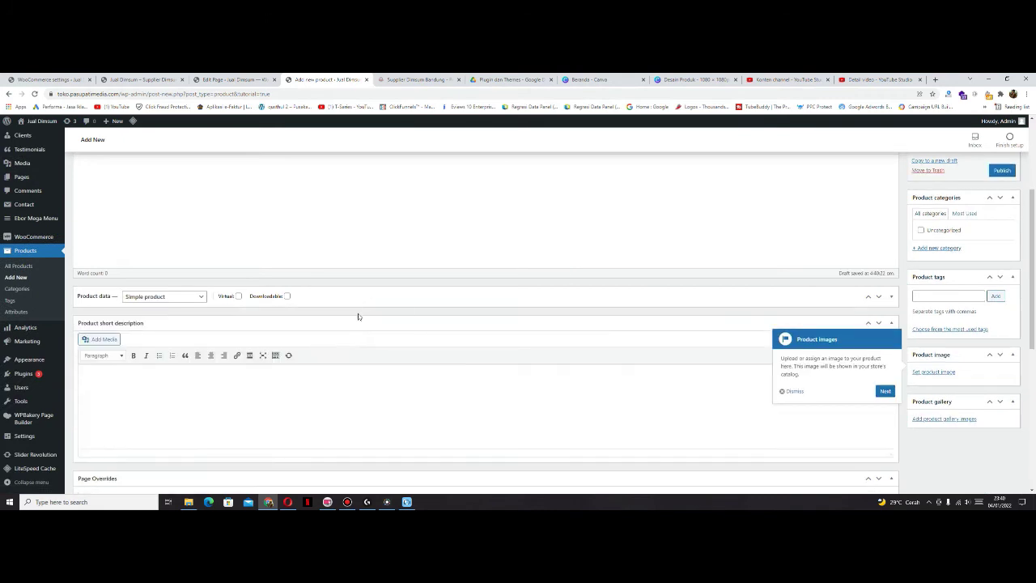
left_click(350, 299)
left_click(348, 318)
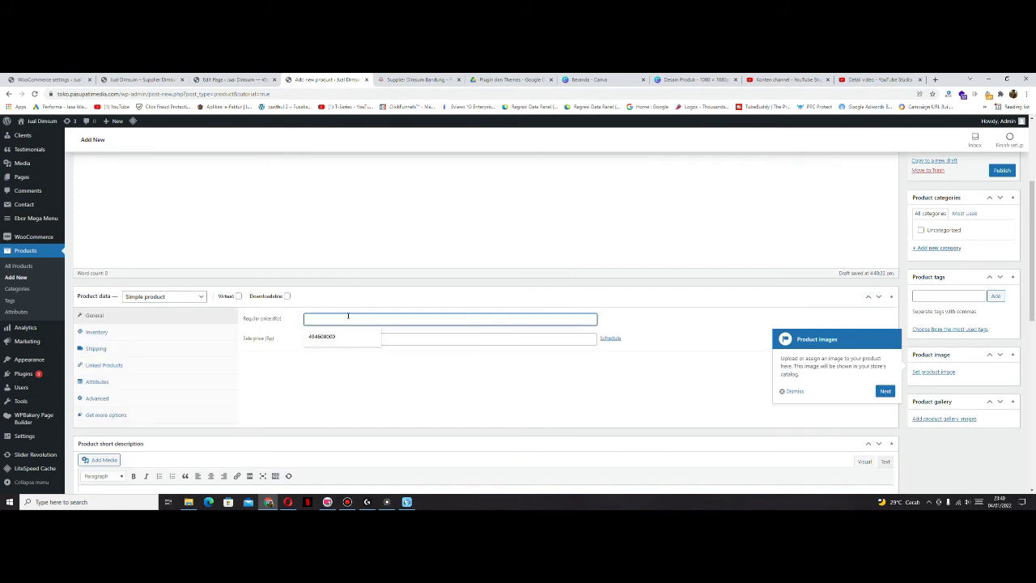
type("15000")
left_click(791, 391)
scroll(713, 333, "down", 1)
scroll(712, 333, "down", 1)
left_click(376, 299)
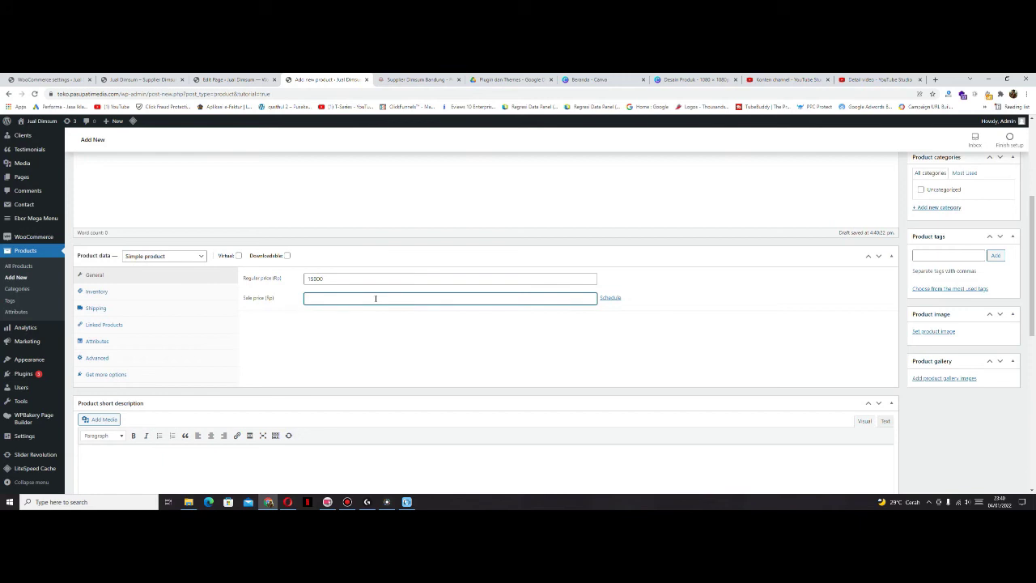
left_click(402, 331)
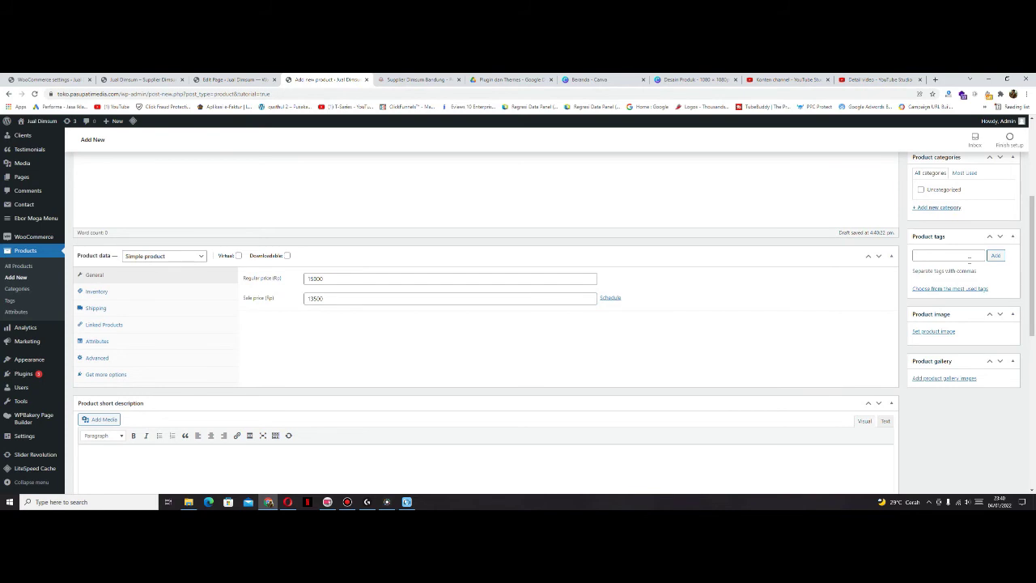
- Create a new product category named "Hekeng" and assign it to the product
scroll(931, 243, "up", 3)
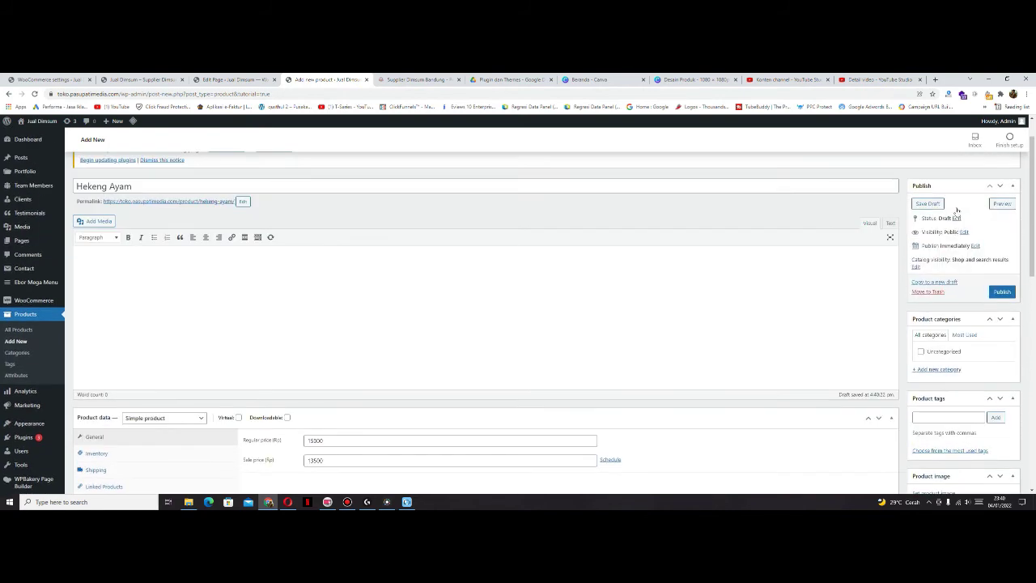
scroll(910, 304, "down", 1)
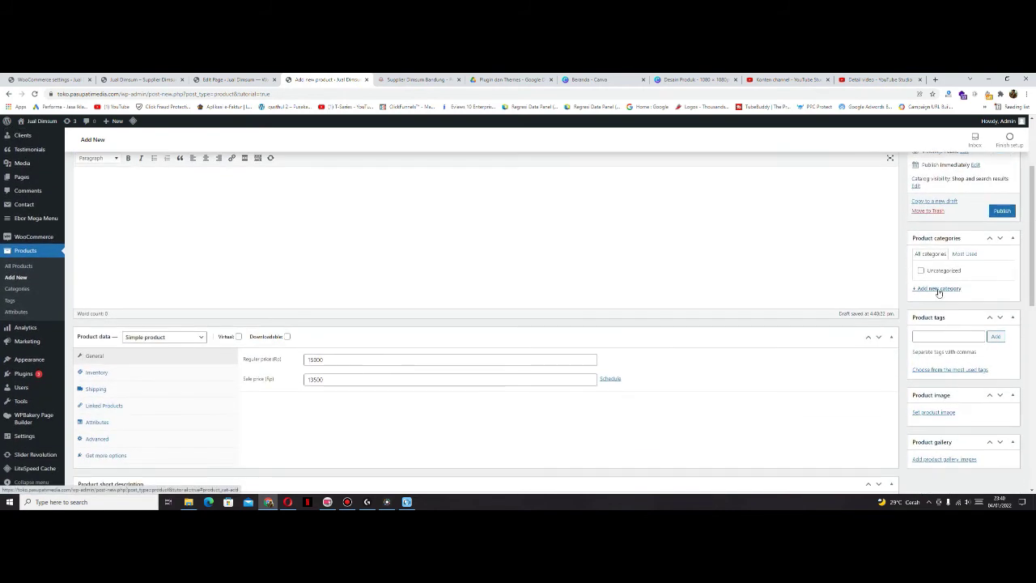
left_click(938, 290)
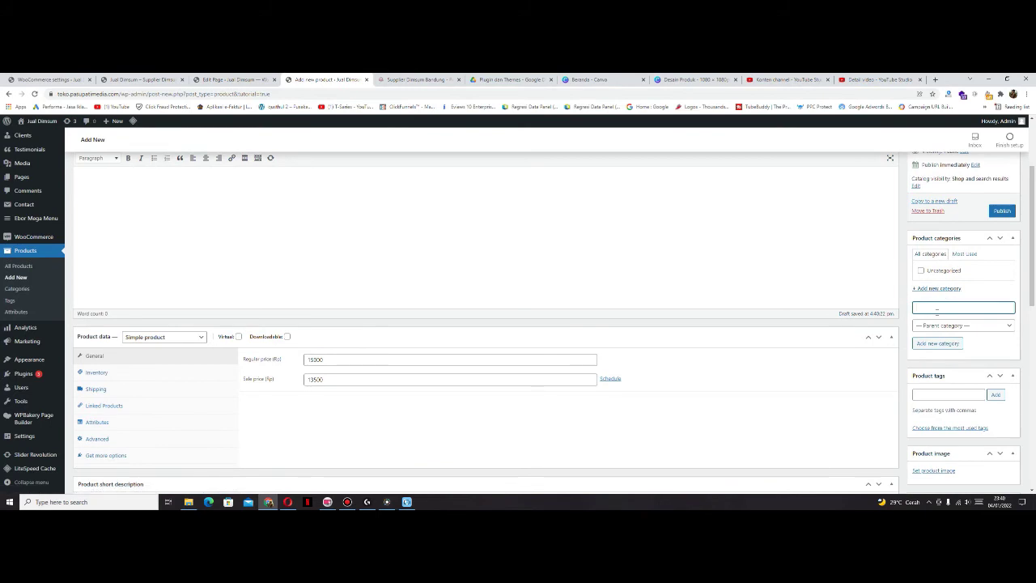
type("Hekeng")
key("Return")
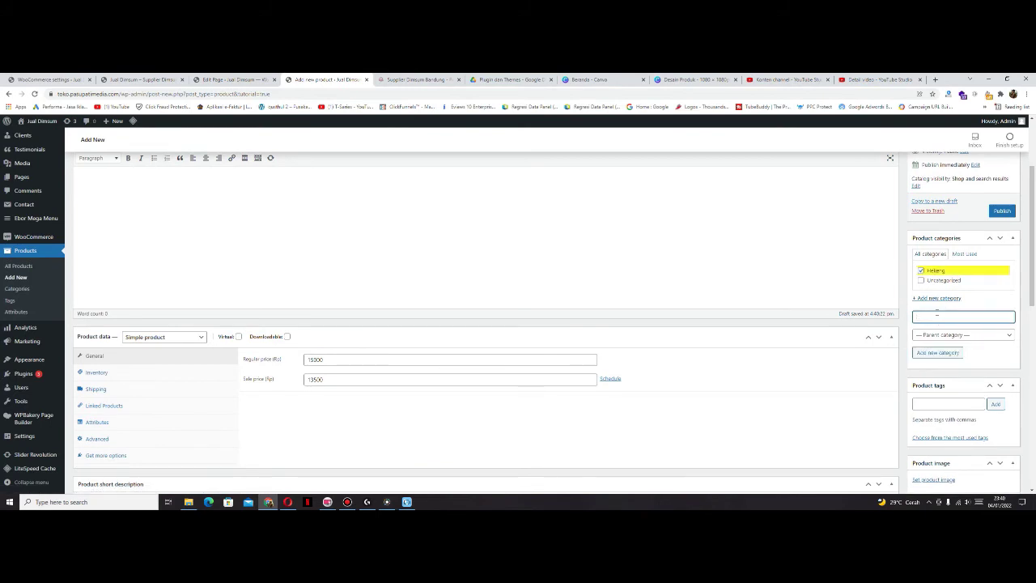
- Add the product tag "Hekeng Ayam Dimsum"
left_click(945, 407)
type("Hekeng Ayam Dimsum")
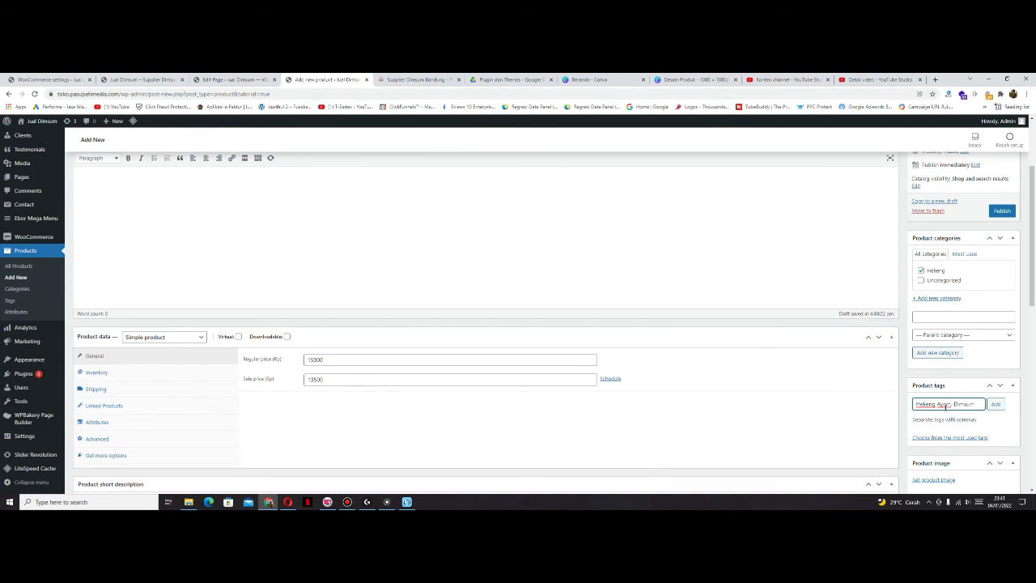
key("Return")
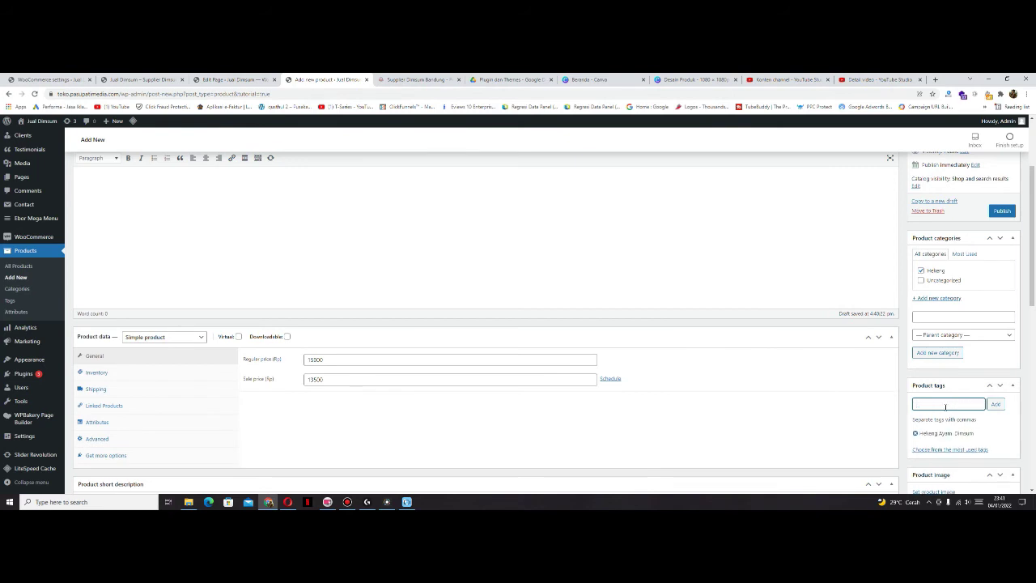
- Upload image 1 from the Desain Produk folder inside Designer for use as the product image
scroll(945, 404, "down", 2)
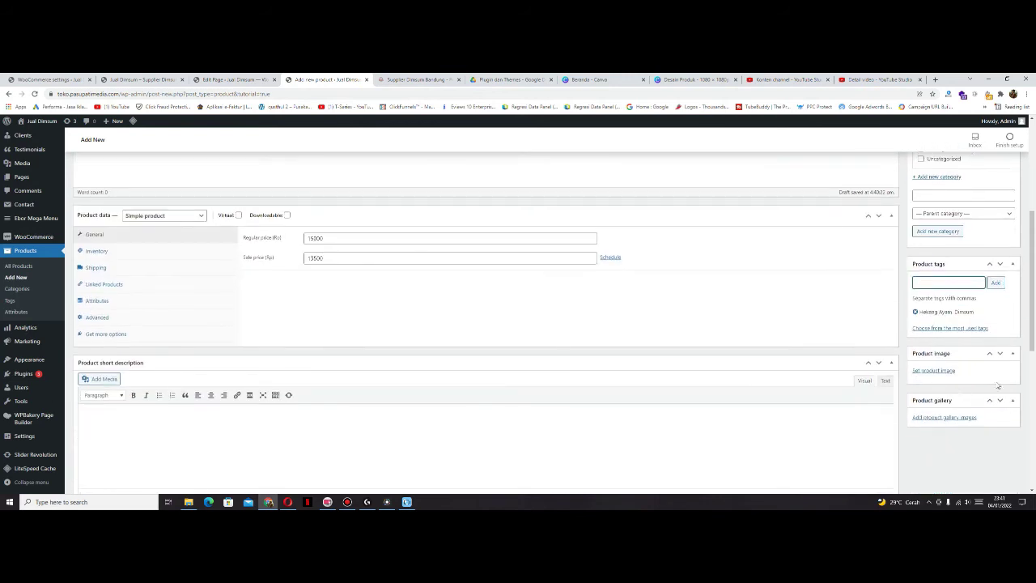
left_click(939, 371)
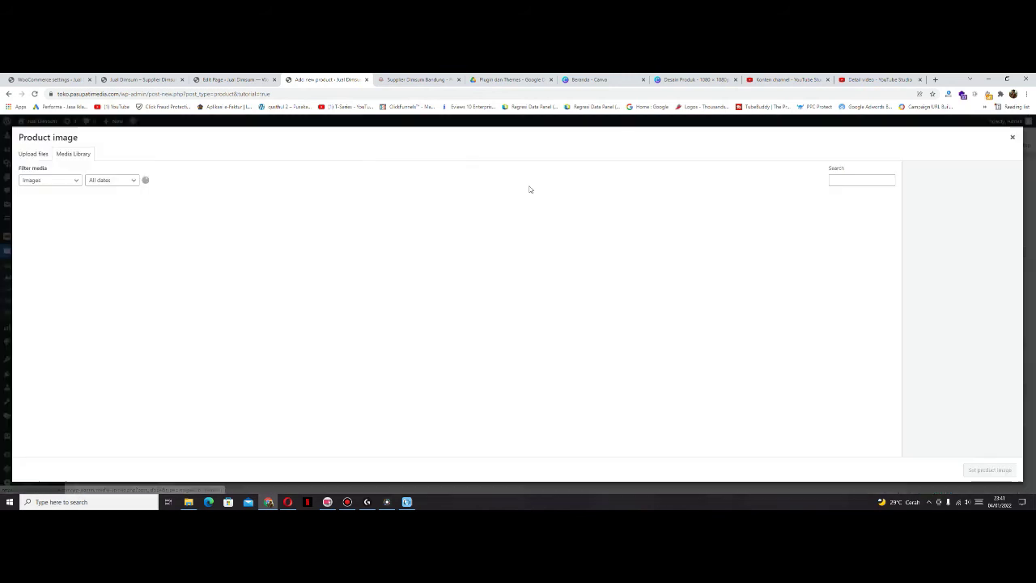
left_click(33, 153)
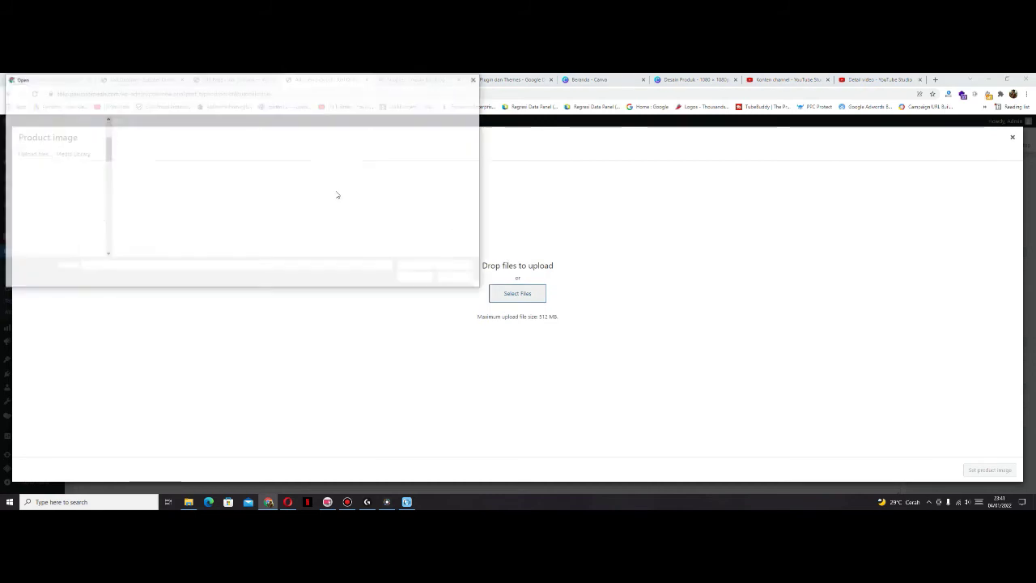
left_click(179, 93)
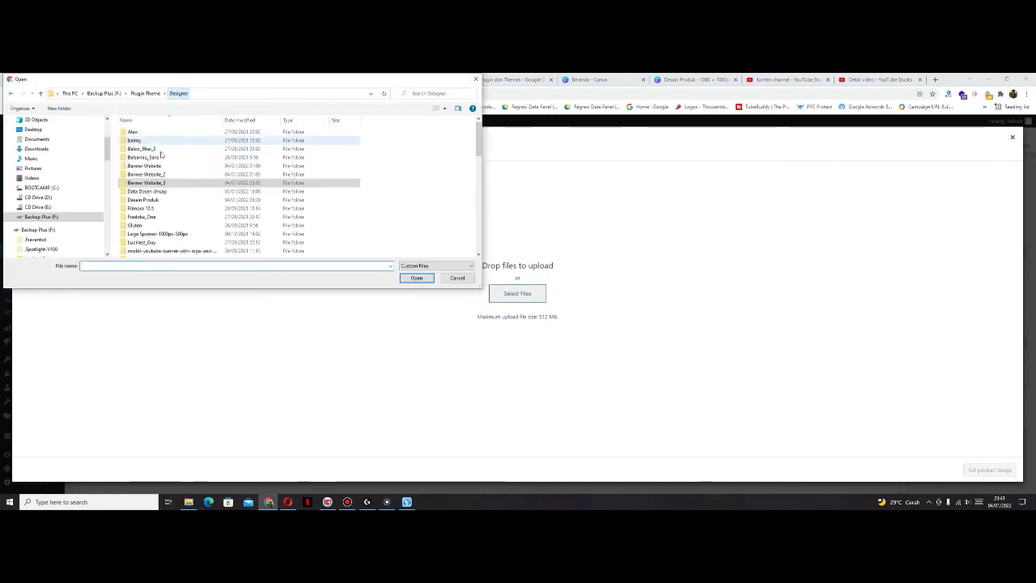
double_click(154, 199)
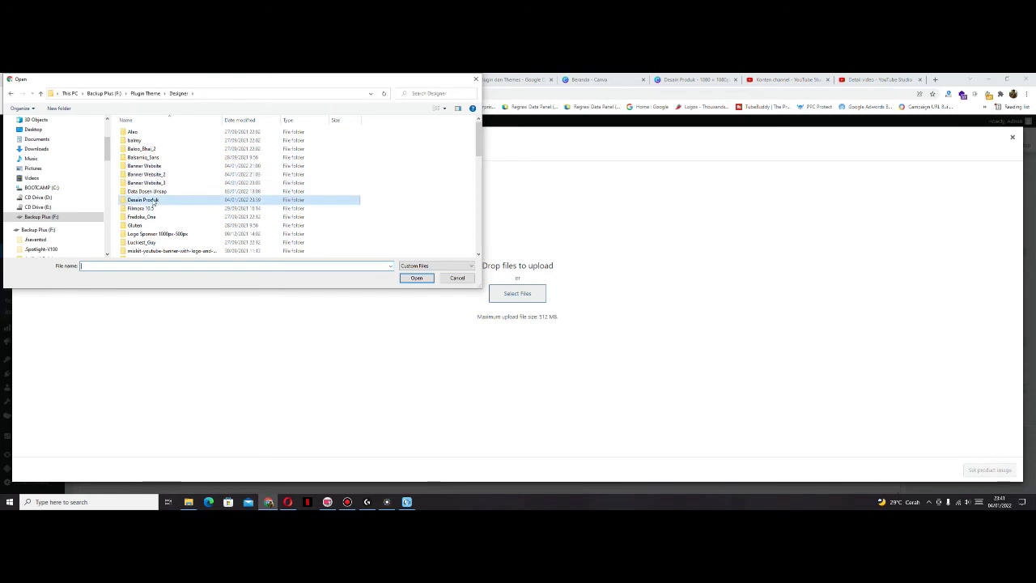
double_click(149, 149)
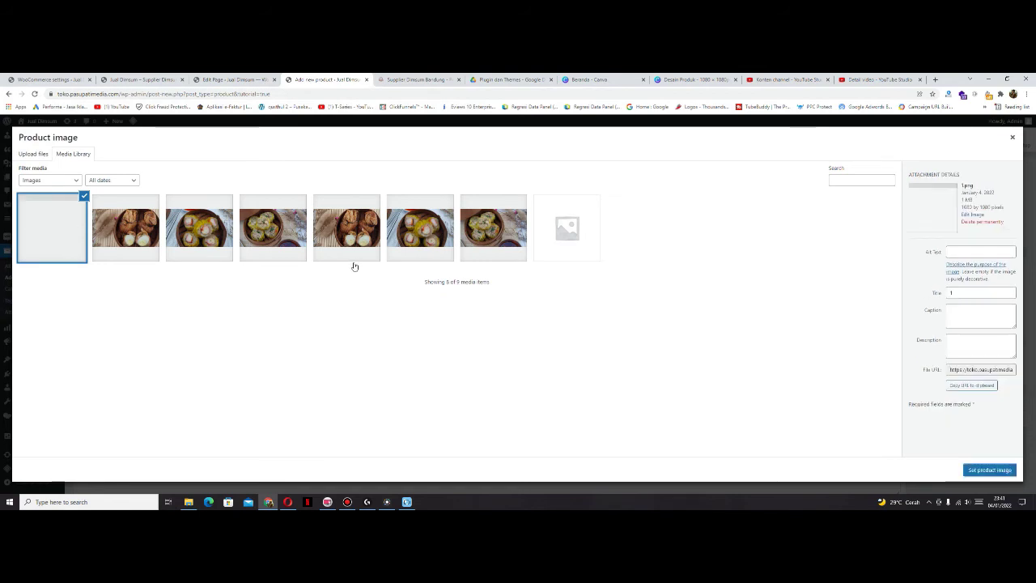
- Set the uploaded image's alt text, title and description to "Hekeng Ayam" and make it the product image
left_click(977, 253)
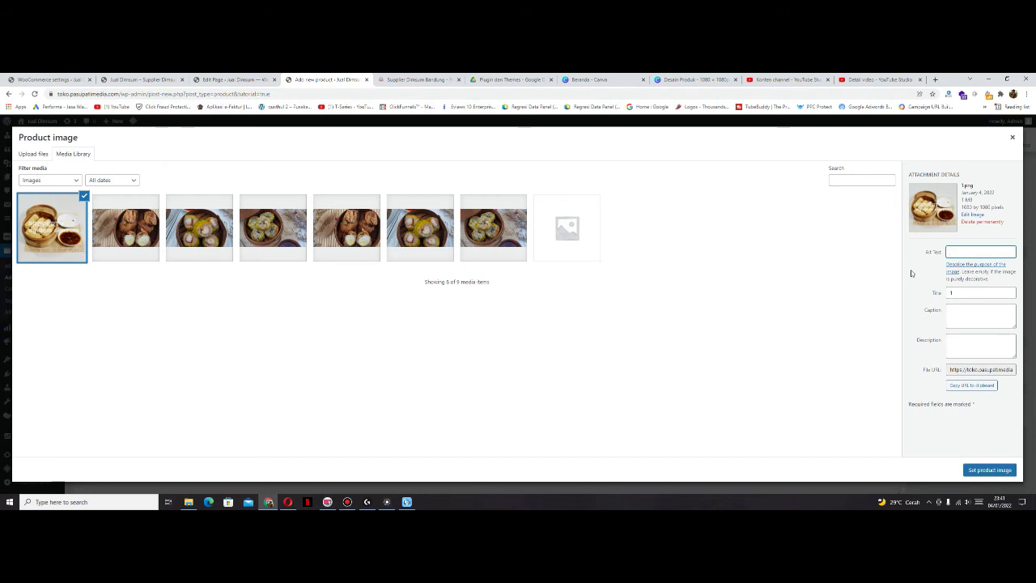
type("Hakeng Ayam")
key("ctrl+a")
key("ctrl+c")
left_click(980, 292)
key("ctrl+v")
left_click(963, 344)
key("ctrl+v")
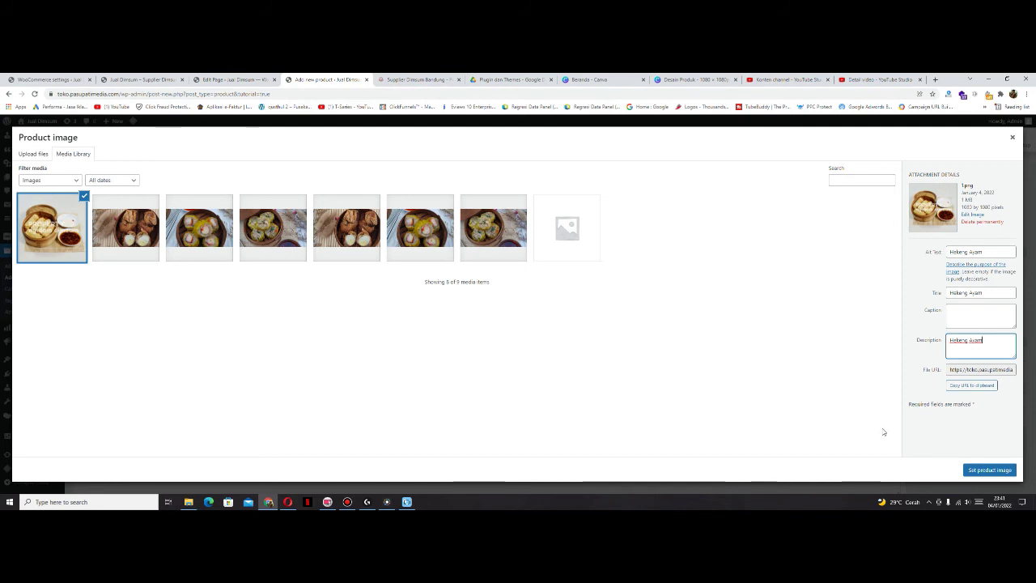
left_click(986, 469)
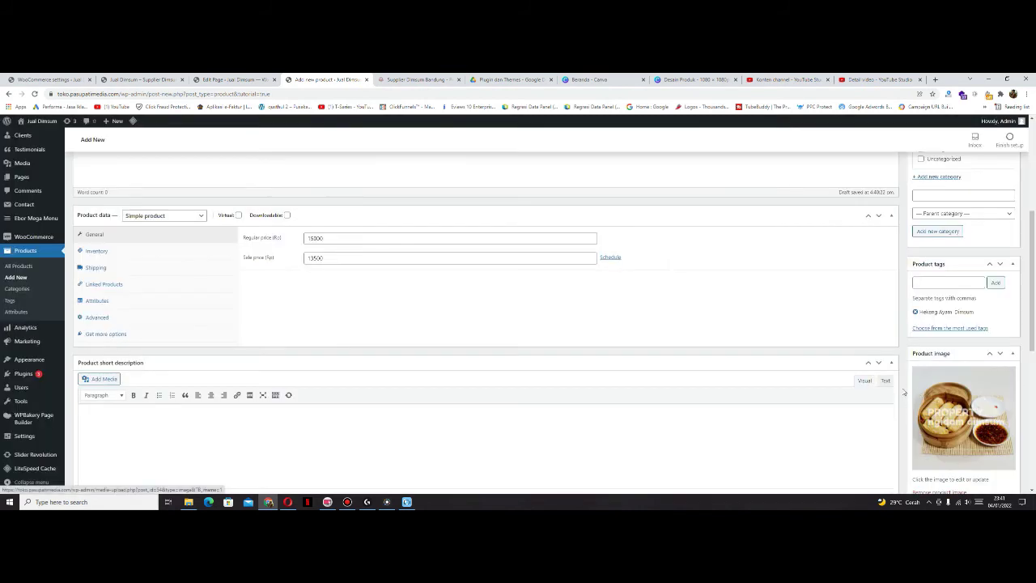
- Enter the short description "Hekeng ayam isi 6 pcs" and add the uploaded Hekeng Ayam image to the product gallery
scroll(787, 378, "down", 3)
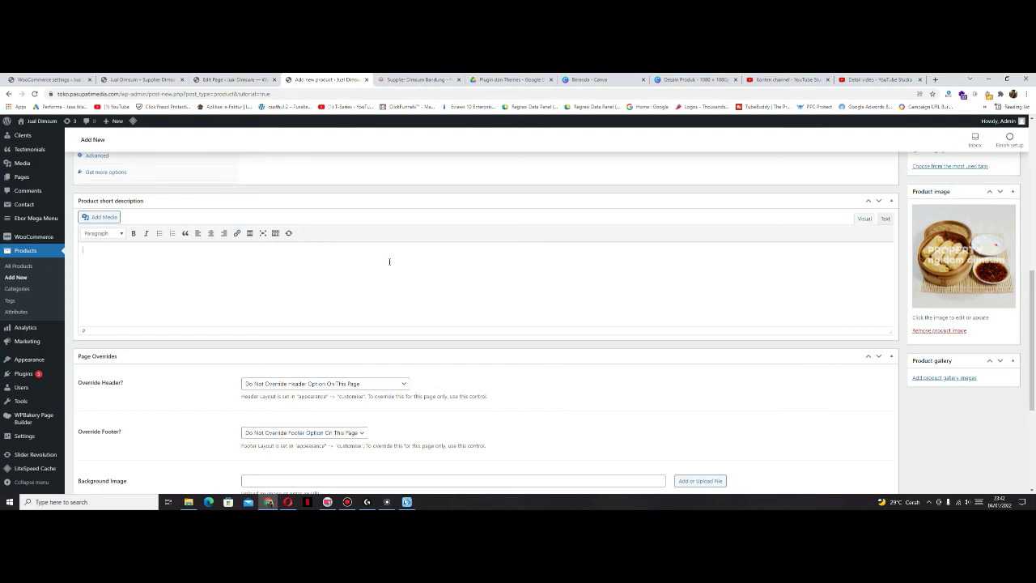
type("Hekeng ayam isi 6pcs")
left_click(947, 378)
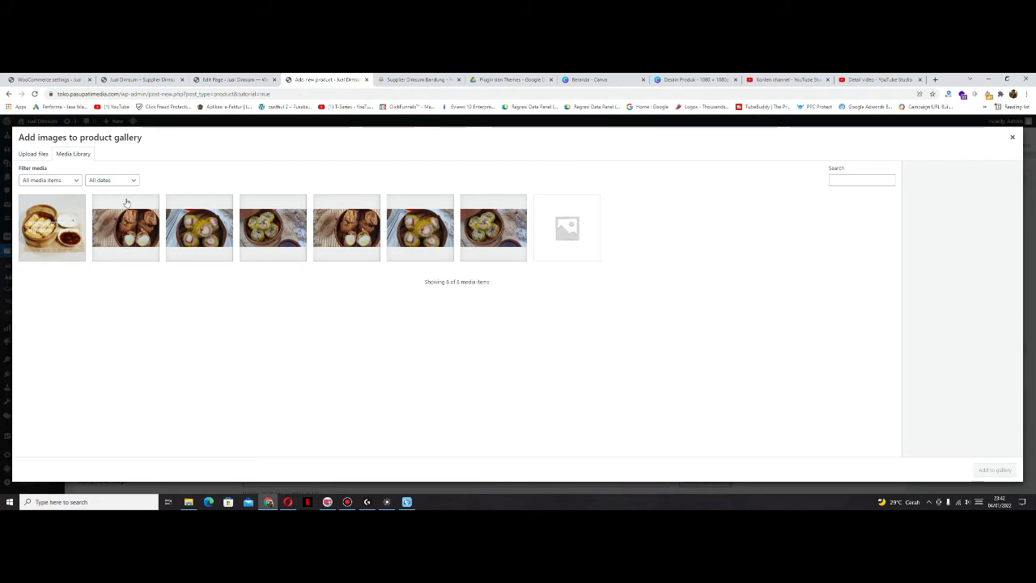
left_click(73, 214)
left_click(994, 471)
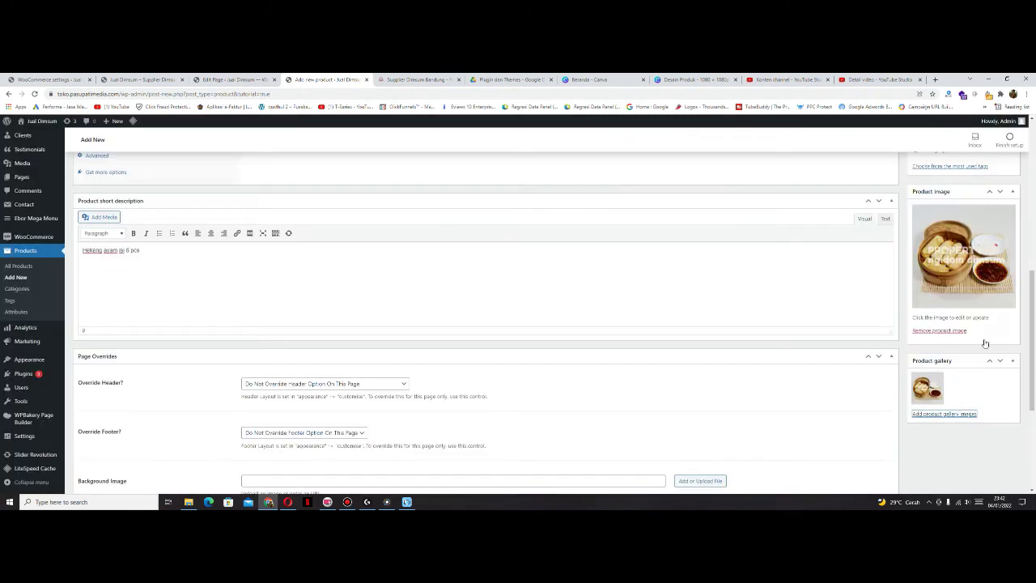
- Add slide_1 and the banner image beside it, fifth in the media library, to the product gallery
left_click(943, 414)
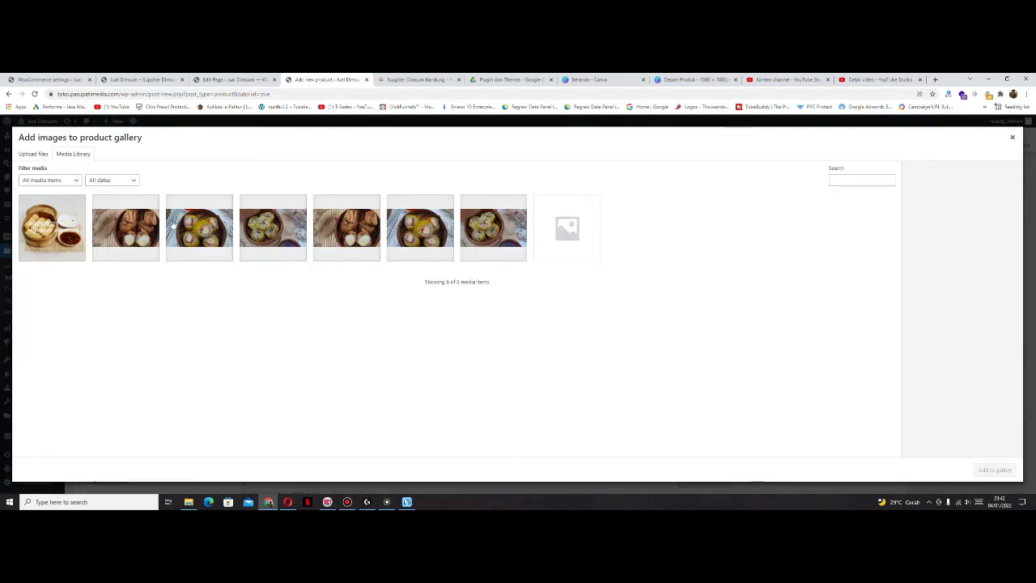
left_click(288, 232)
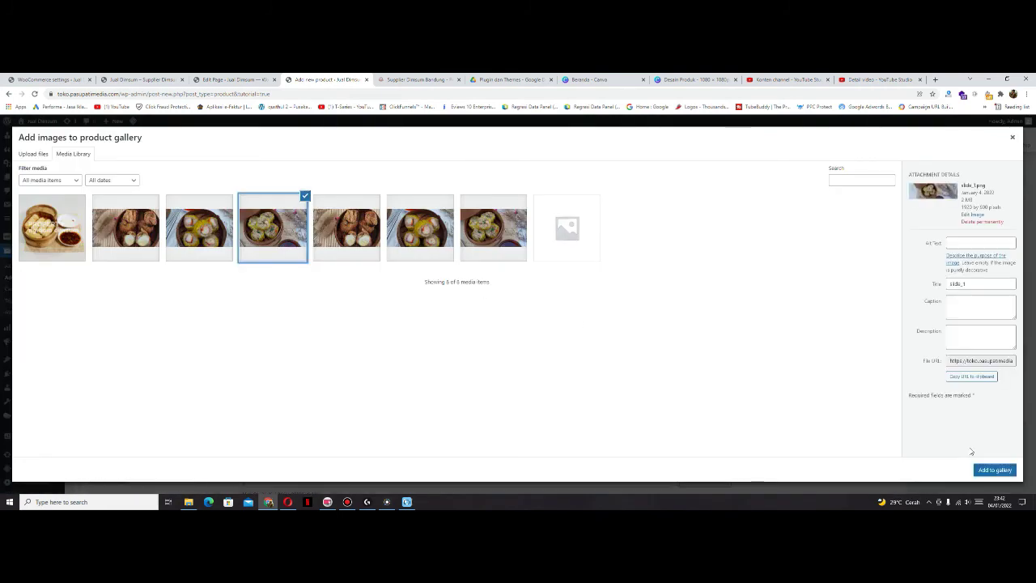
left_click(994, 470)
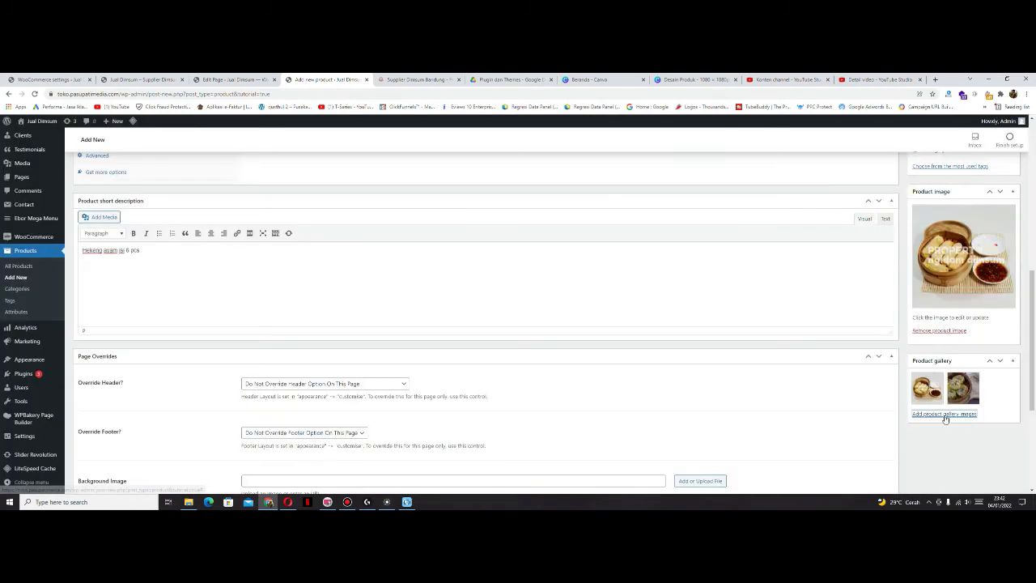
left_click(944, 416)
left_click(340, 237)
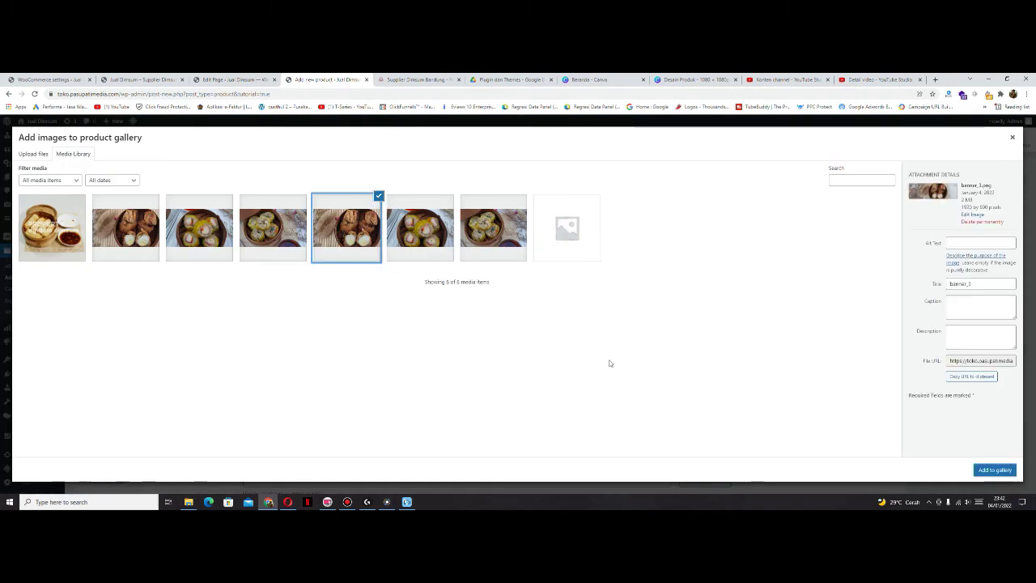
left_click(983, 472)
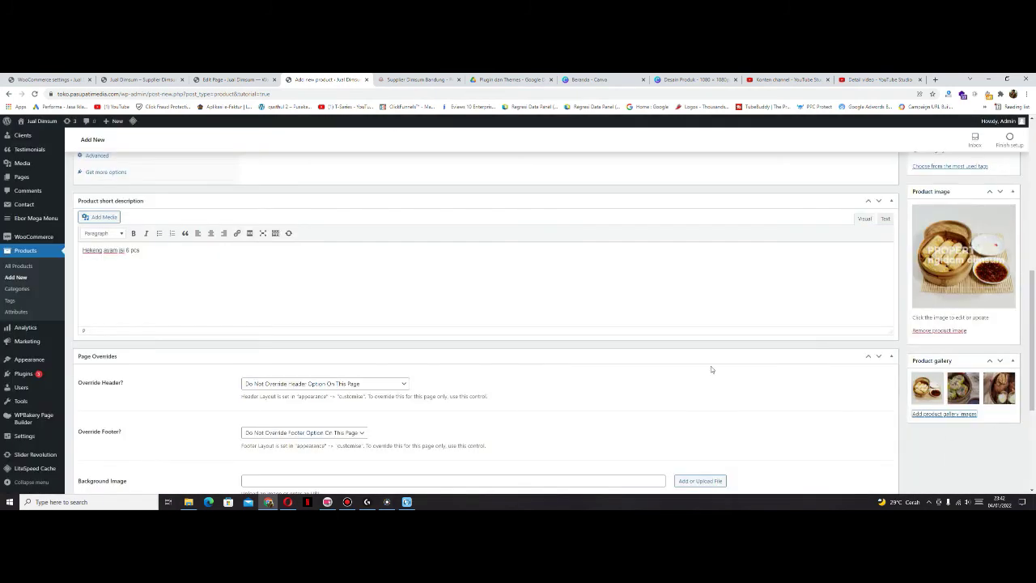
scroll(687, 374, "down", 3)
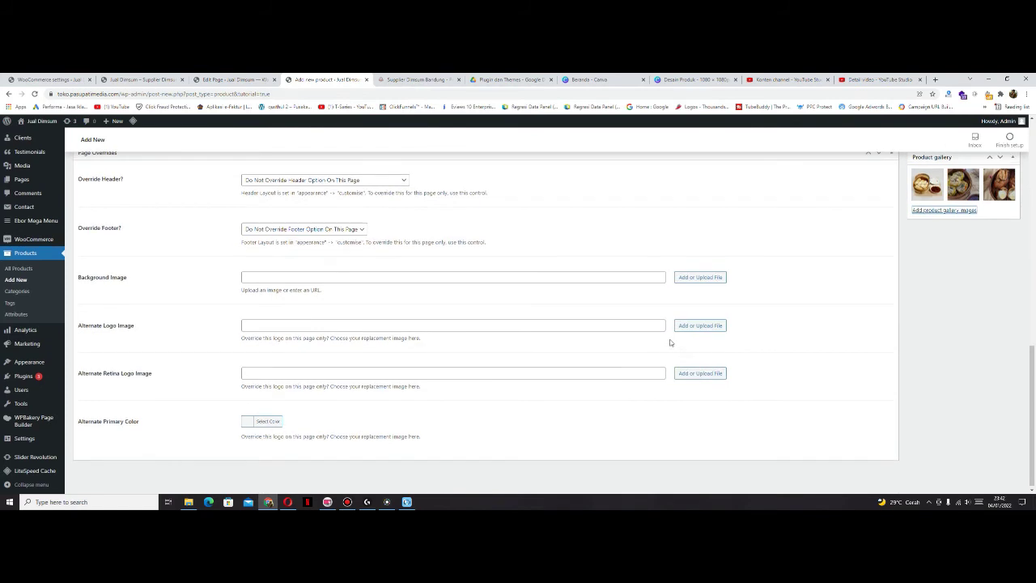
scroll(671, 342, "up", 10)
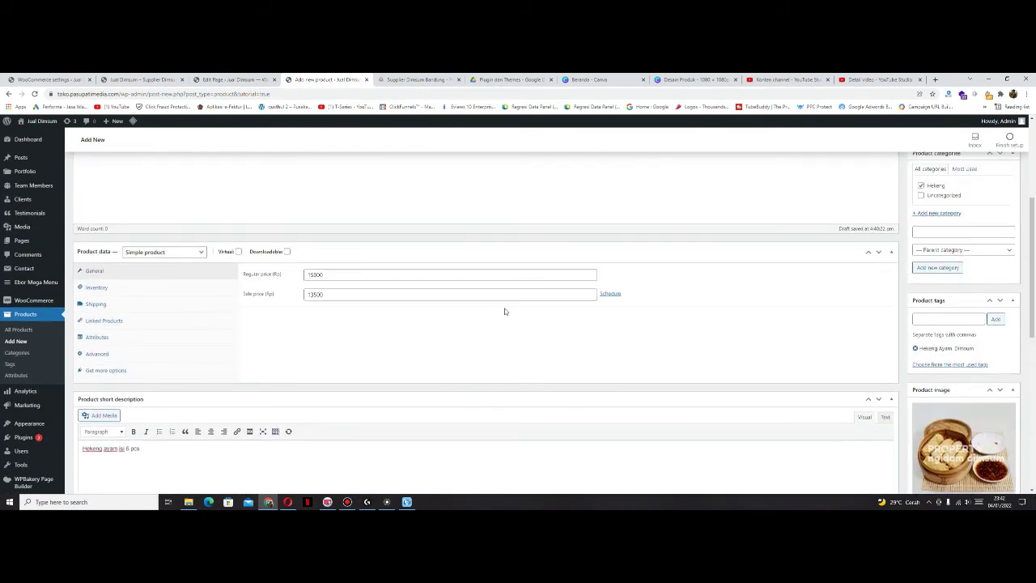
scroll(282, 279, "up", 1)
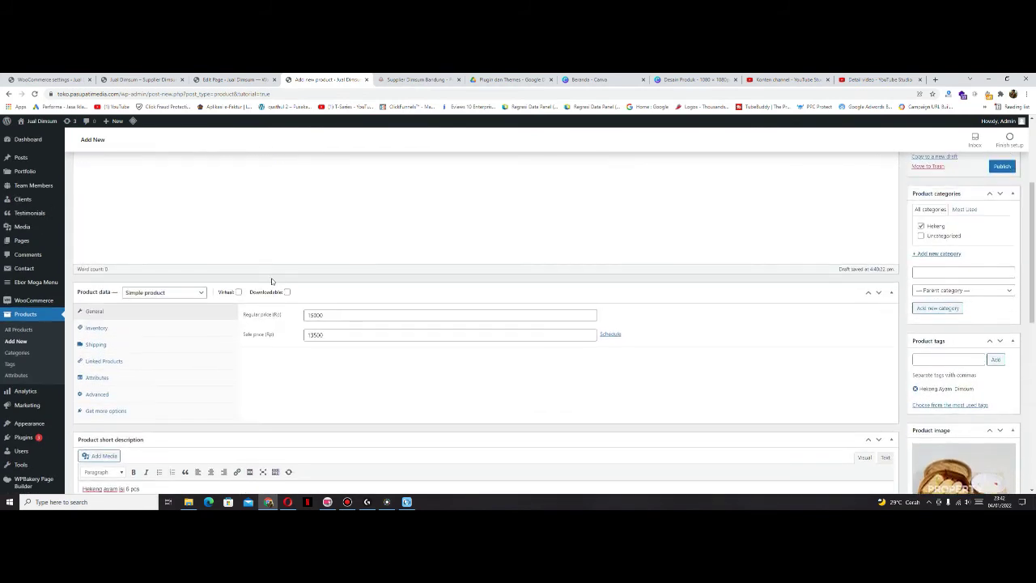
- Review the product's inventory and shipping settings, including the stock status and shipping class choices
left_click(99, 328)
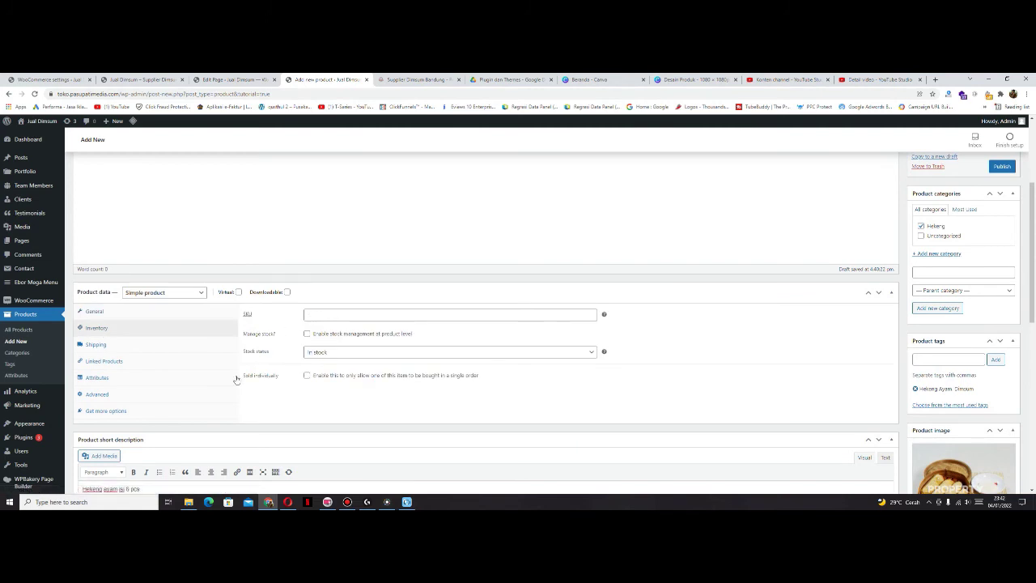
left_click(371, 317)
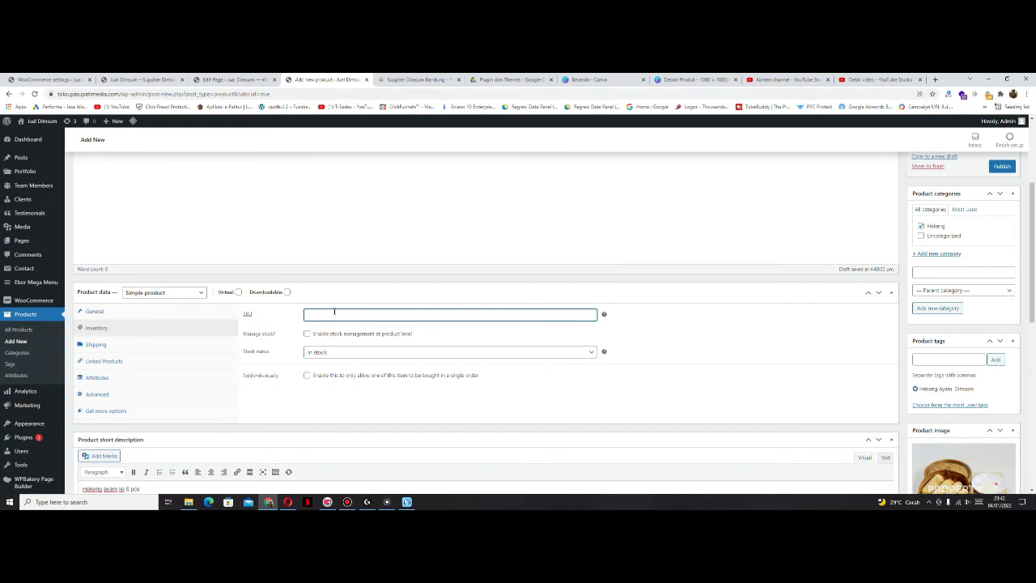
left_click(337, 354)
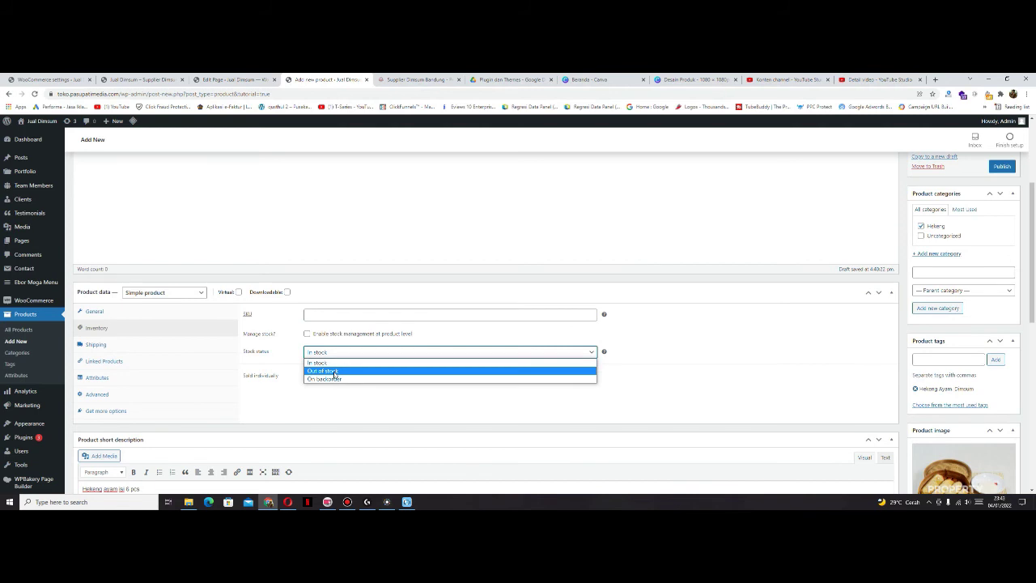
left_click(120, 344)
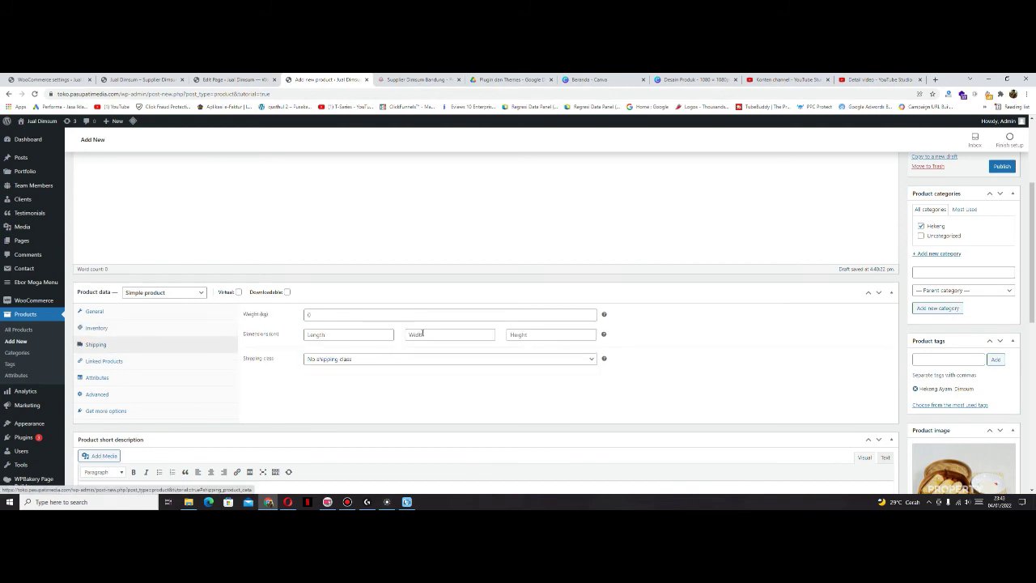
left_click(352, 312)
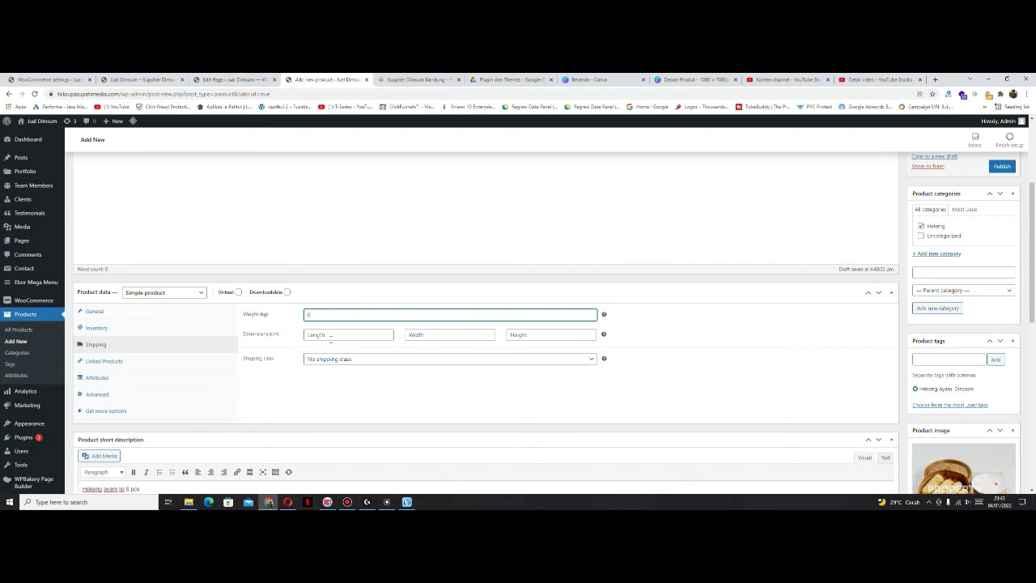
left_click(375, 361)
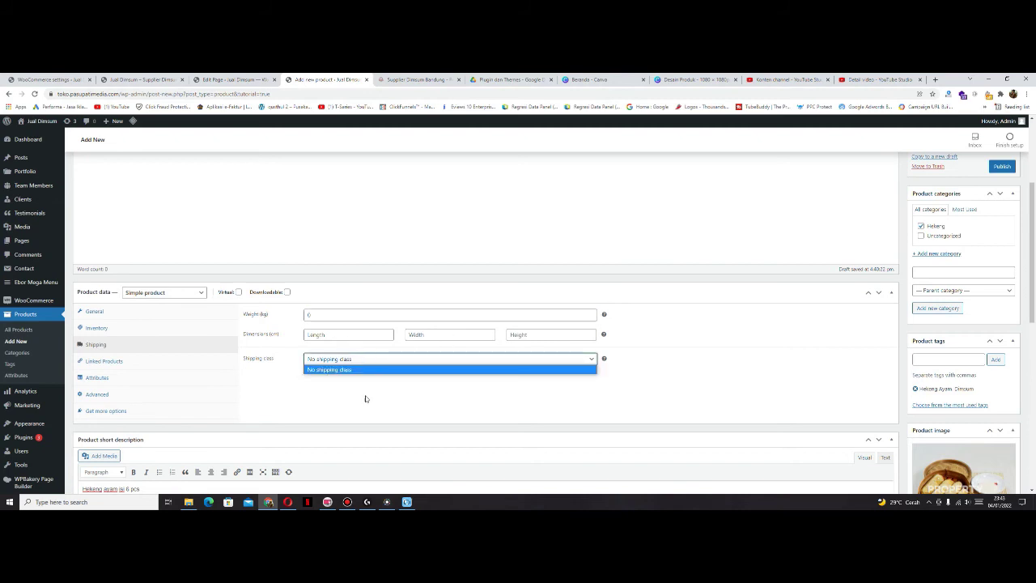
- Look through the product's linked products, attributes, advanced settings and recommended extensions, and return to its shipping settings
left_click(156, 368)
left_click(154, 364)
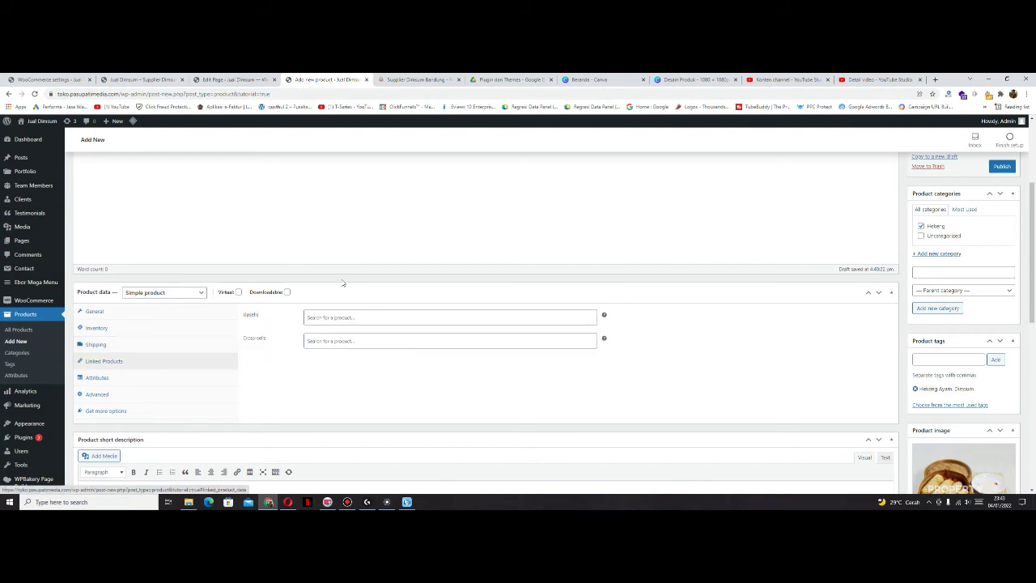
left_click(139, 381)
left_click(311, 321)
left_click(369, 370)
left_click(178, 397)
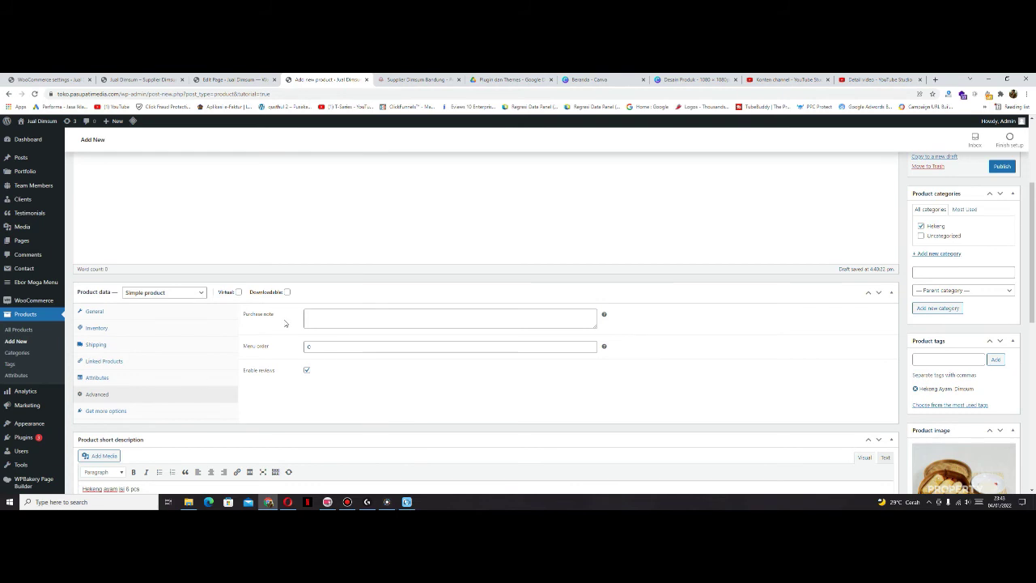
left_click(149, 414)
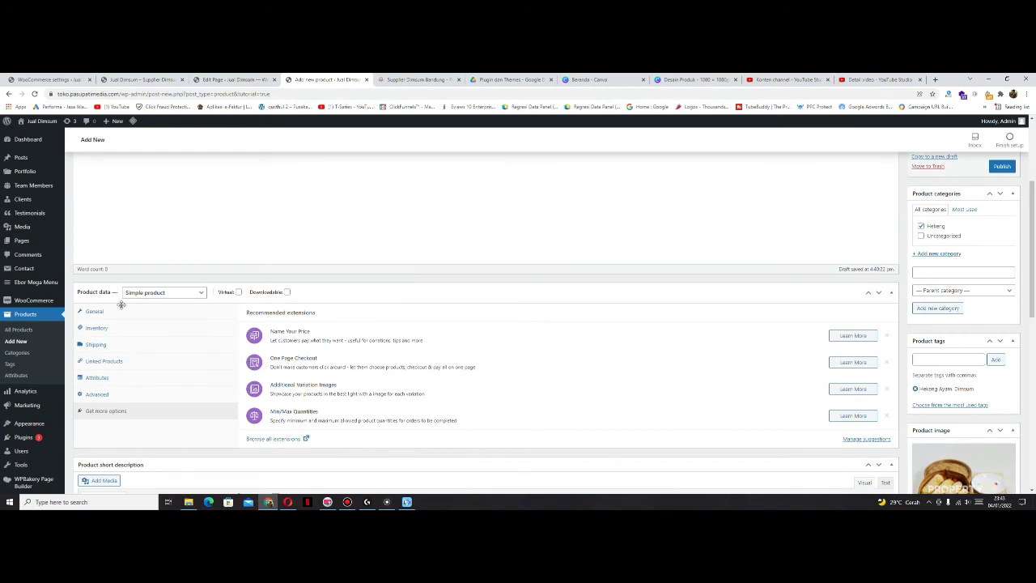
left_click(141, 377)
left_click(147, 362)
left_click(146, 343)
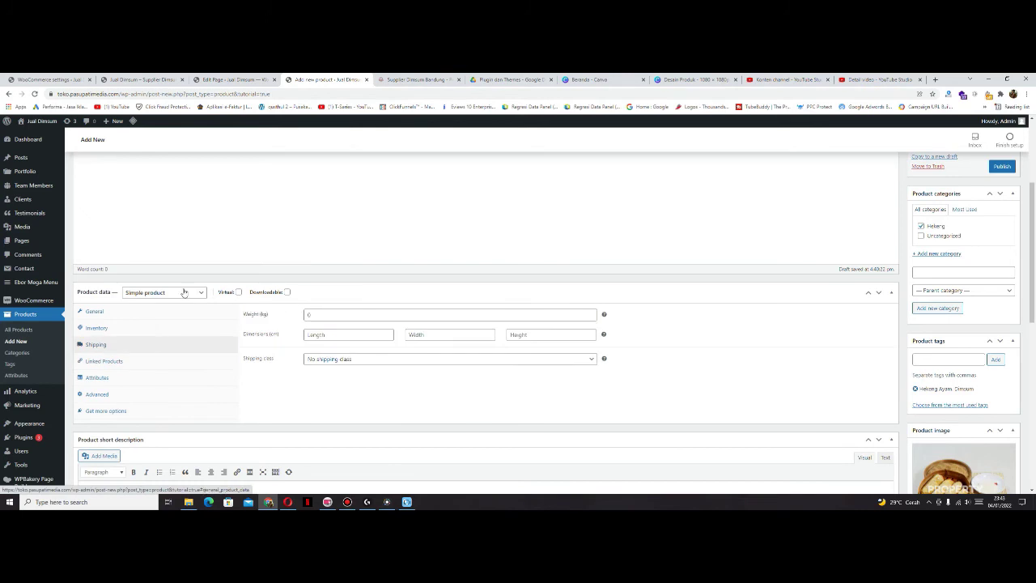
- Switch the product type to Variable product and back to Simple product
left_click(170, 293)
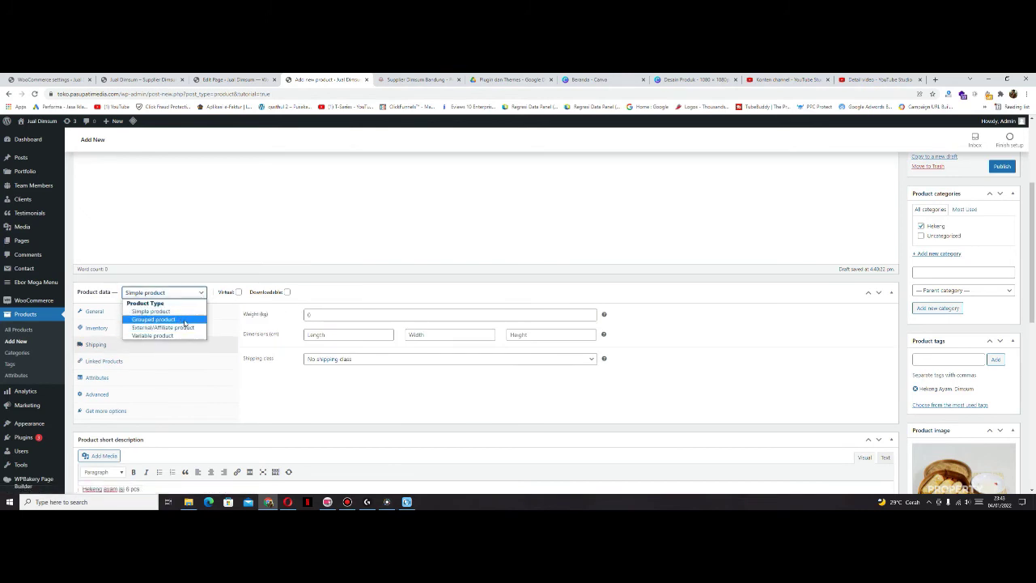
left_click(182, 335)
left_click(193, 295)
left_click(185, 312)
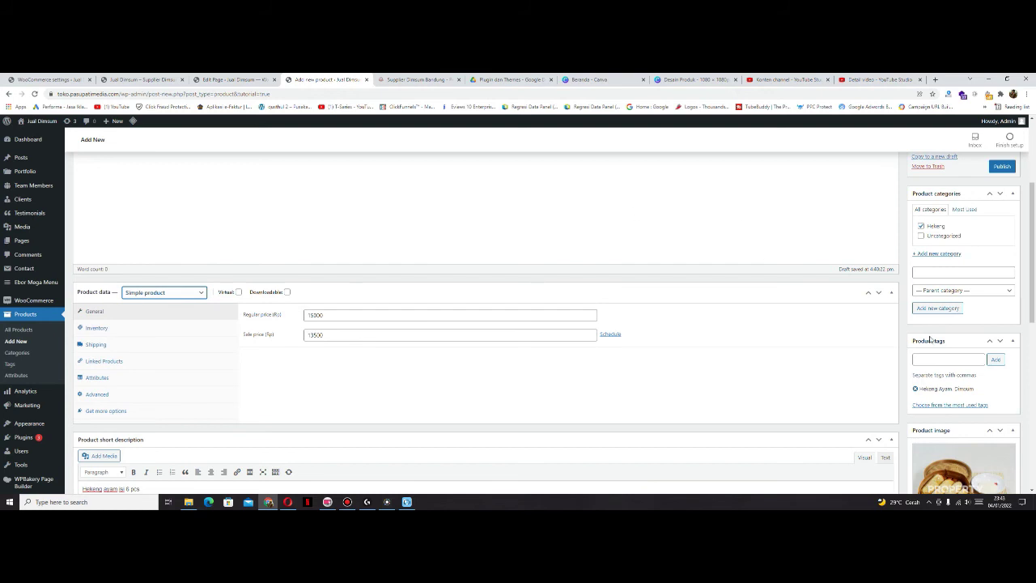
- Check the short description, images and prices of the Hekeng Ayam product and publish it
scroll(962, 321, "down", 4)
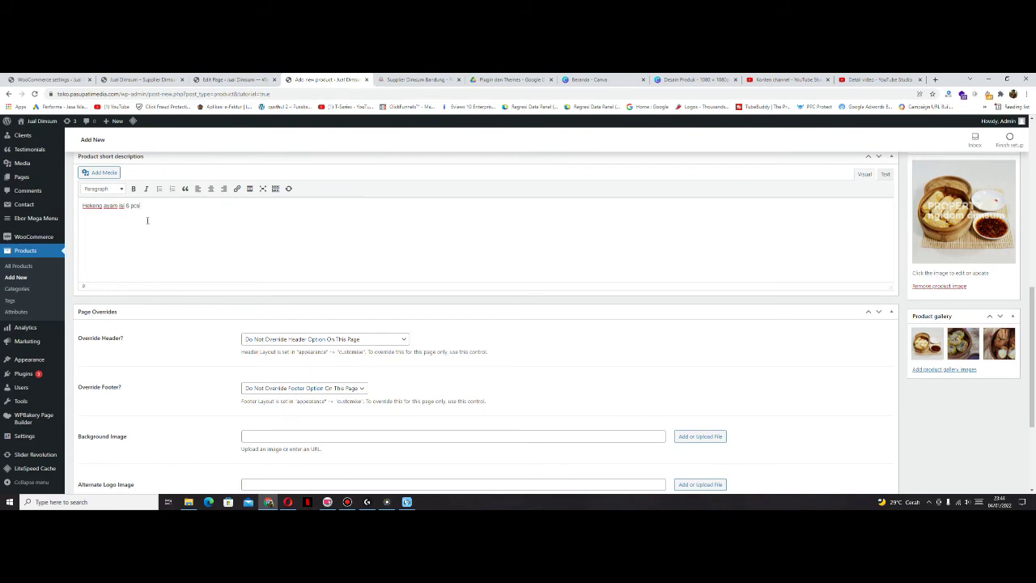
scroll(629, 281, "up", 6)
scroll(726, 273, "up", 1)
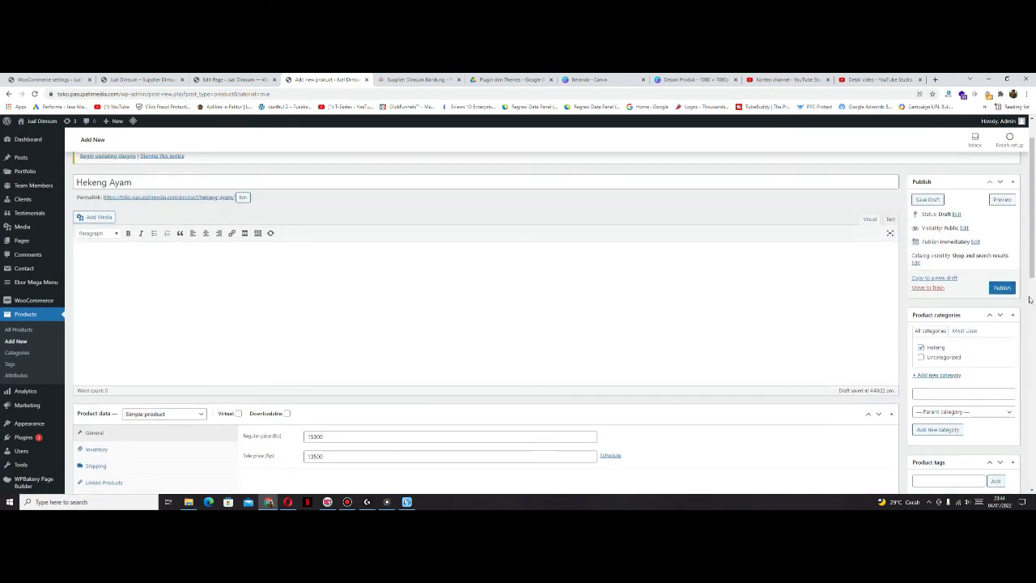
left_click(1004, 289)
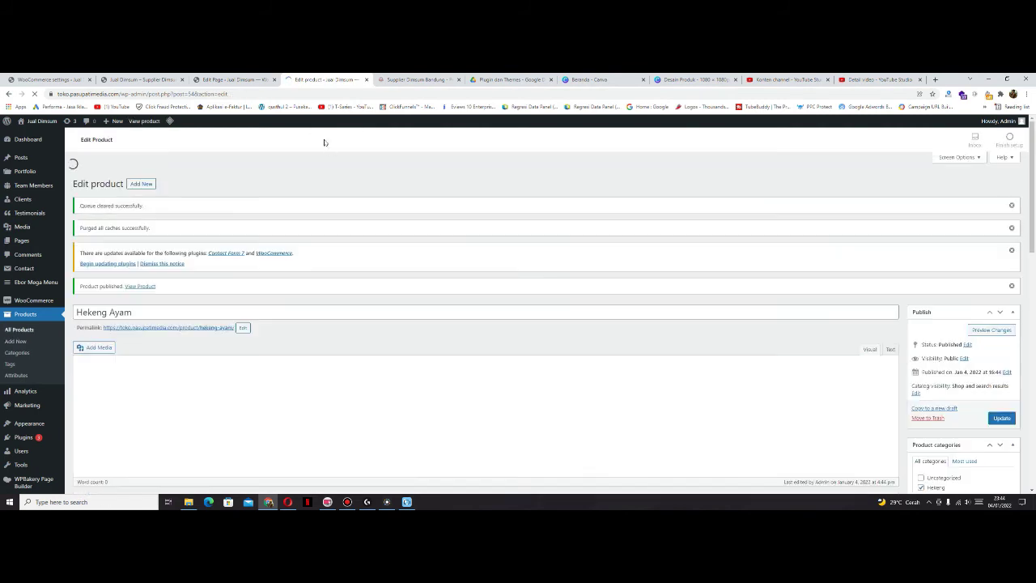
- Reload the shop's home page and check whether the newly published product is listed
left_click(142, 80)
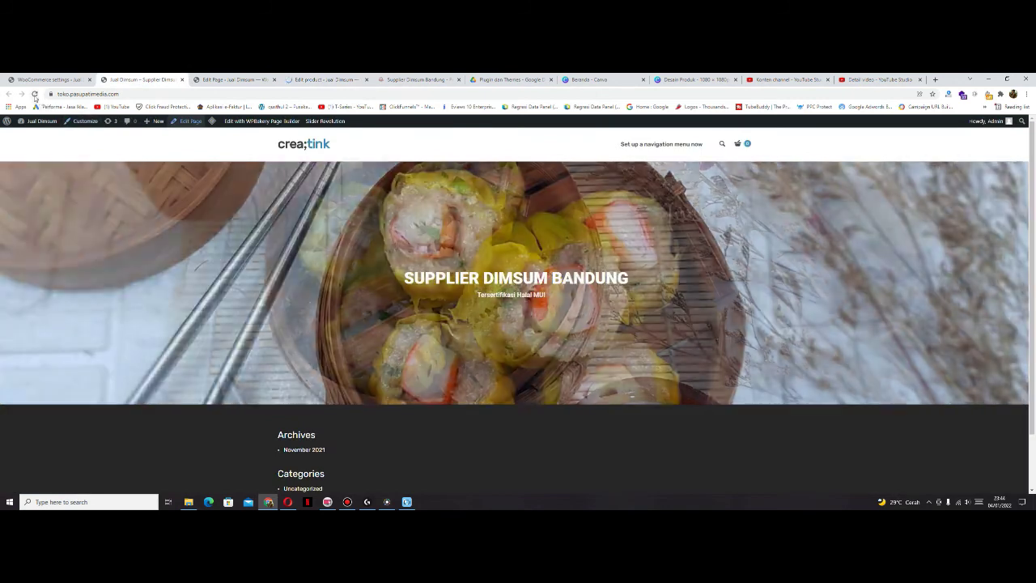
key("F5")
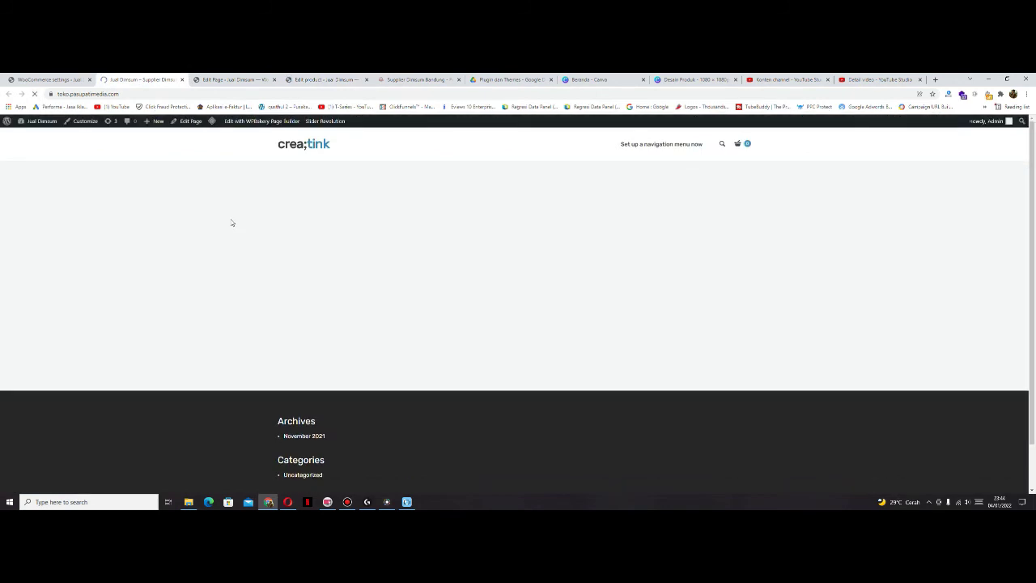
scroll(350, 259, "down", 2)
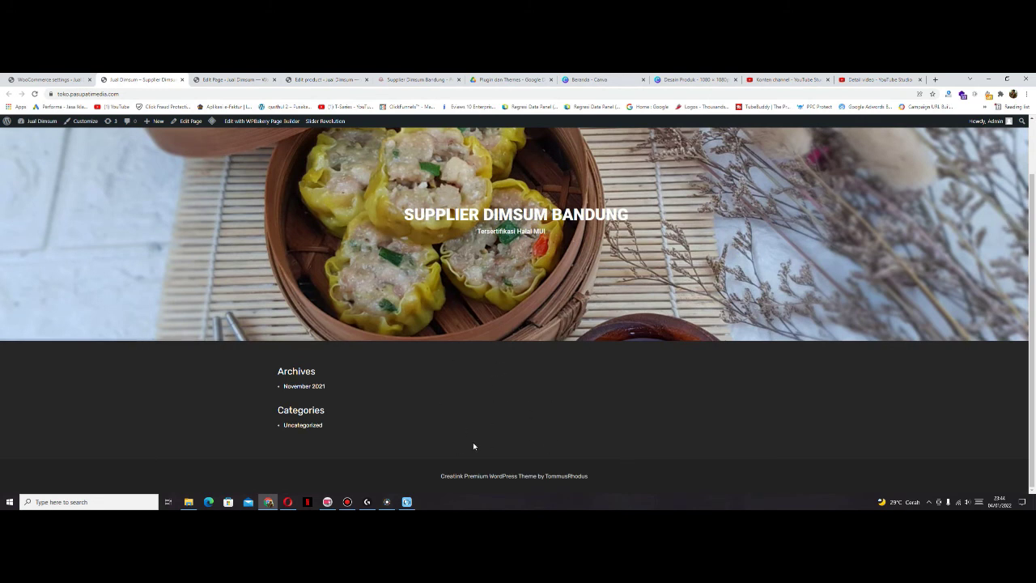
- Add a WooCommerce Products element to the empty row below the slider on the Supplier Dimsum Indonesia page
left_click(234, 79)
scroll(48, 344, "down", 3)
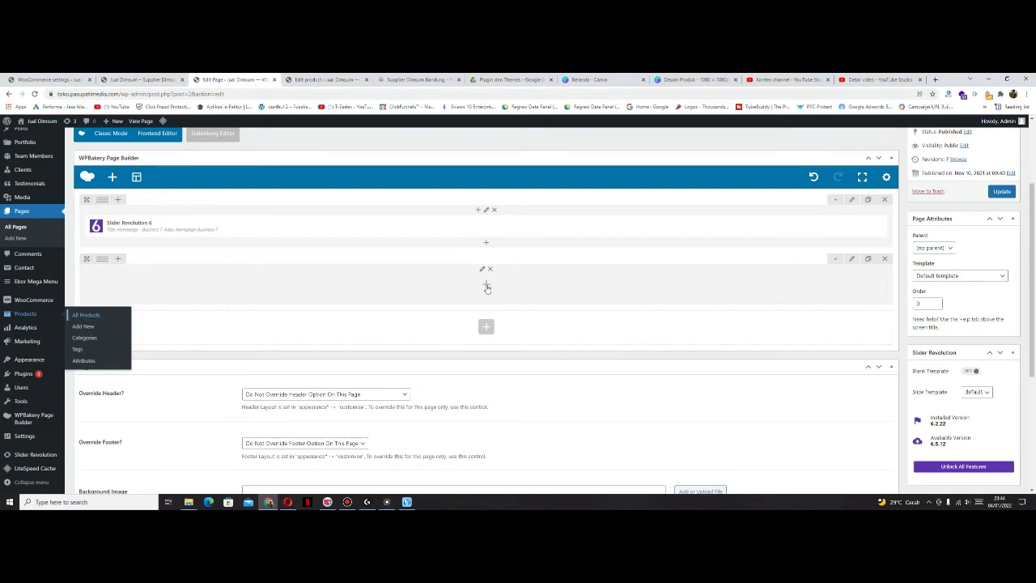
left_click(488, 296)
left_click(830, 149)
type("slo")
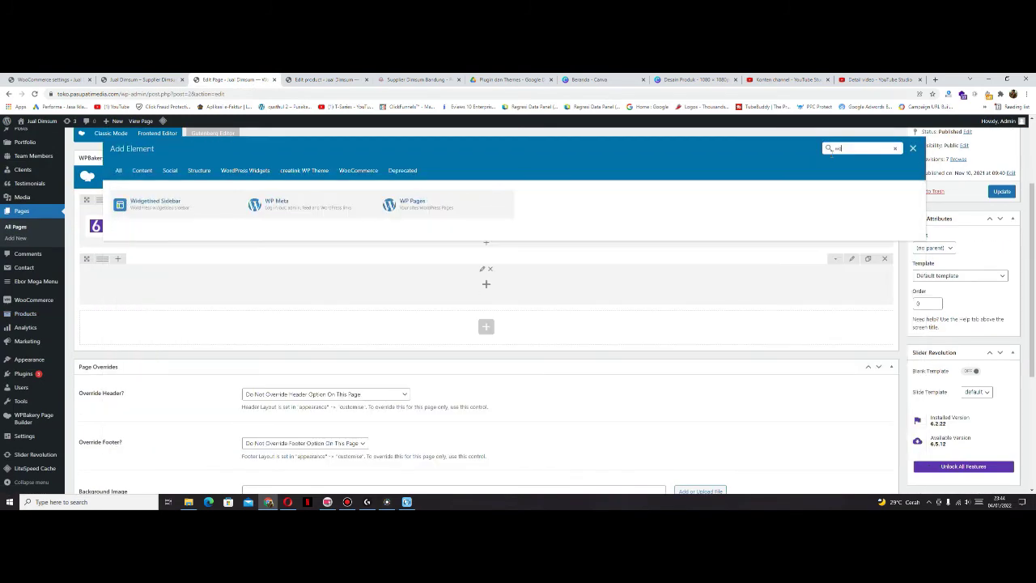
key("BackSpace")
key("BackSpace")
key("BackSpace")
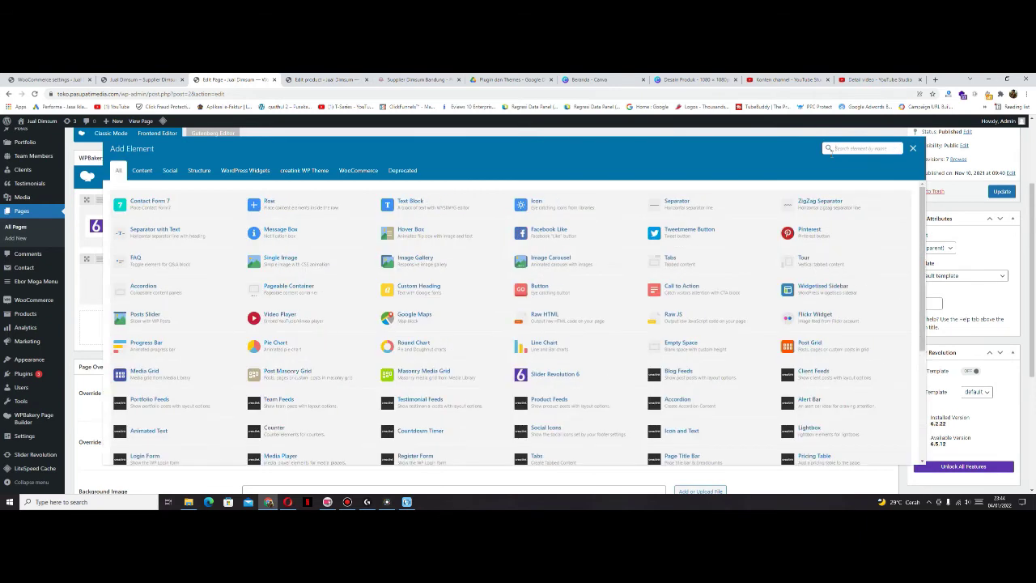
type("produ")
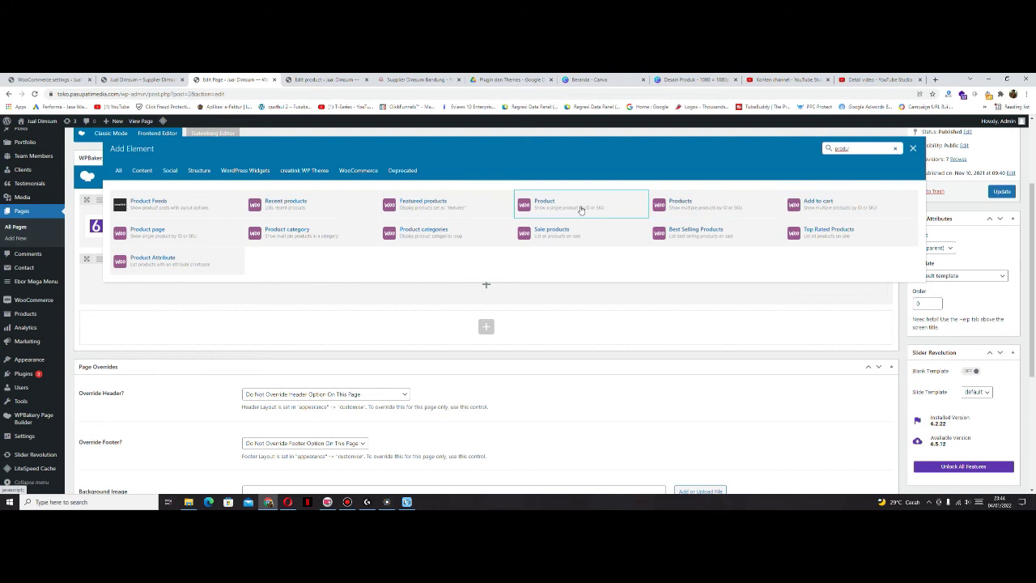
left_click(716, 209)
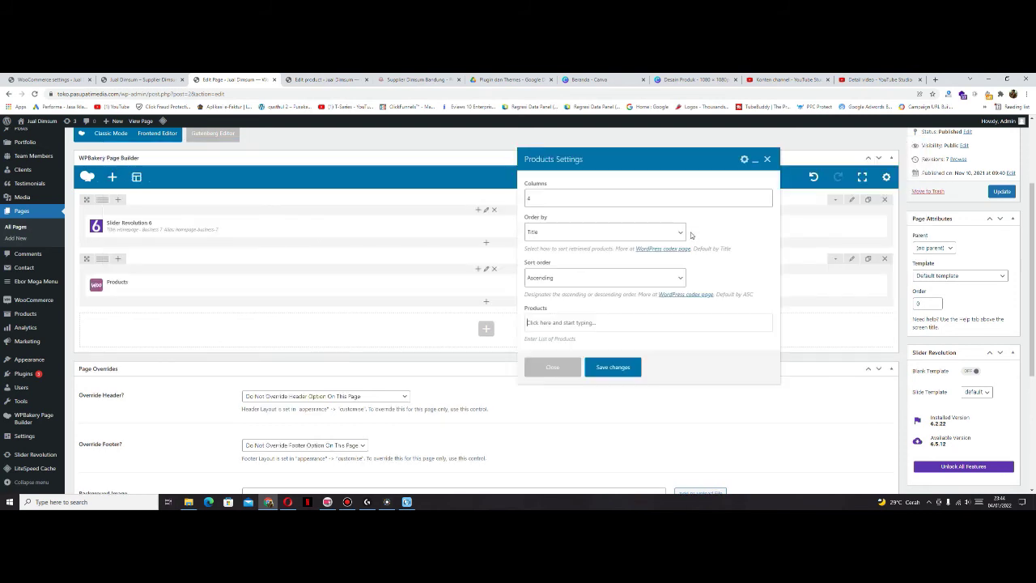
- Compare with the product grid on the Ngidam Dimsum site, set the Products element to 3 columns and save its settings
left_click(413, 79)
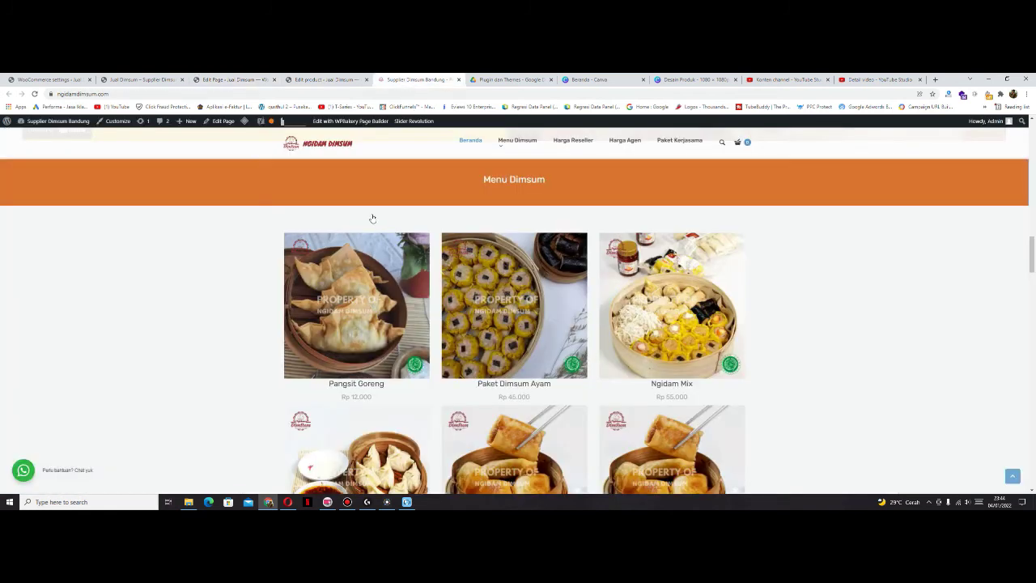
left_click(158, 79)
left_click(223, 80)
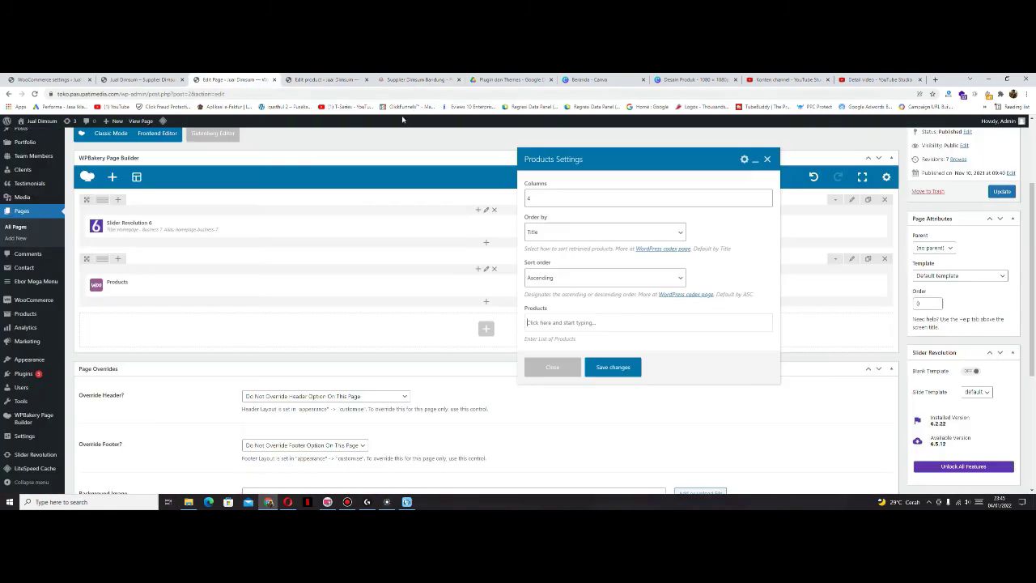
left_click(556, 199)
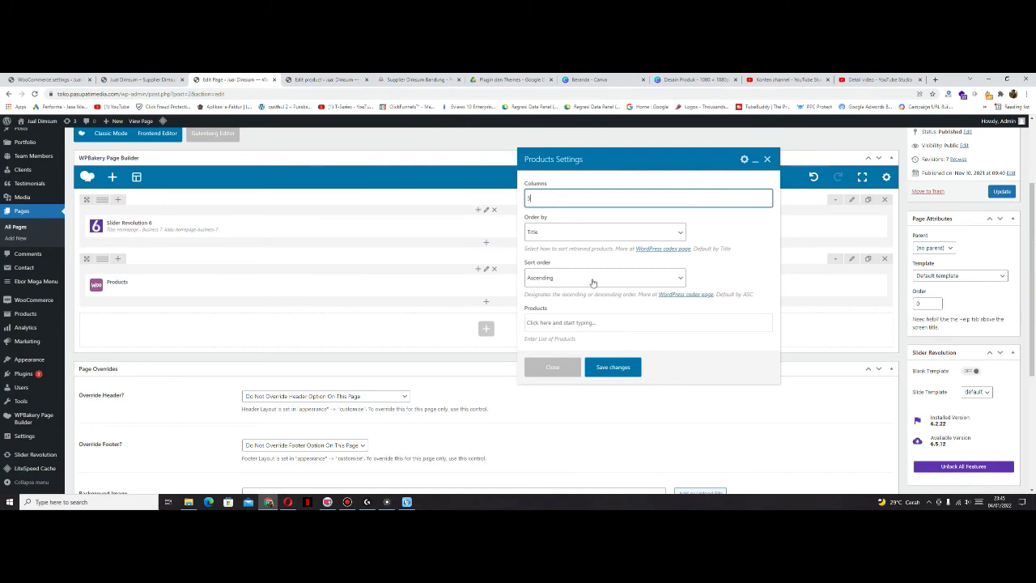
scroll(594, 280, "down", 2)
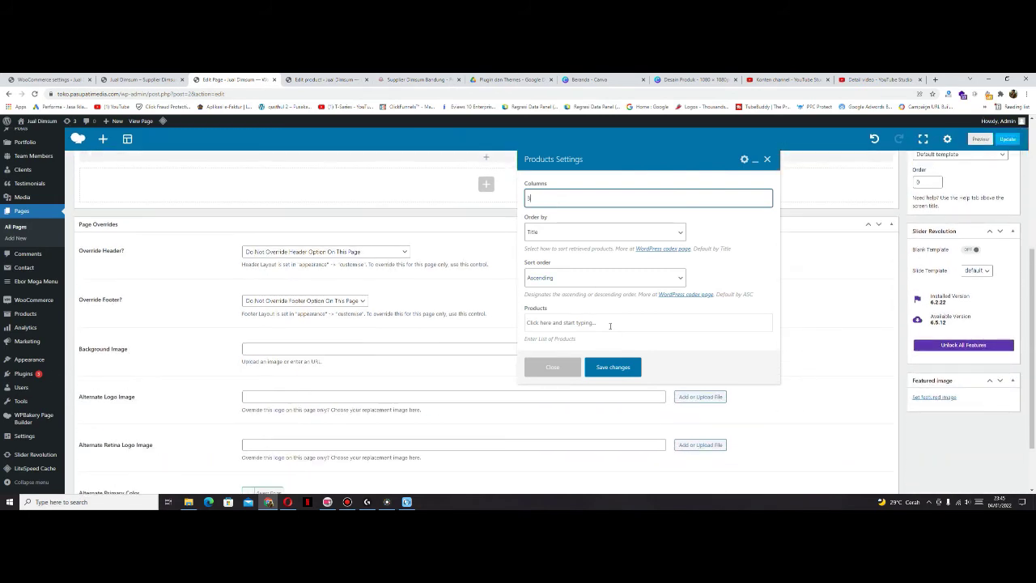
scroll(611, 329, "down", 1)
left_click(613, 367)
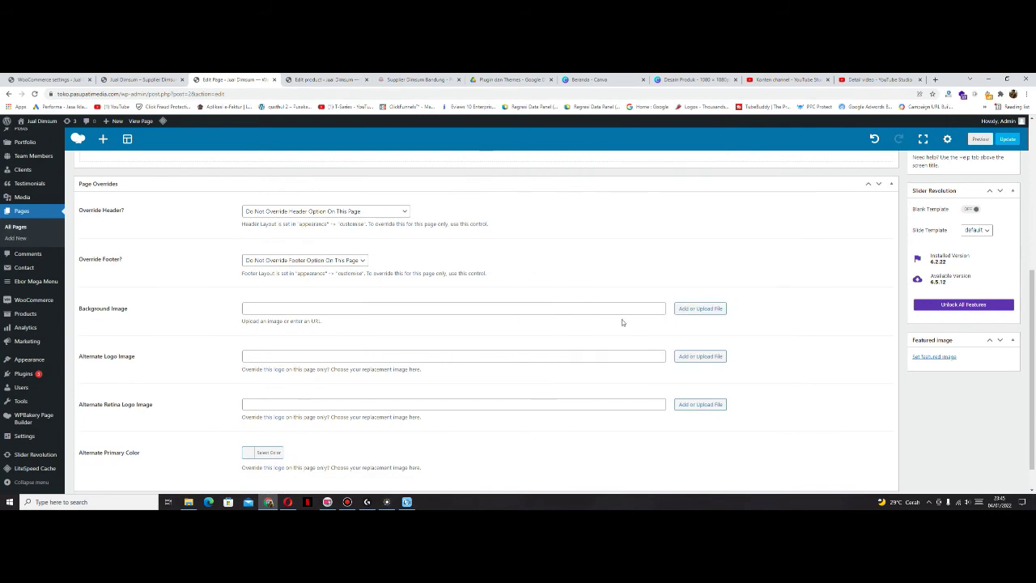
- Update the Supplier Dimsum Indonesia page with the new Products element
scroll(623, 320, "up", 5)
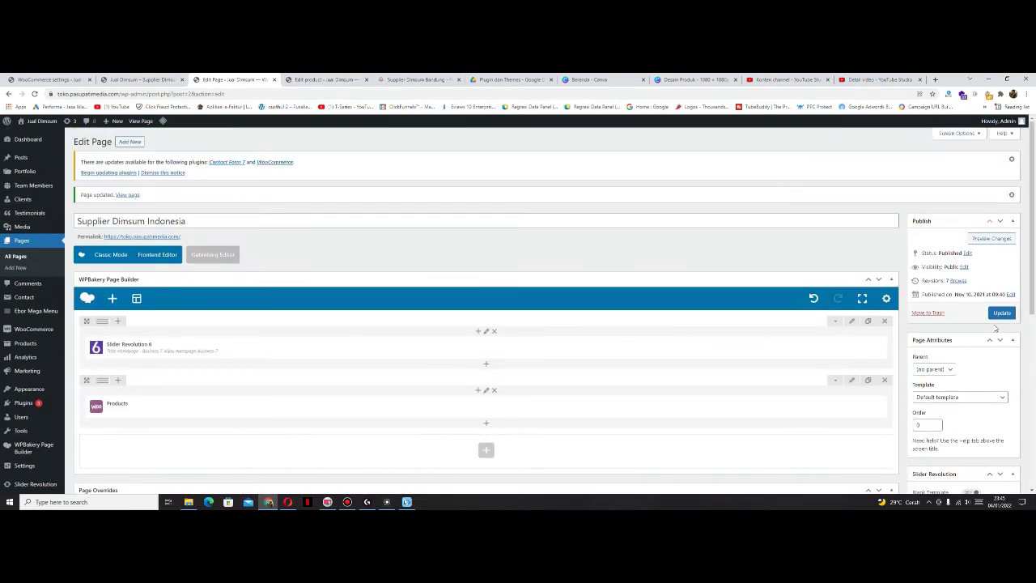
left_click(1001, 313)
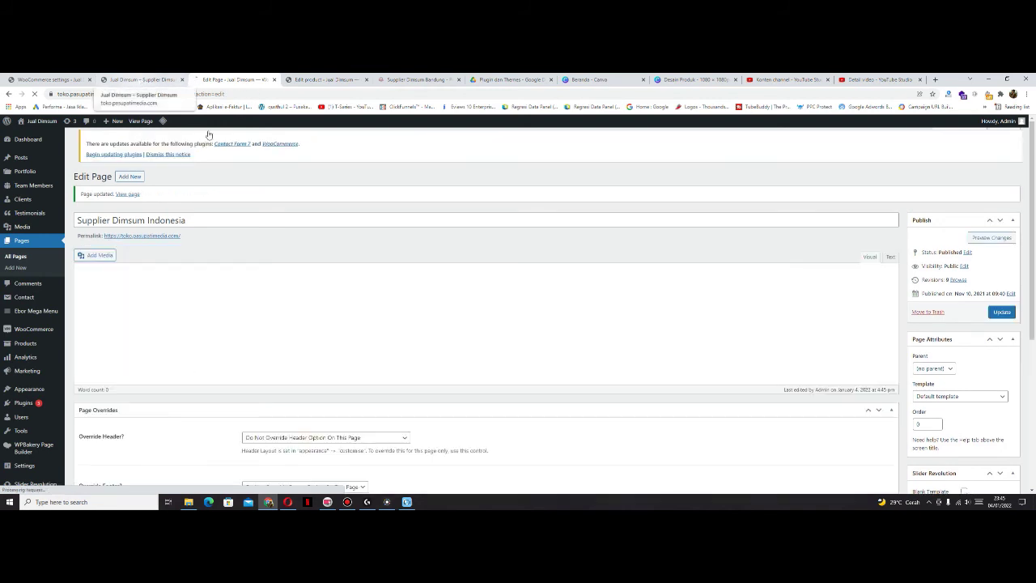
scroll(340, 292, "down", 2)
scroll(337, 298, "up", 2)
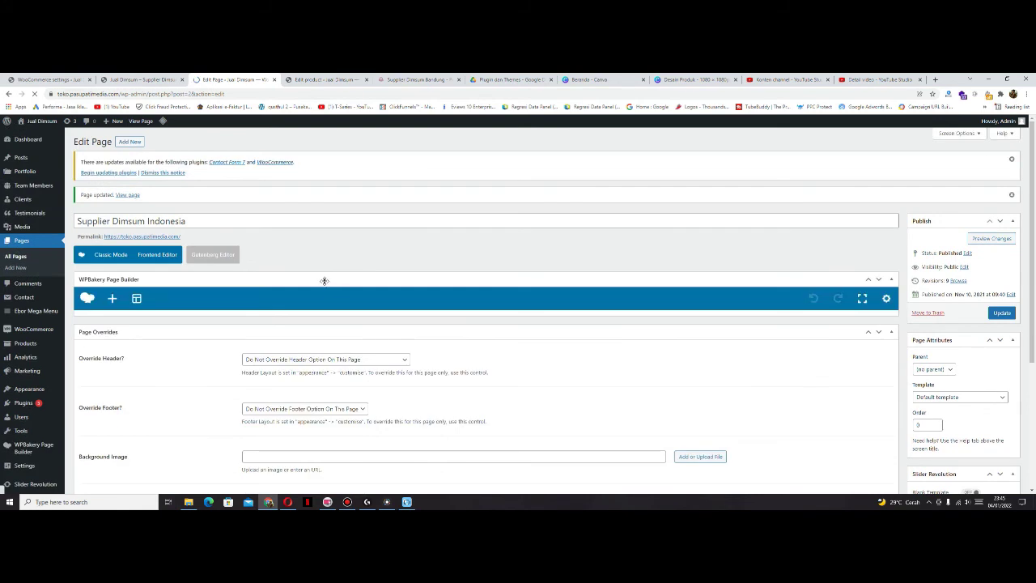
- Examine the product listing below the slider on the shop's home page and return to the page editor
left_click(141, 79)
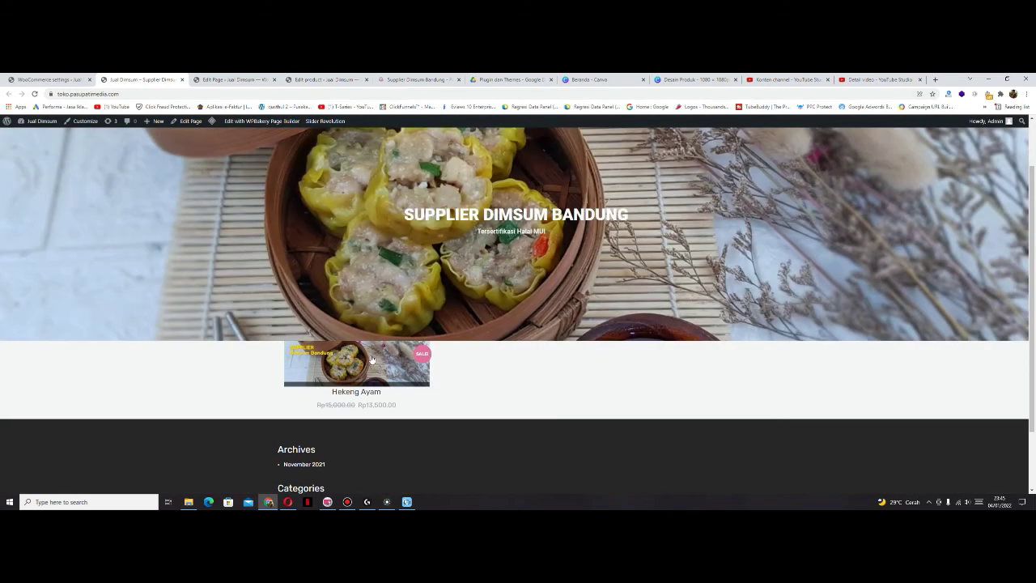
mouse_move(372, 356)
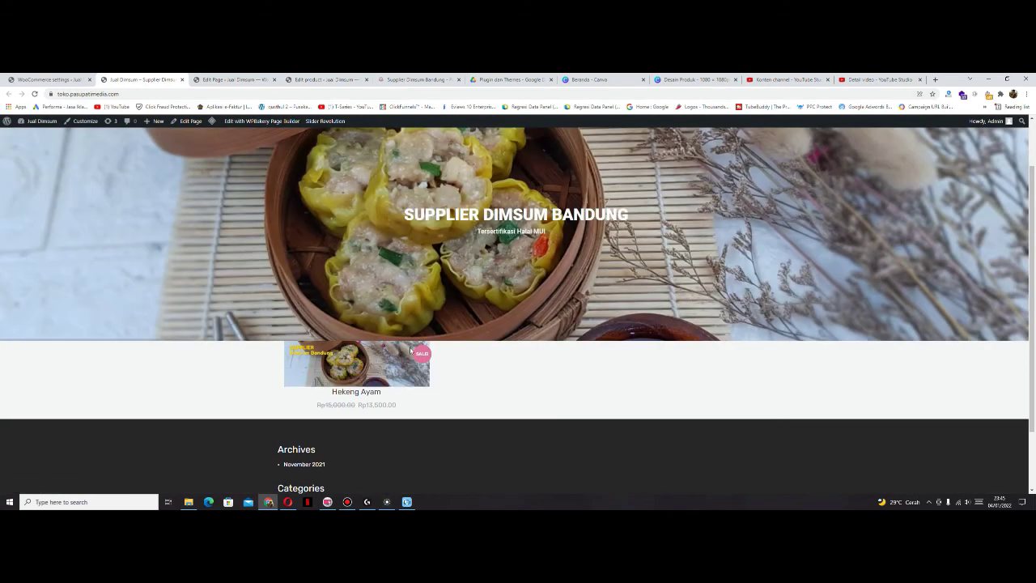
scroll(354, 373, "up", 1)
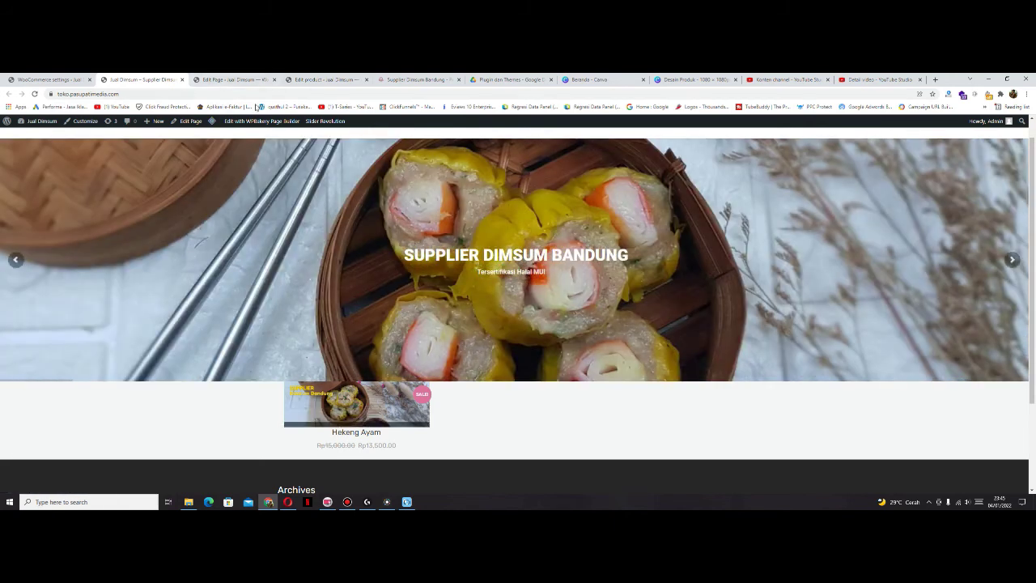
left_click(242, 81)
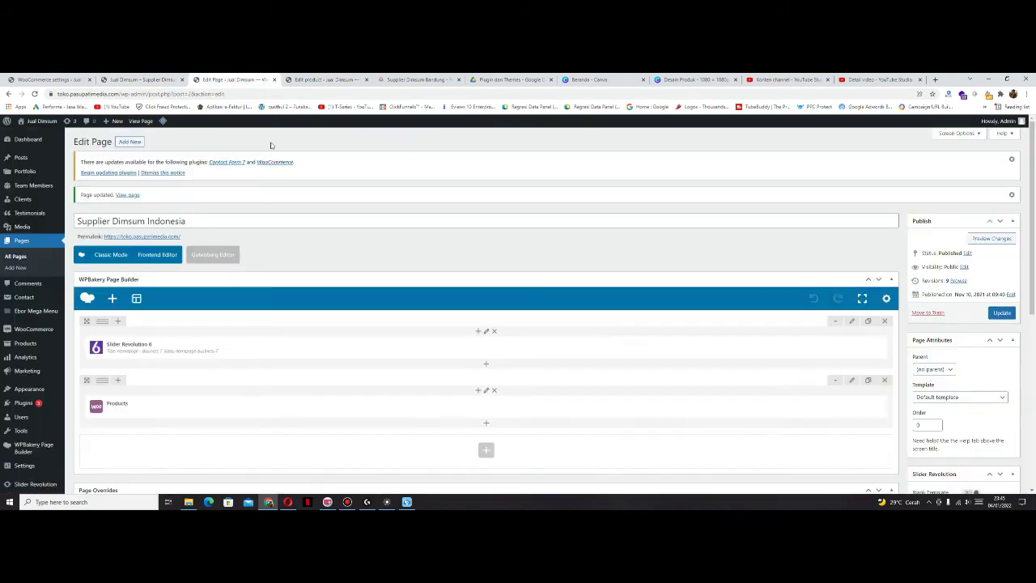
- Remove the second and third gallery images from the Hekeng Ayam product and update the product
scroll(599, 338, "down", 5)
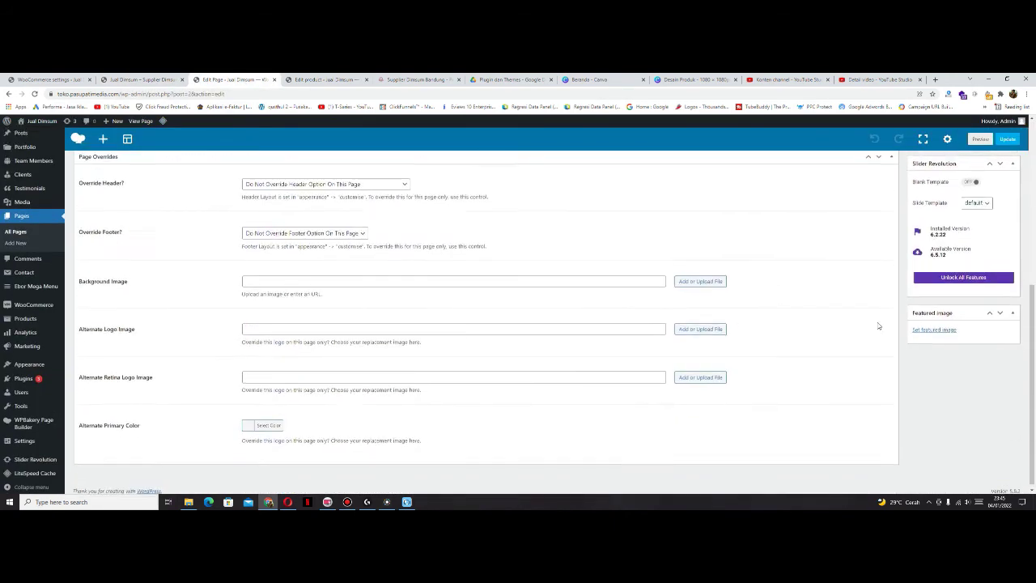
scroll(878, 325, "up", 4)
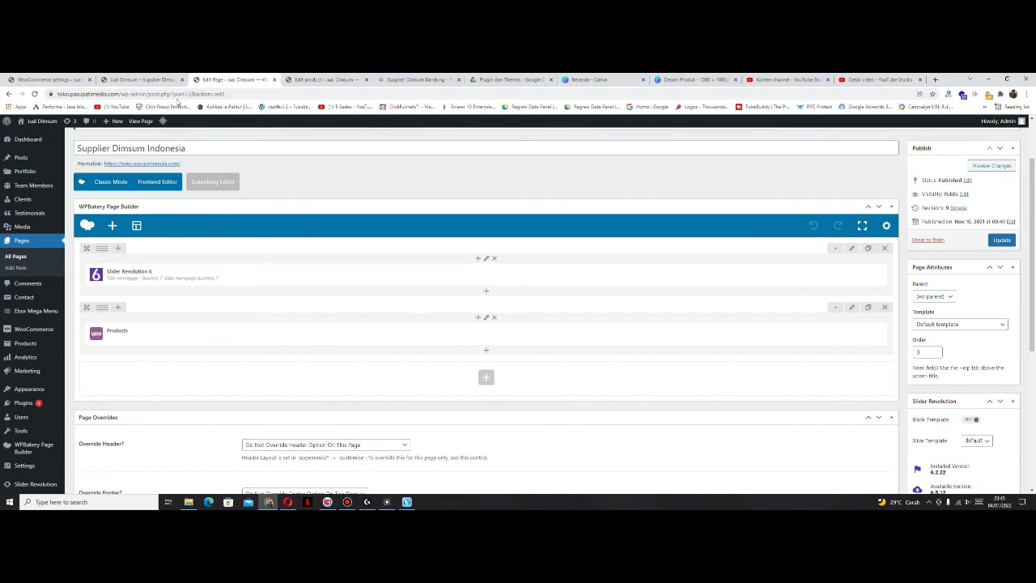
left_click(322, 80)
scroll(677, 363, "down", 10)
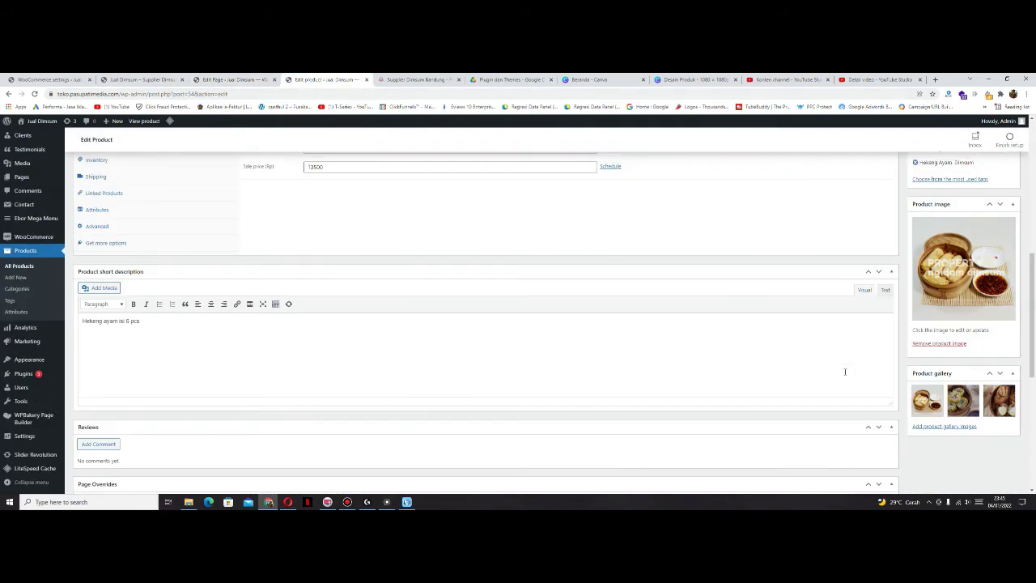
mouse_move(978, 385)
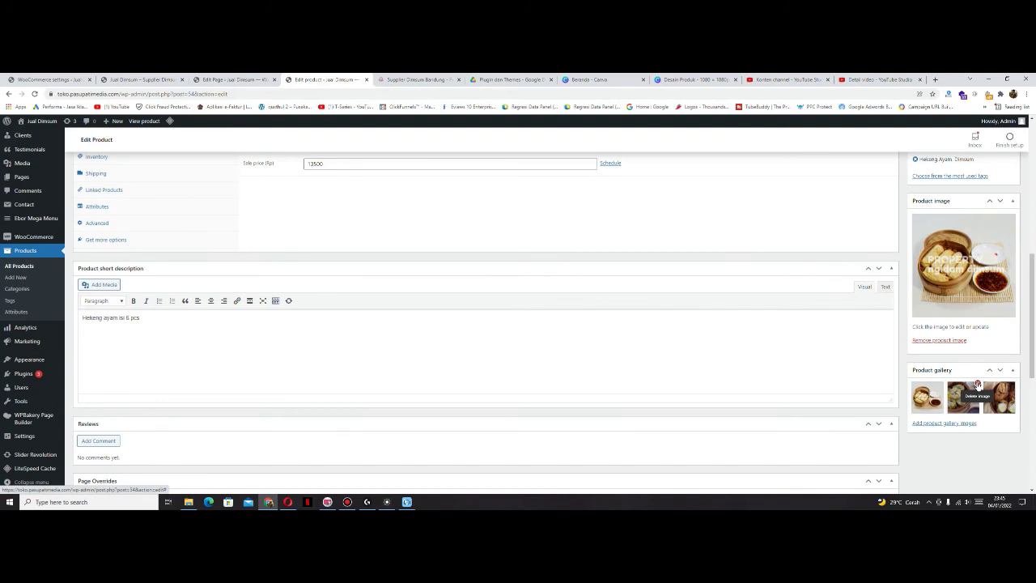
left_click(979, 385)
left_click(978, 386)
scroll(975, 372, "up", 10)
left_click(1003, 279)
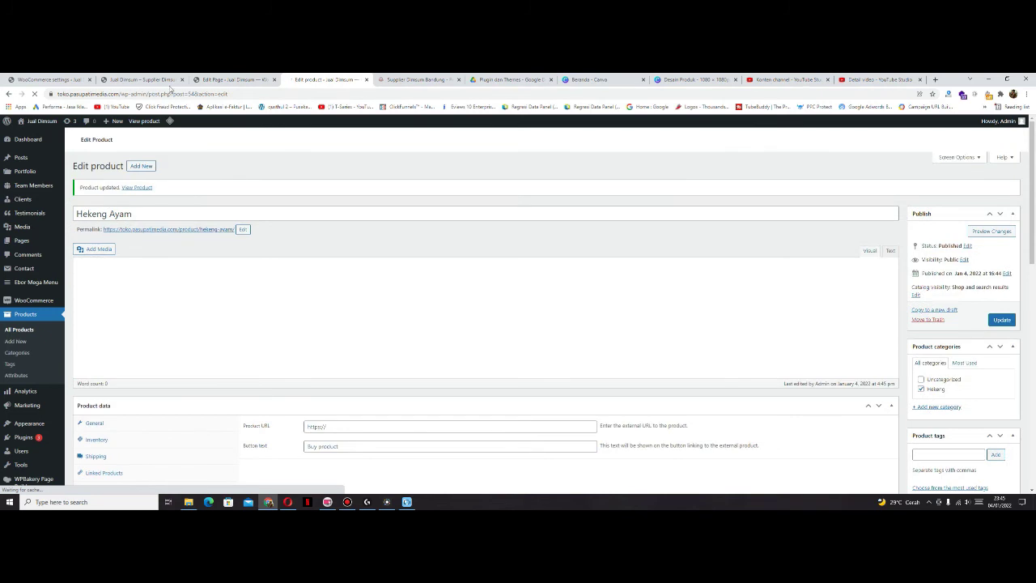
- Compare the Hekeng Ayam listing below the shop's home page slider with the product grid on the Ngidam Dimsum site
left_click(141, 79)
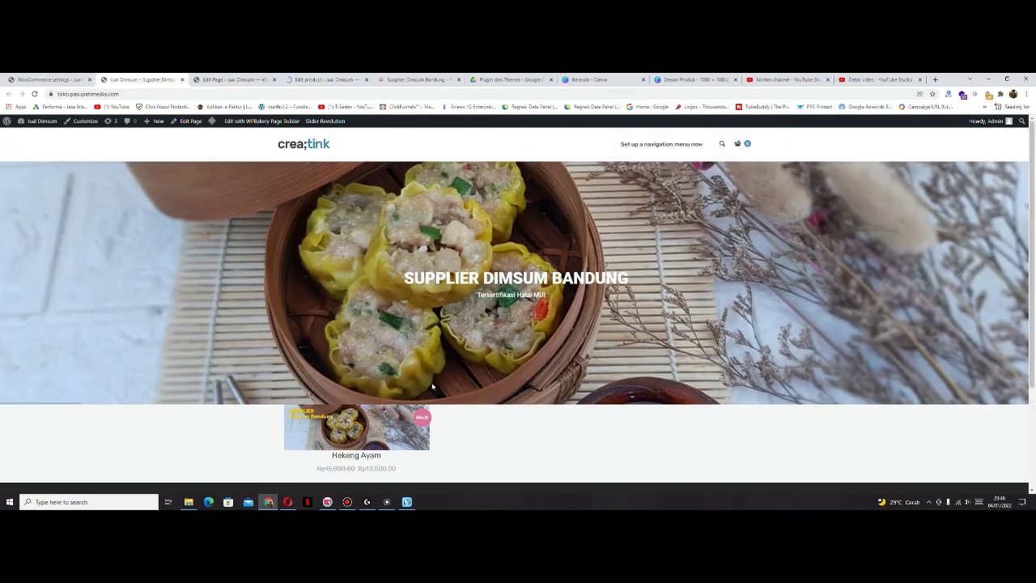
mouse_move(349, 419)
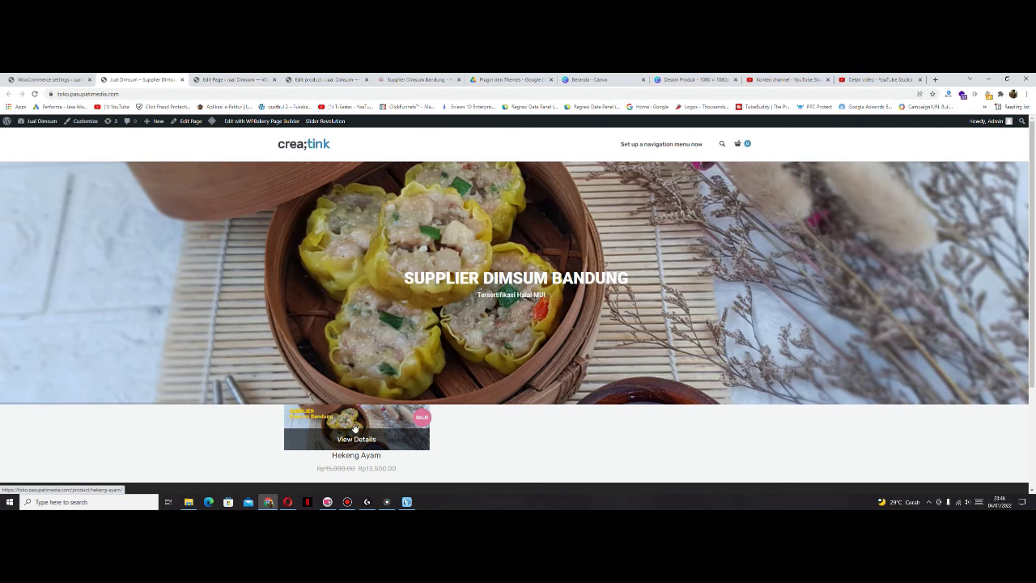
scroll(312, 431, "down", 1)
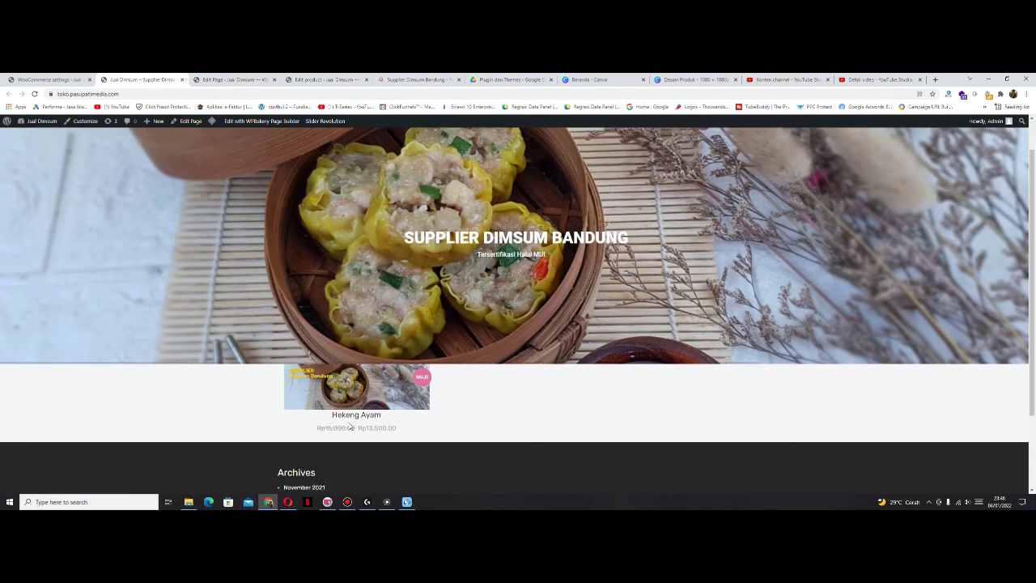
left_click(417, 79)
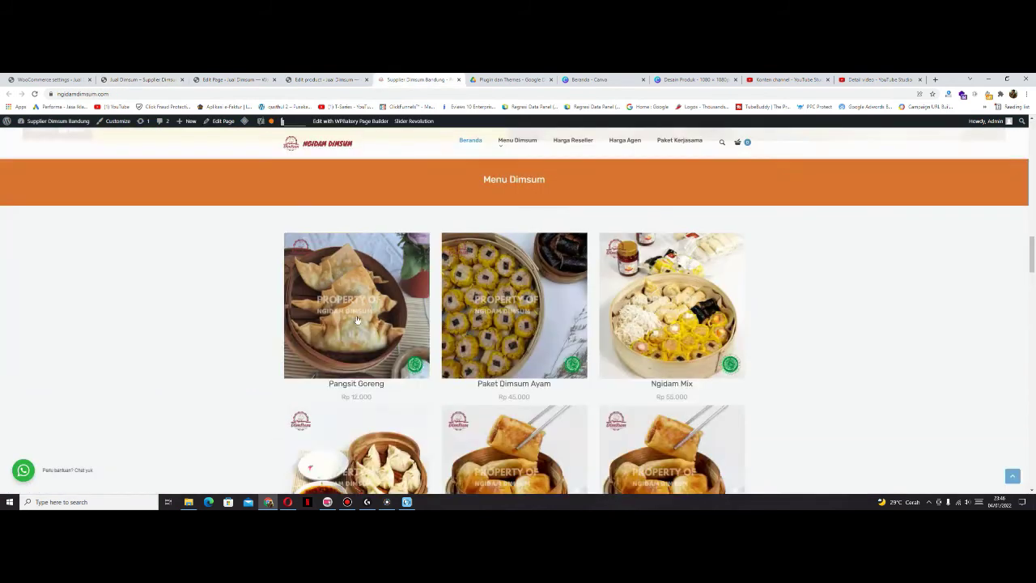
left_click(152, 80)
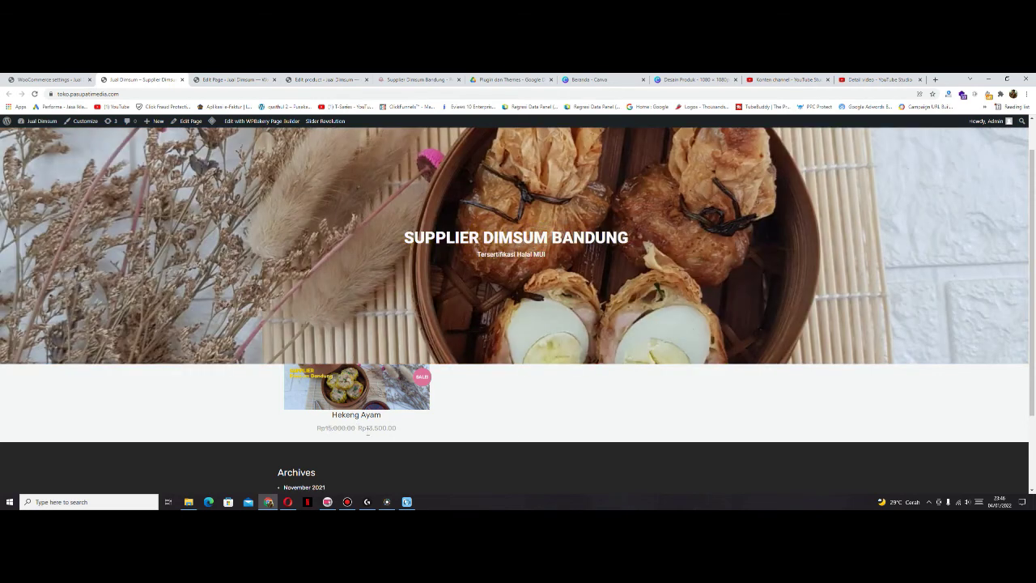
left_click(236, 80)
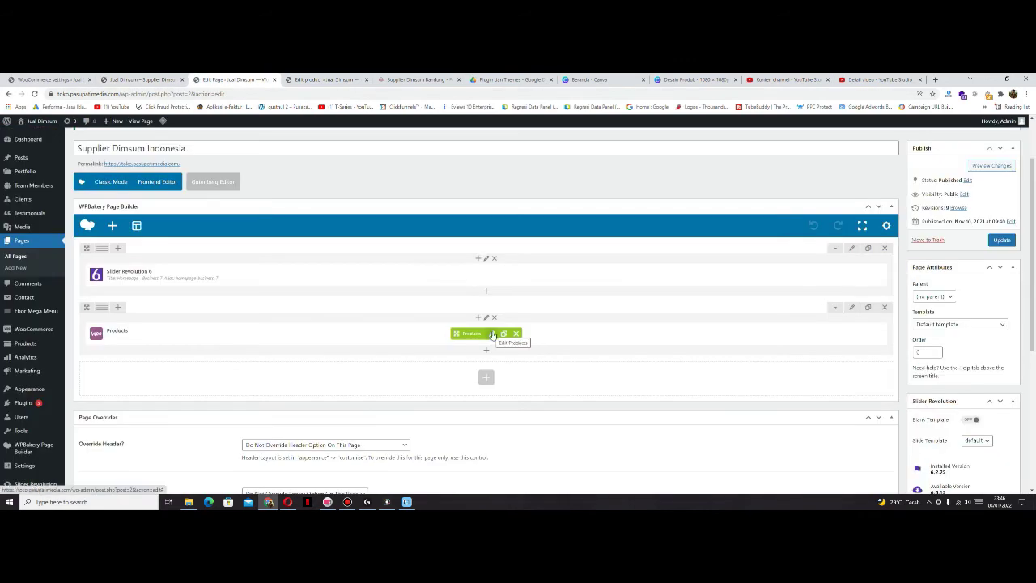
left_click(492, 334)
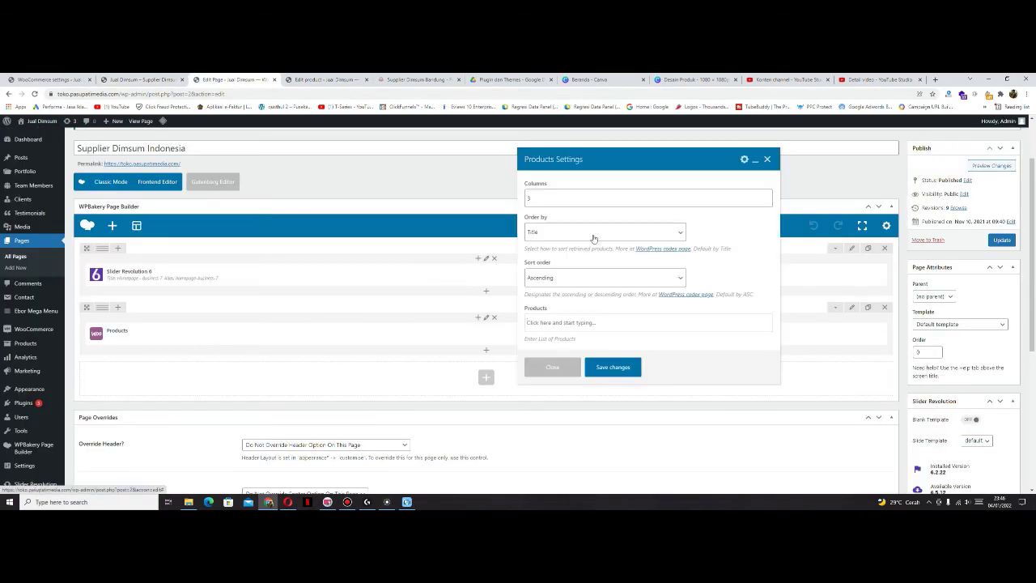
scroll(590, 264, "down", 1)
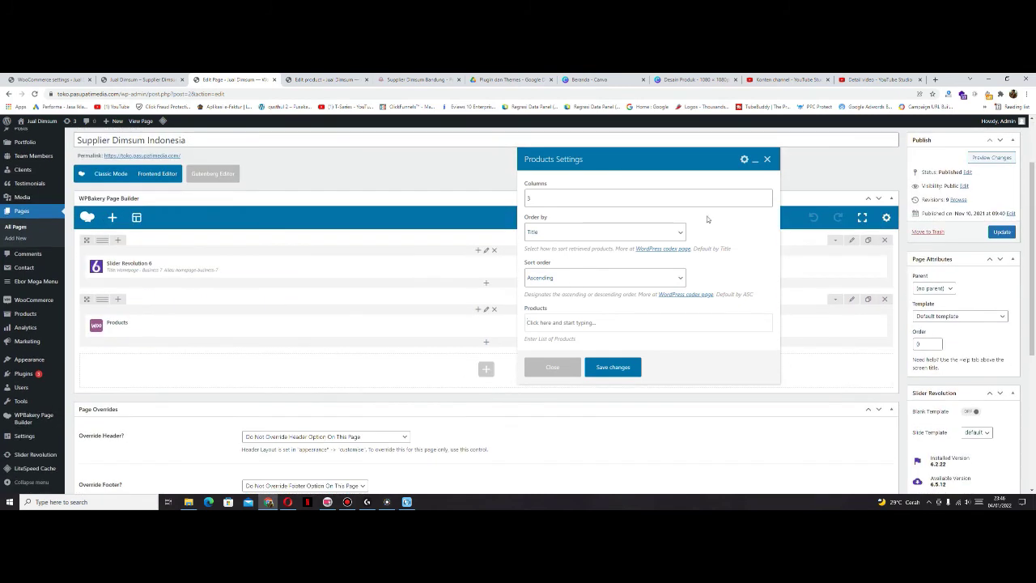
type("@@")
left_click_drag(552, 323, 502, 323)
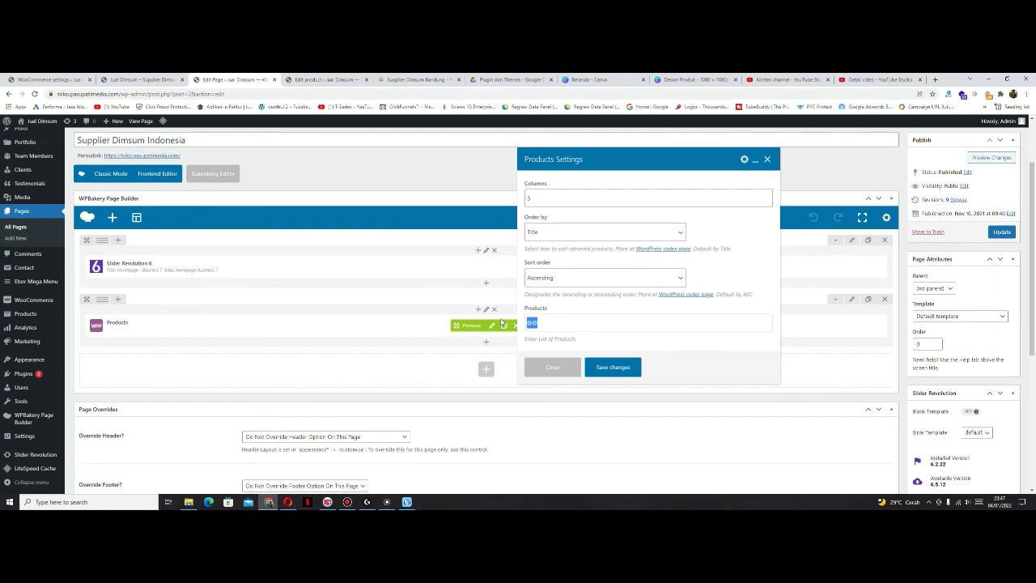
key("BackSpace")
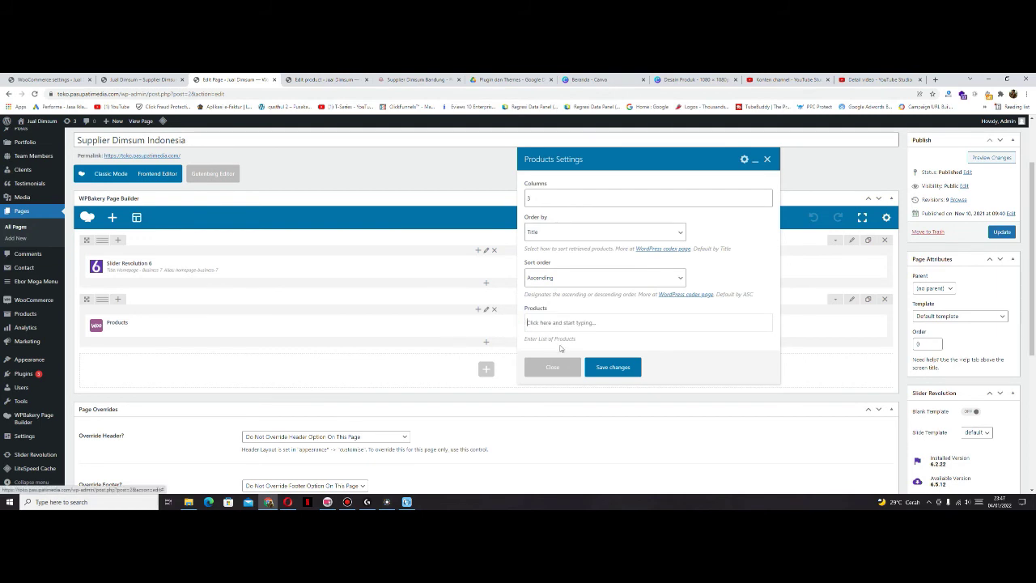
left_click(552, 368)
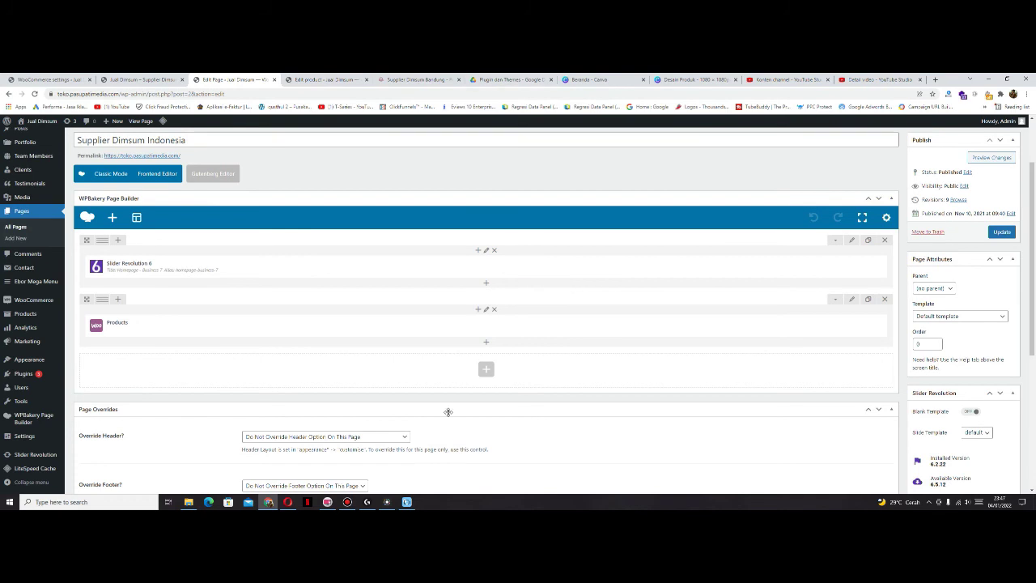
left_click(347, 502)
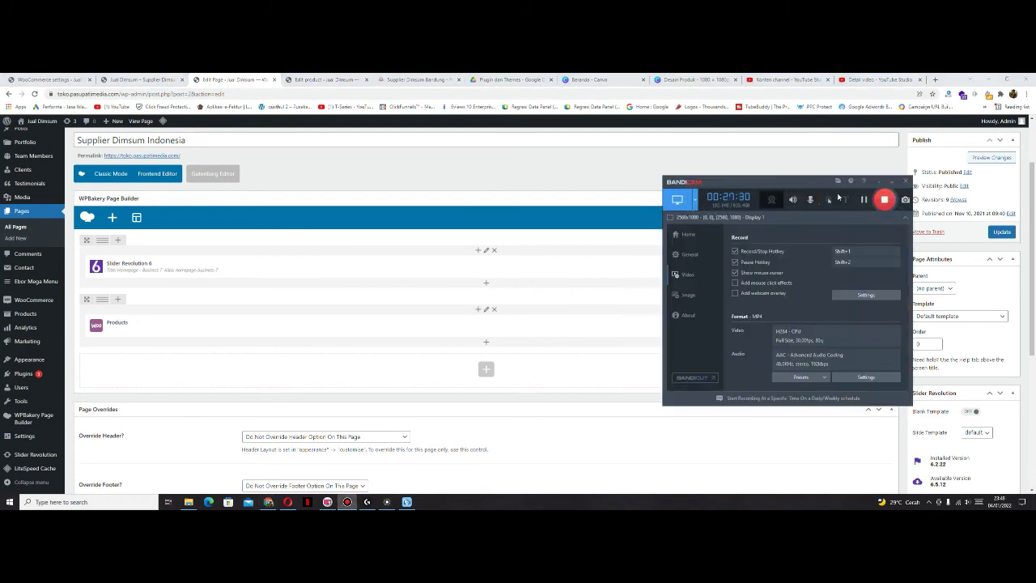
left_click(891, 181)
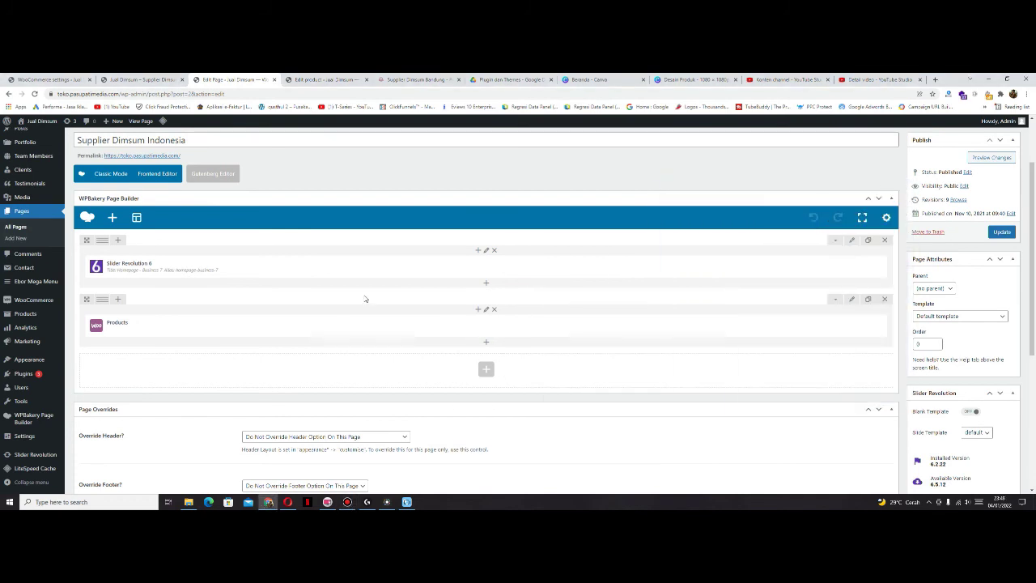
- Add an empty row to the Supplier Dimsum Indonesia page and place it between the slider and Products rows
mouse_move(490, 332)
scroll(490, 332, "up", 1)
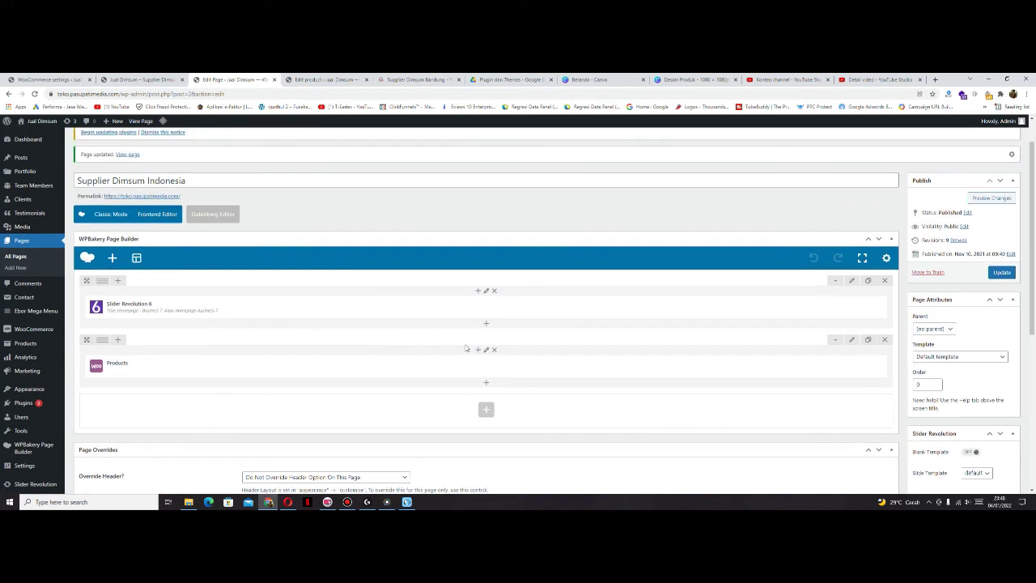
left_click(486, 411)
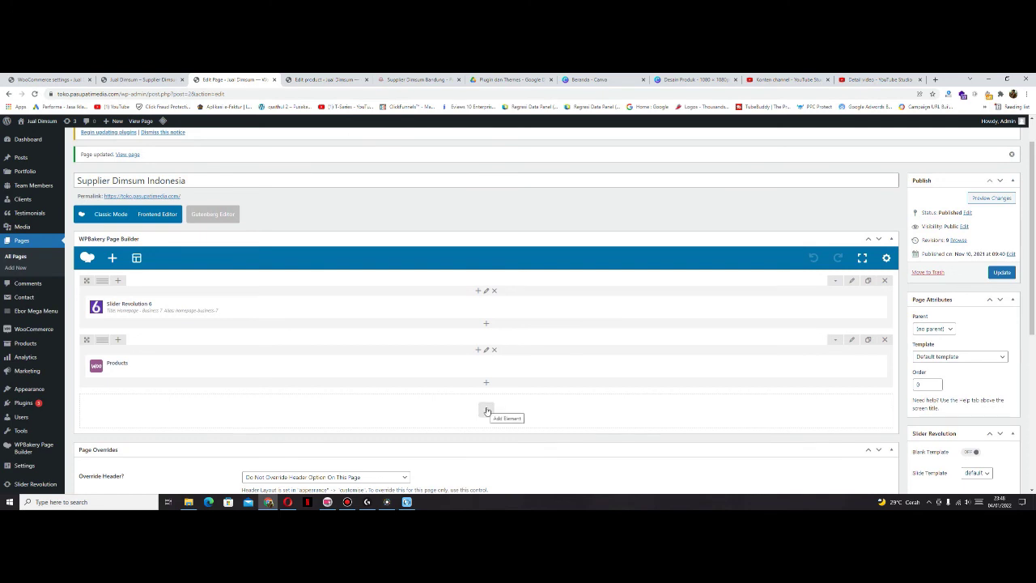
left_click(486, 411)
left_click(273, 208)
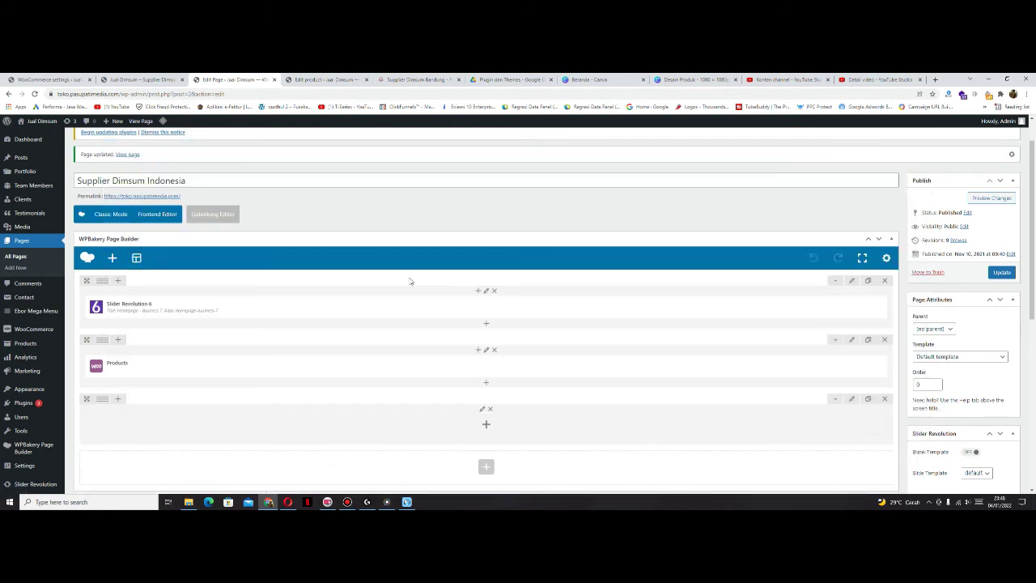
scroll(73, 368, "down", 1)
left_click_drag(89, 359, 101, 302)
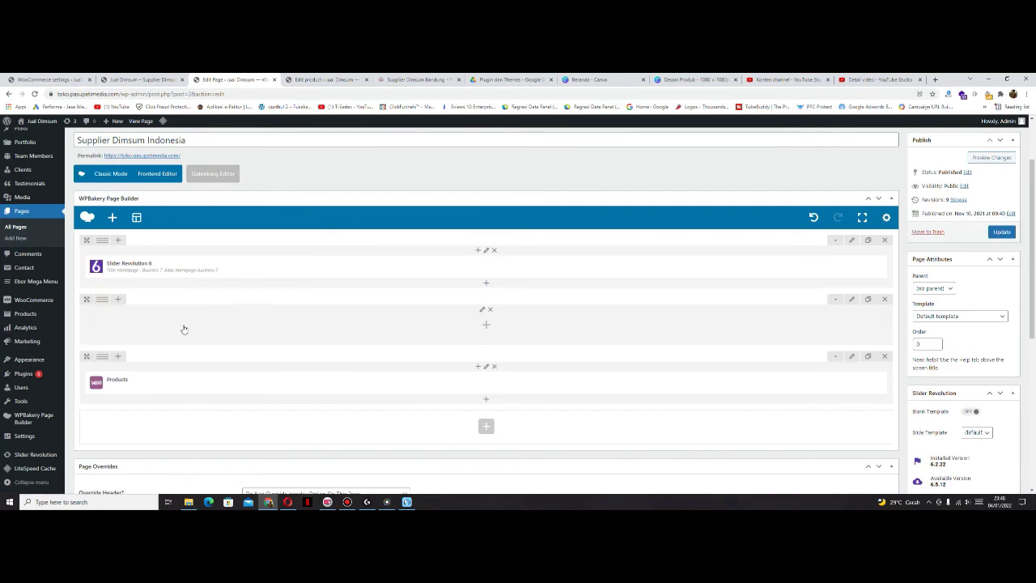
- Add an Empty Space element 32px high to the new row between the slider and the products
left_click(466, 327)
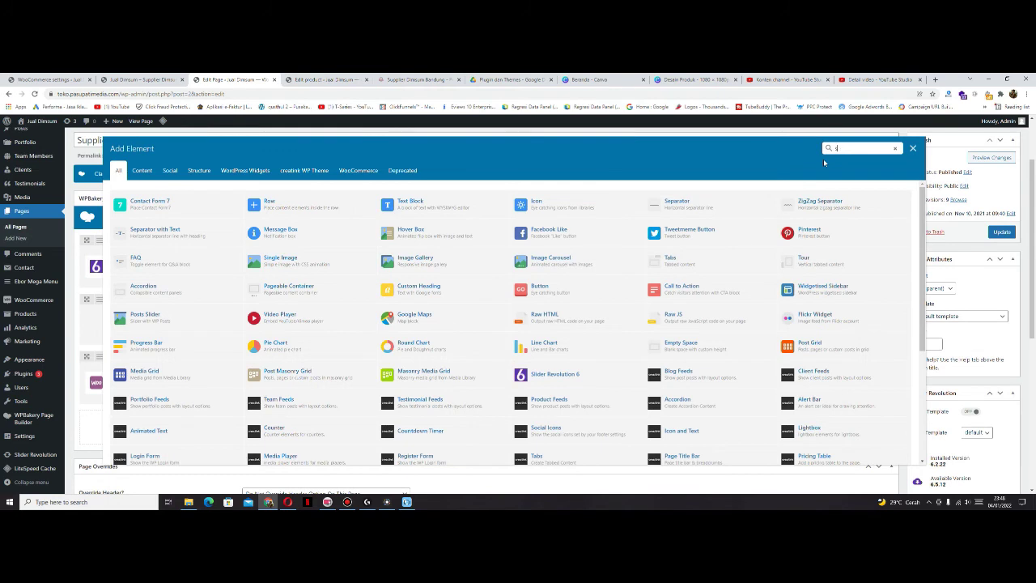
type("space")
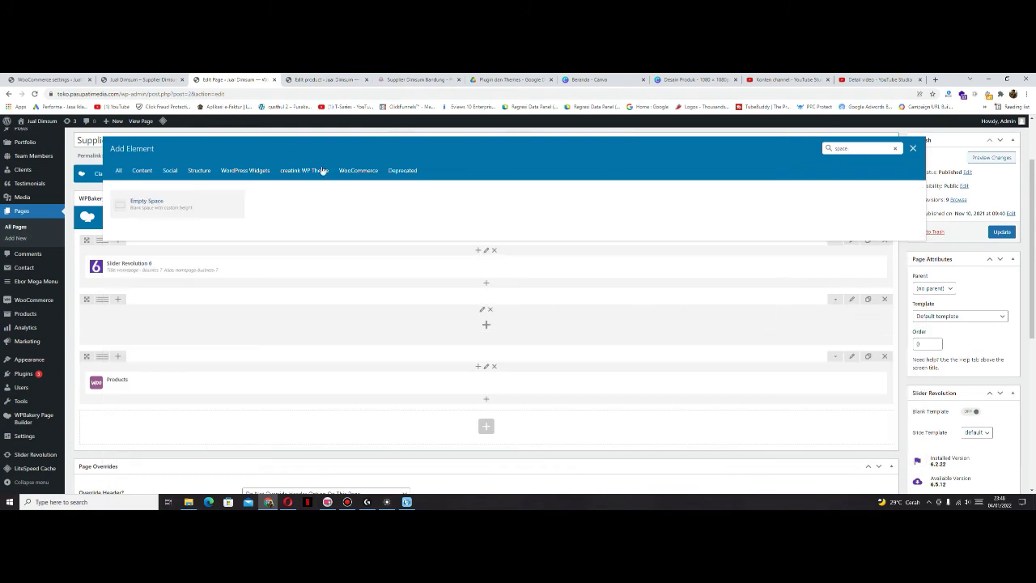
left_click(219, 198)
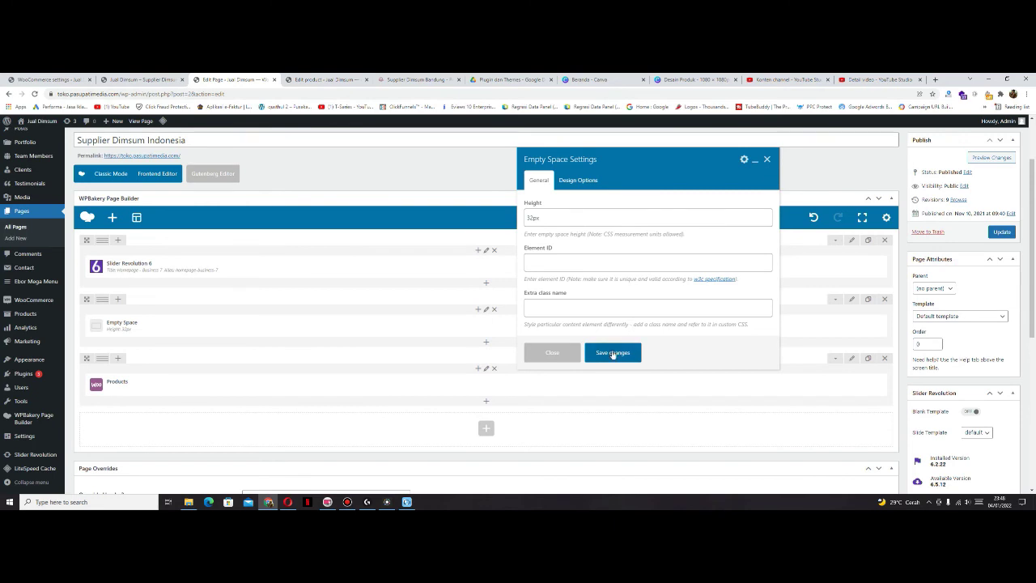
left_click(613, 353)
- Add a Custom Heading below the Empty Space element with the text "Supplier Dimsum Murah"
scroll(590, 314, "down", 1)
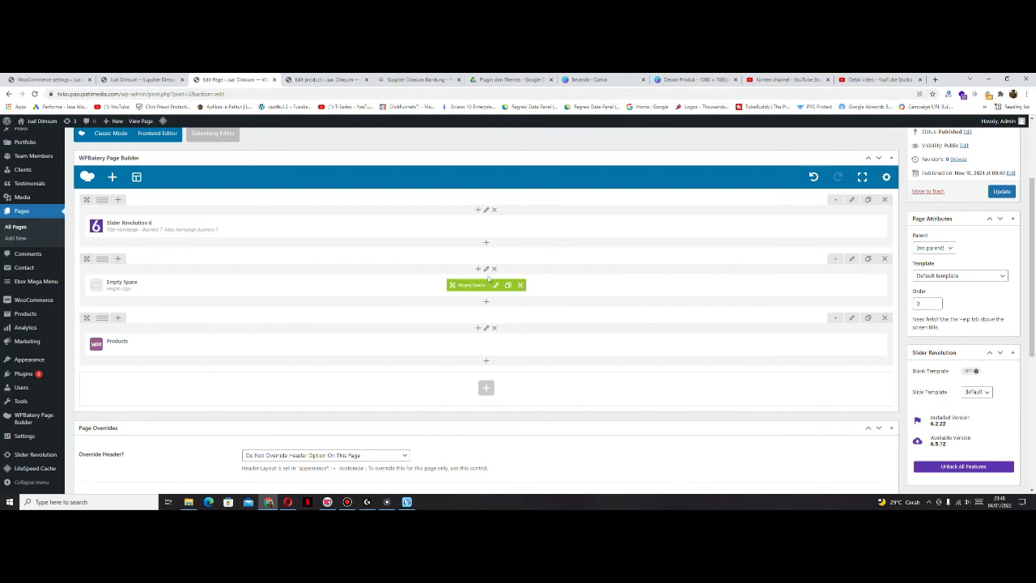
left_click(487, 304)
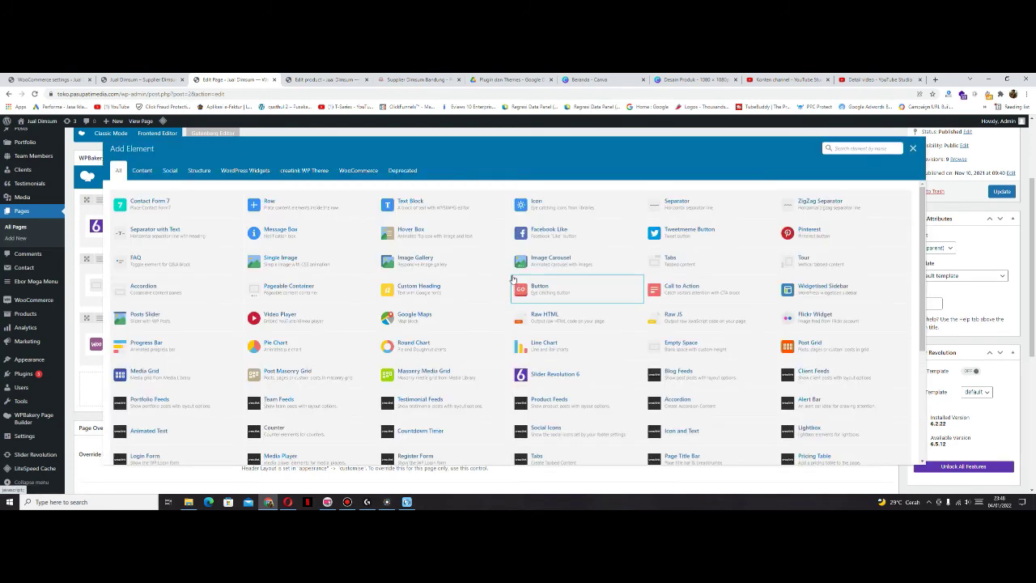
left_click(426, 290)
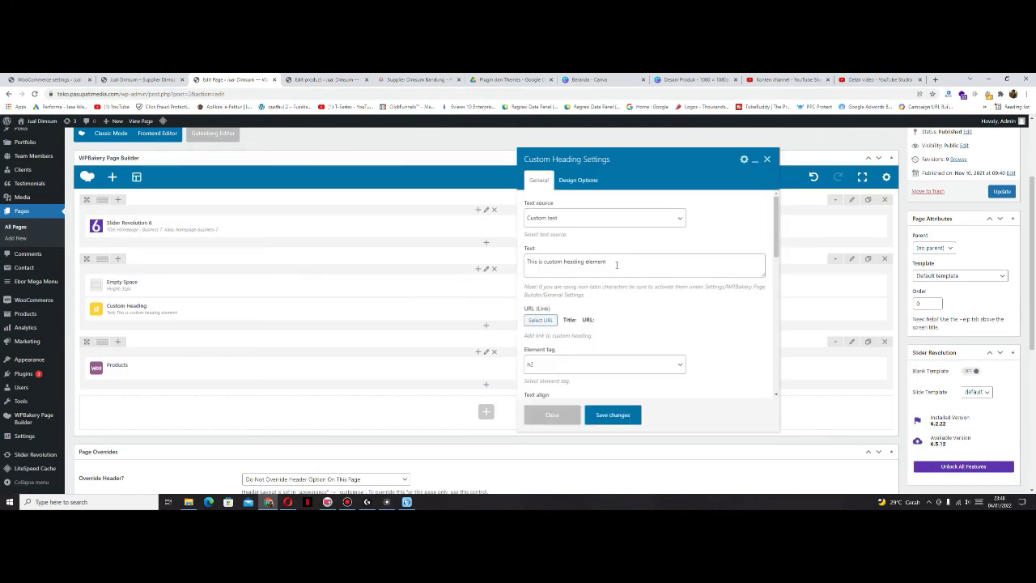
left_click_drag(617, 265, 526, 262)
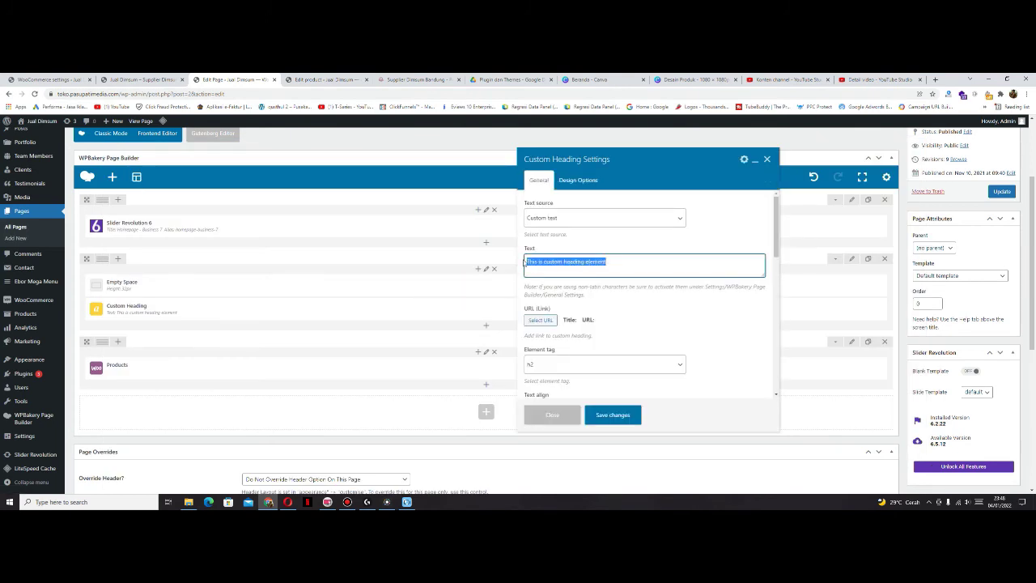
type("Supplier Dimsum Murah")
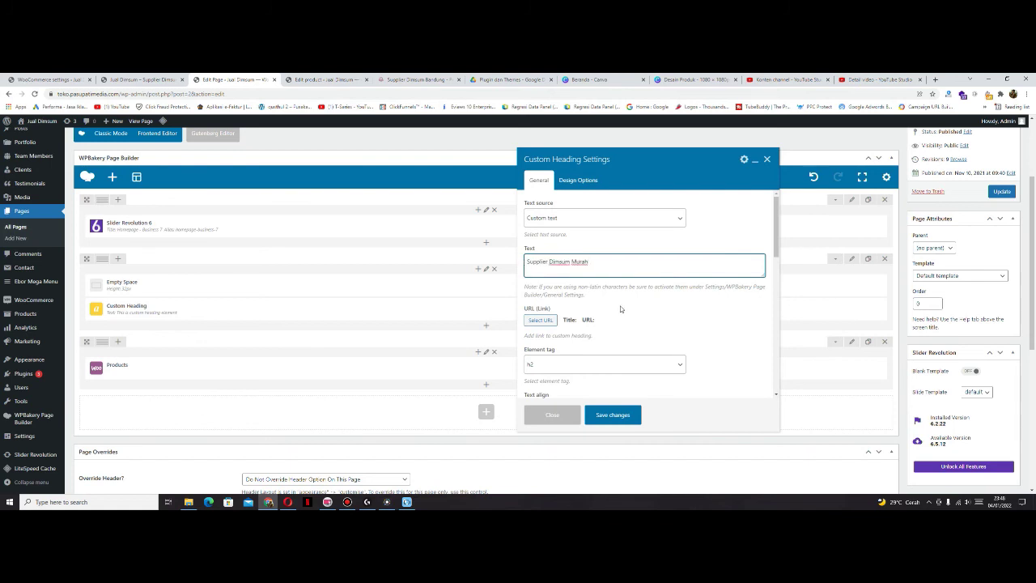
- Center the custom heading's text and make it use the theme's default font family
scroll(621, 308, "down", 1)
left_click(607, 330)
left_click(583, 360)
scroll(624, 331, "down", 1)
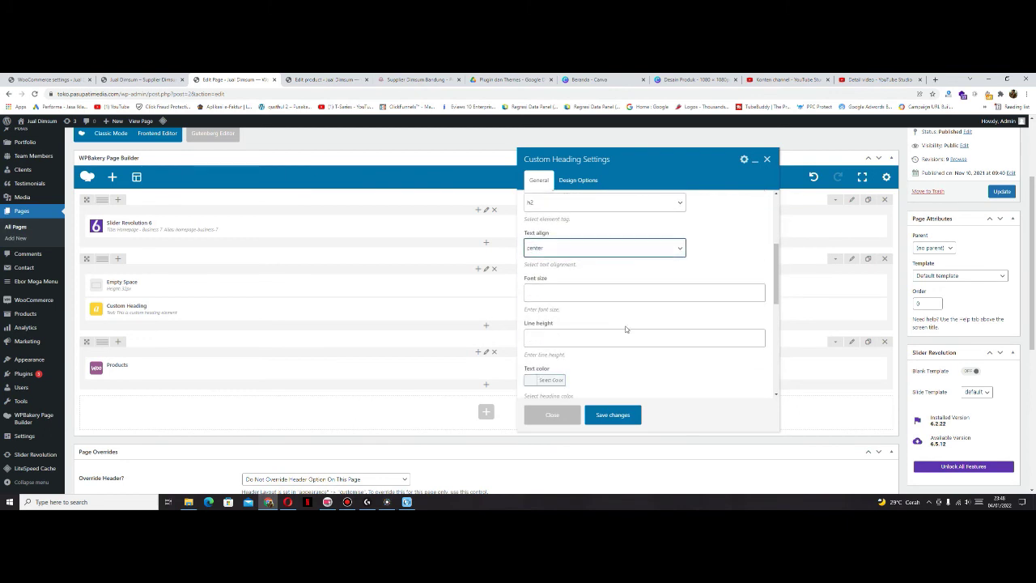
scroll(576, 287, "down", 2)
left_click(532, 300)
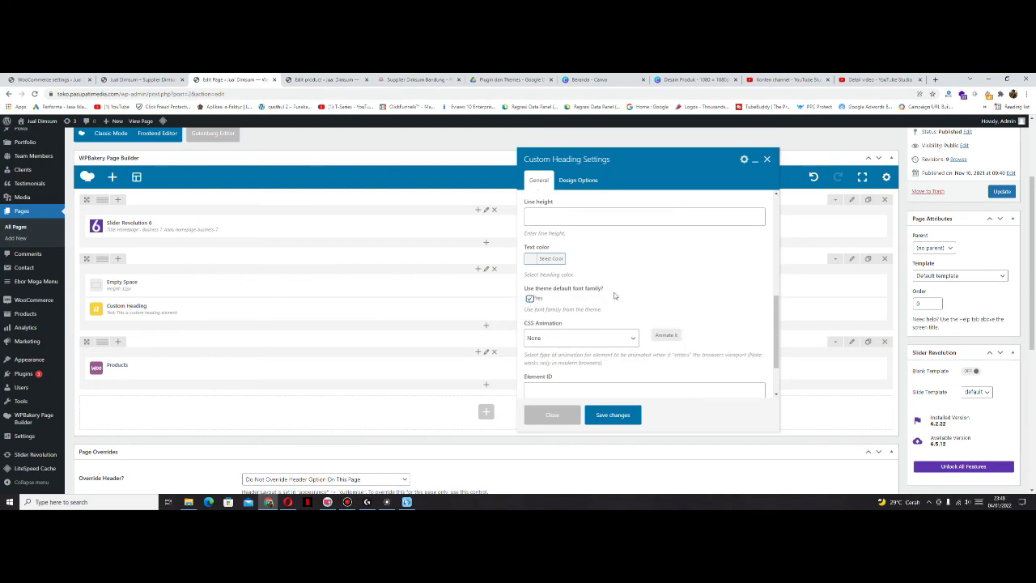
scroll(604, 304, "down", 1)
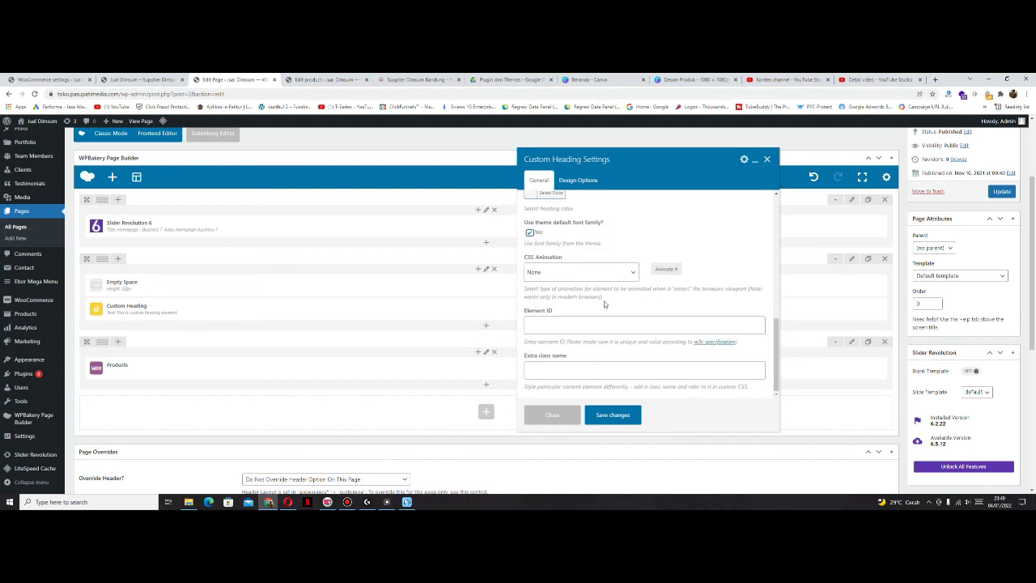
- Check the custom heading's design options and text source choices, and close its settings without saving
scroll(605, 292, "up", 6)
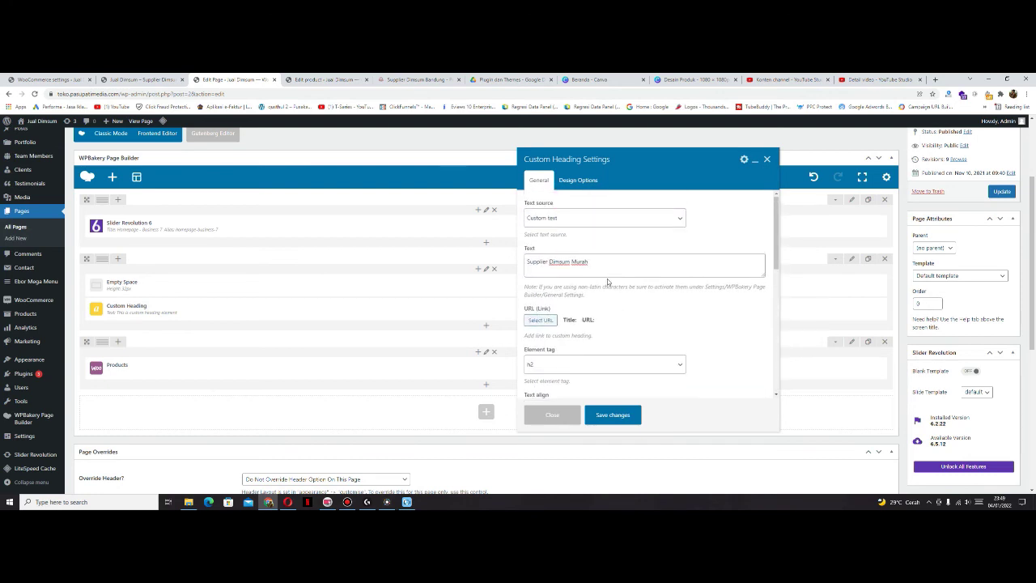
left_click(572, 181)
left_click(538, 180)
left_click(574, 219)
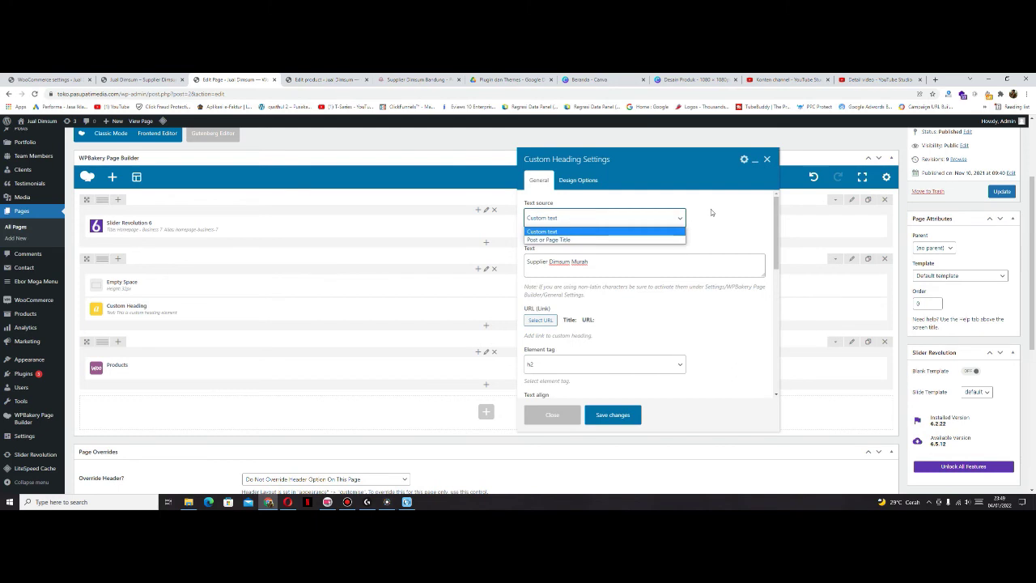
left_click(552, 415)
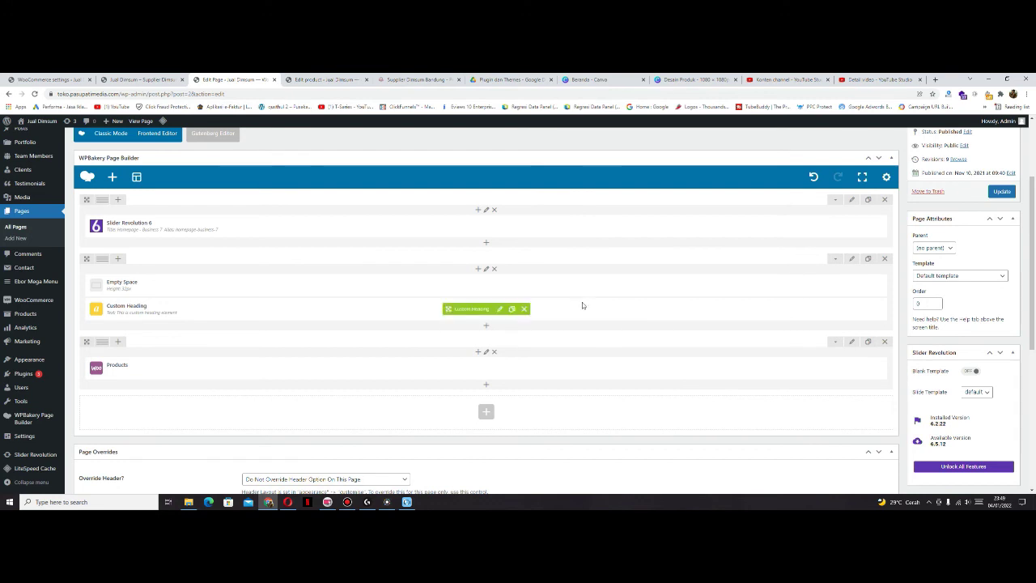
- Inspect the general and design options of the row holding the heading and close them without changes
left_click(852, 259)
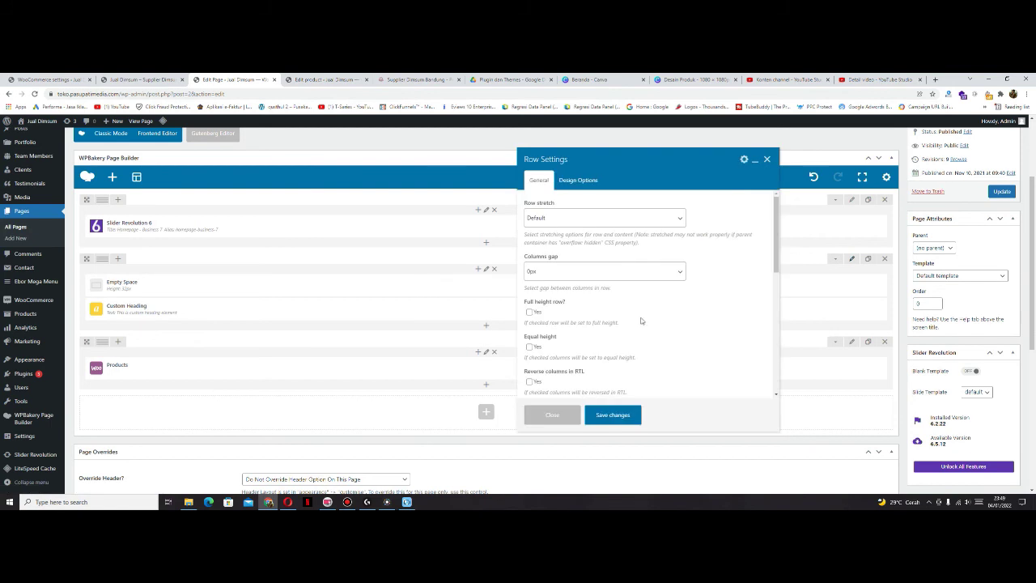
left_click(575, 183)
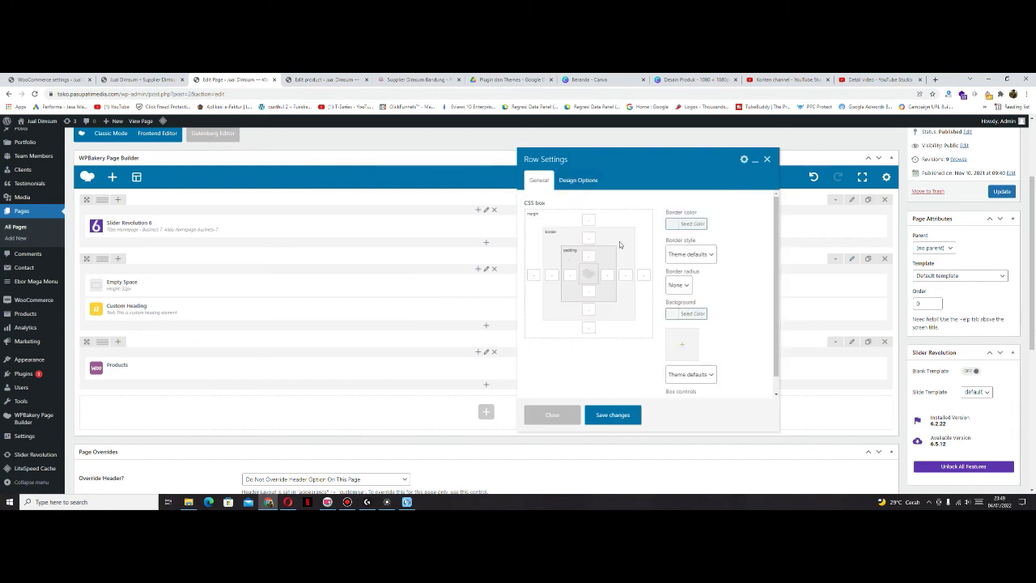
left_click(554, 415)
- Update the Supplier Dimsum Indonesia page and reload the live home page to check the result
left_click(1002, 191)
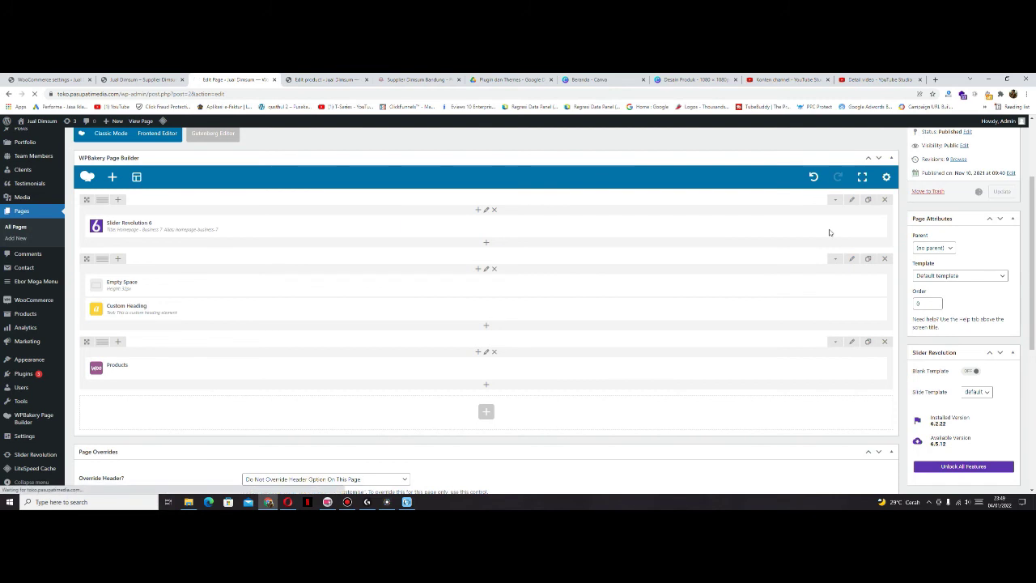
mouse_move(829, 232)
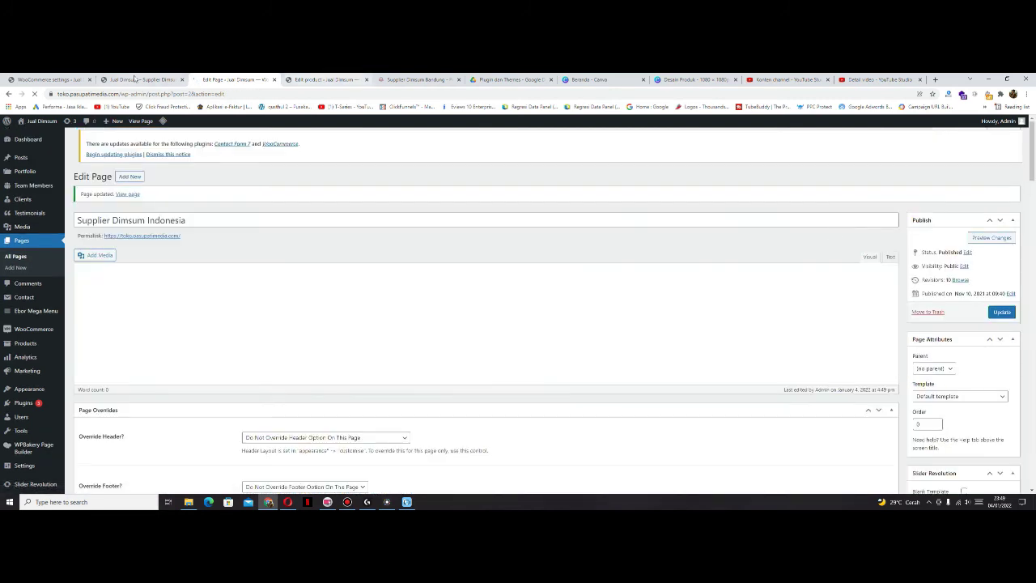
left_click(137, 80)
left_click(34, 94)
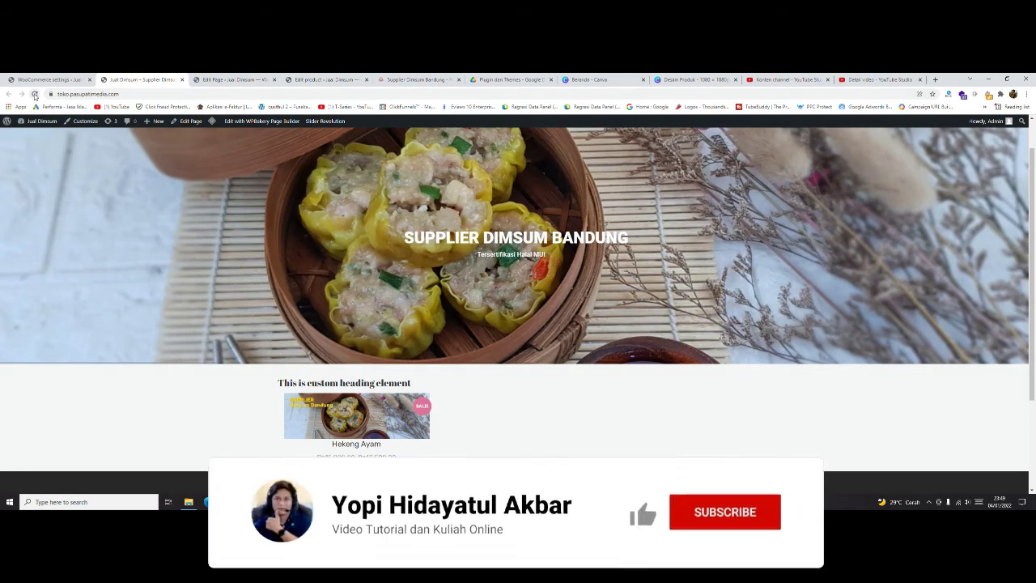
left_click(35, 94)
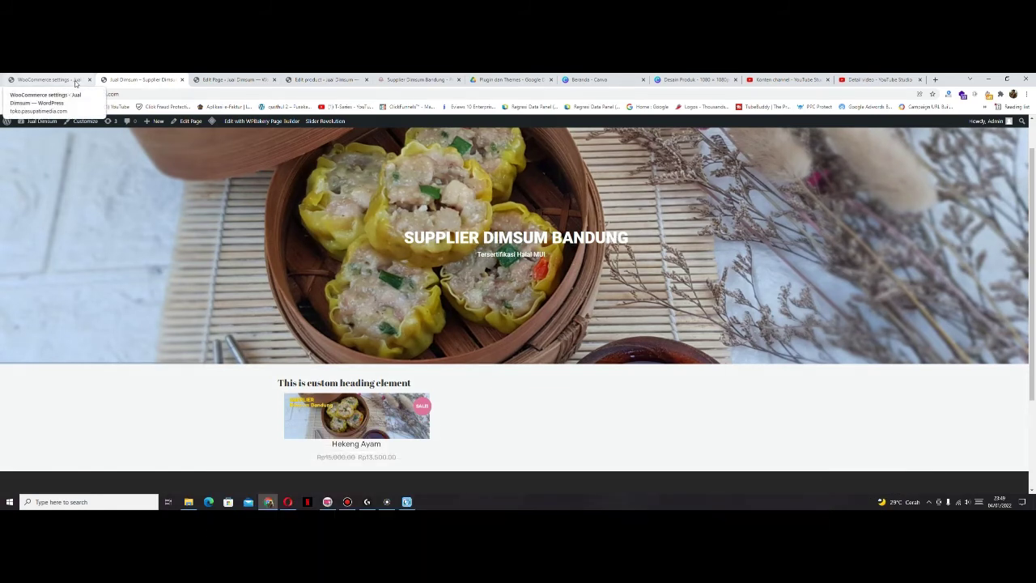
- Remove the current product image from the Hekeng Ayam product
mouse_move(374, 413)
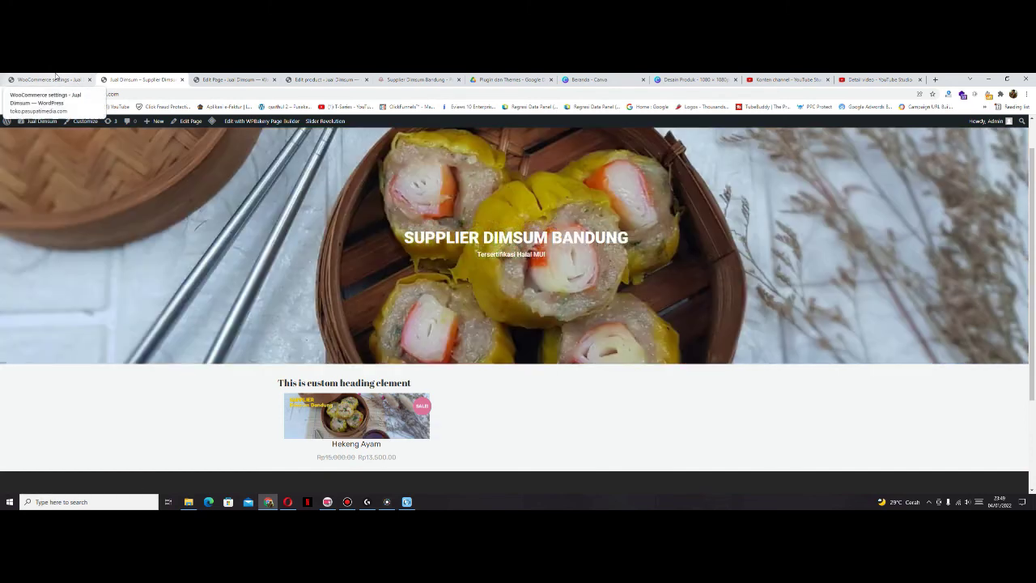
left_click(55, 74)
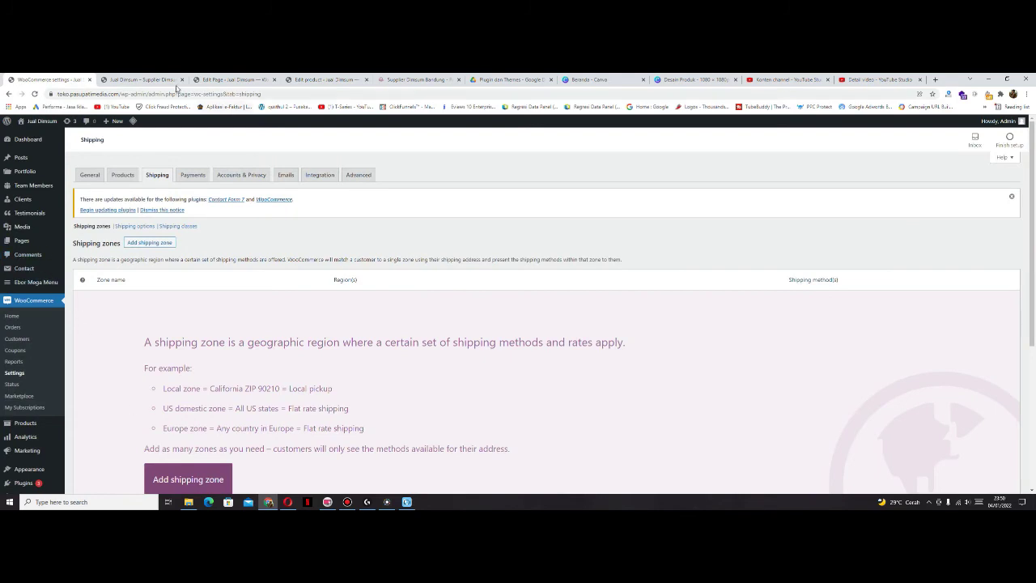
left_click(319, 80)
scroll(479, 324, "down", 10)
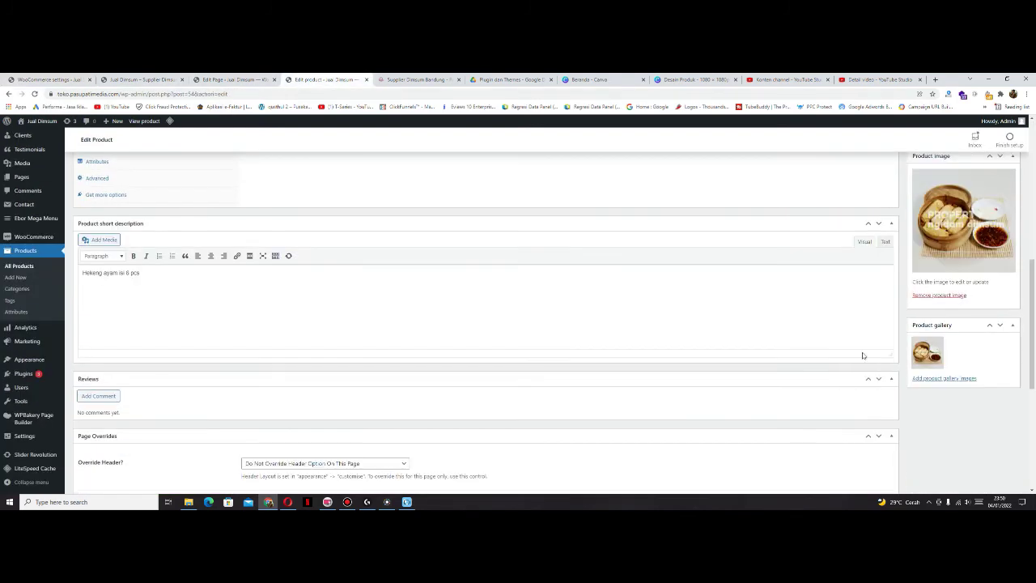
left_click(942, 295)
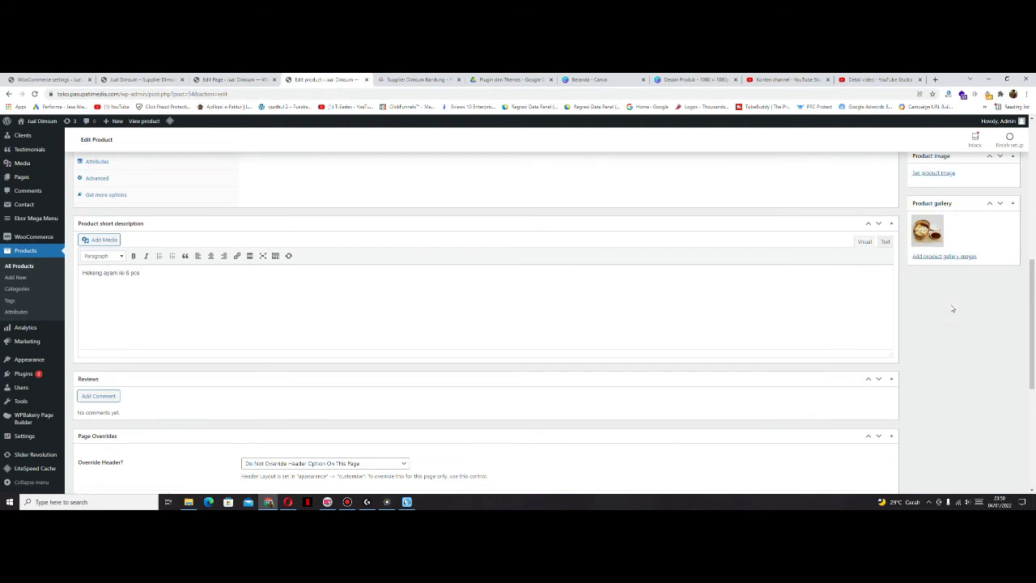
- Permanently delete the old Hekeng Ayam picture 1.png from the media library through the product gallery's image picker
left_click(954, 257)
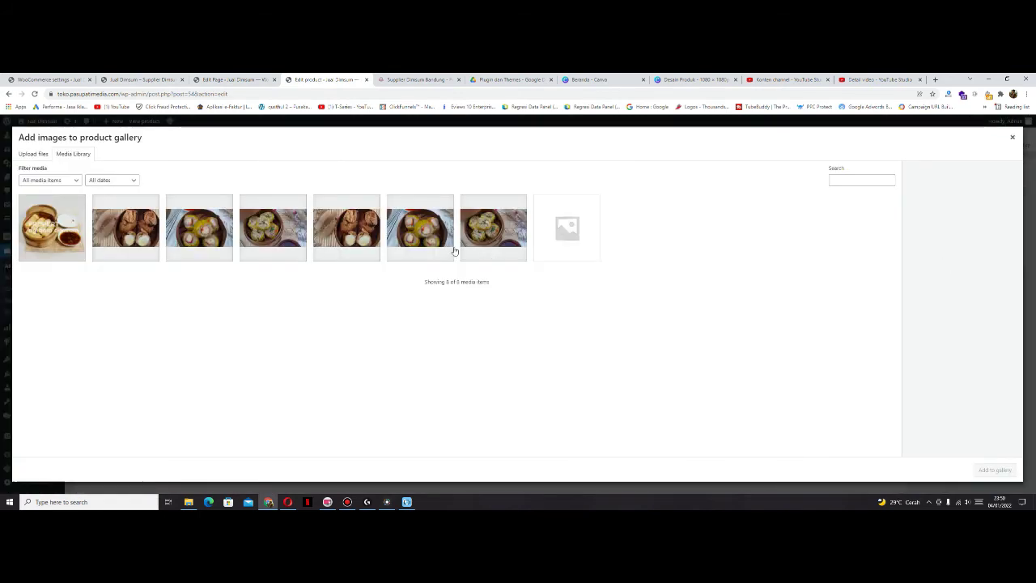
left_click(49, 227)
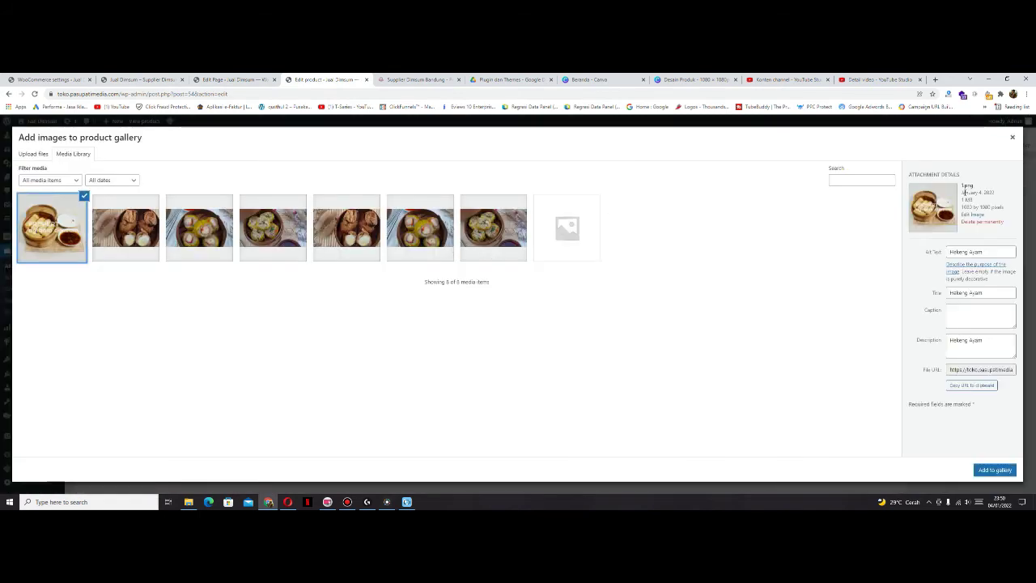
left_click(983, 221)
key("Return")
- Rename image file 1 in the Desain Produk folder to "Hekeng Ayam" and upload it to the media library
left_click(33, 155)
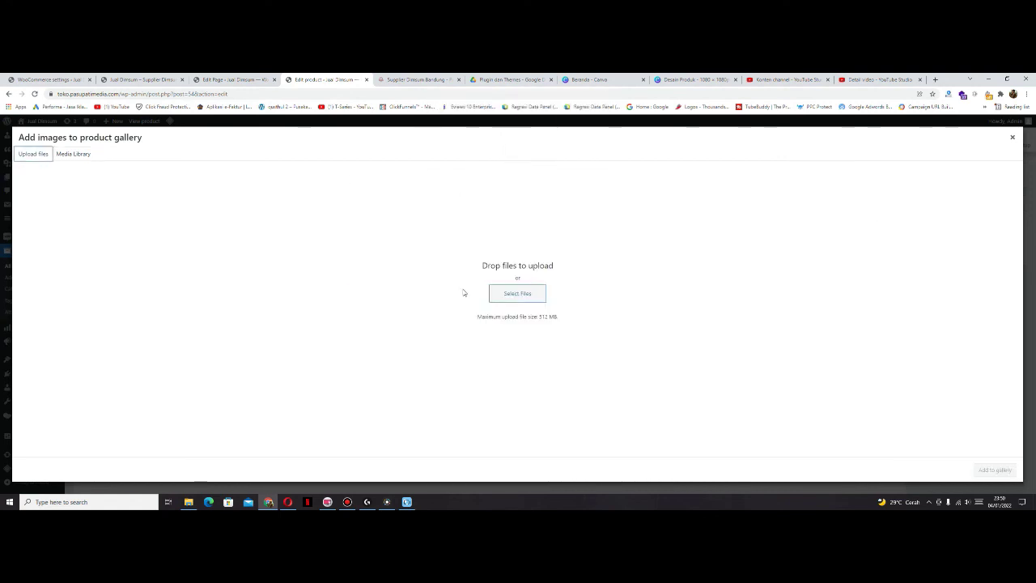
left_click(518, 294)
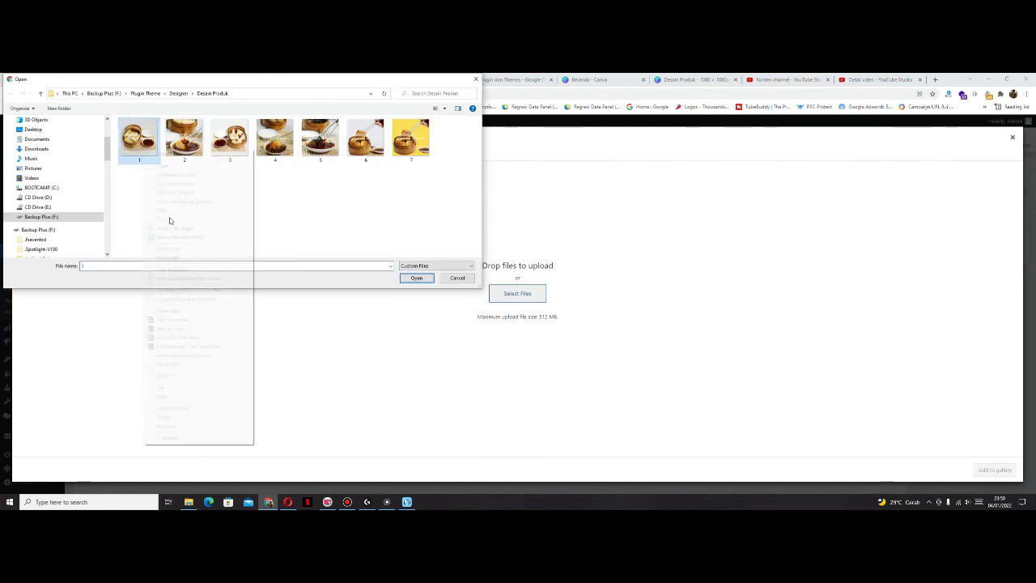
right_click(169, 217)
left_click(165, 427)
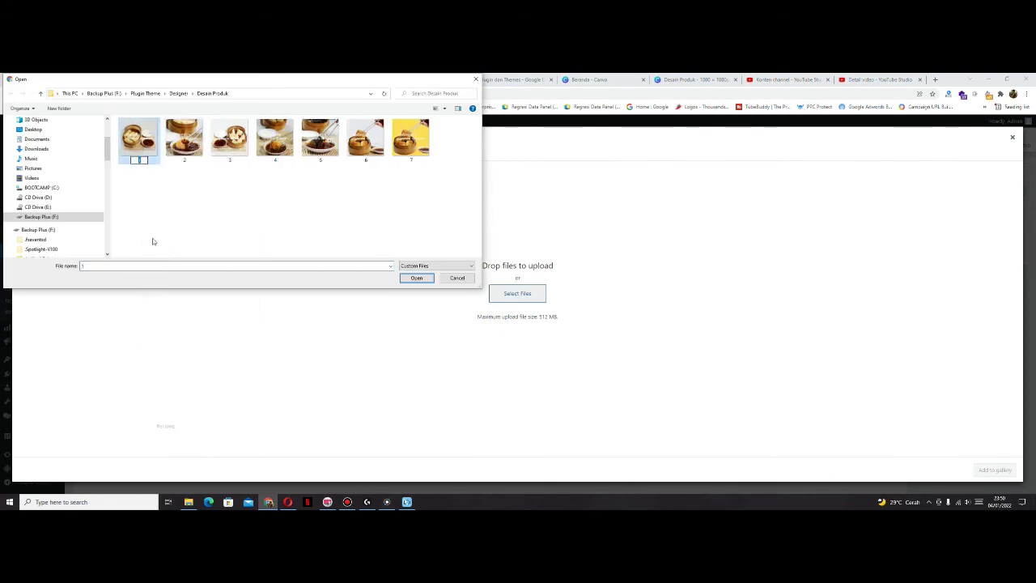
type("Hekeng Ayam")
left_click(148, 176)
double_click(139, 138)
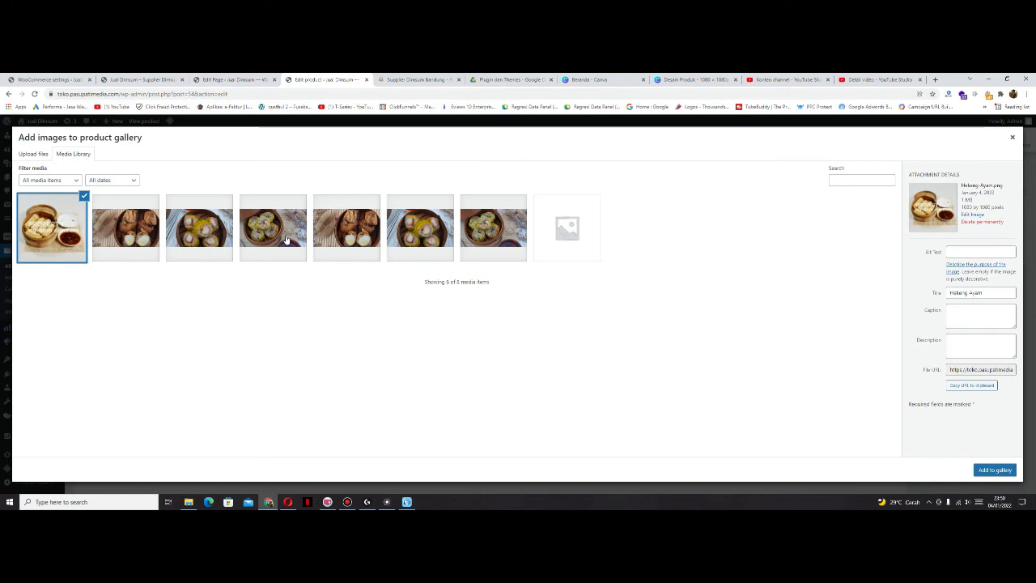
- Copy the uploaded image's title "Hekeng Ayam" into its alt text and description, and add it to the product gallery
triple_click(988, 295)
key("ctrl+c")
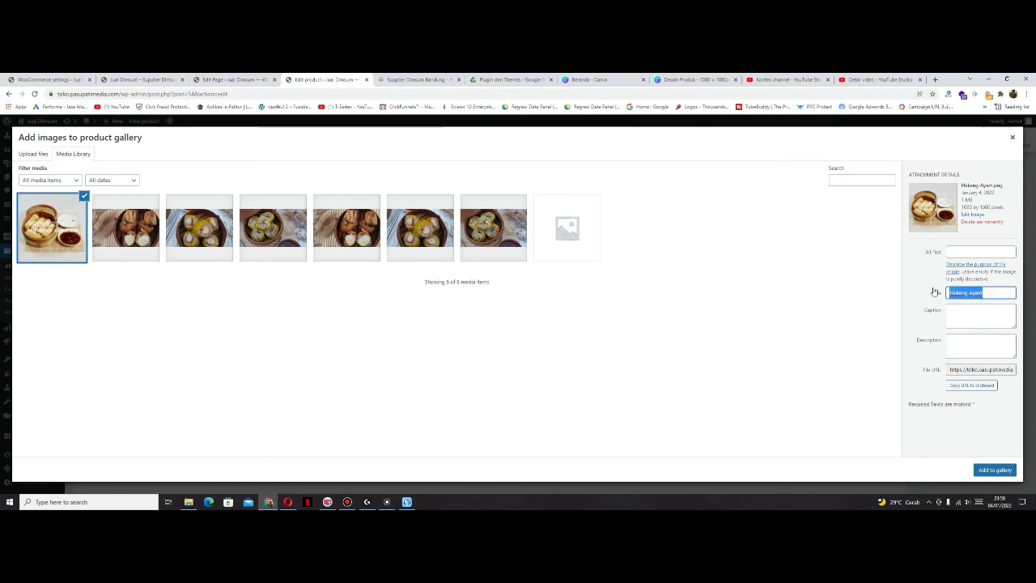
left_click(993, 251)
key("ctrl+v")
left_click(965, 347)
key("ctrl+v")
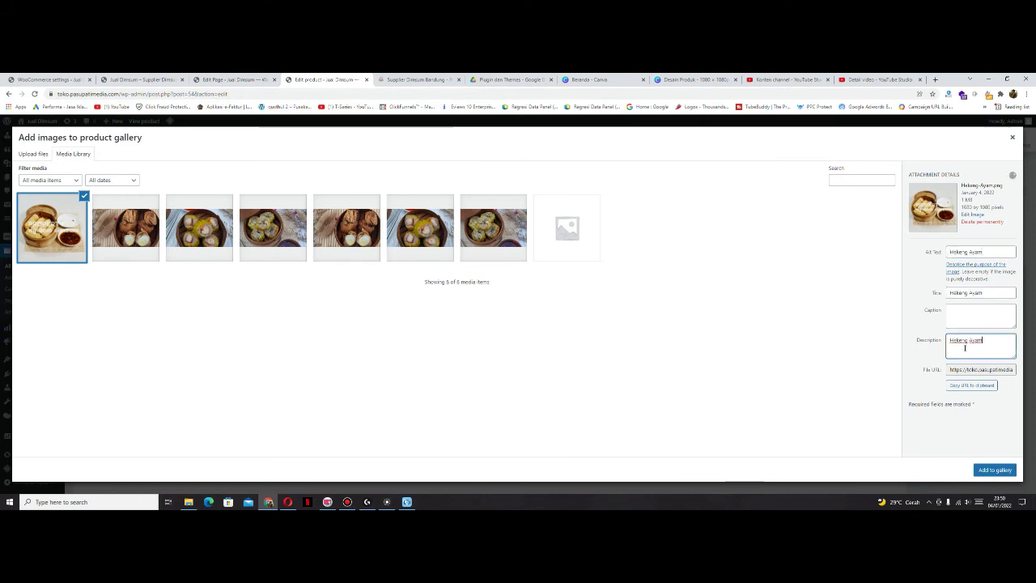
left_click(995, 469)
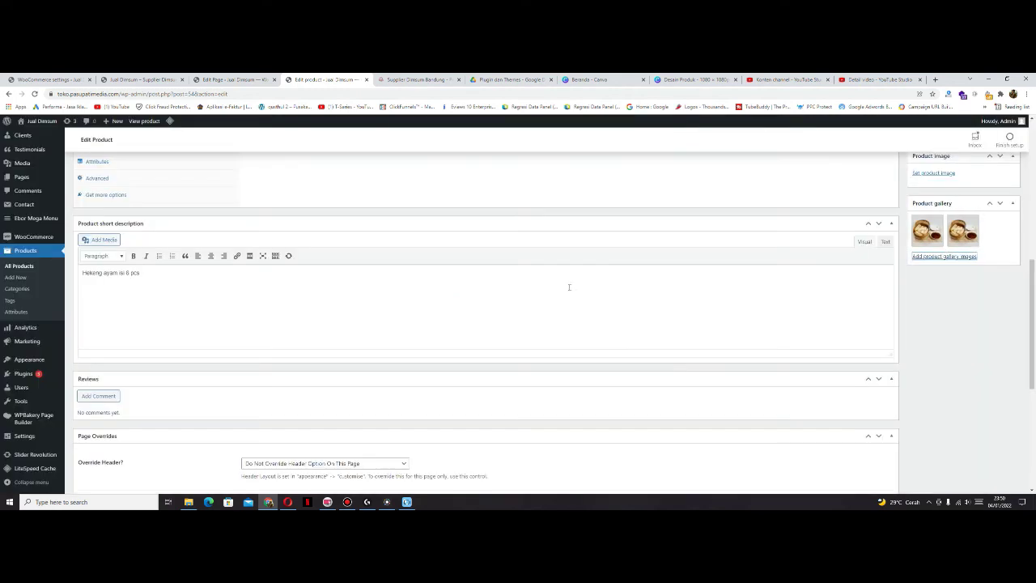
- Set the newly uploaded Hekeng-Ayam.png as the product image
scroll(950, 272, "up", 3)
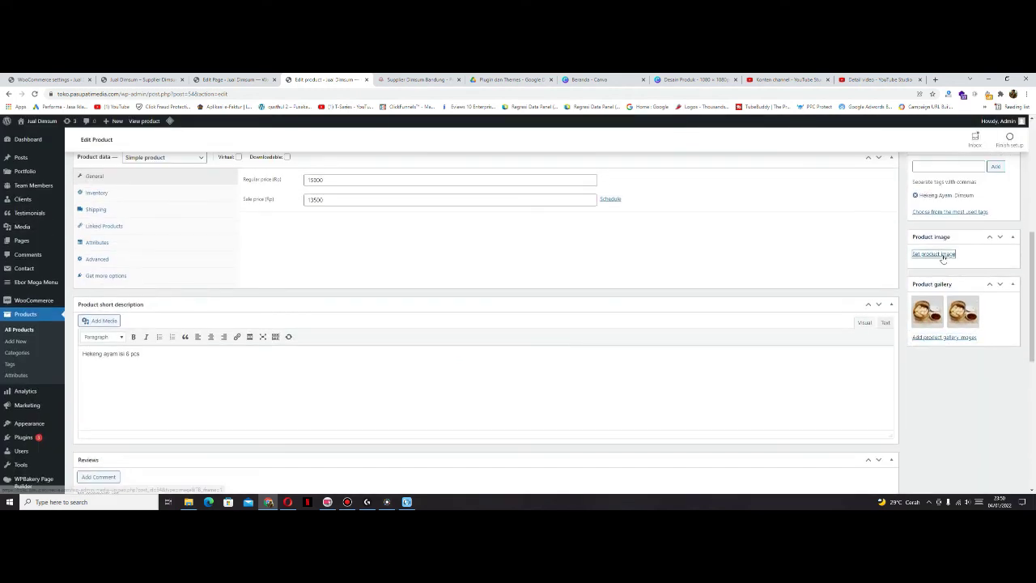
left_click(937, 255)
left_click(52, 227)
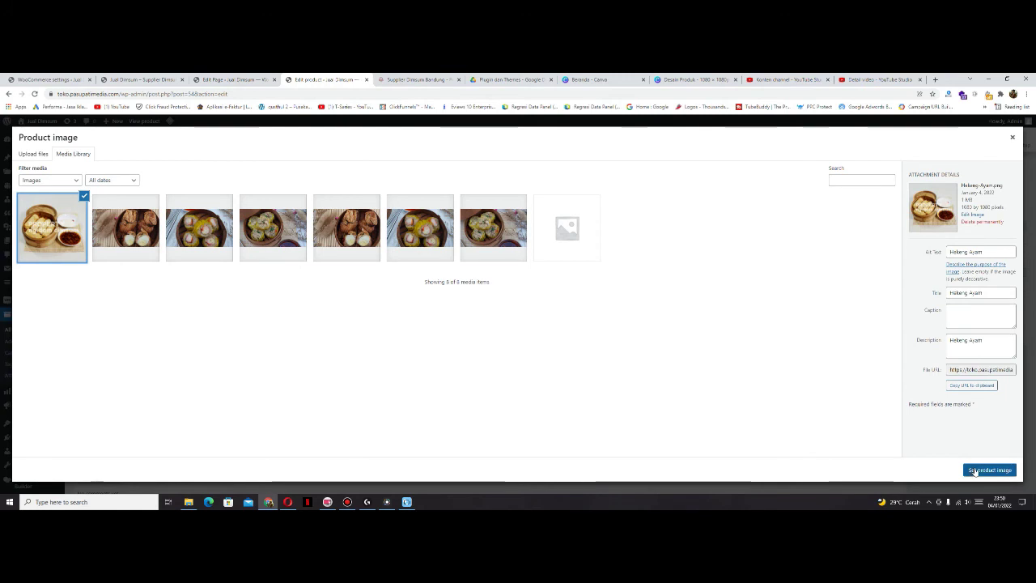
left_click(988, 470)
- Remove the two existing images from the product gallery and add the new Hekeng Ayam image once
left_click(977, 419)
left_click(943, 420)
left_click(945, 422)
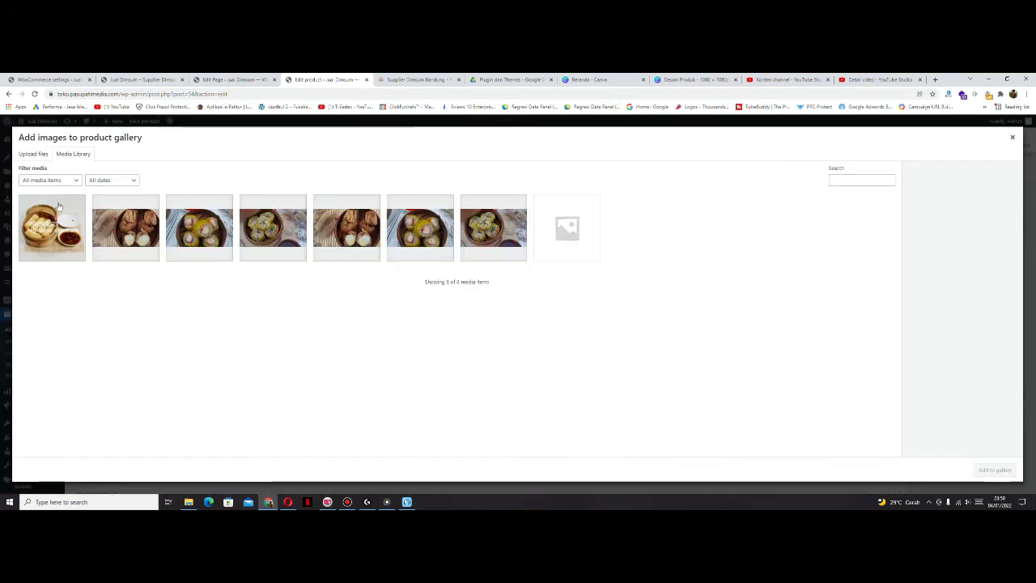
left_click(52, 228)
left_click(995, 469)
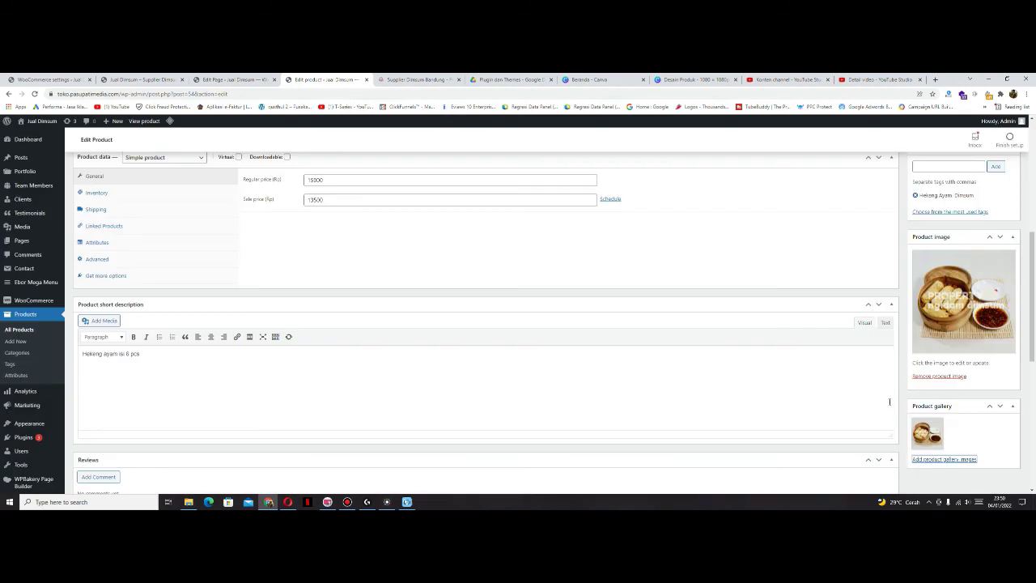
- Update the Hekeng Ayam product and reload the live home page to check its new image
scroll(860, 332, "up", 2)
left_click(1002, 194)
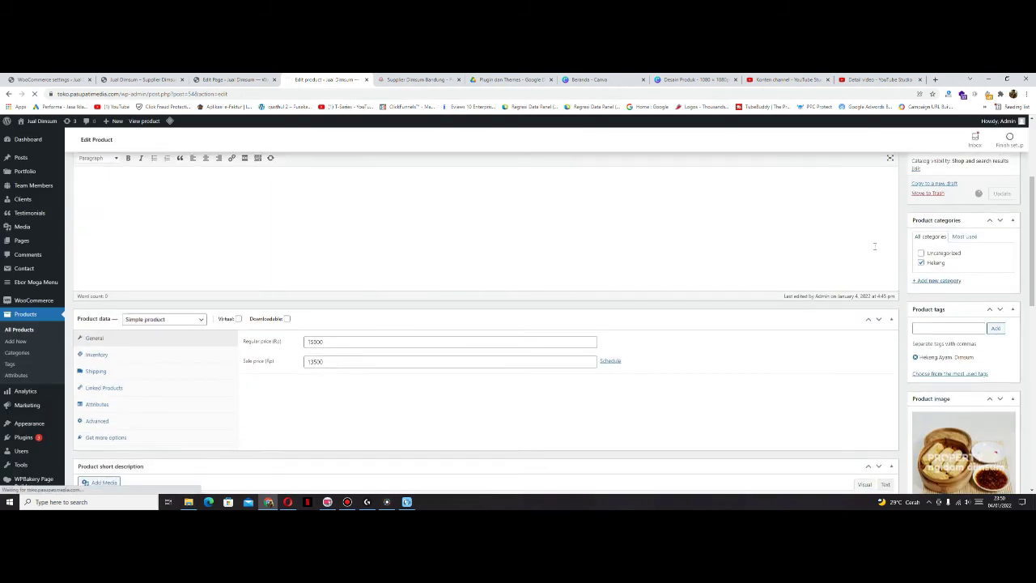
left_click(150, 80)
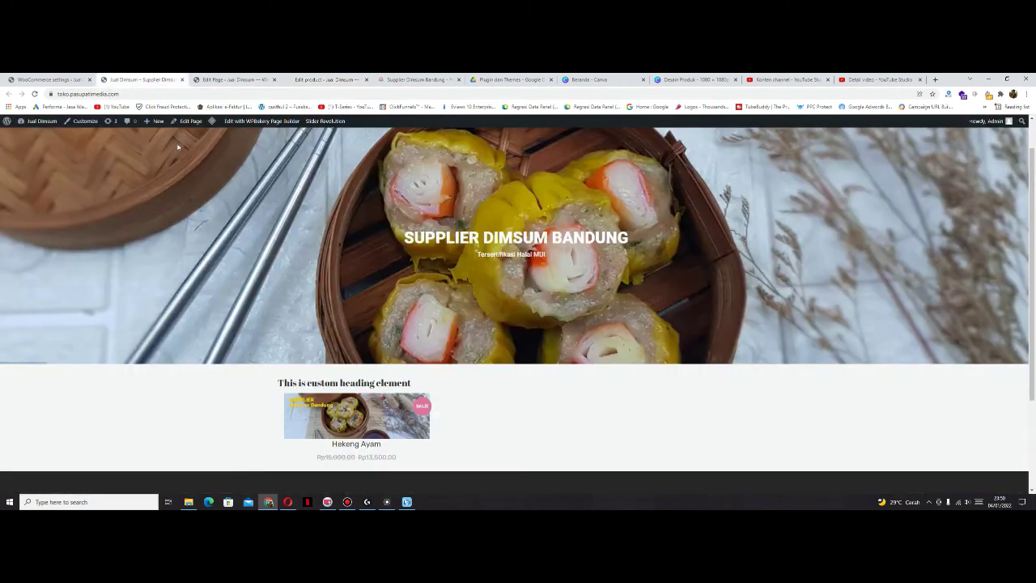
left_click(35, 94)
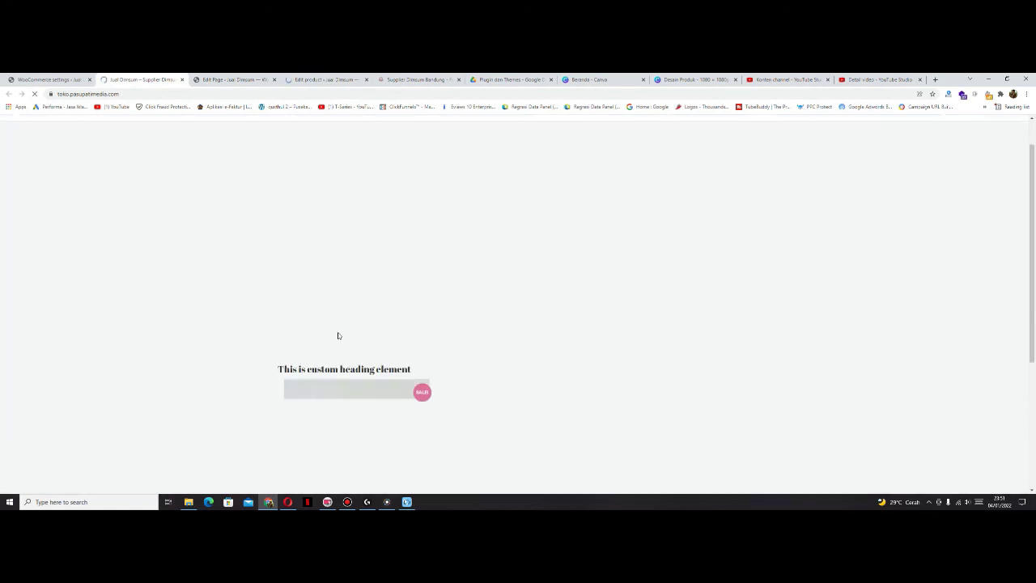
scroll(318, 328, "down", 1)
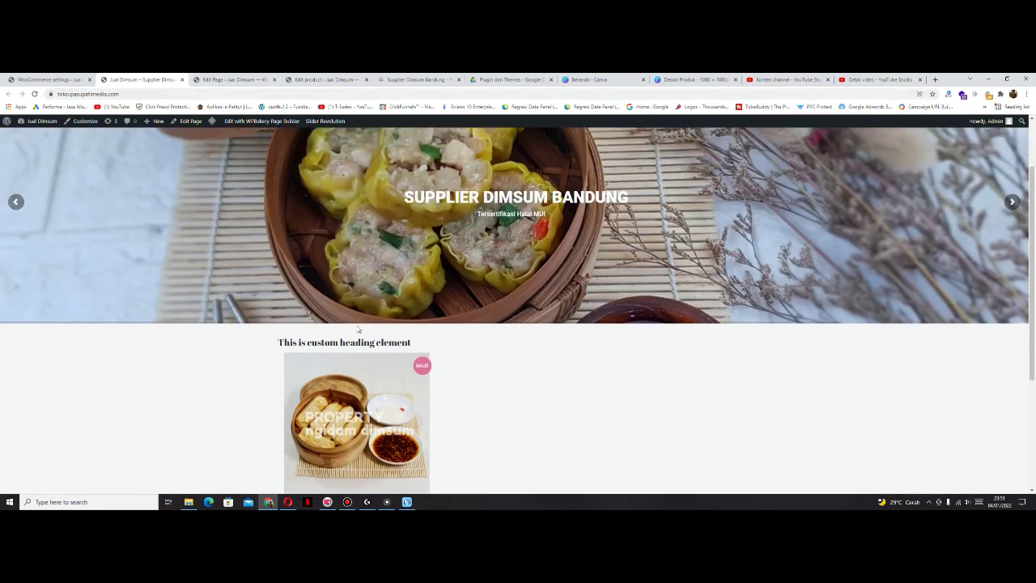
- Replace the custom heading's default text on the Supplier Dimsum Indonesia page with "Supplier Dimsum Murah"
left_click(231, 79)
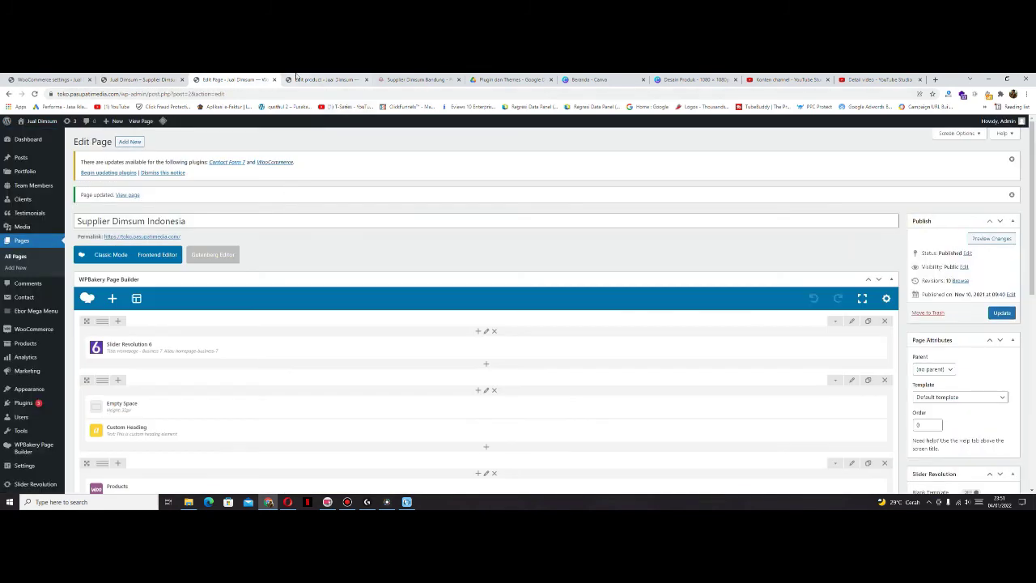
scroll(312, 329, "down", 1)
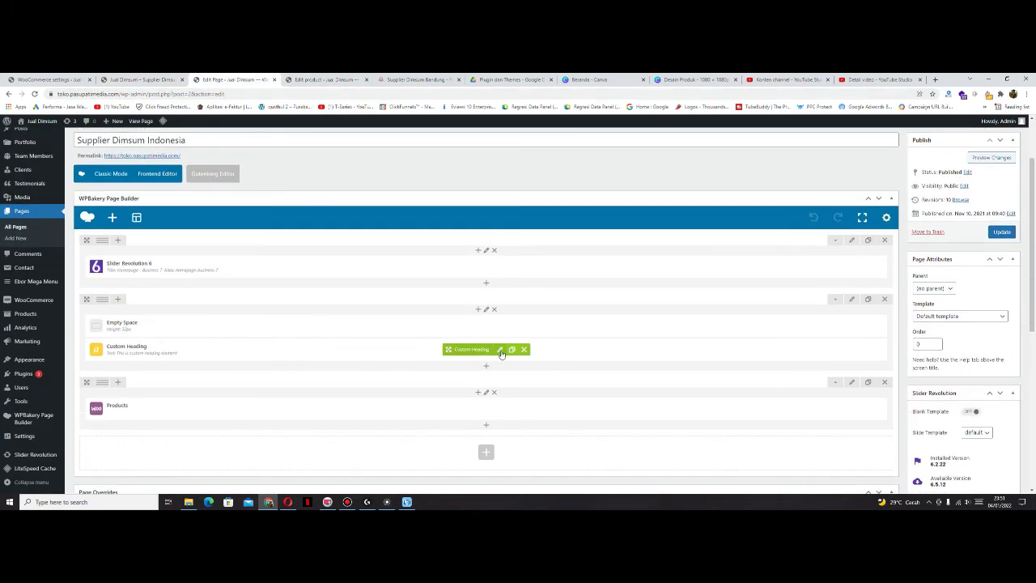
left_click(500, 350)
left_click_drag(623, 261, 511, 257)
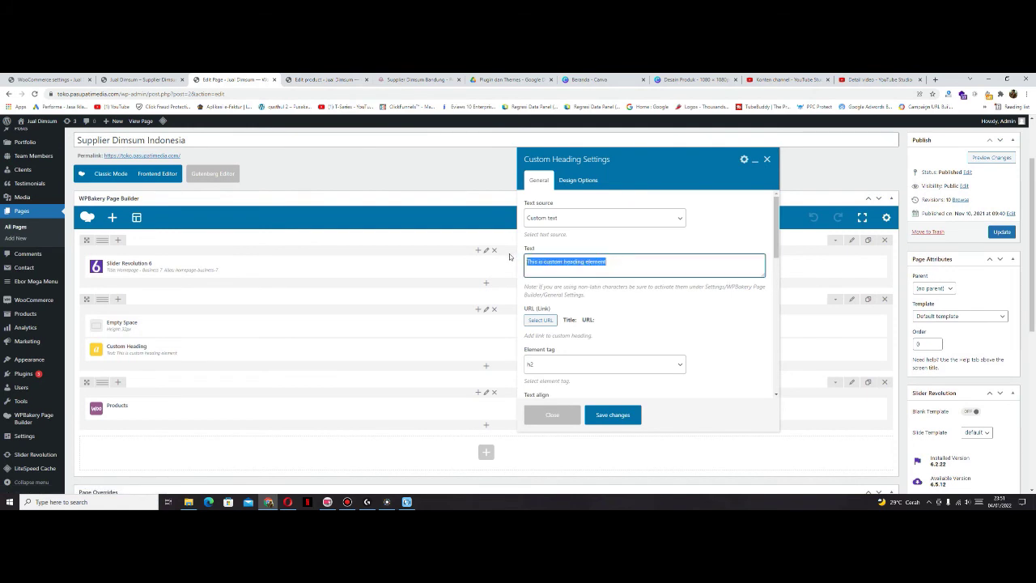
type("Supplier")
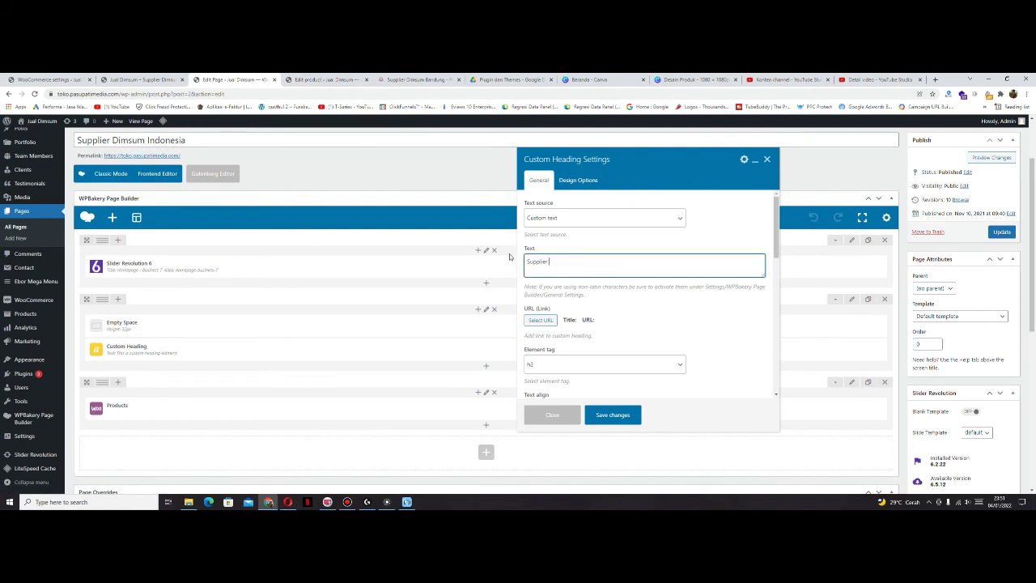
type(" Dimsum Murah")
scroll(583, 332, "down", 1)
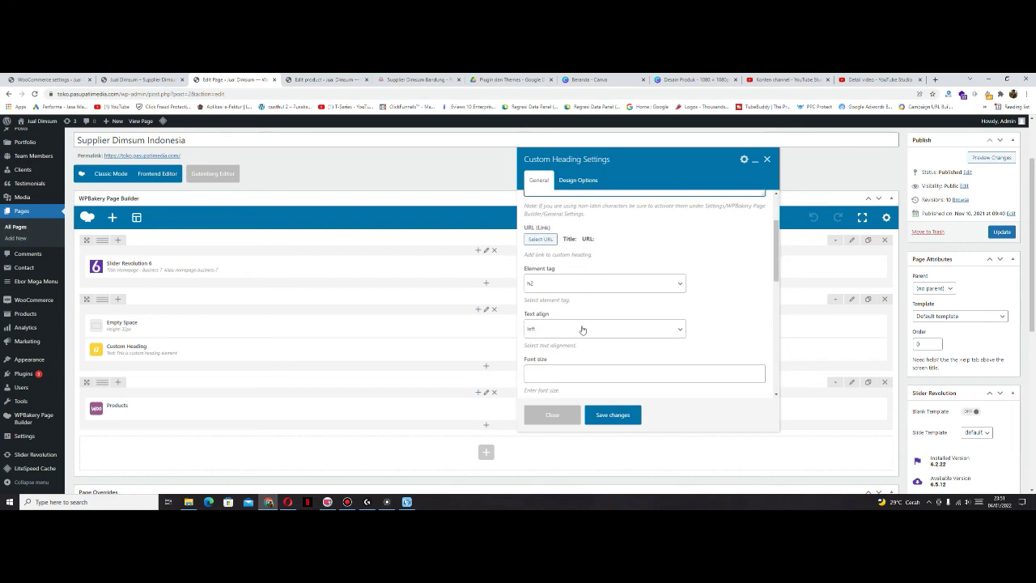
- Center the custom heading's text and make it use the theme's default font family
left_click(583, 329)
left_click(557, 360)
scroll(666, 312, "down", 1)
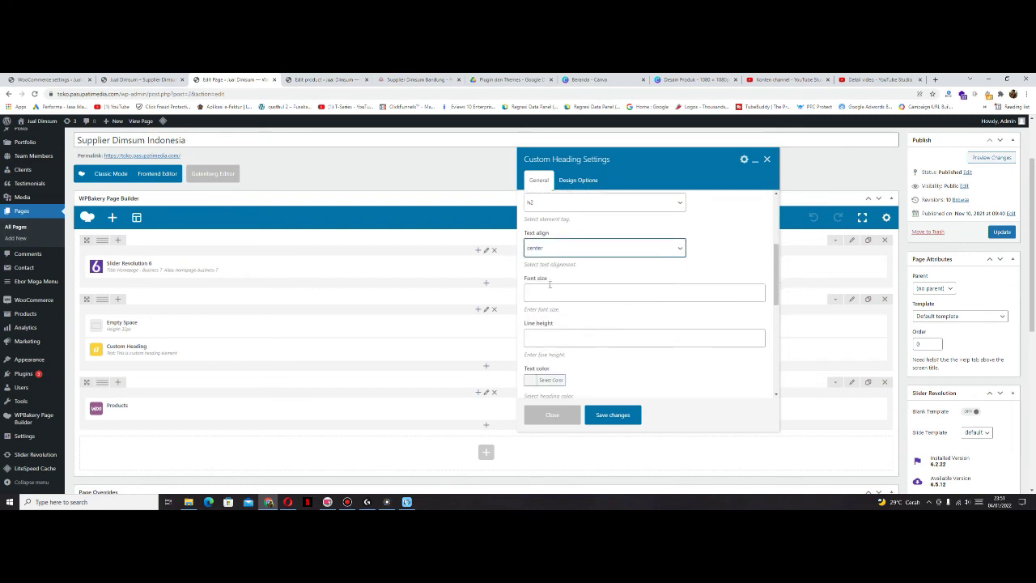
scroll(554, 251, "down", 1)
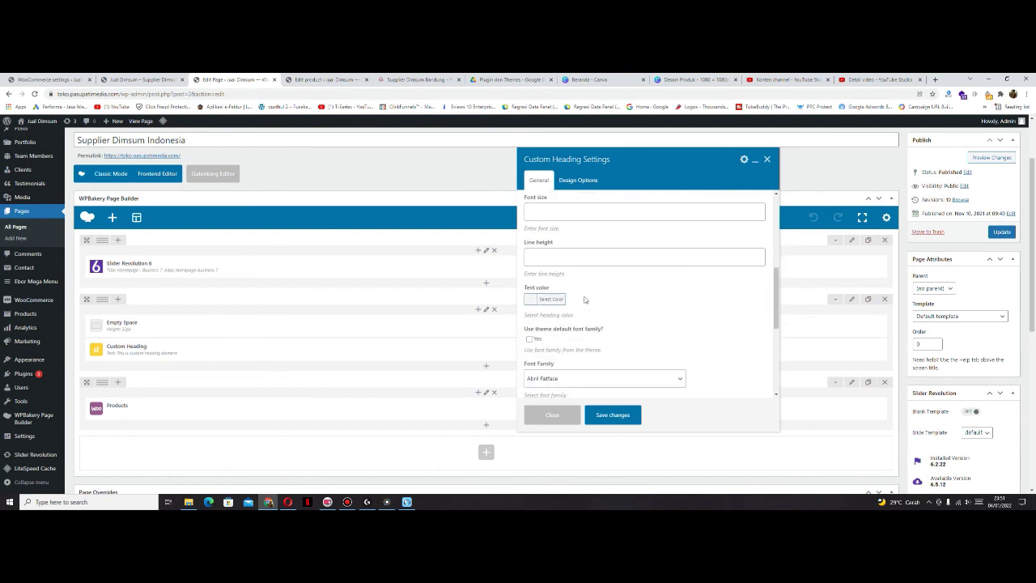
left_click(529, 340)
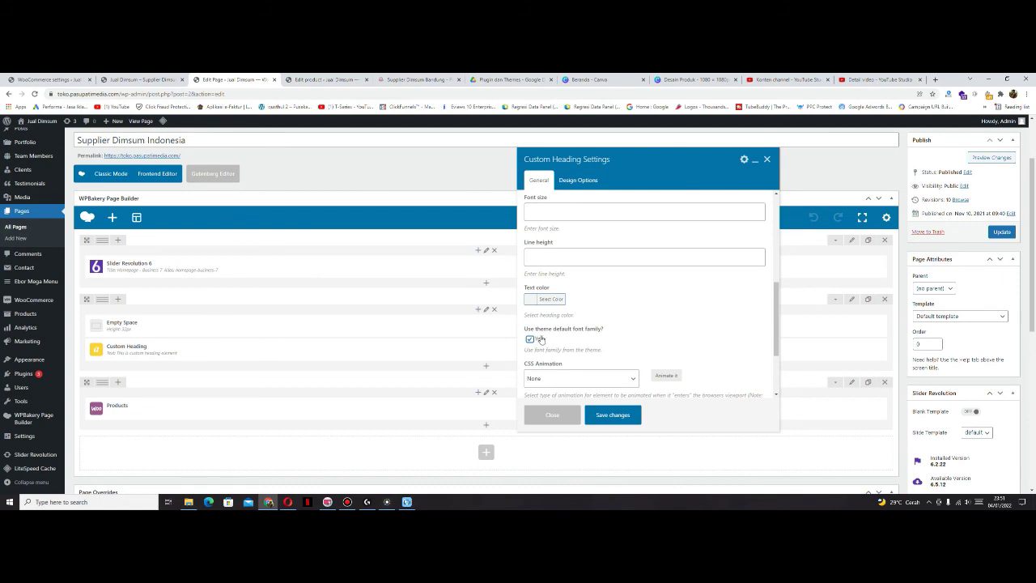
- Set the custom heading's text color to white (#ffffff) and save the heading settings
left_click(544, 299)
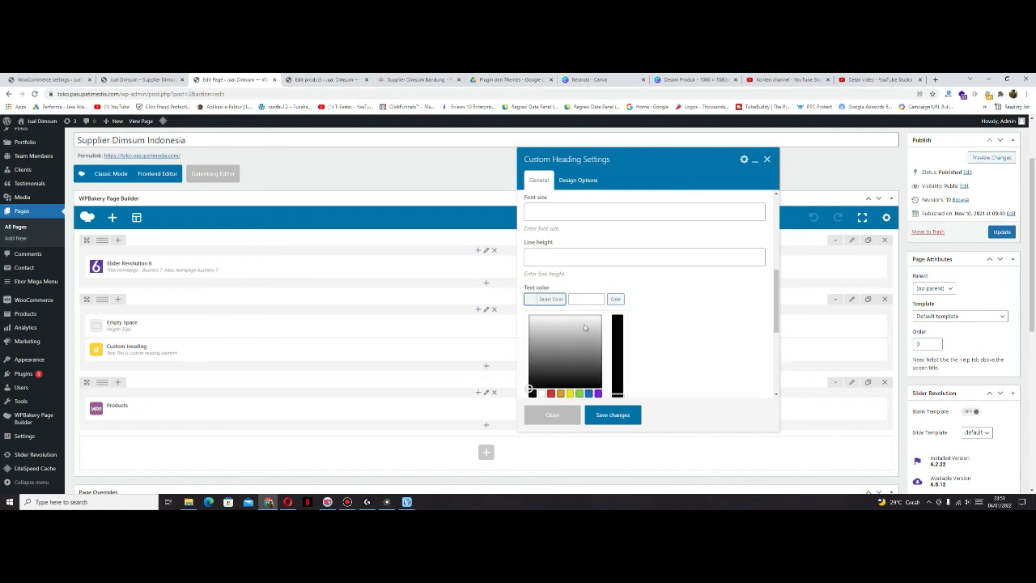
left_click(544, 394)
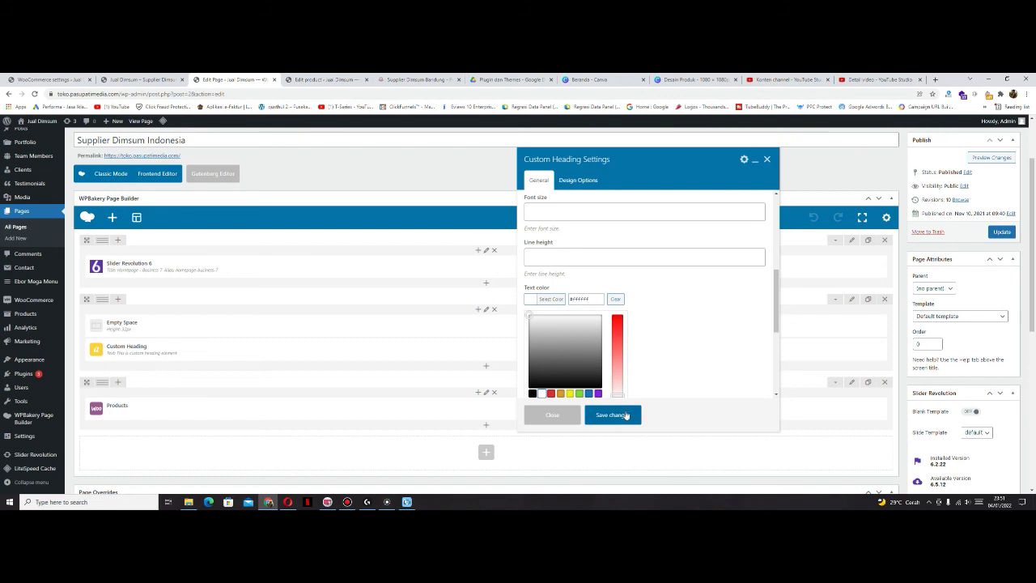
left_click(658, 294)
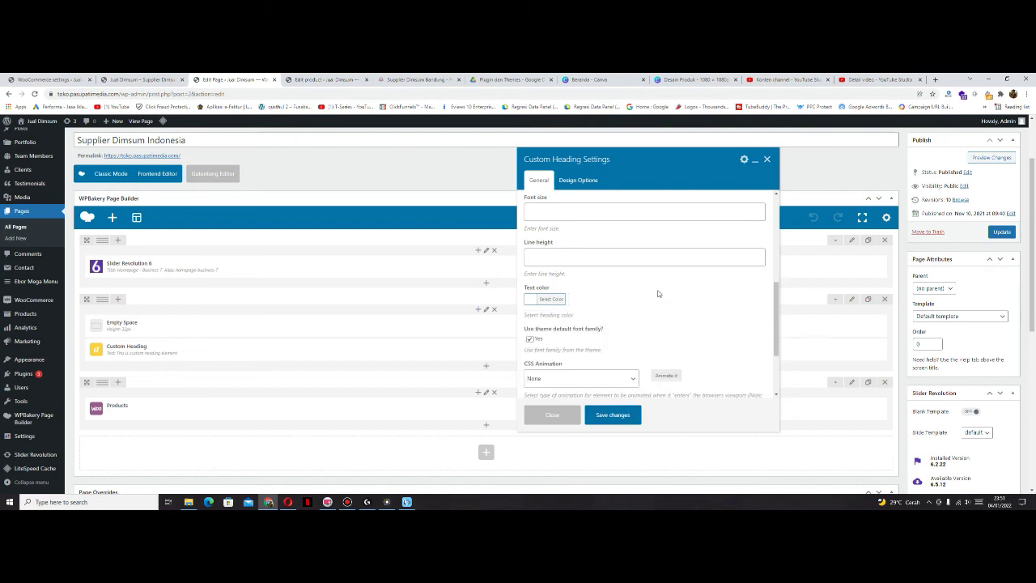
scroll(611, 202, "up", 5)
left_click(580, 181)
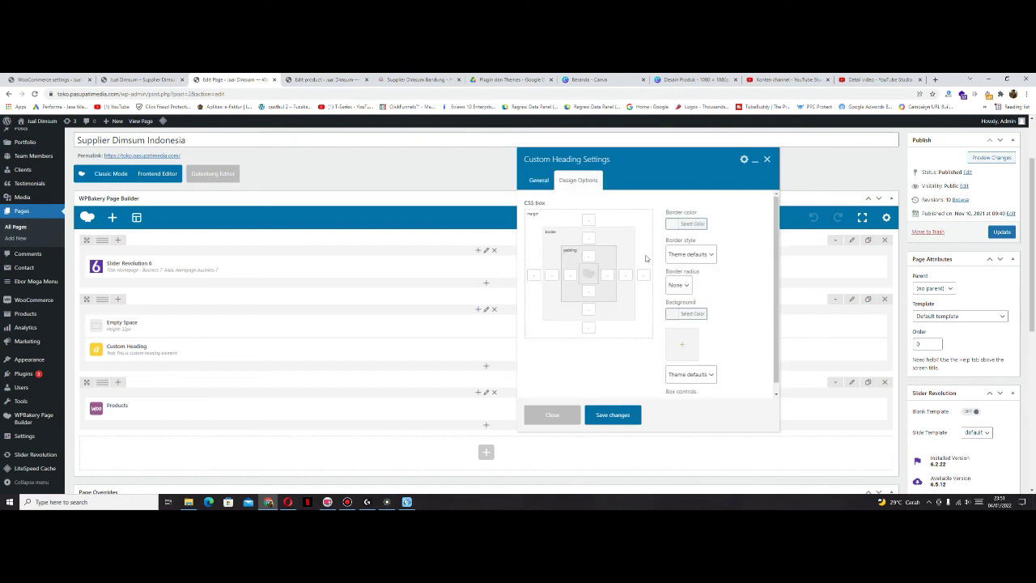
left_click(613, 417)
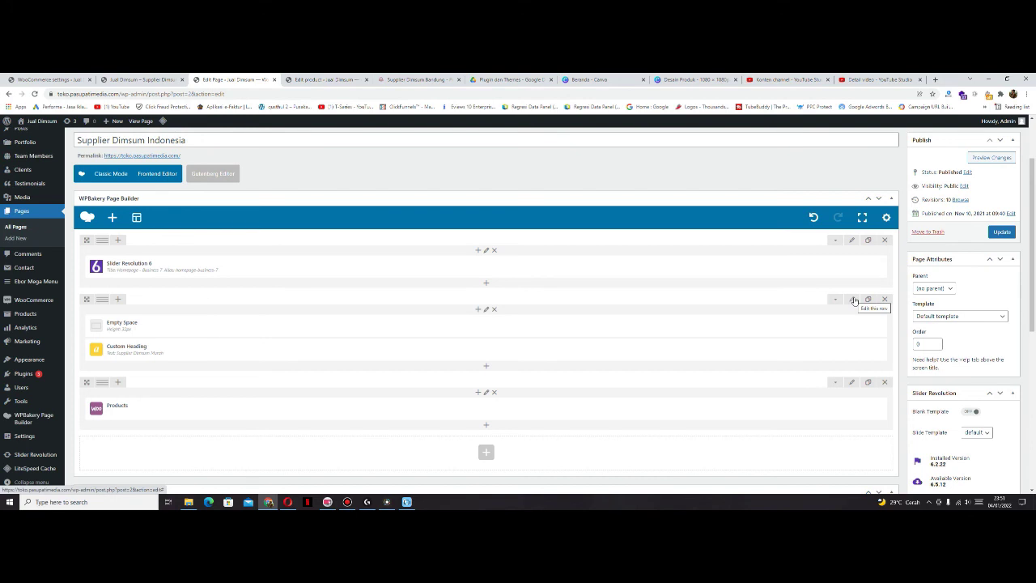
- Update the Supplier Dimsum Indonesia page and reload the live home page to check the heading against the products below it
left_click(1003, 231)
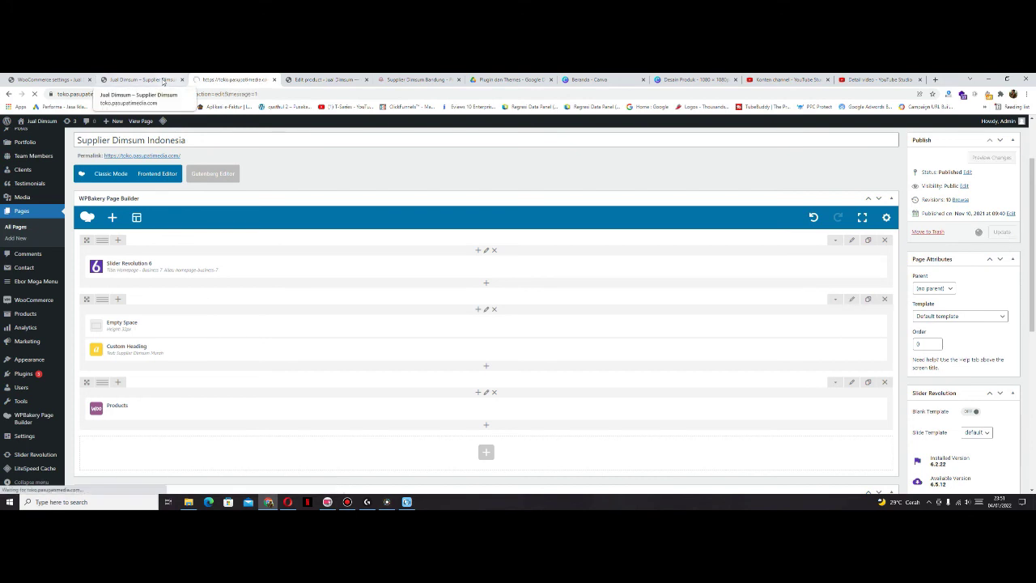
left_click(162, 81)
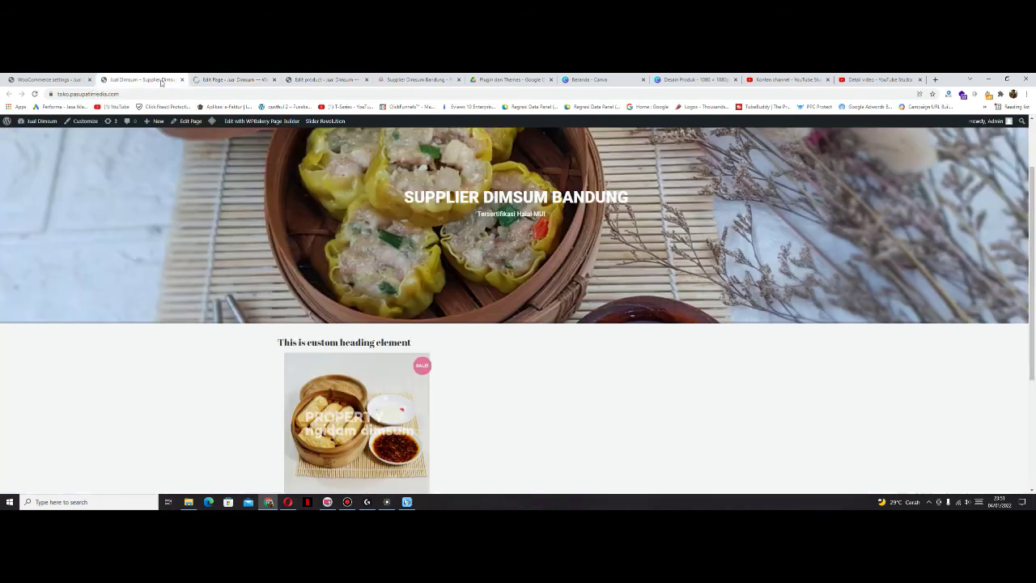
left_click(35, 93)
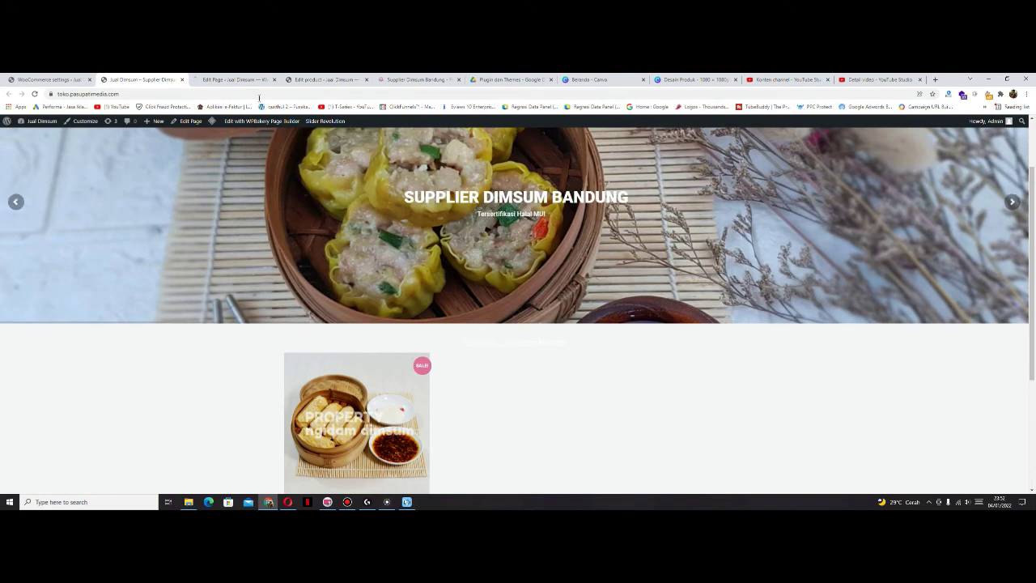
scroll(312, 255, "down", 2)
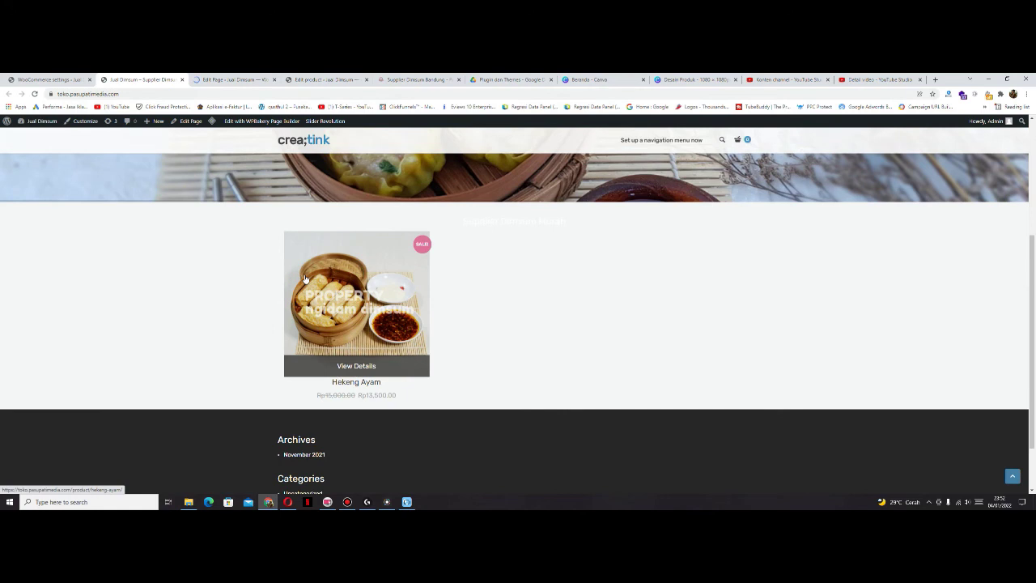
left_click(242, 80)
scroll(369, 300, "down", 2)
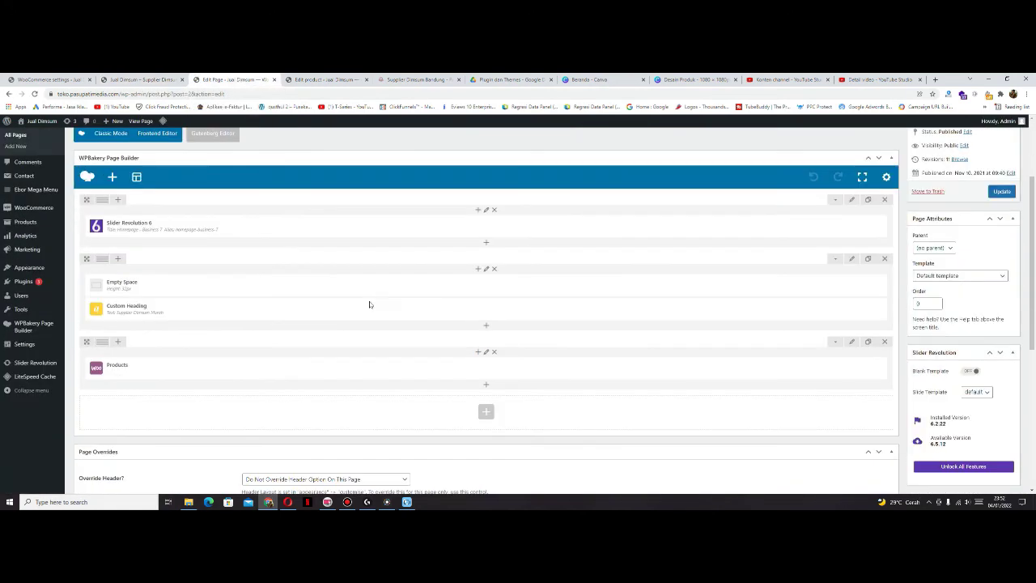
mouse_move(367, 312)
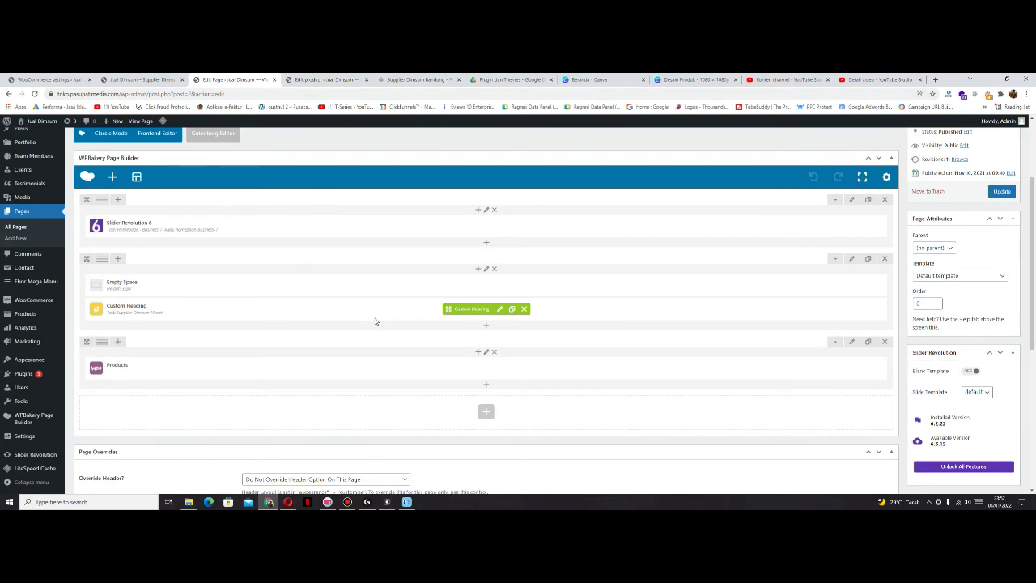
mouse_move(493, 286)
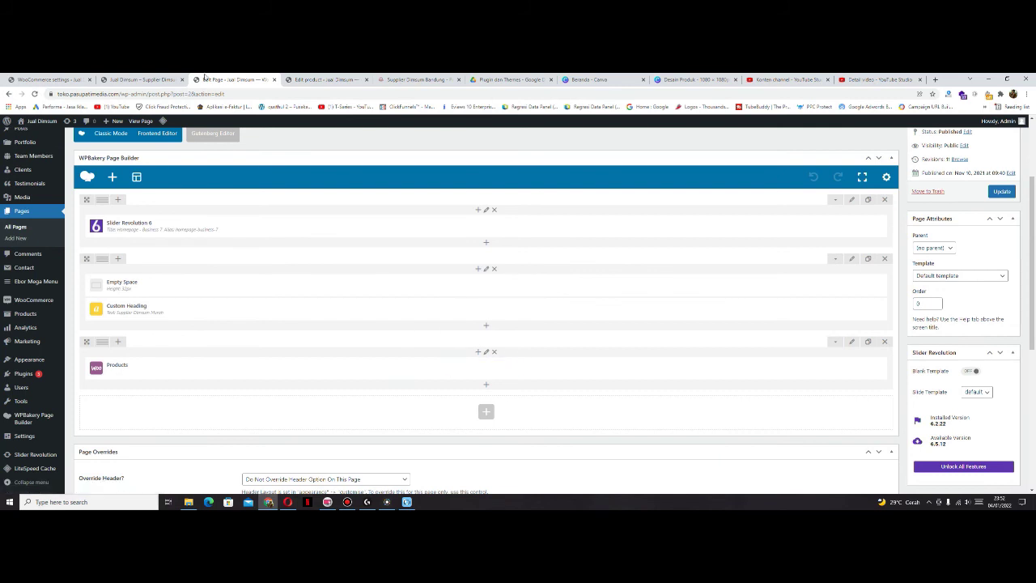
left_click(159, 79)
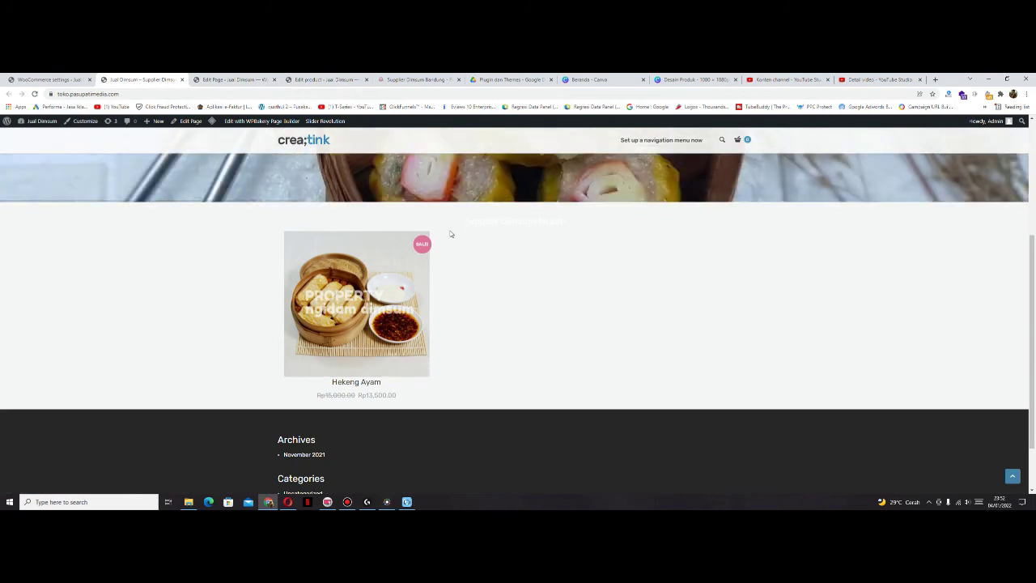
scroll(450, 262, "up", 3)
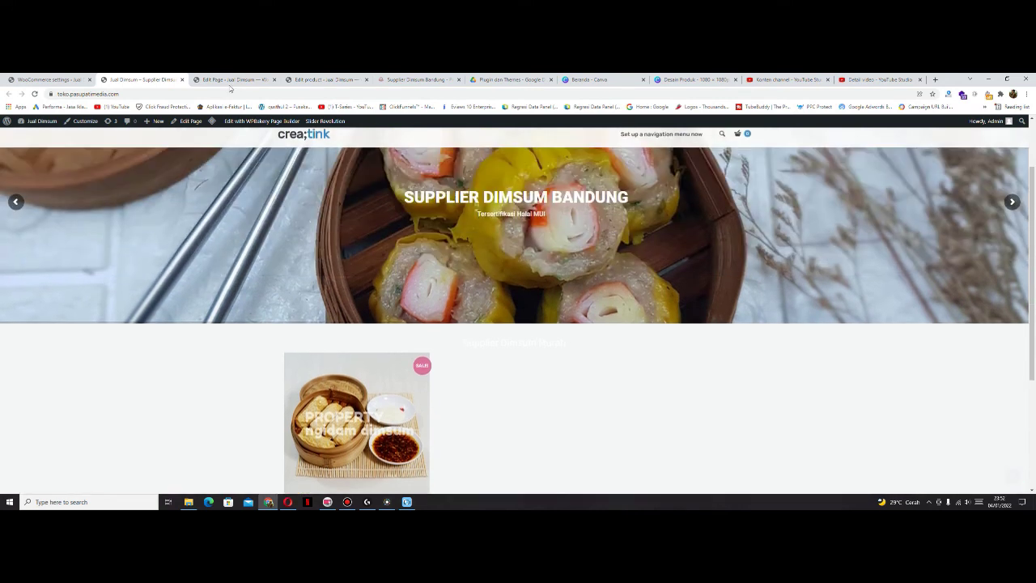
- Duplicate the Empty Space element in the heading row and place one copy below the custom heading
left_click(230, 79)
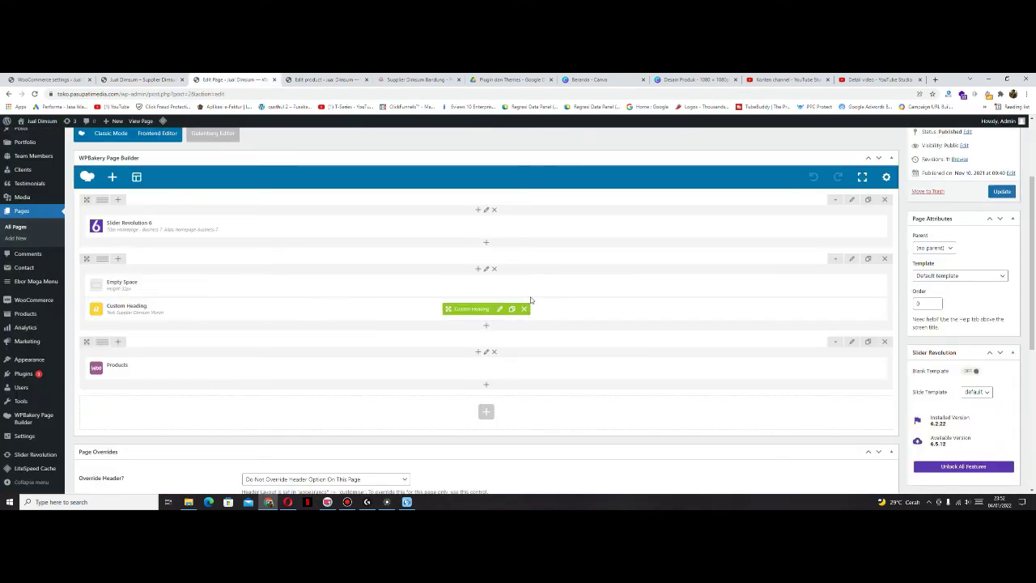
left_click(507, 285)
left_click_drag(463, 309, 478, 369)
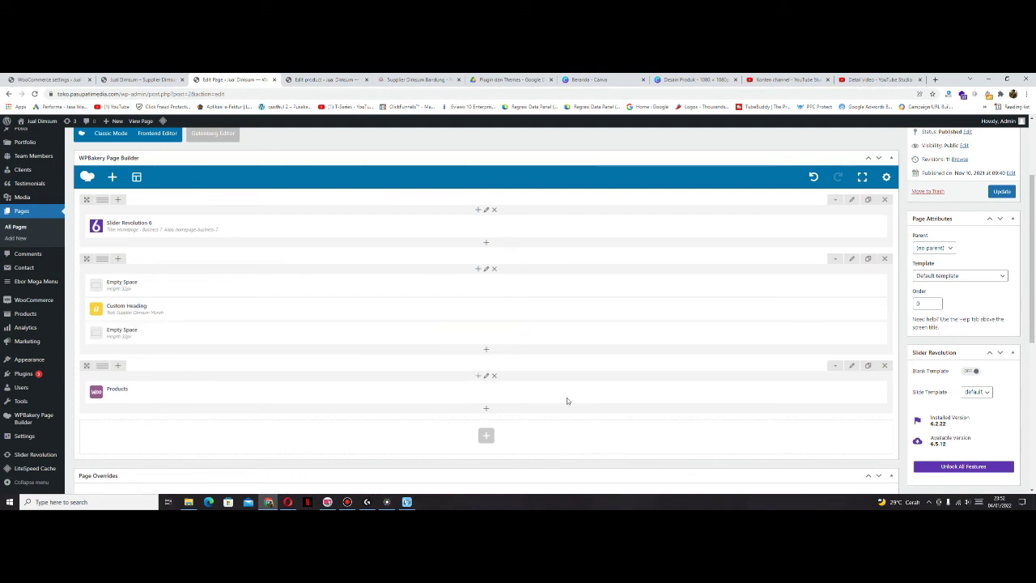
- Update the page and reload the live home page to check the spacing between the heading and the product
scroll(628, 390, "down", 1)
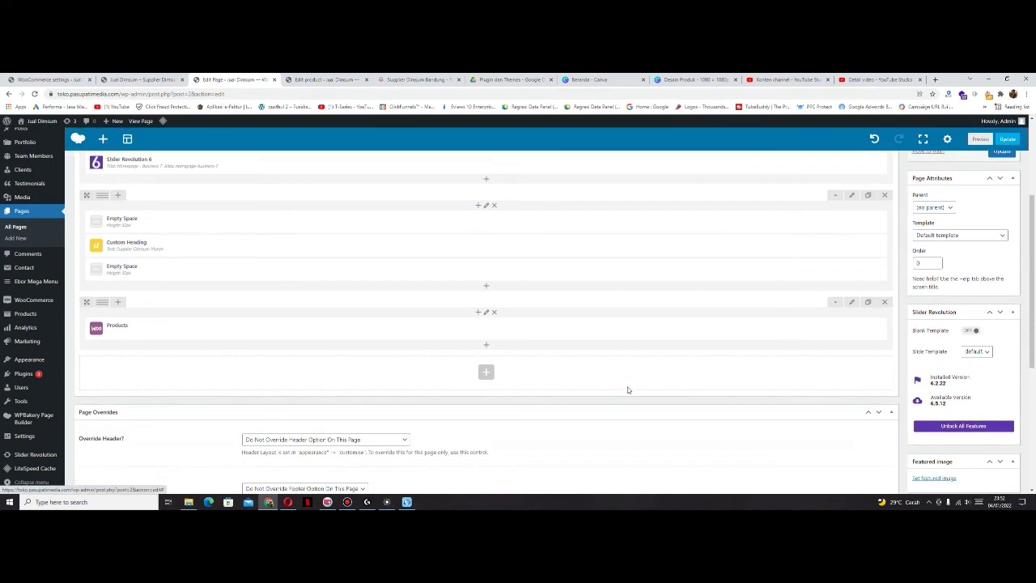
left_click(1008, 138)
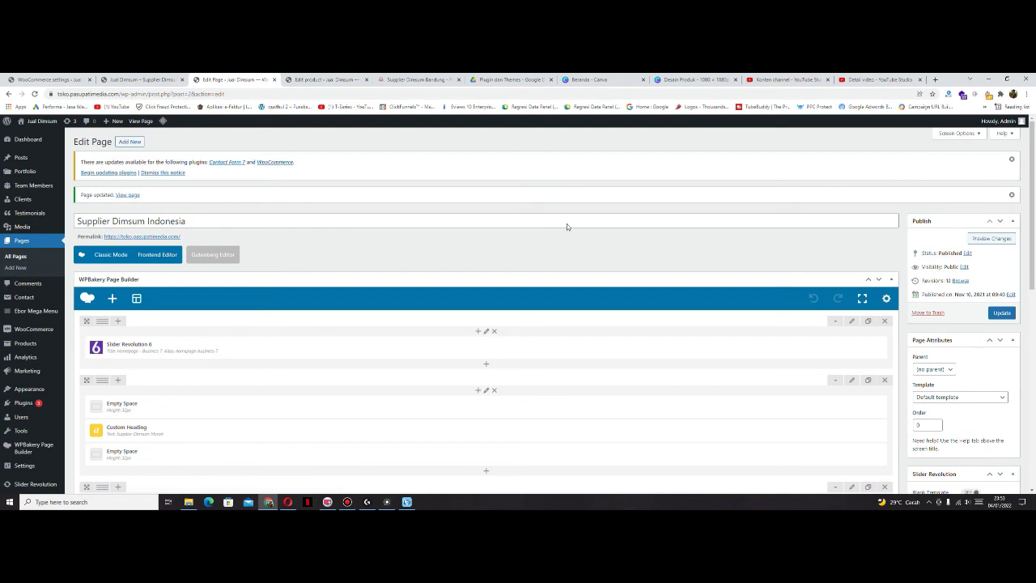
left_click(138, 78)
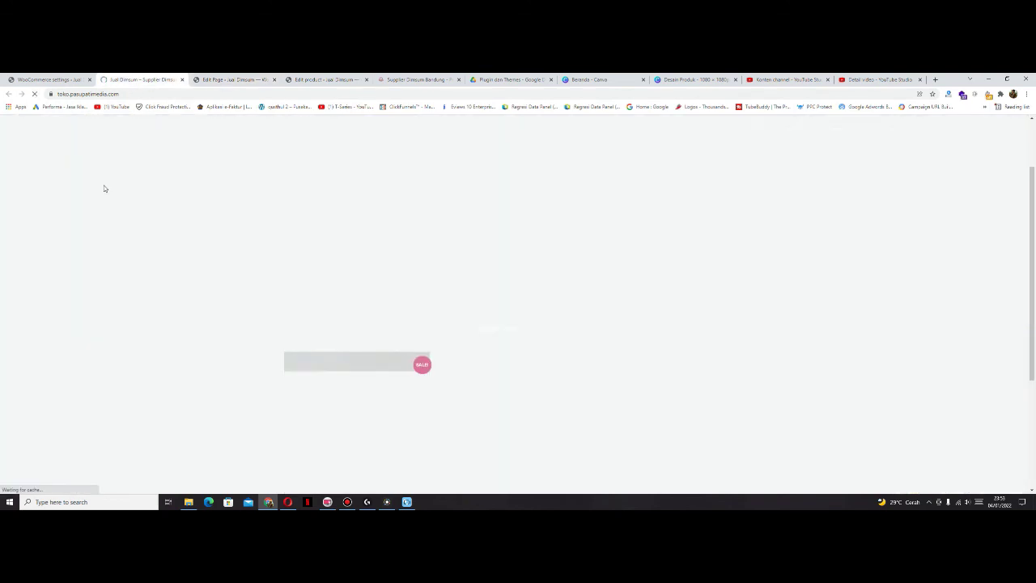
scroll(493, 266, "down", 1)
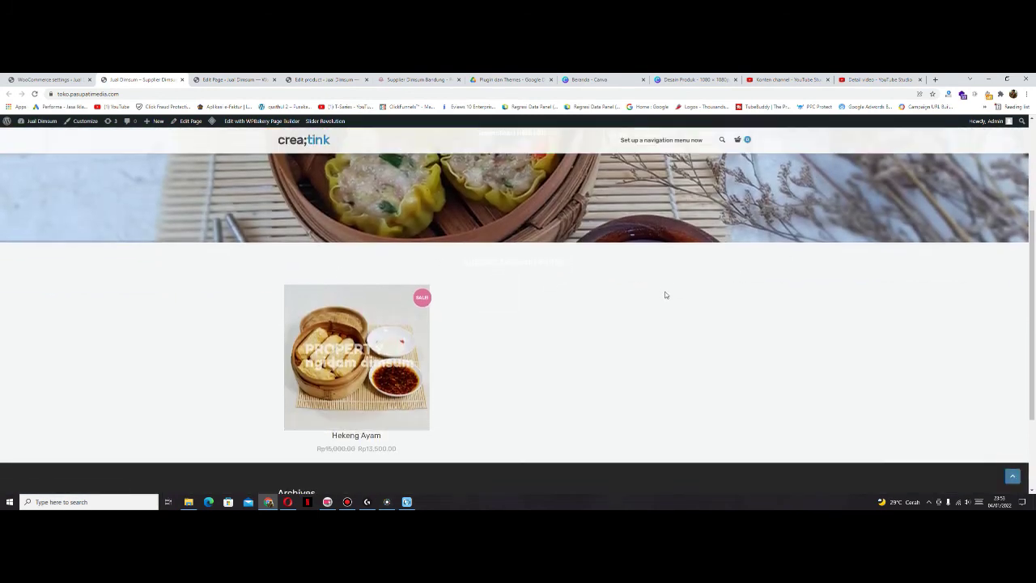
- Change the custom heading's text color to the orange preset and save the heading settings
left_click(245, 83)
scroll(410, 313, "down", 2)
mouse_move(402, 310)
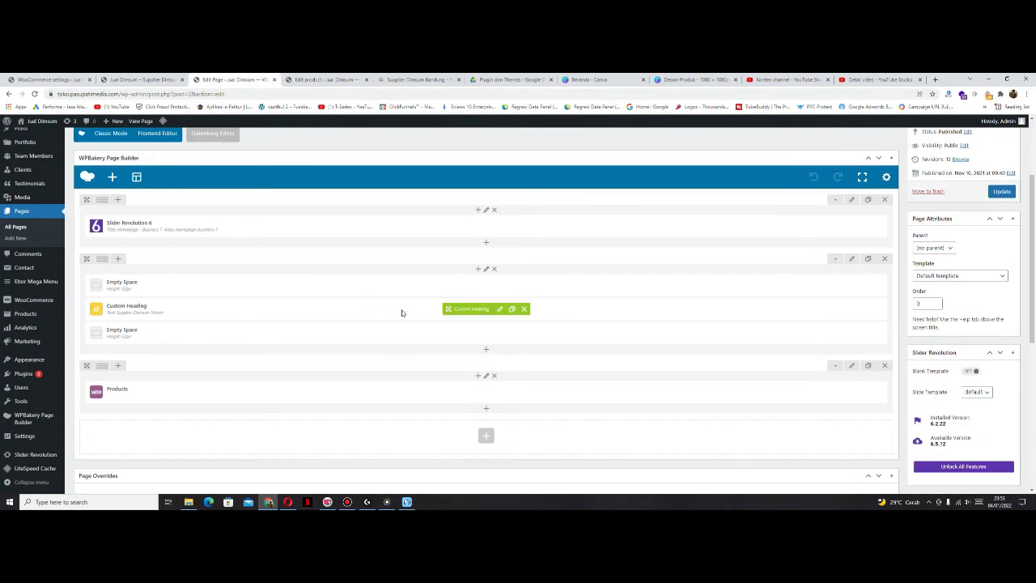
left_click(501, 310)
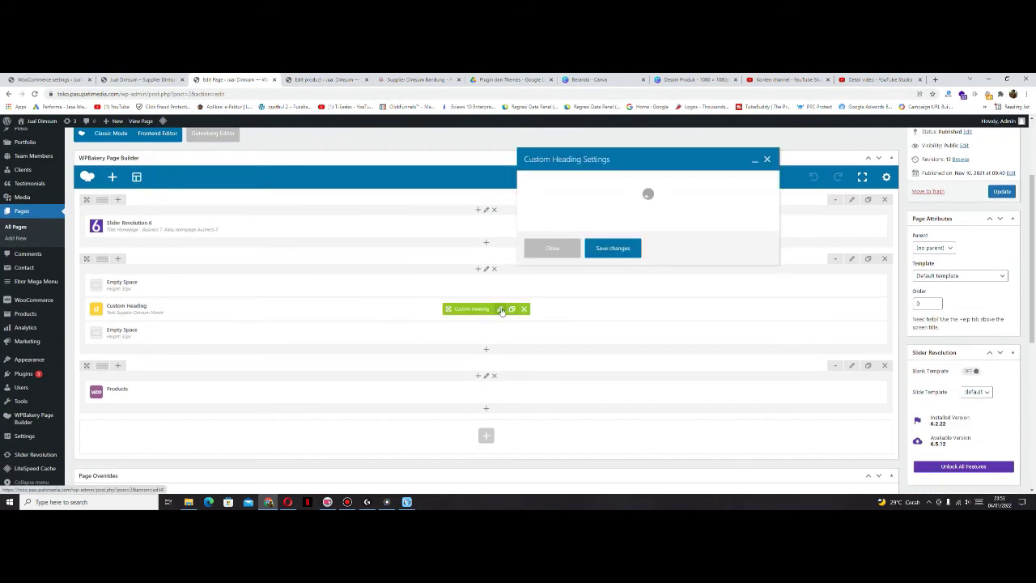
scroll(569, 327, "down", 3)
scroll(569, 327, "down", 3)
left_click(552, 307)
scroll(576, 337, "down", 1)
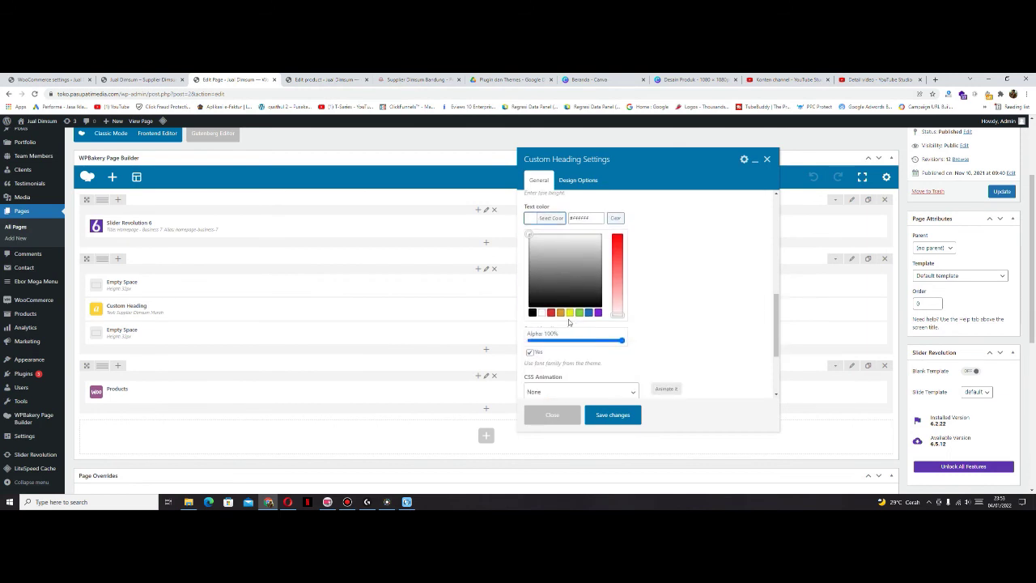
left_click(560, 311)
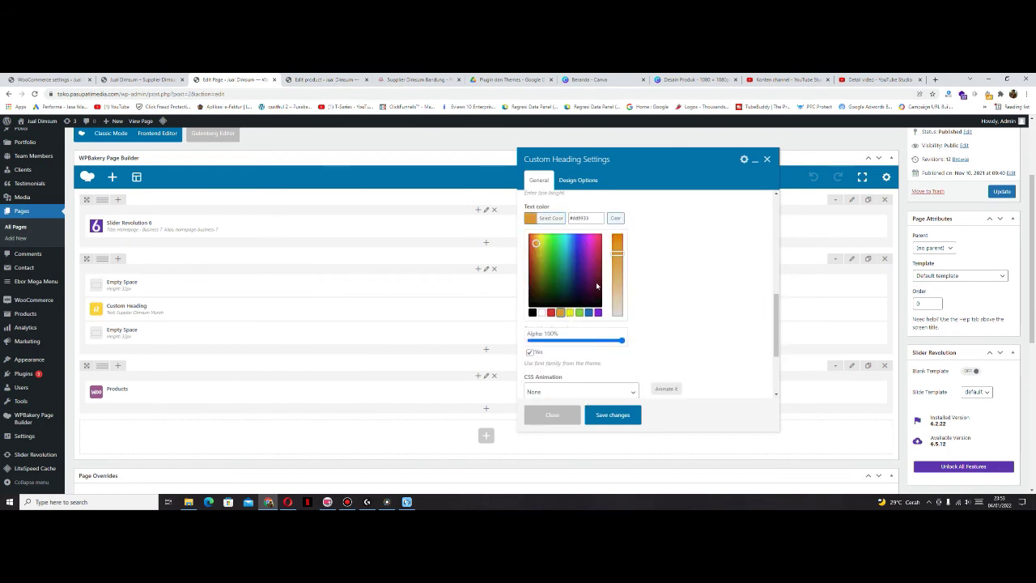
left_click(608, 417)
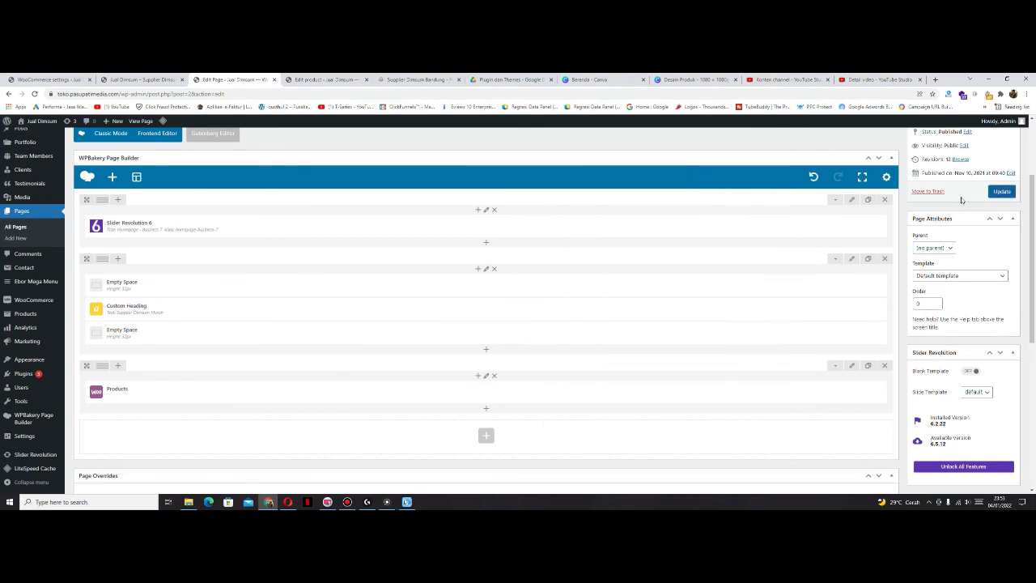
- Update the page and reload the live home page to check the heading's new color
left_click(1002, 192)
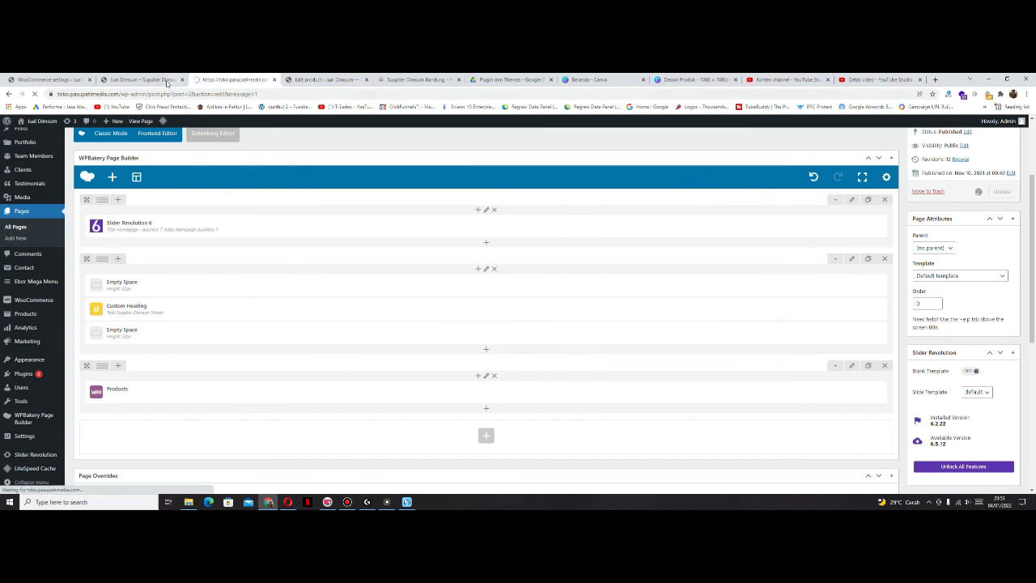
left_click(139, 79)
left_click(34, 95)
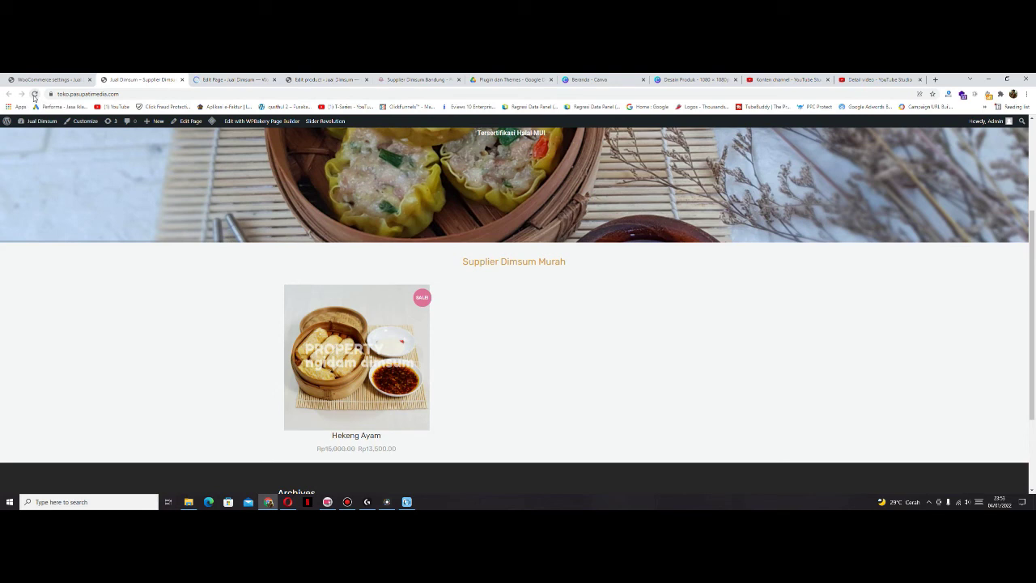
- Start adding a new WooCommerce product and preview image 2 in the Desain Produk folder in File Explorer
left_click(304, 80)
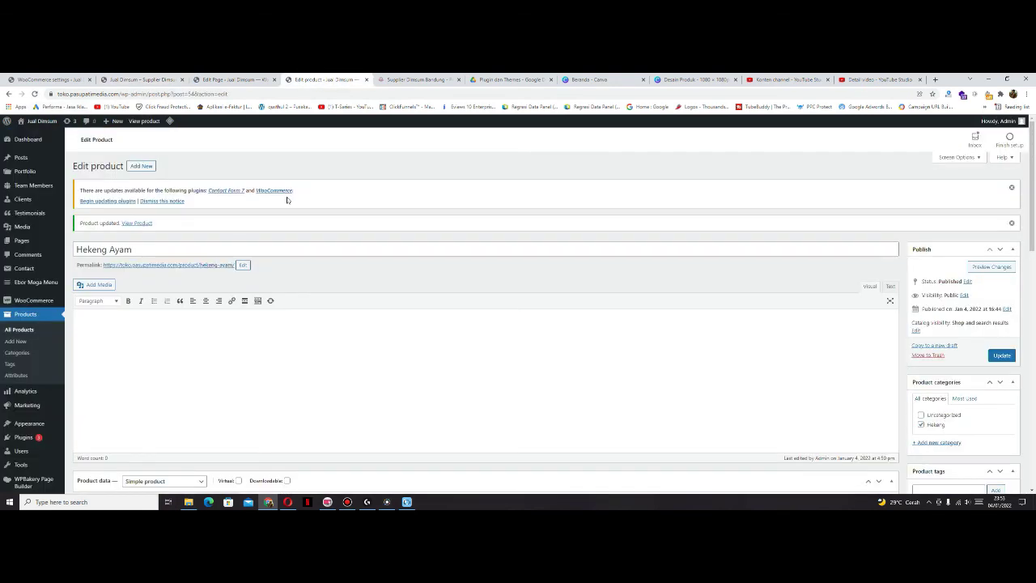
left_click(141, 166)
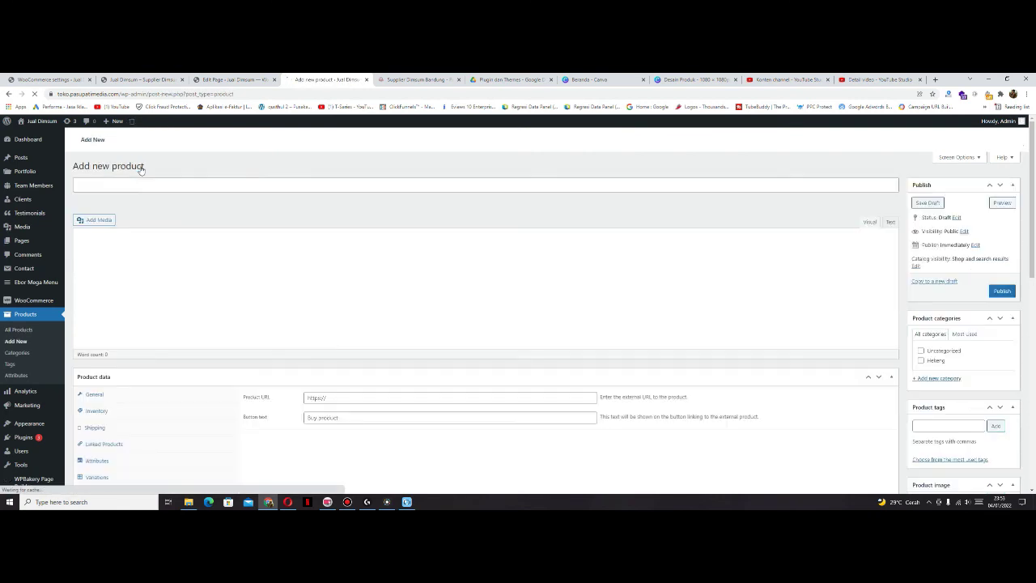
left_click(189, 502)
left_click(166, 182)
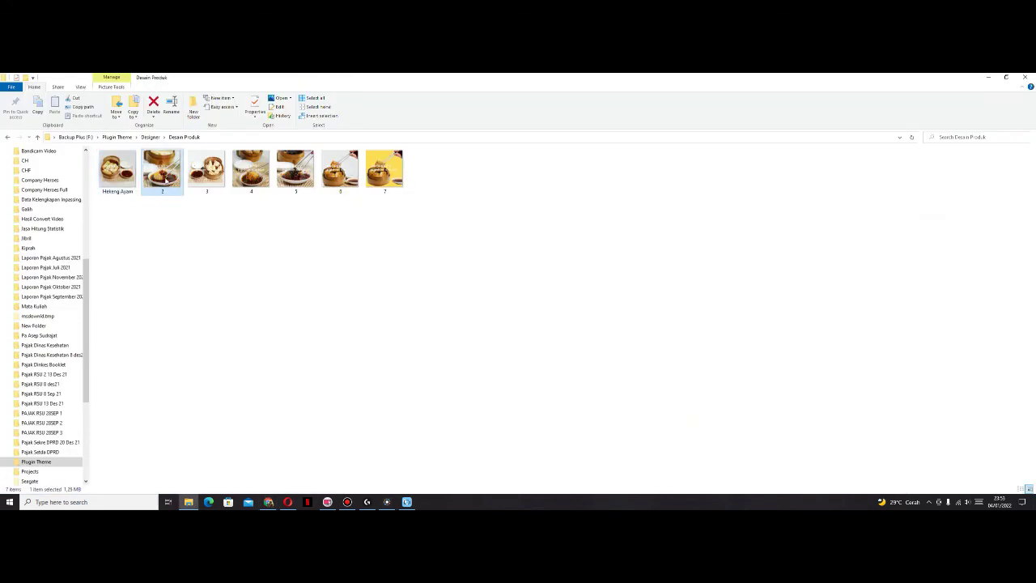
right_click(182, 194)
left_click(195, 185)
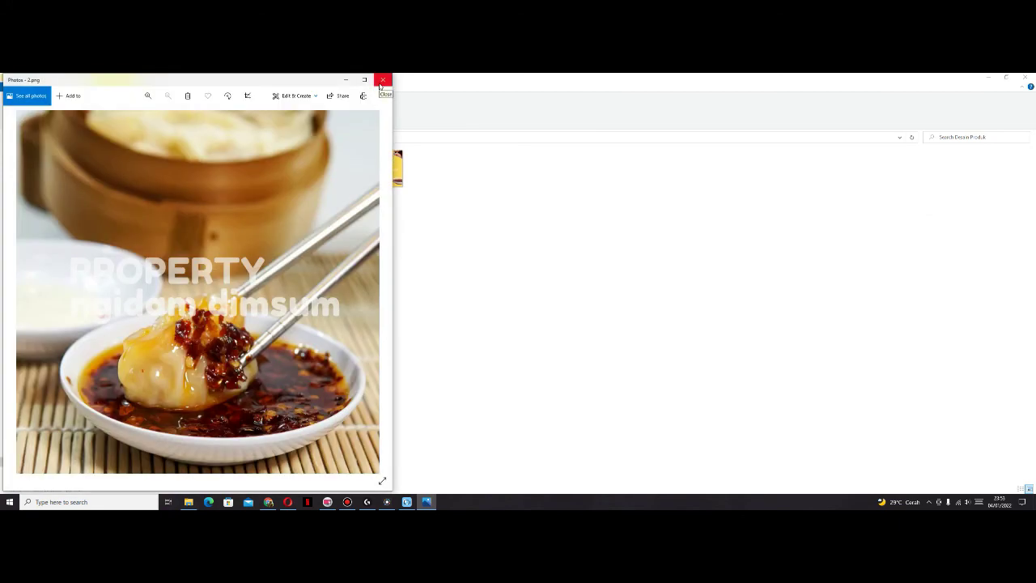
left_click(382, 80)
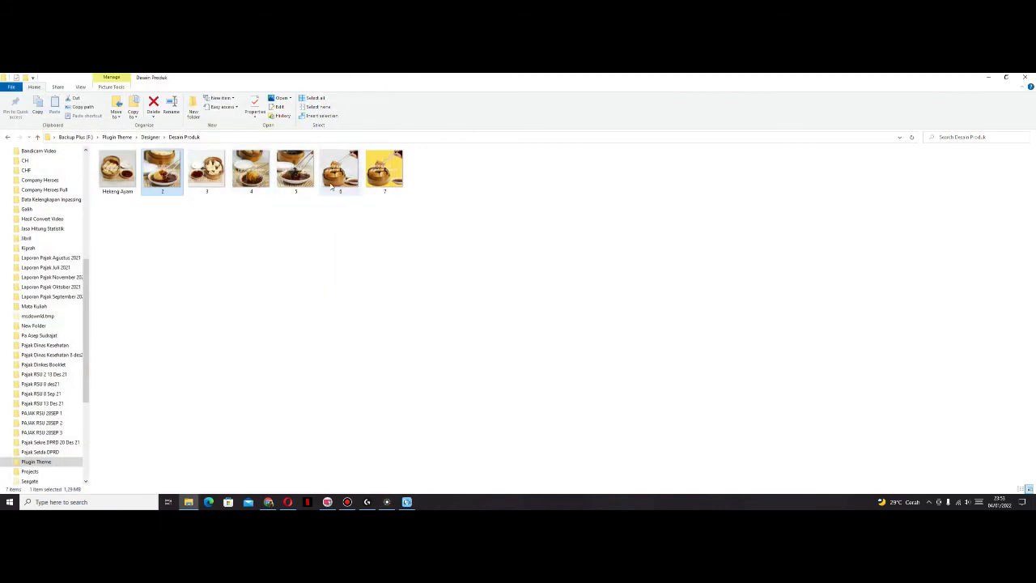
- Preview images 4 and 2 in the Desain Produk folder to compare the dimsum pictures
left_click(341, 184)
left_click(293, 182)
left_click(250, 181)
right_click(248, 177)
left_click(275, 185)
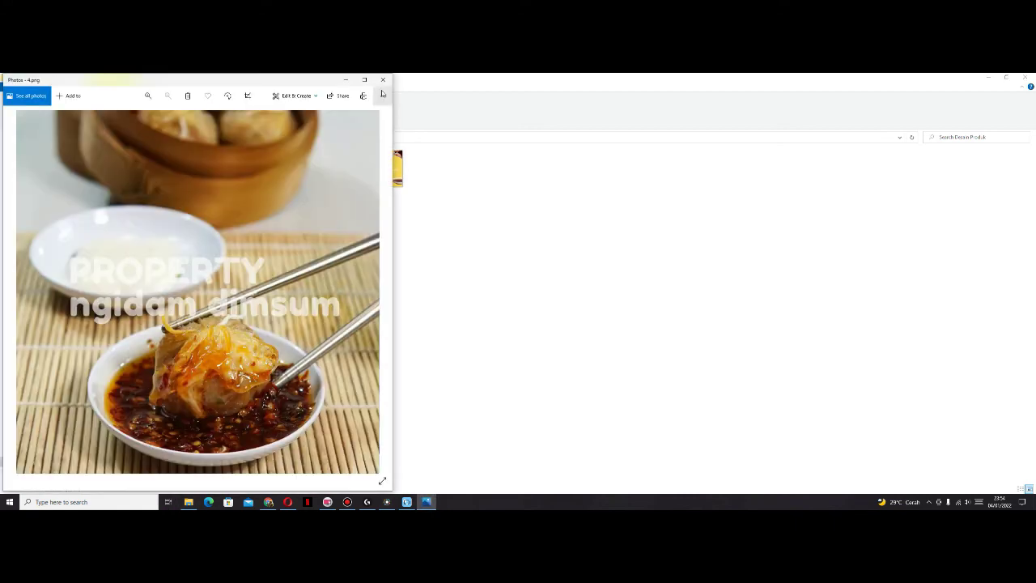
left_click(384, 81)
left_click(166, 168)
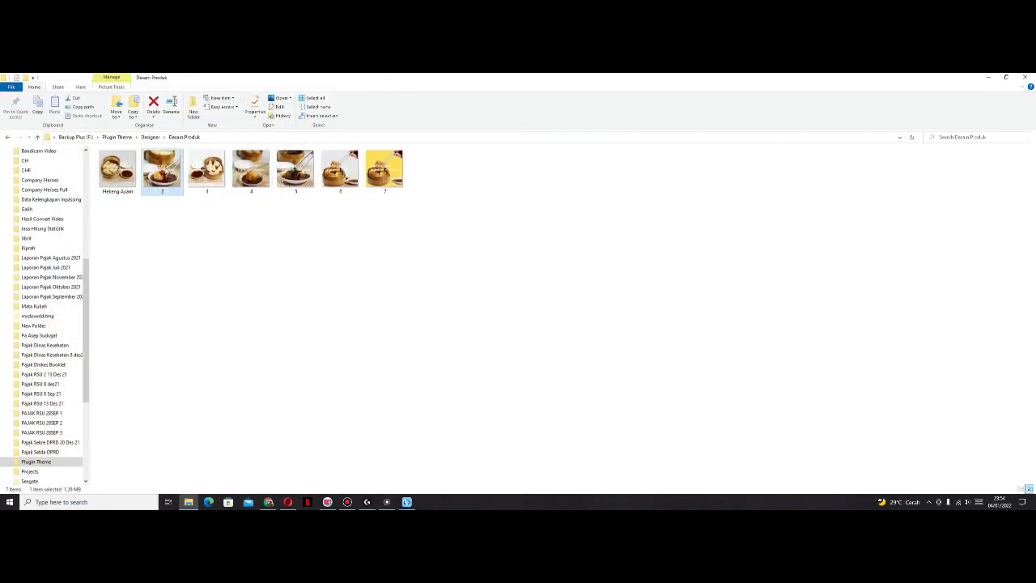
right_click(166, 170)
left_click(191, 176)
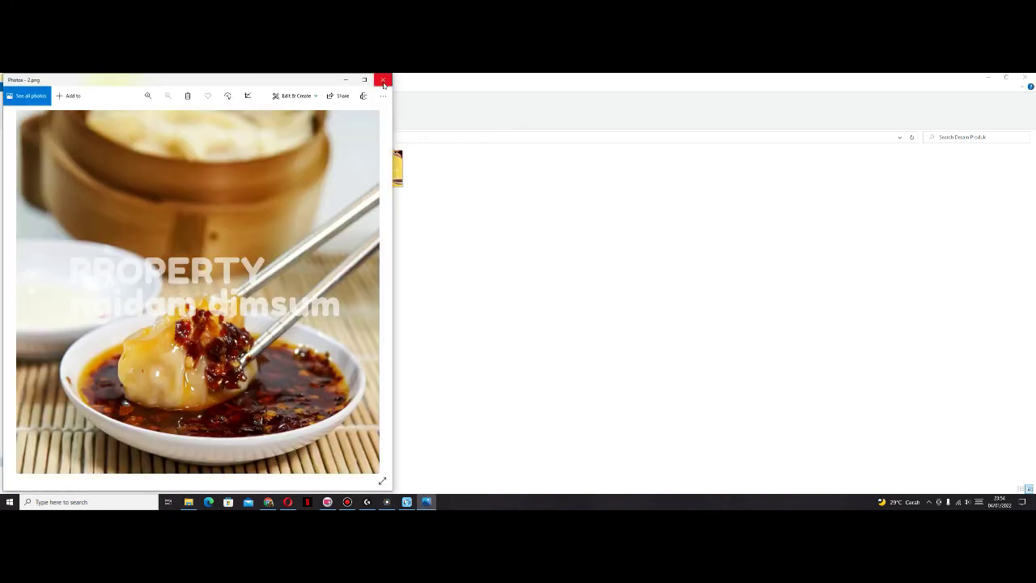
left_click(383, 79)
- Switch to Chrome and look through the product names and pictures on the ngidamdimsum.com home page
left_click(268, 502)
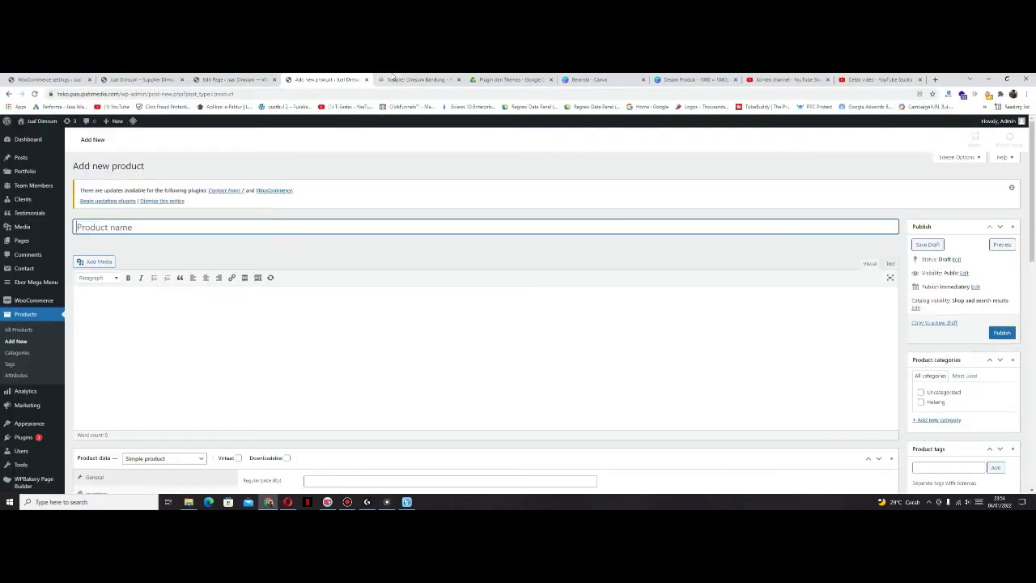
left_click(419, 79)
scroll(368, 277, "down", 6)
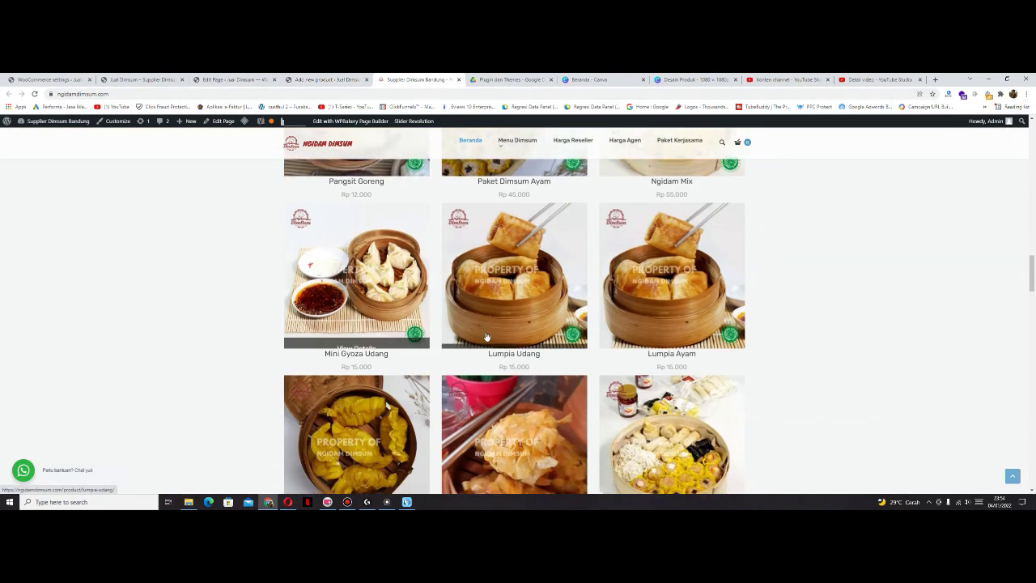
scroll(484, 333, "down", 4)
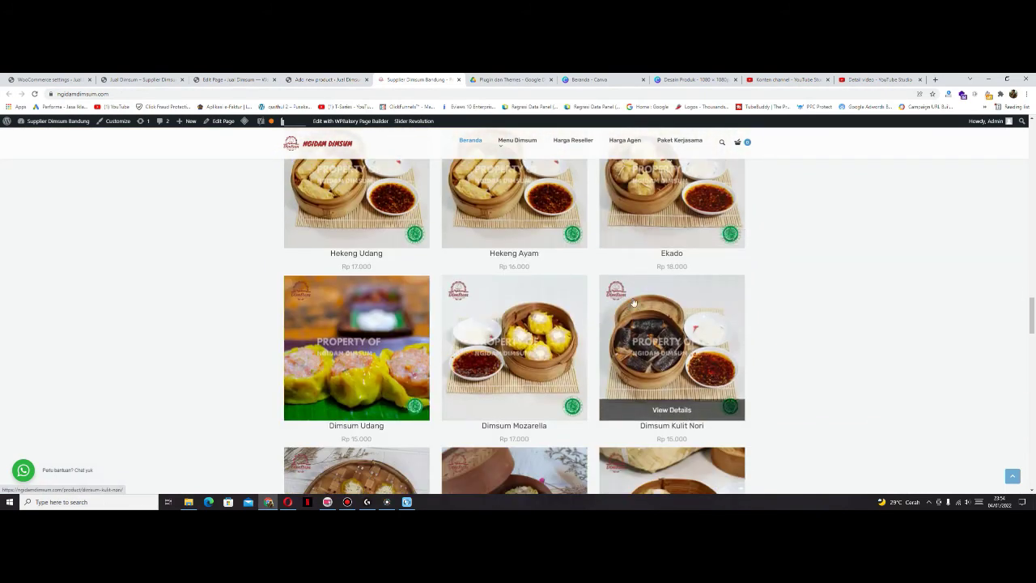
scroll(791, 323, "down", 2)
scroll(789, 321, "down", 2)
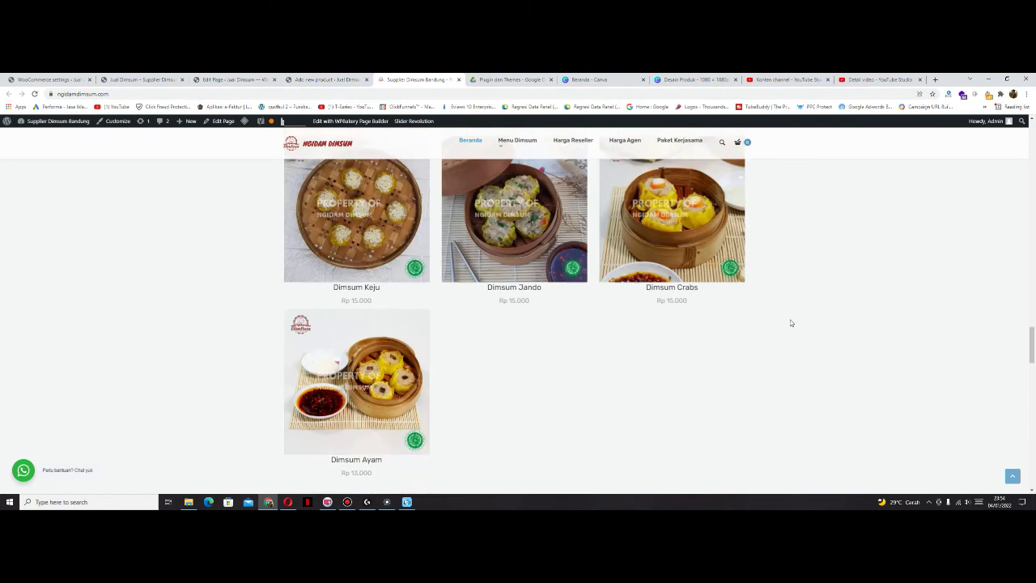
scroll(788, 321, "up", 5)
- Return to the new WooCommerce product form and name the product Ekado
left_click(227, 79)
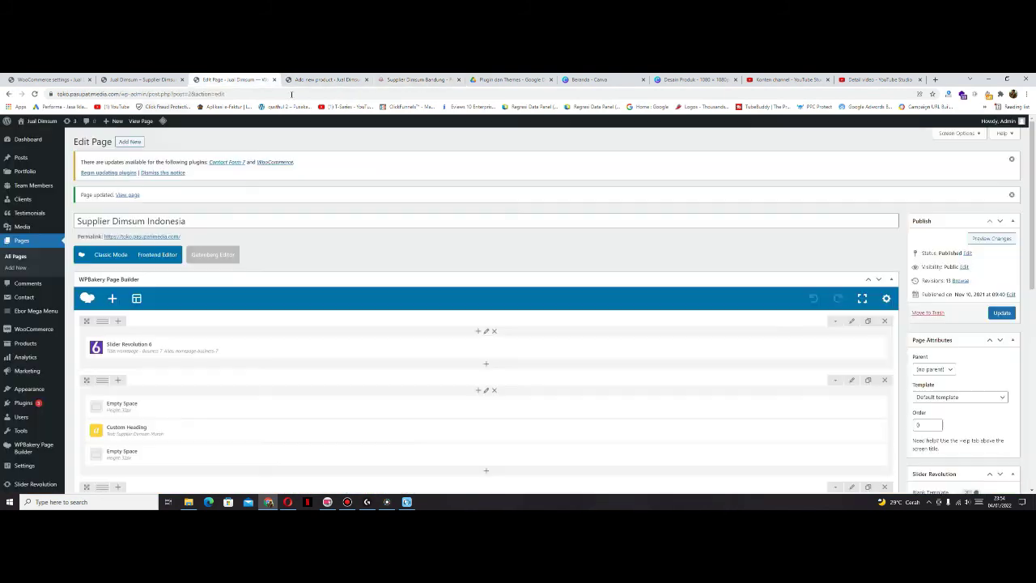
left_click(322, 79)
type("Ekado")
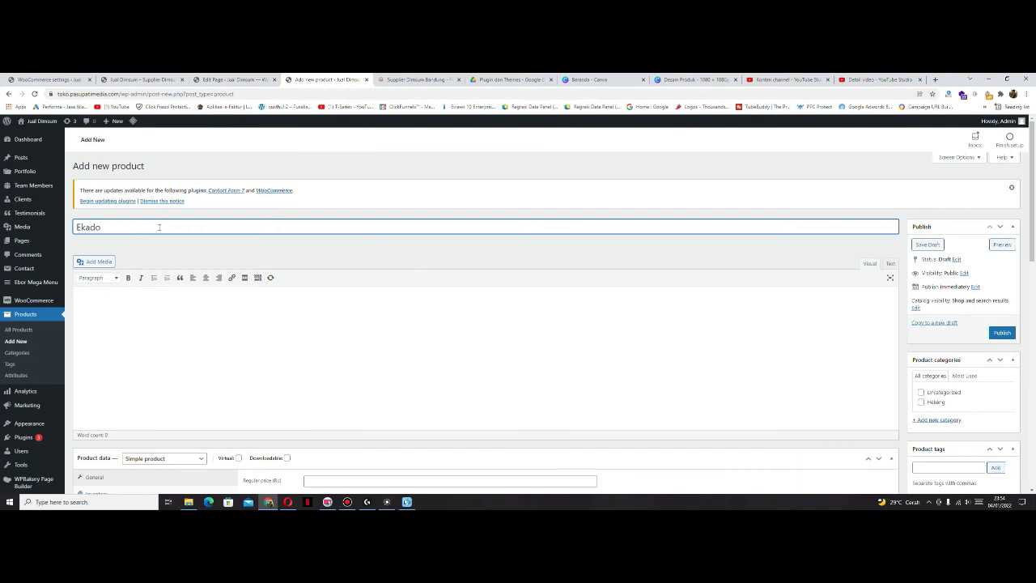
scroll(250, 278, "down", 2)
scroll(319, 268, "up", 1)
scroll(319, 268, "up", 1)
left_click(303, 282)
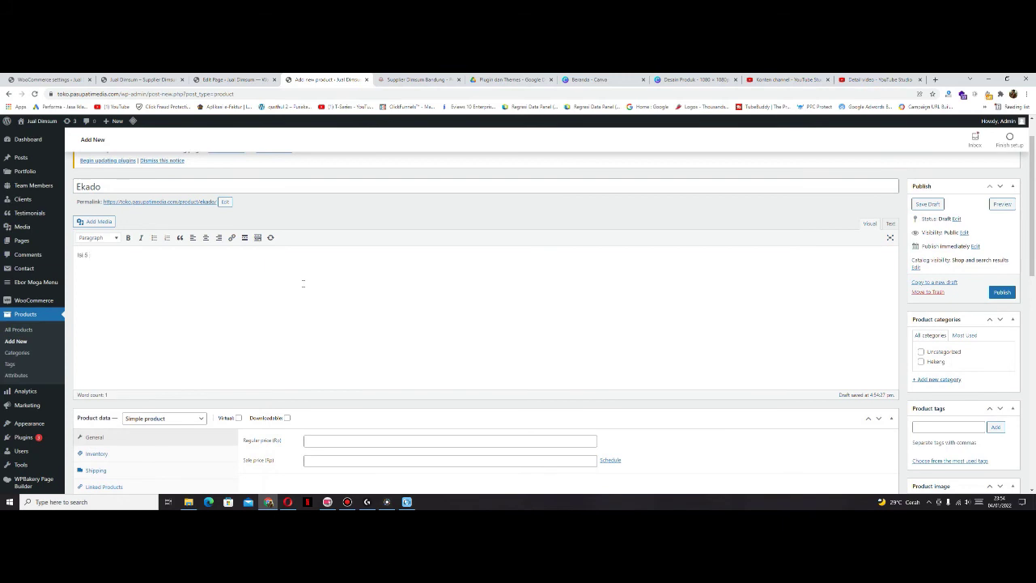
scroll(303, 282, "down", 3)
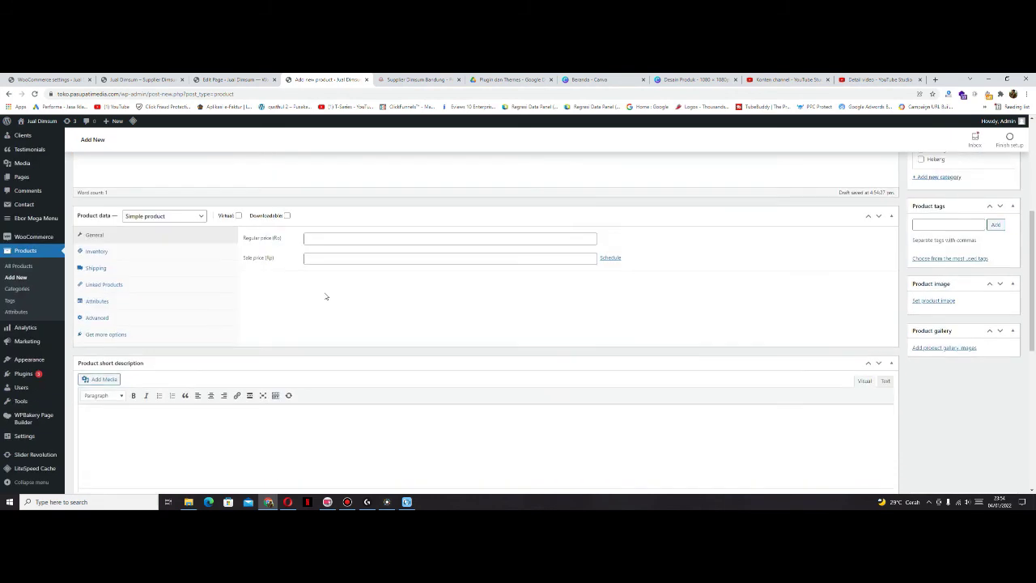
scroll(162, 268, "up", 3)
key("ctrl+a")
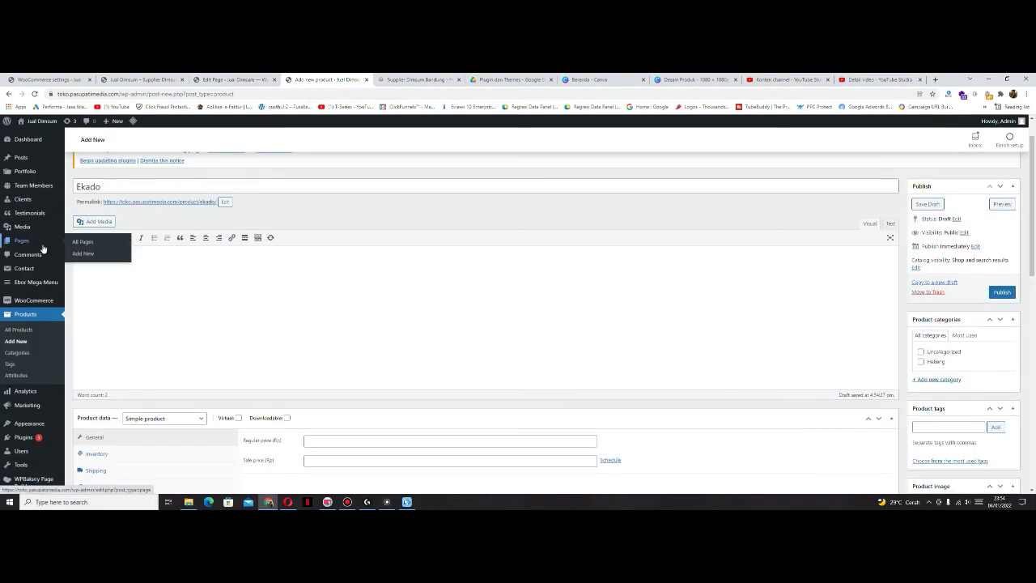
key("BackSpace")
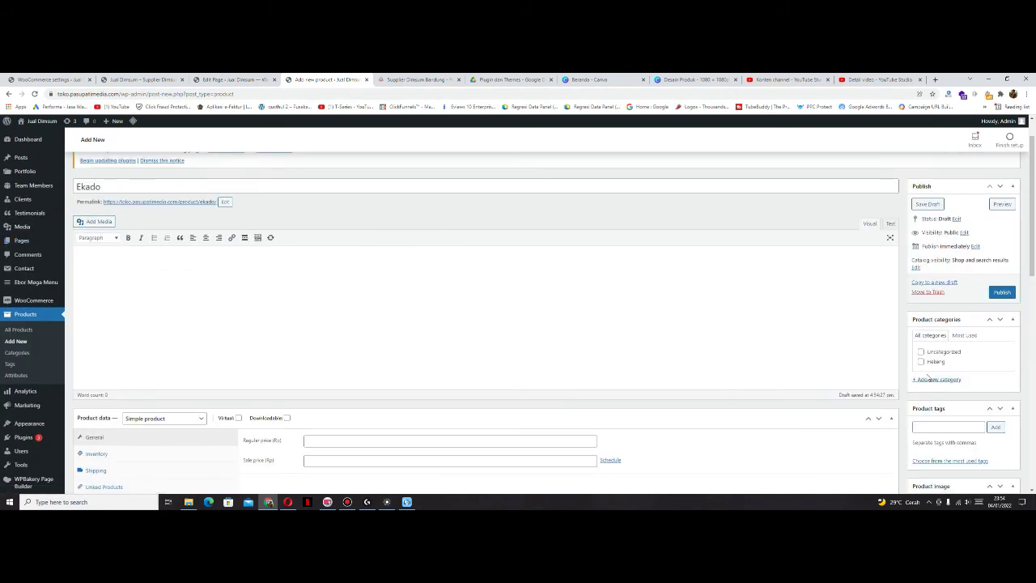
- Create a new product category named Ekado and assign it to the product
left_click(936, 379)
type("Ekado")
left_click(938, 434)
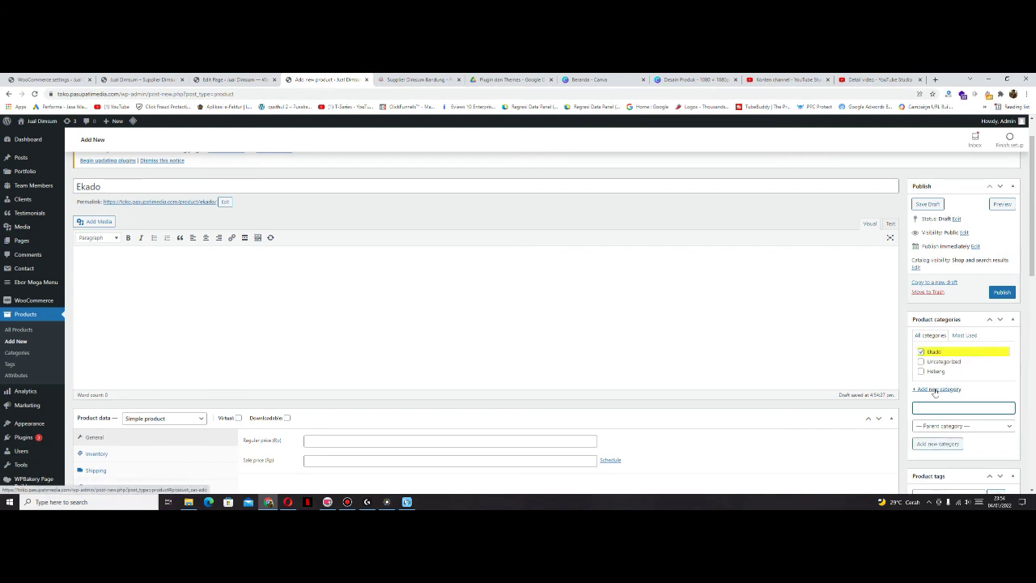
- Add the tags Ekado, Dimsum and Hekeng to the product
scroll(935, 388, "down", 2)
left_click(929, 374)
type("Ekado")
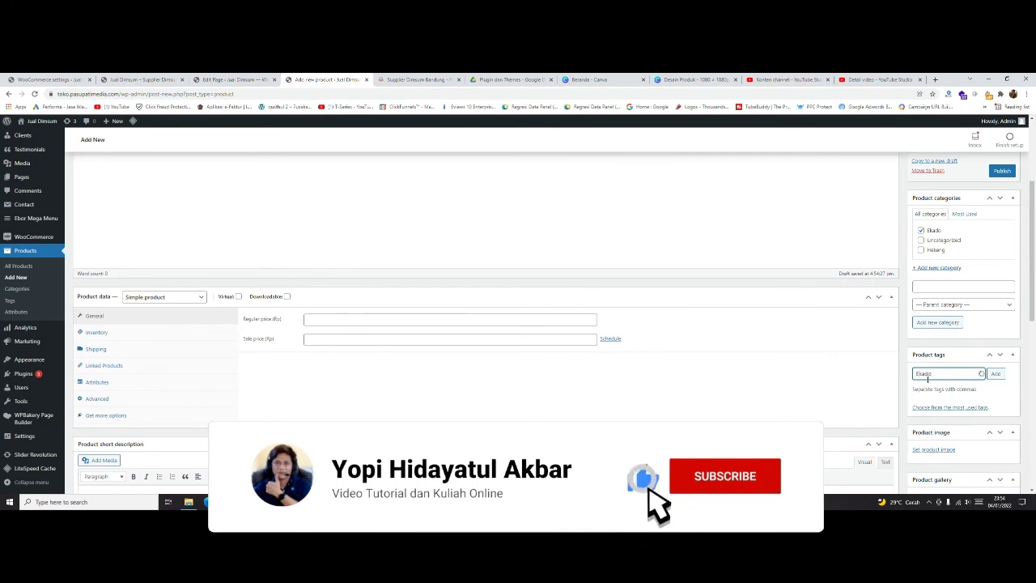
type(", Dimsum,")
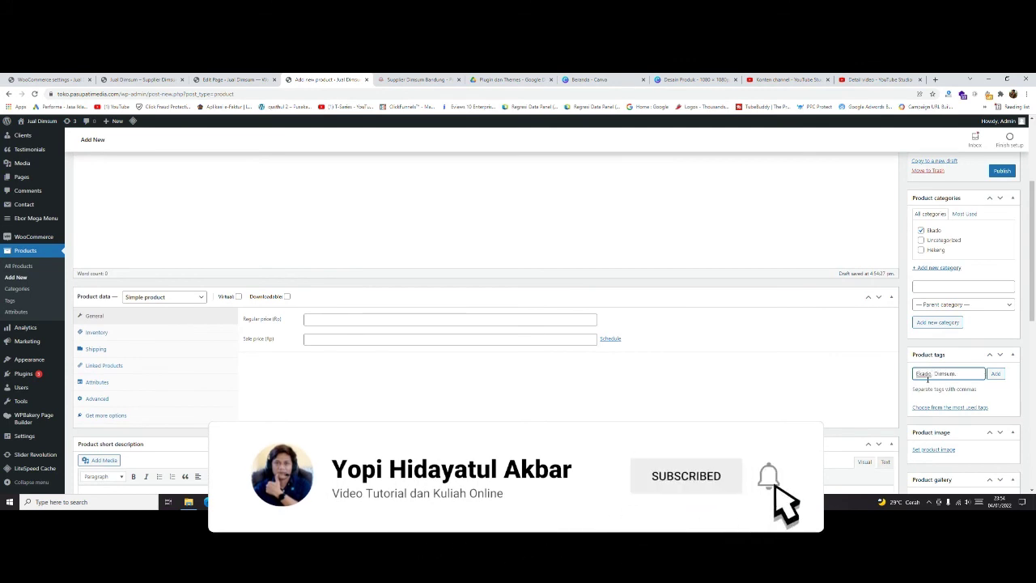
type(" Teksng")
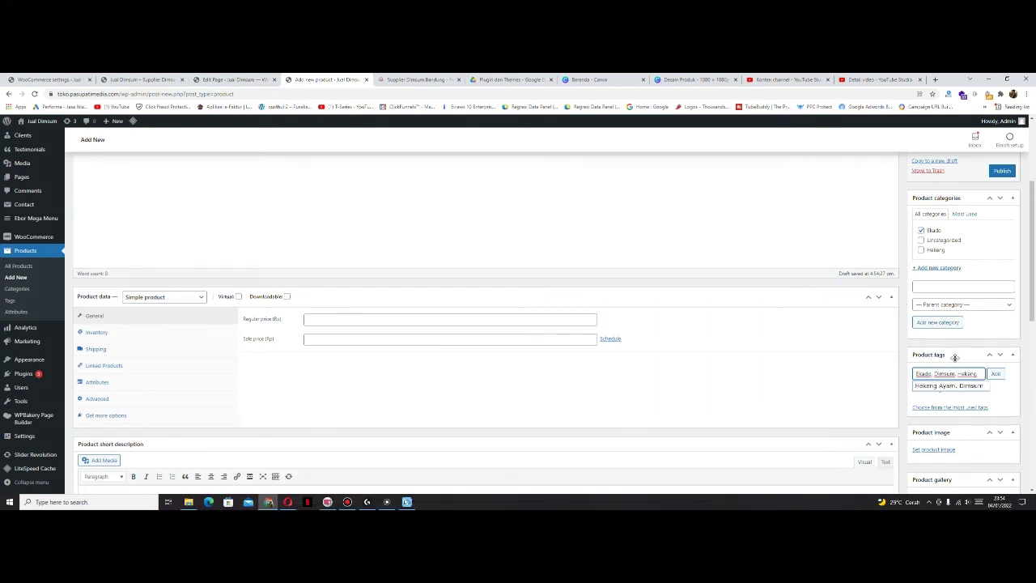
left_click(996, 375)
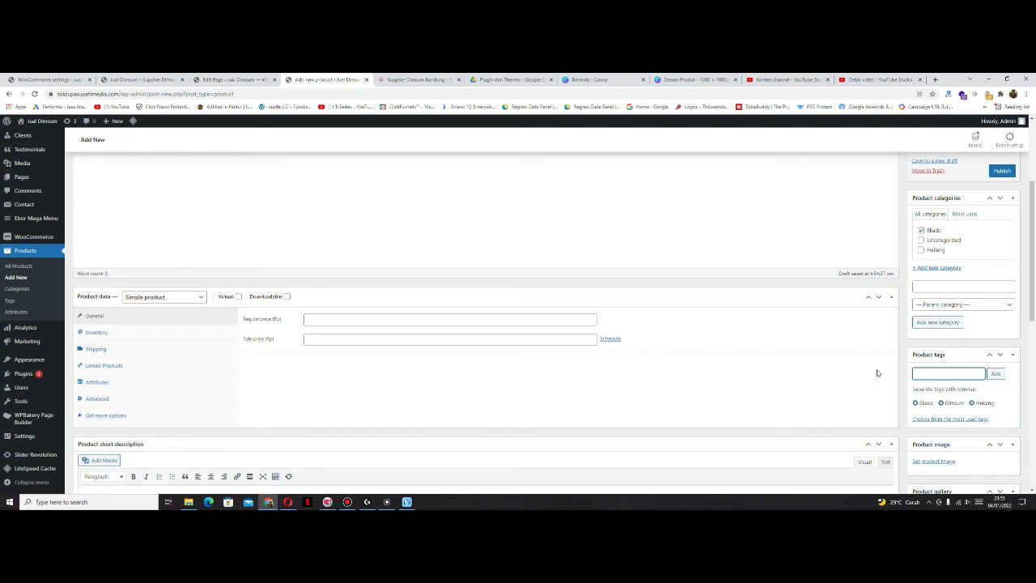
- Rename image file 2 in the Desain Produk folder to Ekado and upload it for the product image
scroll(943, 377, "down", 2)
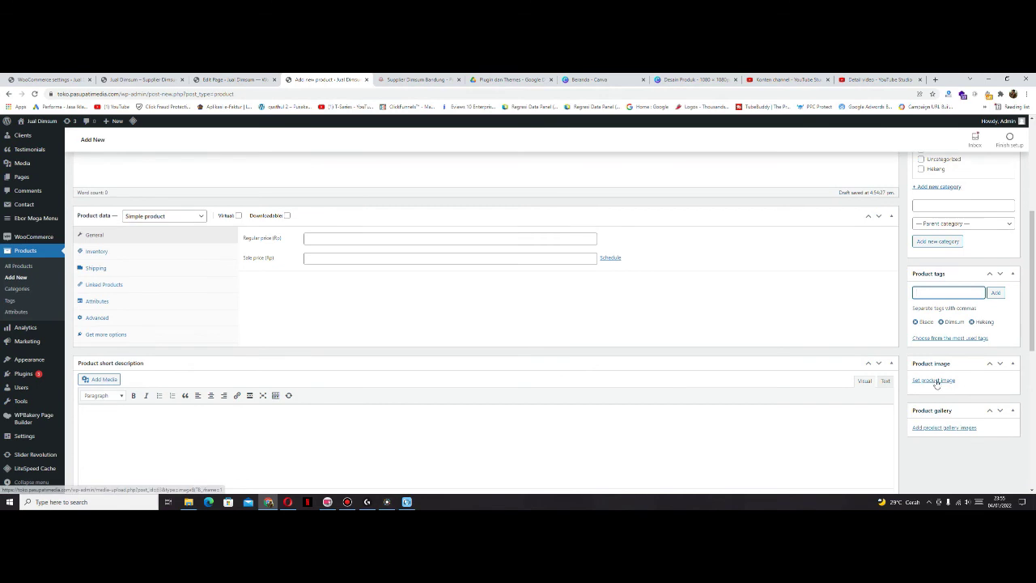
left_click(937, 381)
left_click(33, 154)
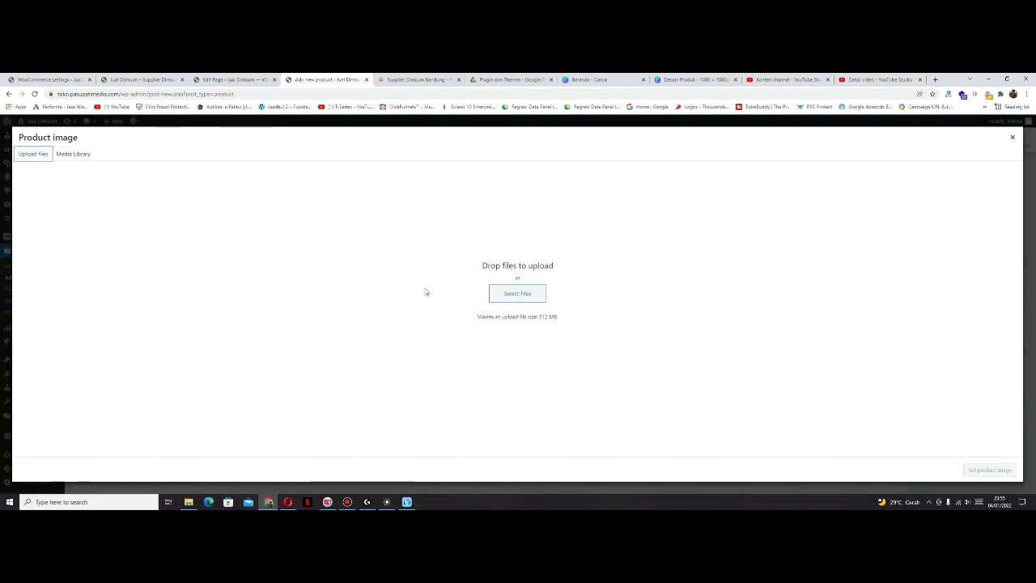
left_click(502, 293)
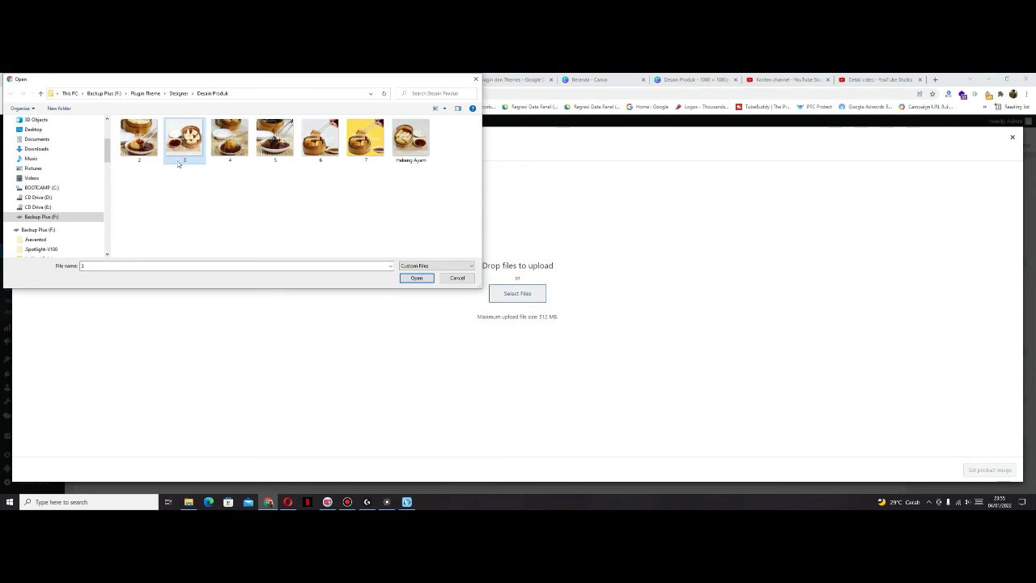
left_click(148, 154)
right_click(146, 148)
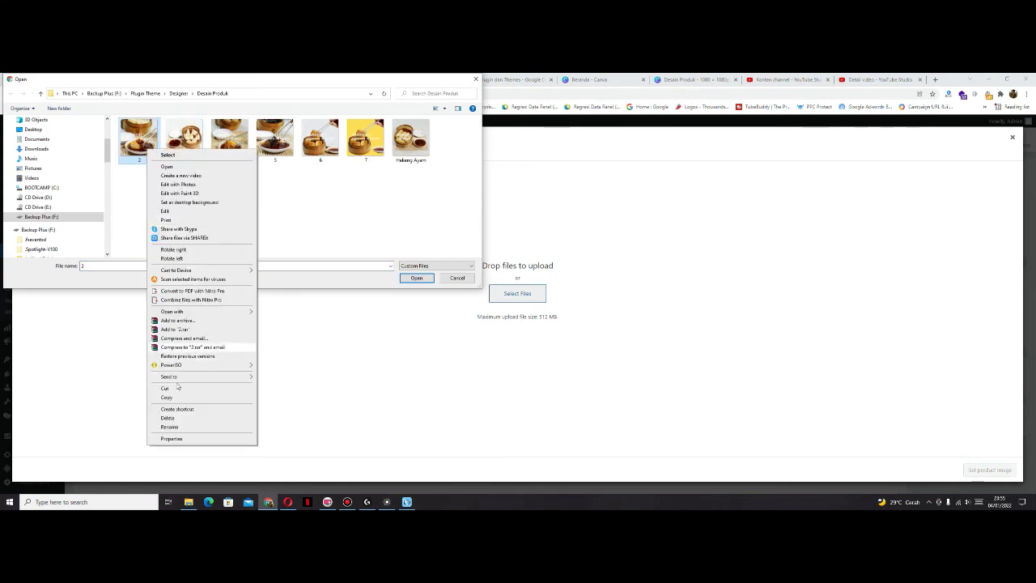
left_click(172, 425)
type("Ekado")
key("Return")
left_click(139, 139)
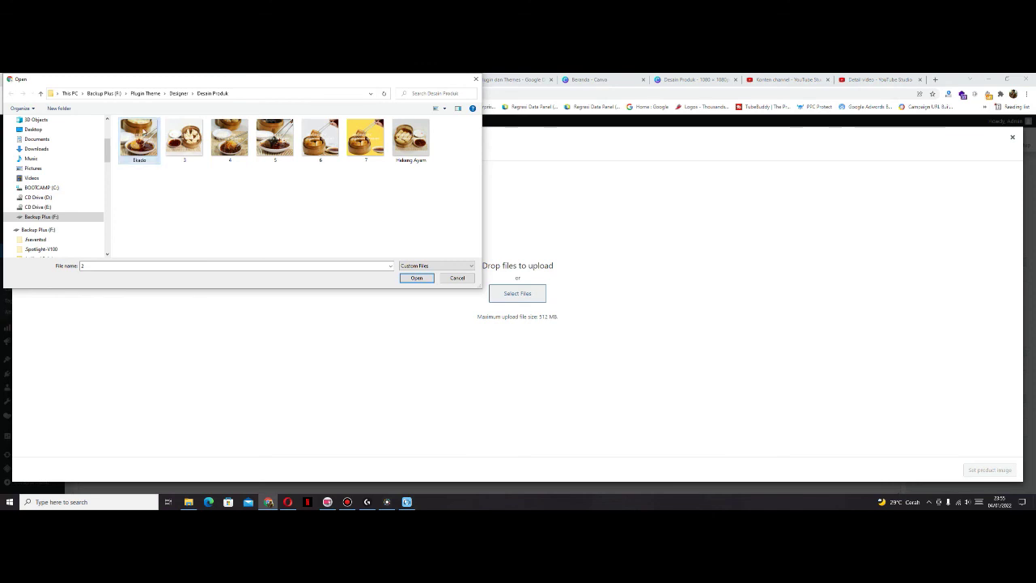
left_click(416, 277)
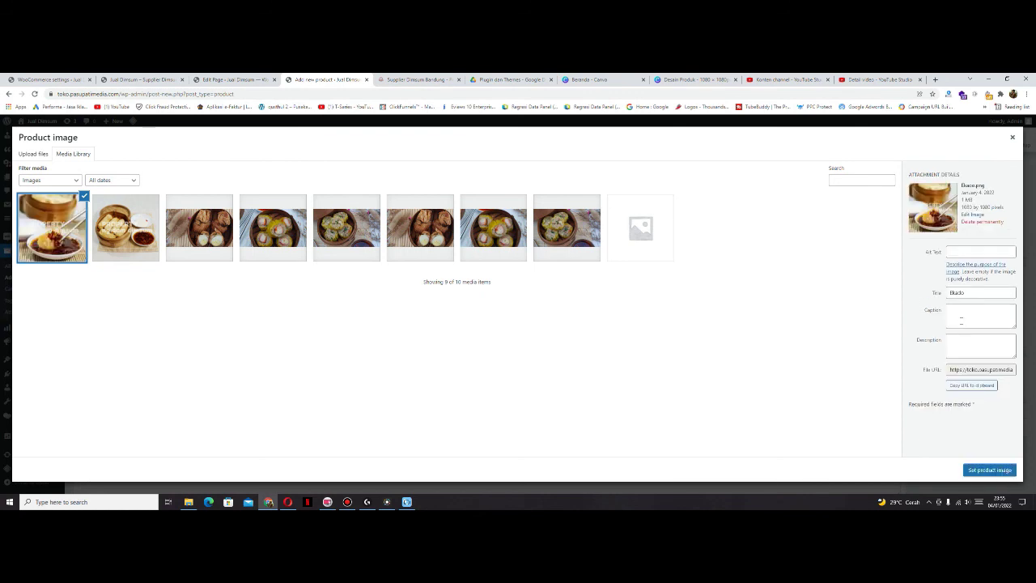
- Copy the image title Ekado into its alt text and description, and set it as the product image
double_click(957, 293)
key("ctrl+c")
left_click(981, 252)
key("ctrl+v")
left_click(962, 346)
key("ctrl+v")
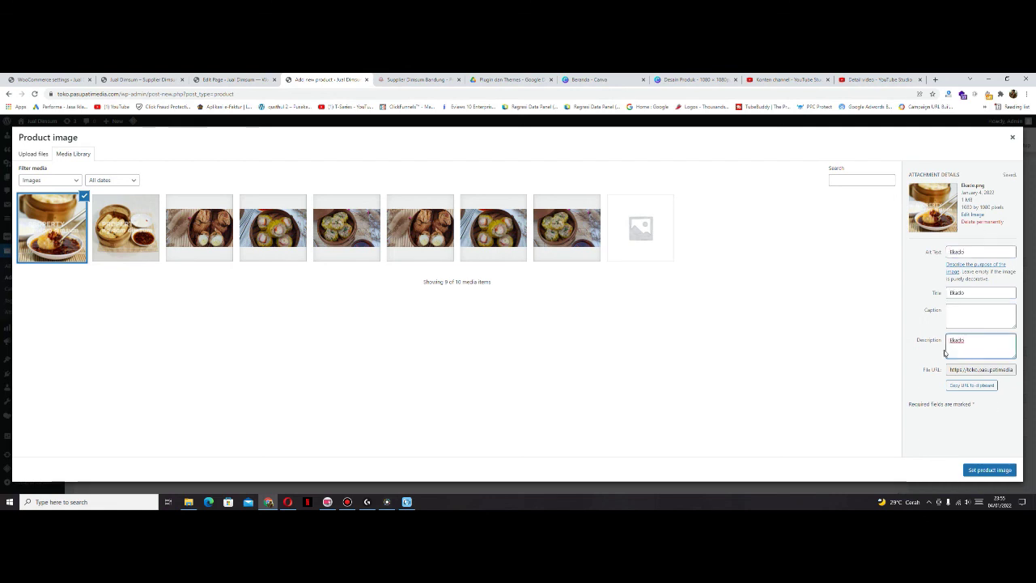
left_click(967, 292)
left_click(962, 252)
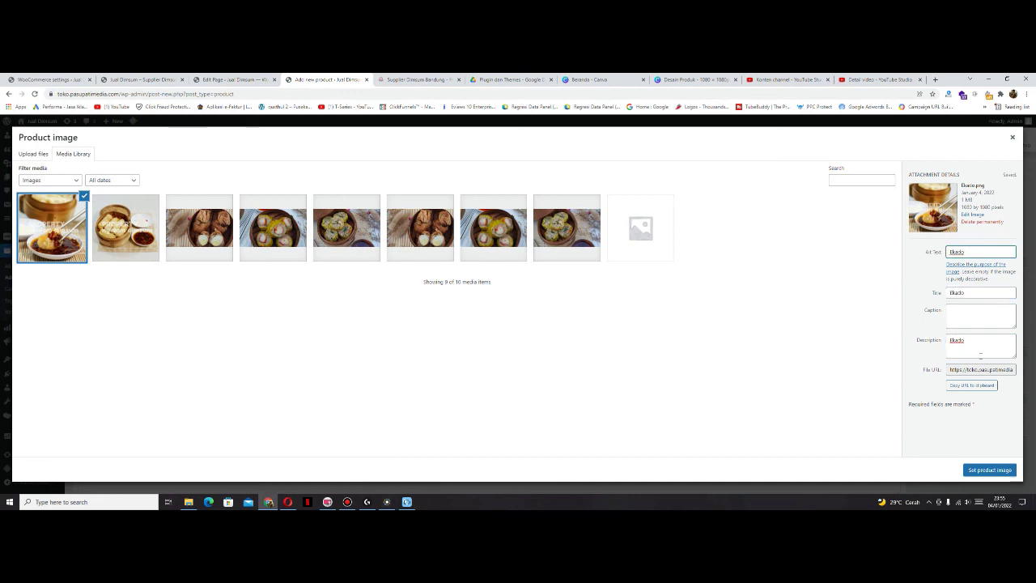
left_click(993, 470)
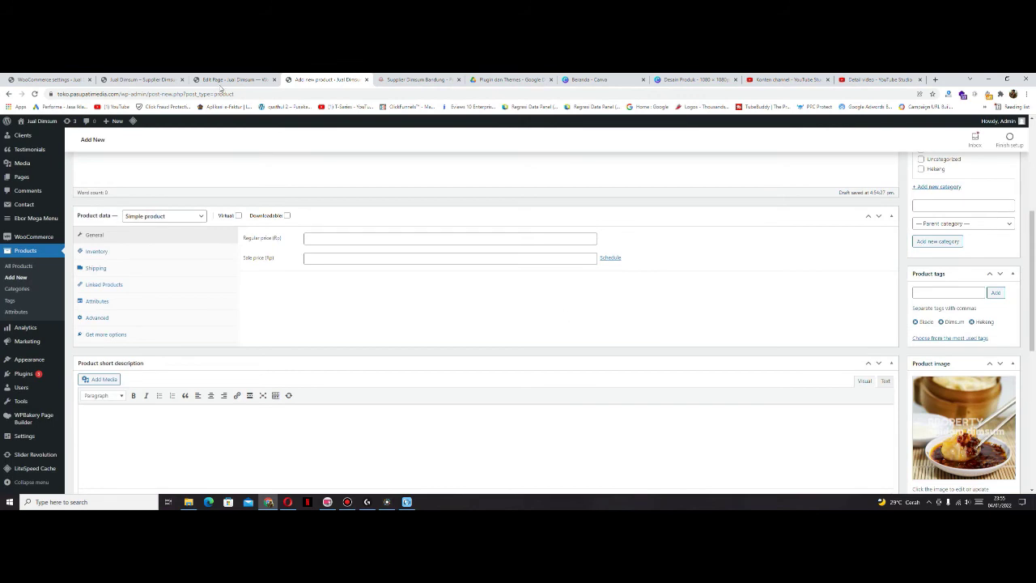
- Open the Hekeng Ayam product page on the live store to check its short description and price
left_click(146, 80)
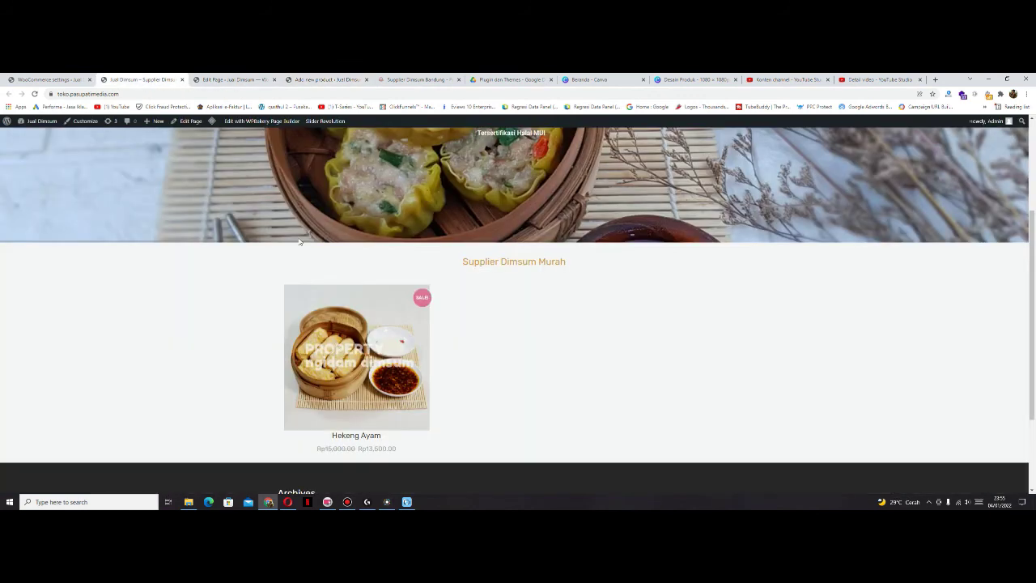
left_click(348, 420)
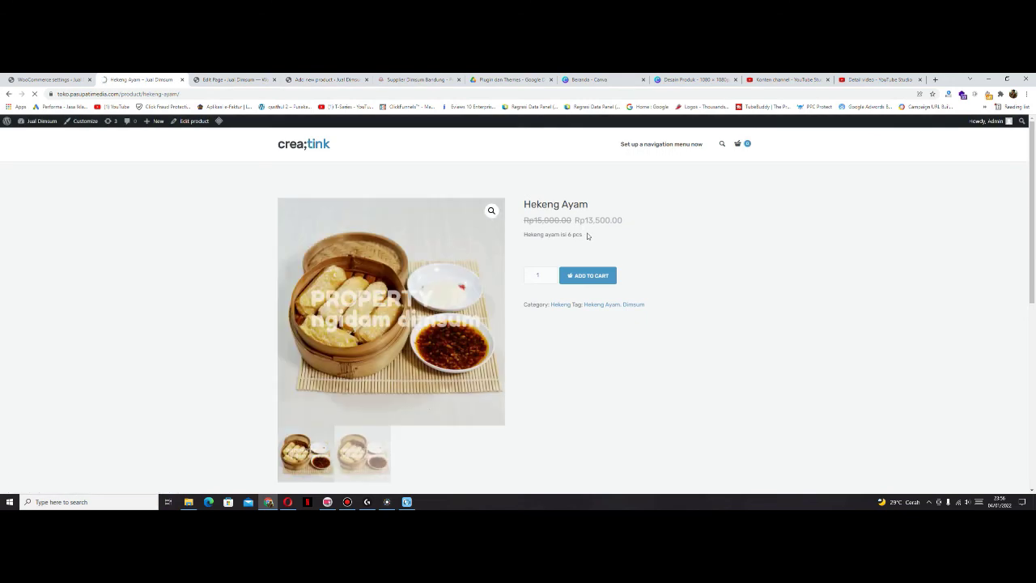
left_click(234, 79)
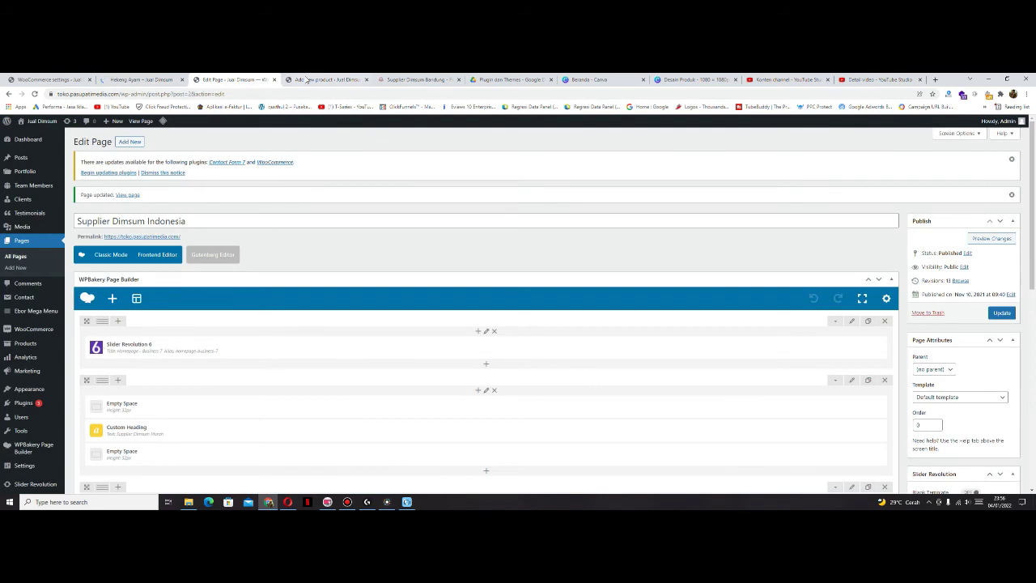
- Write the Ekado product's short description as "Ekado isi 6 pcs" and set its regular price to 15000
left_click(300, 78)
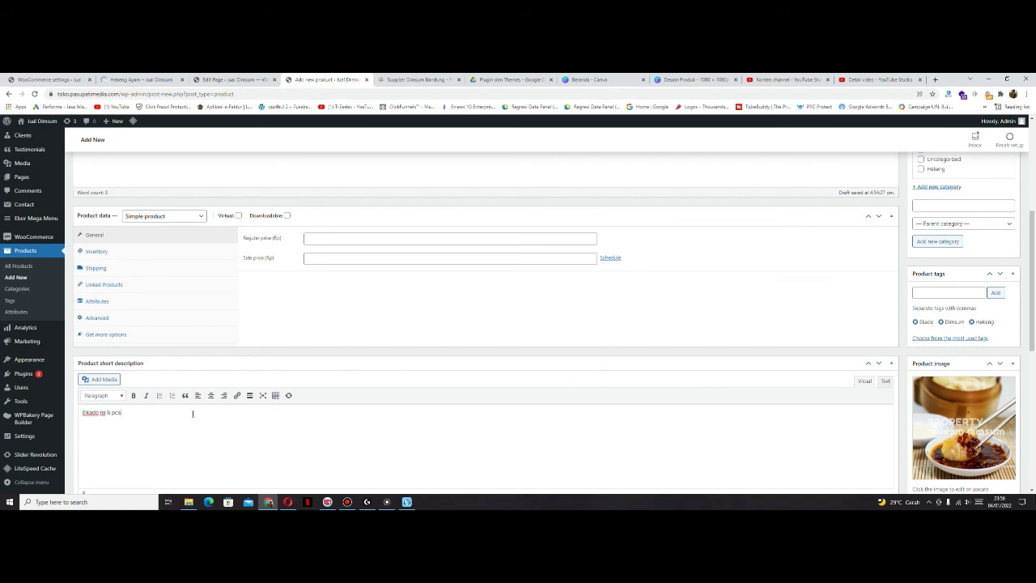
left_click(315, 238)
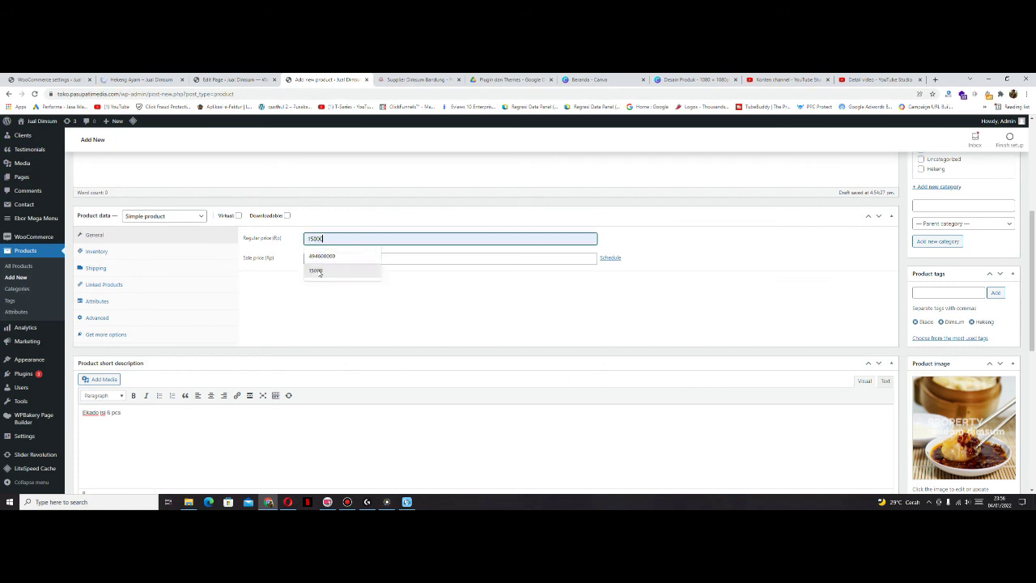
left_click(316, 271)
key("BackSpace")
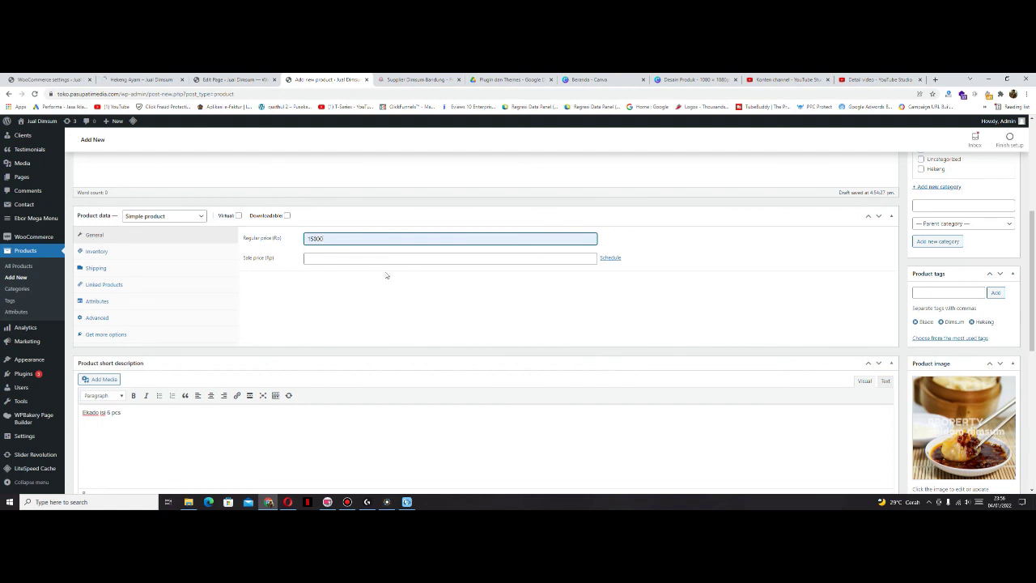
- Add the Ekado image to the product gallery and publish the product
scroll(395, 310, "down", 2)
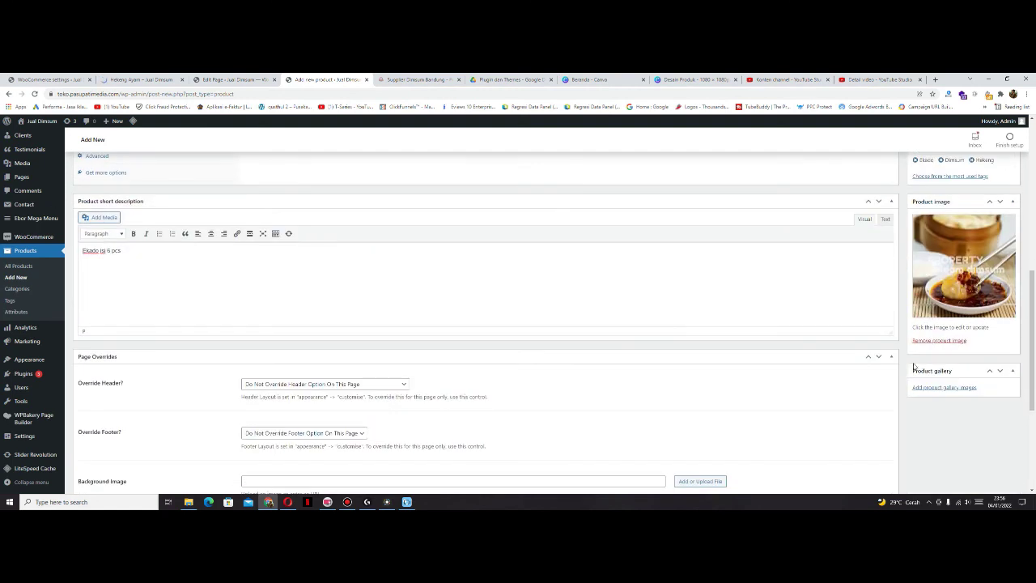
scroll(567, 364, "down", 1)
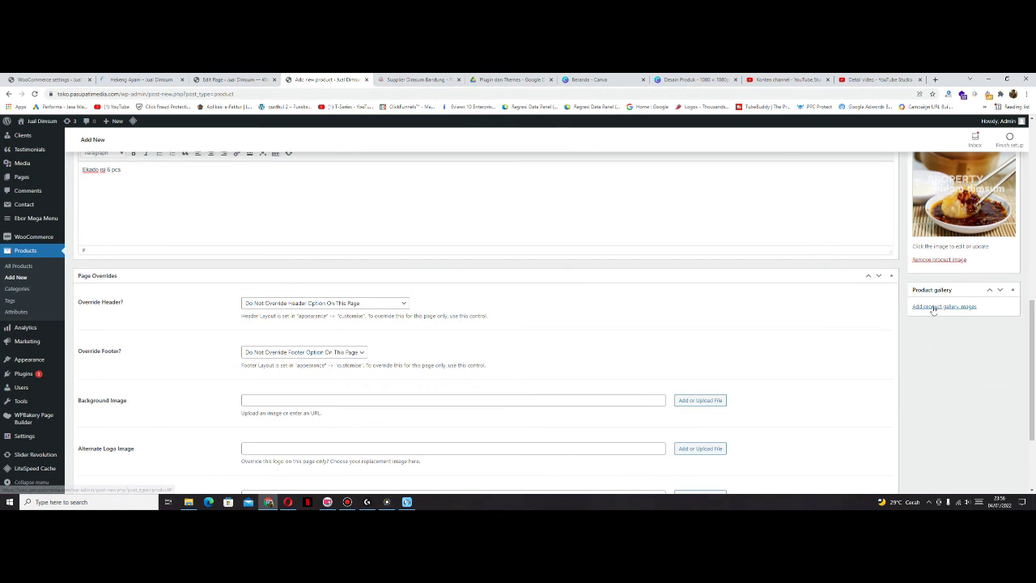
left_click(939, 307)
left_click(68, 227)
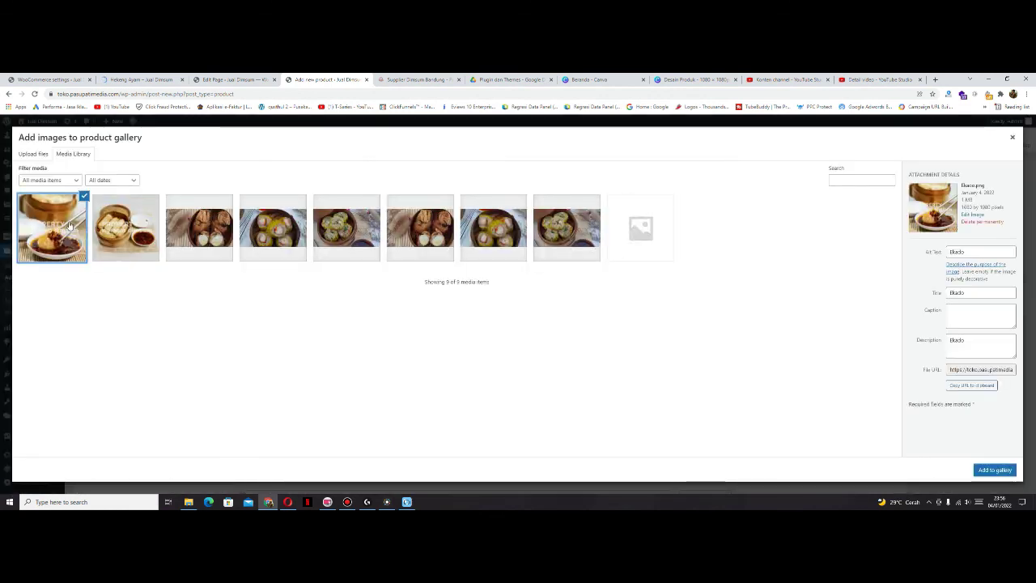
left_click(995, 469)
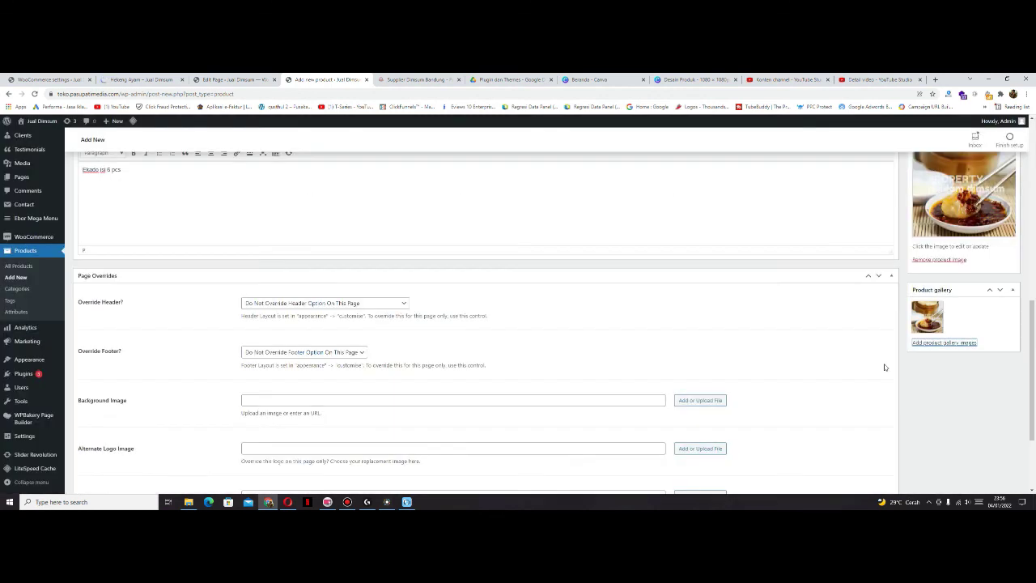
scroll(886, 357, "up", 10)
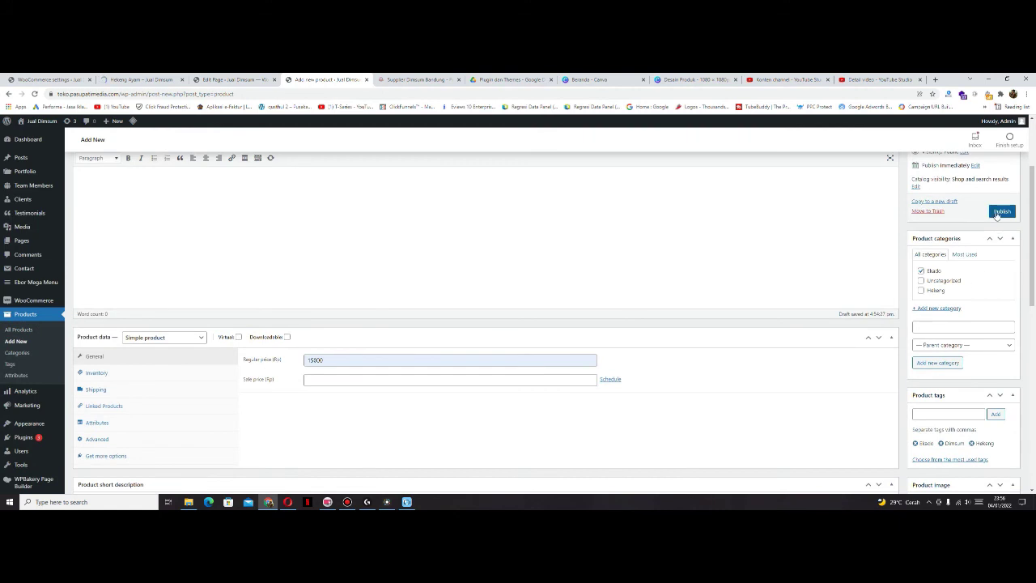
left_click(999, 212)
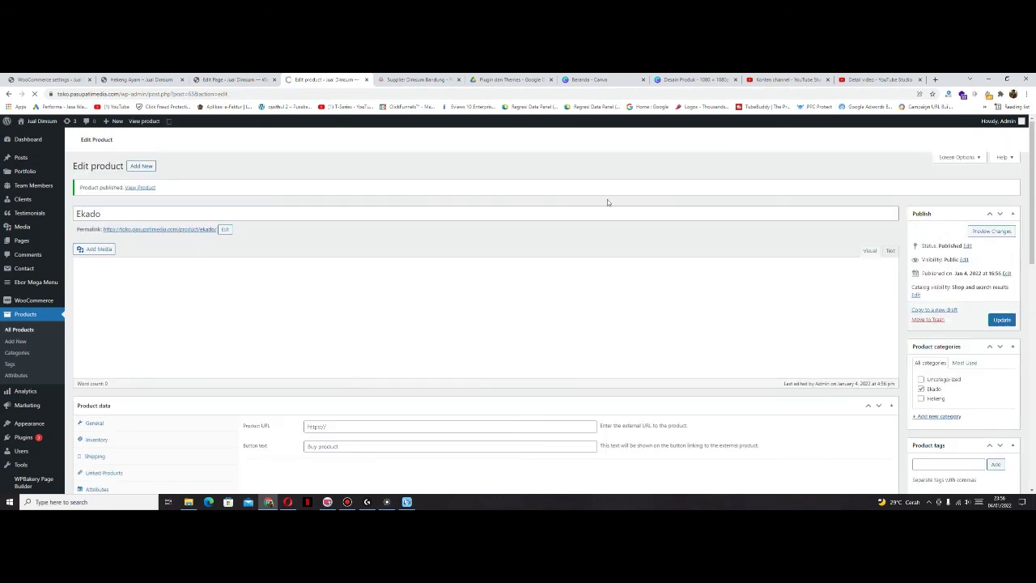
- Open the live store's home page and check the product listing under Supplier Dimsum Murah
left_click(160, 80)
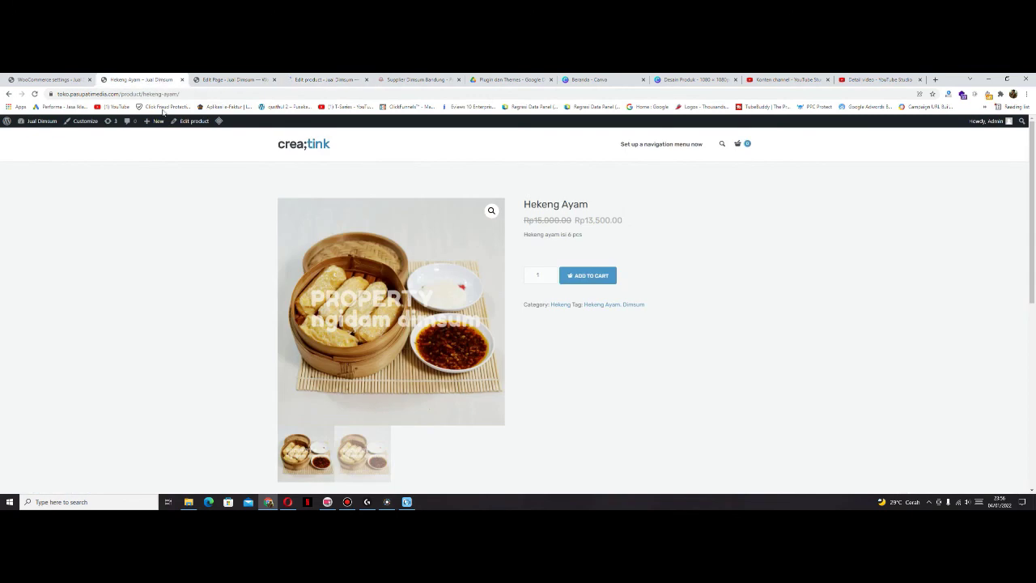
left_click(311, 147)
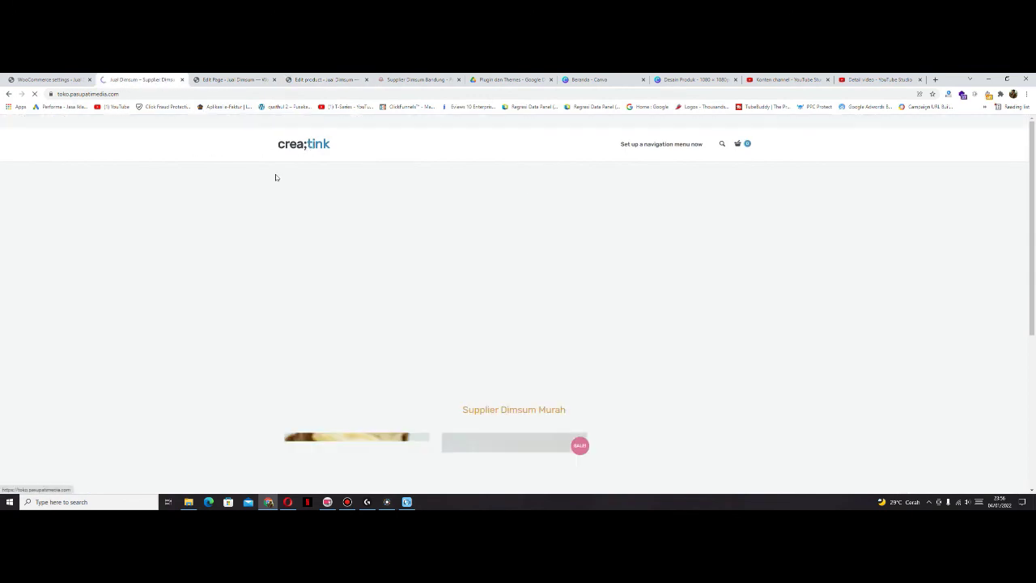
scroll(287, 294, "down", 2)
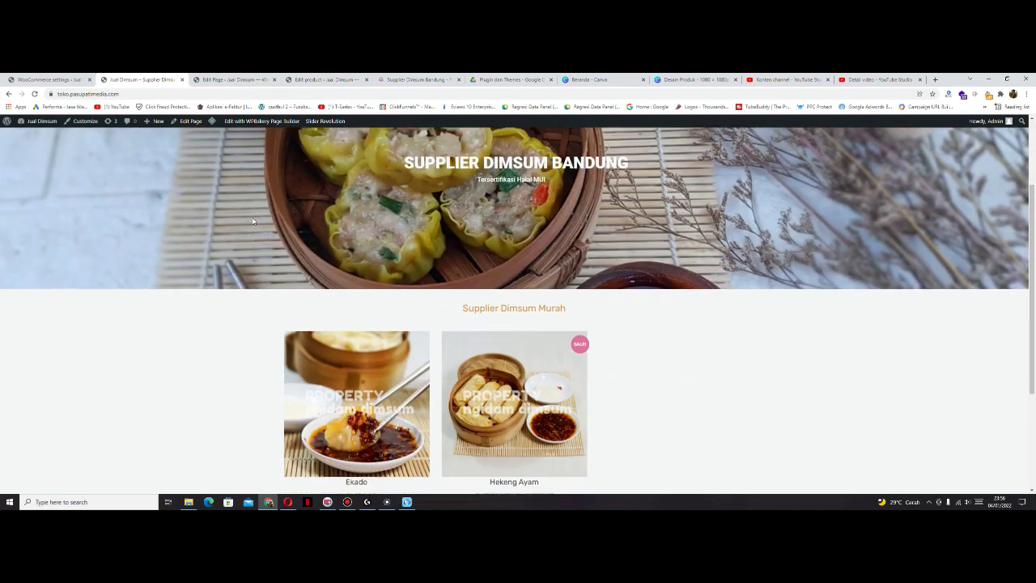
mouse_move(394, 332)
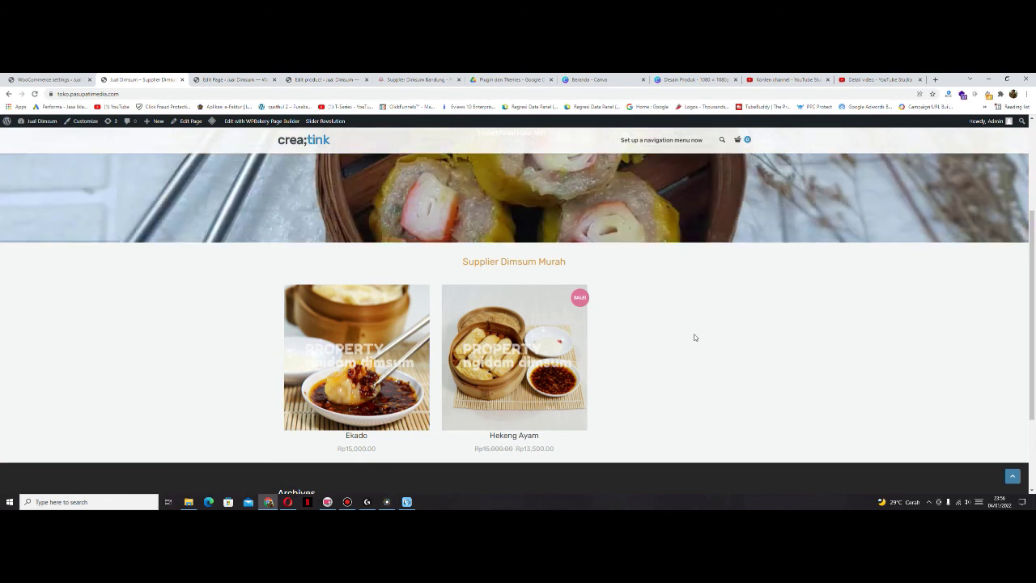
- Return to the Ekado product editor and start a new product
left_click(242, 80)
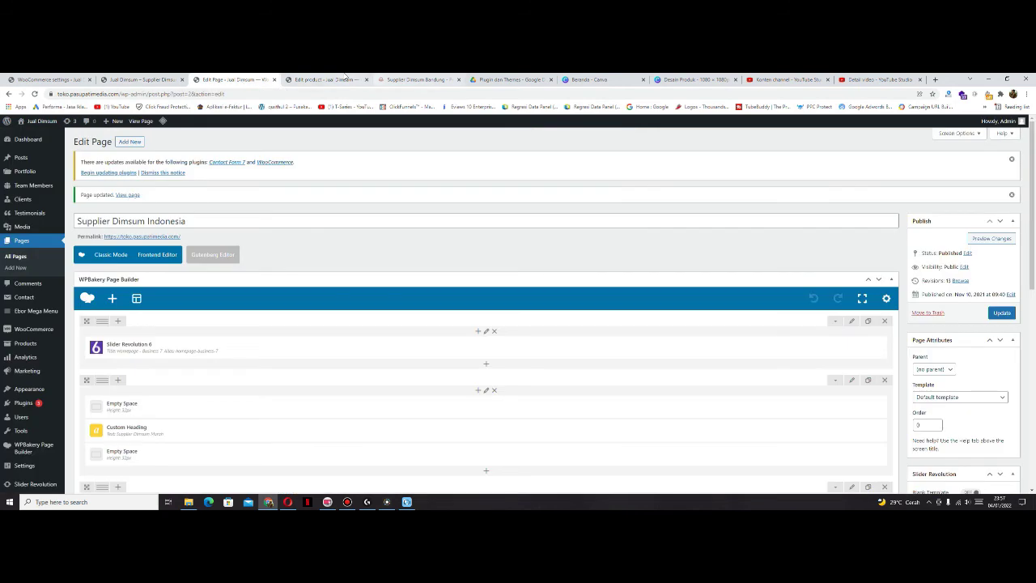
left_click(328, 79)
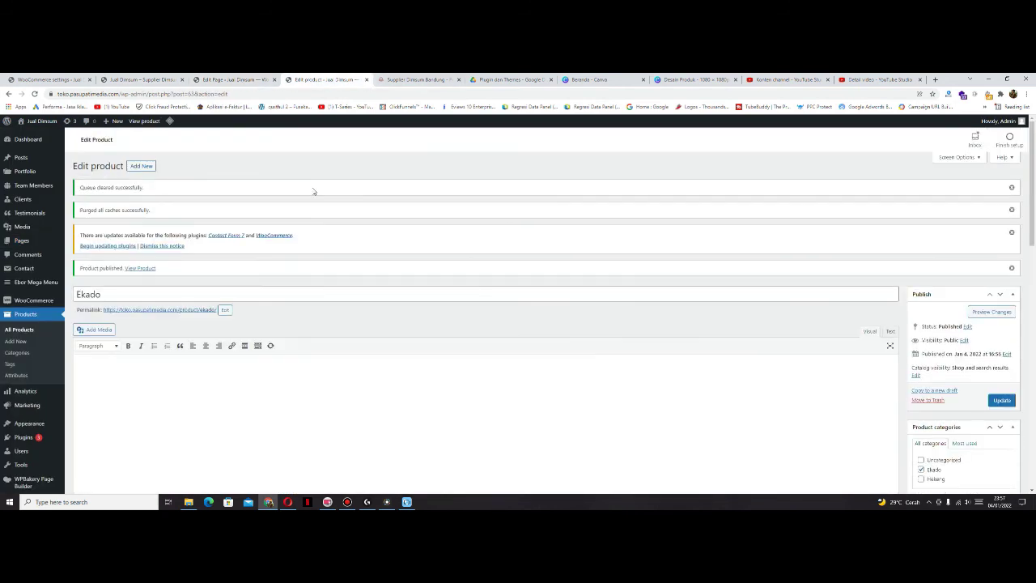
left_click(150, 168)
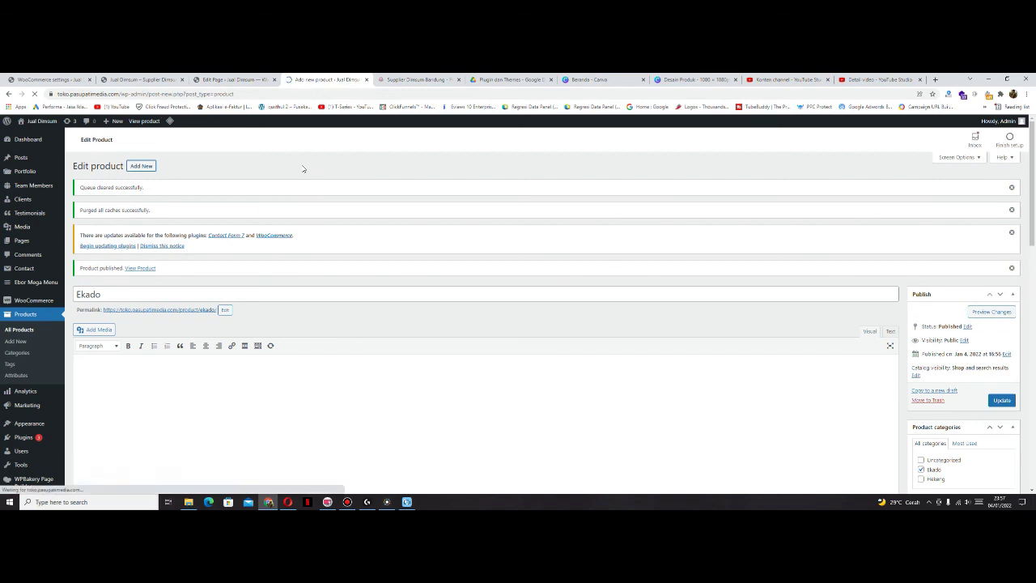
- Rename image file 3 in the Desain Produk folder to Kuotie
left_click(189, 502)
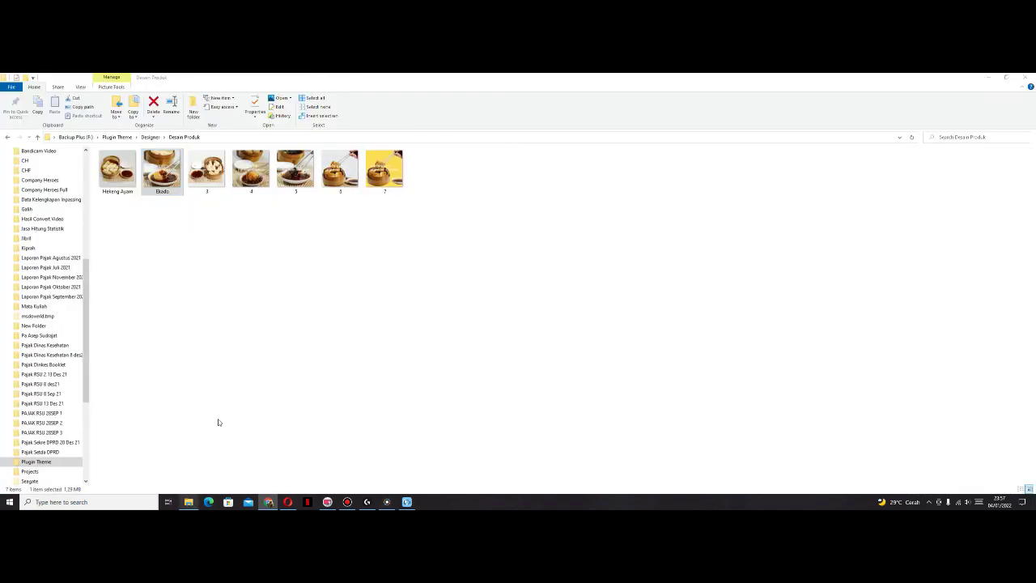
left_click(202, 177)
right_click(201, 177)
left_click(174, 251)
right_click(210, 178)
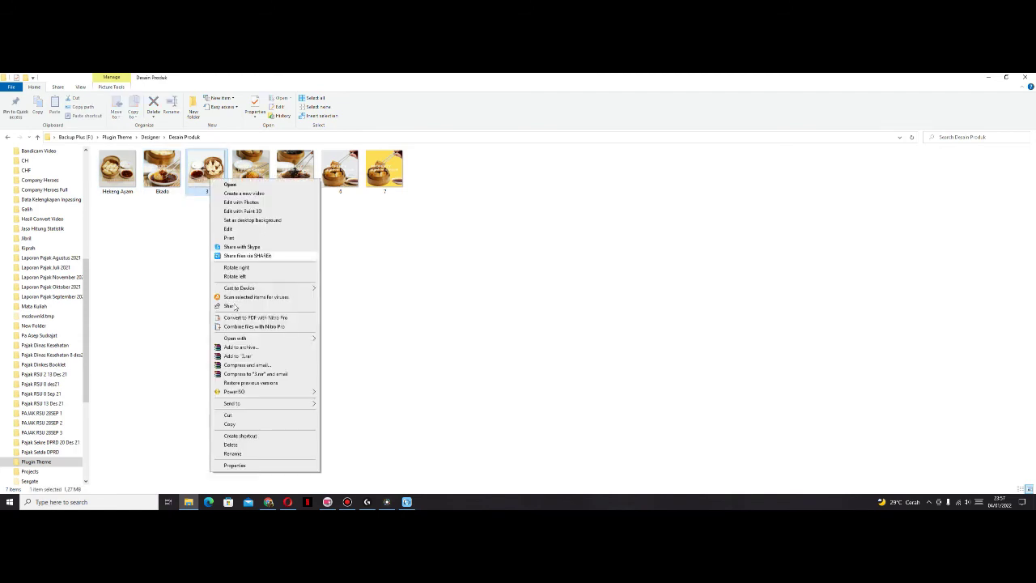
left_click(257, 454)
type("Kuotie")
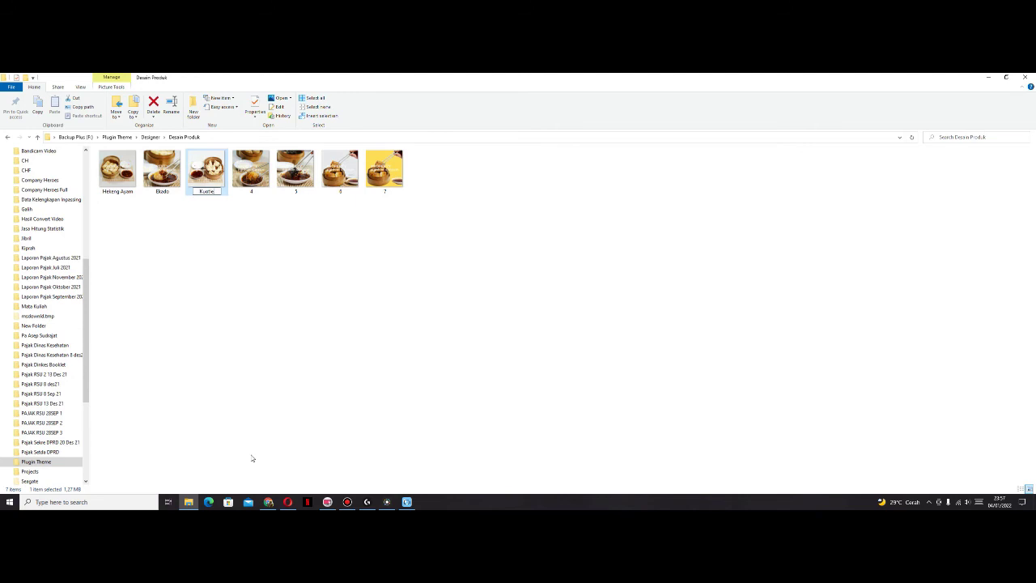
key("Return")
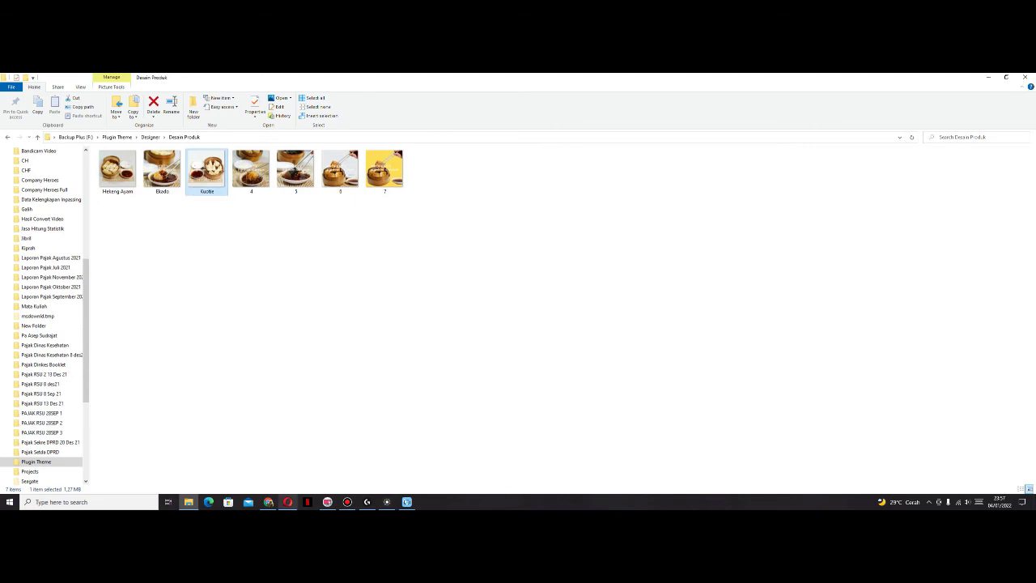
- Name the new product Kuotie in the store admin and copy that name
left_click(268, 502)
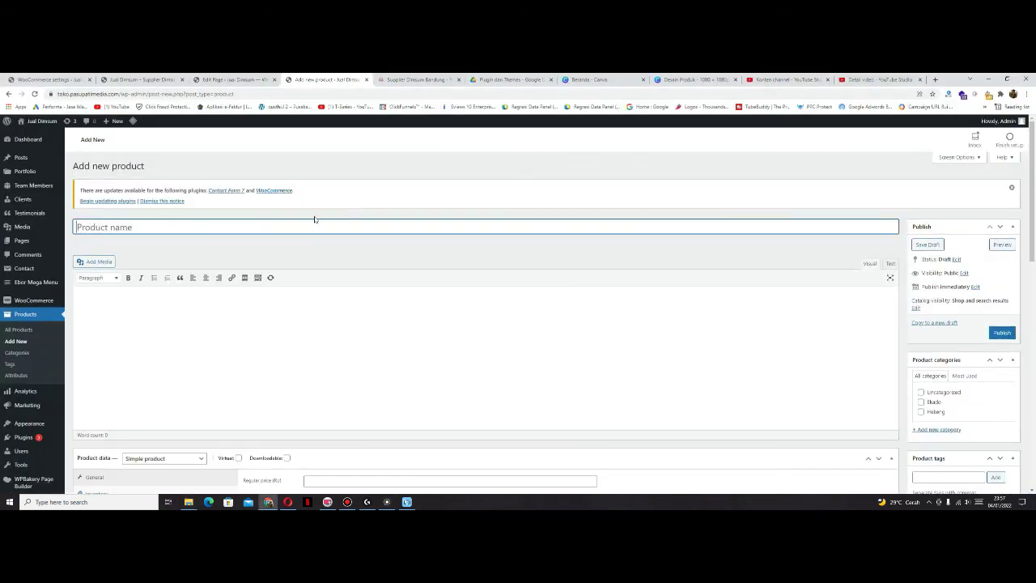
type("Kuotie")
key("ctrl+a")
key("ctrl+c")
- Create the product category Kuotie and add the product tags Kuotie and Dimsum
scroll(828, 348, "down", 2)
left_click(938, 268)
key("ctrl+v")
left_click(937, 323)
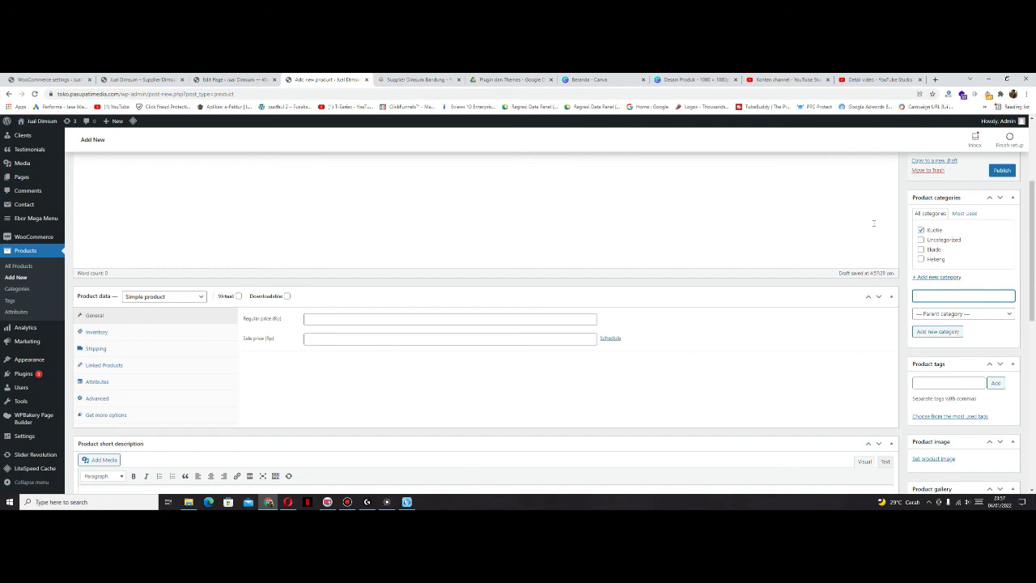
left_click(933, 383)
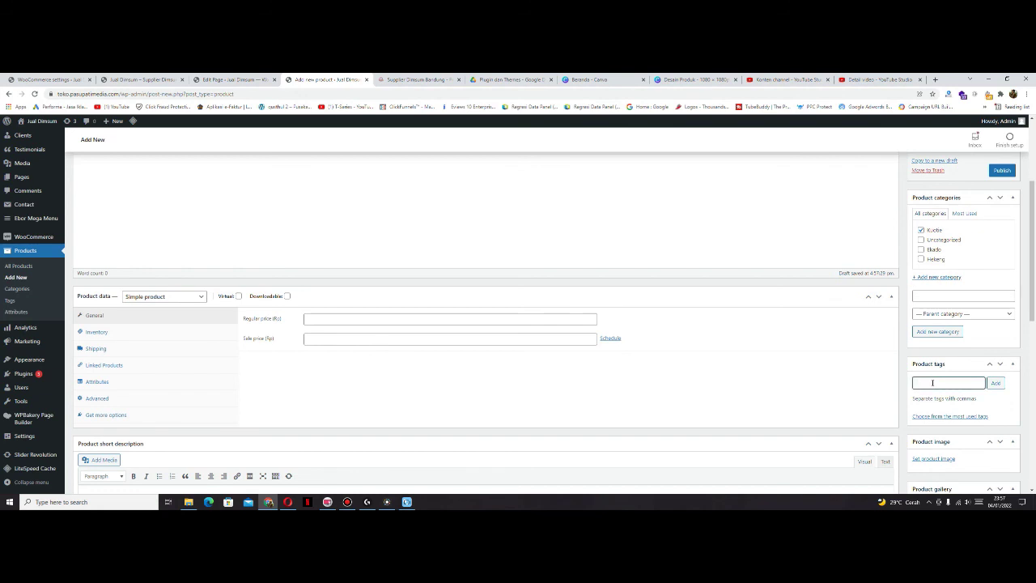
left_click(994, 383)
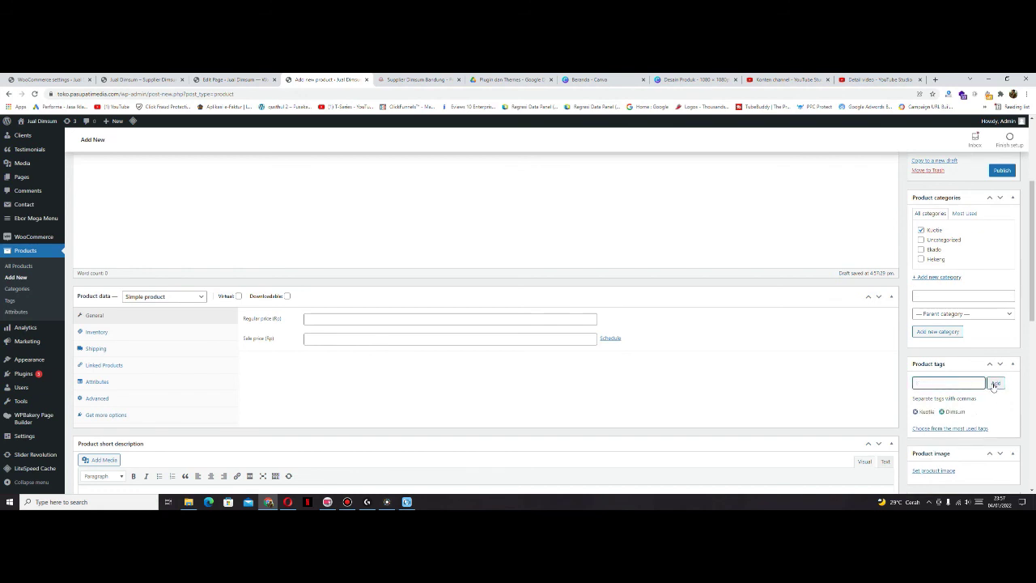
- Upload the Kuotie image from the Desain Produk folder for the product image
left_click(933, 469)
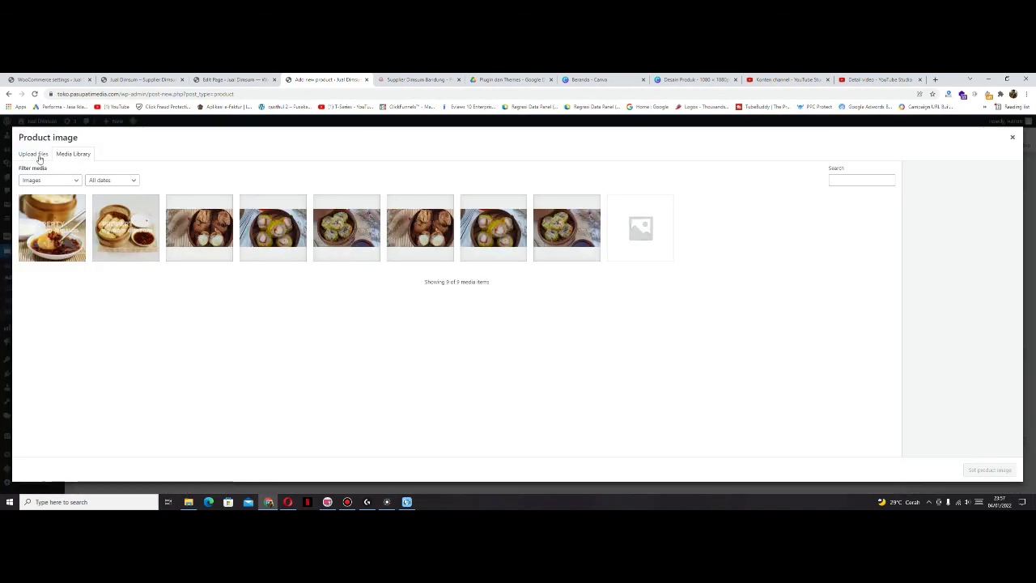
left_click(37, 158)
left_click(496, 292)
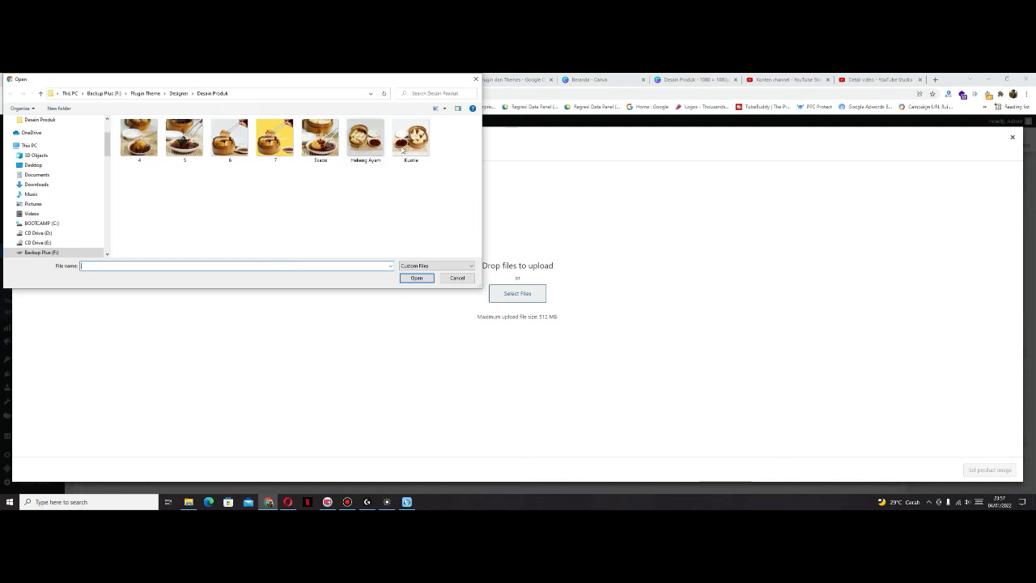
double_click(413, 141)
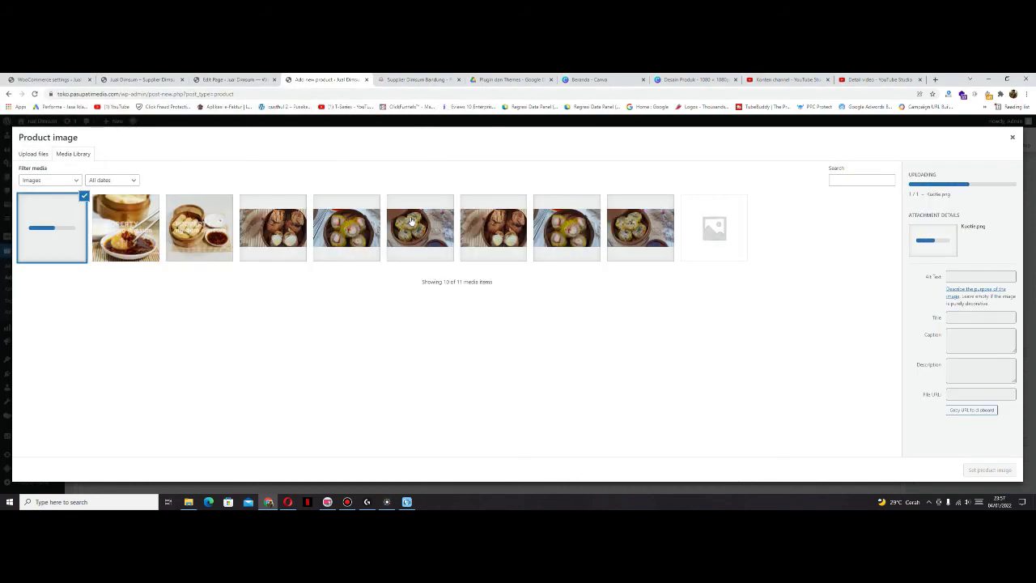
left_click(347, 502)
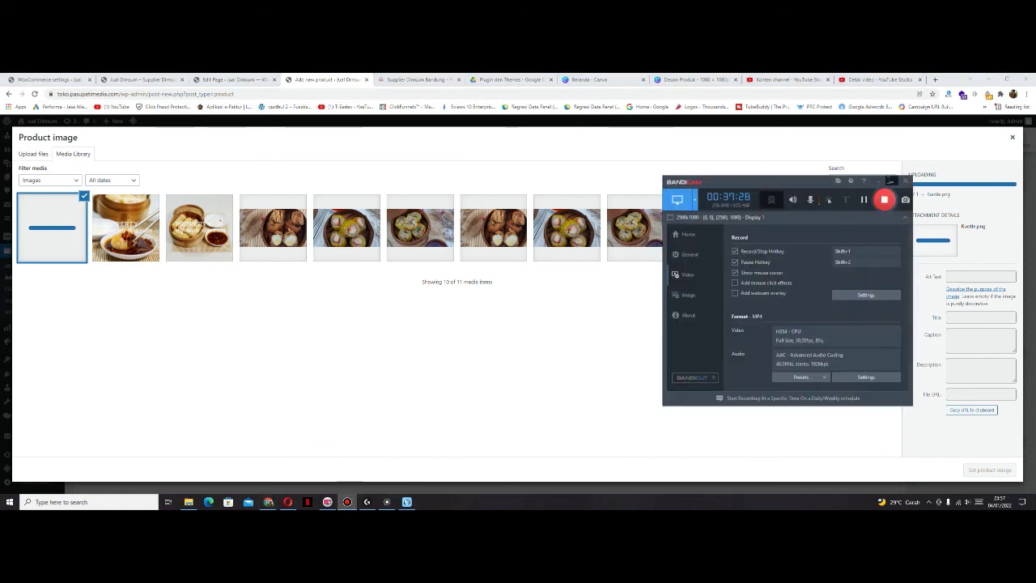
left_click(889, 182)
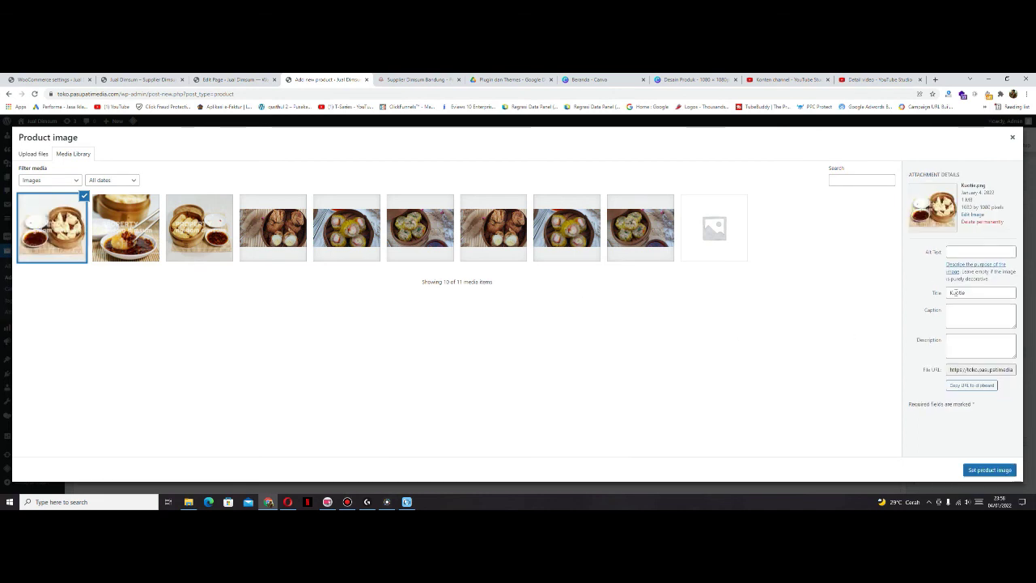
- Fill the image's alt text and description with Kuotie and set it as the product image
left_click(969, 252)
left_click(965, 340)
key("ctrl+v")
left_click(990, 469)
- Add the Kuotie image to the product gallery
scroll(857, 409, "down", 5)
left_click(940, 397)
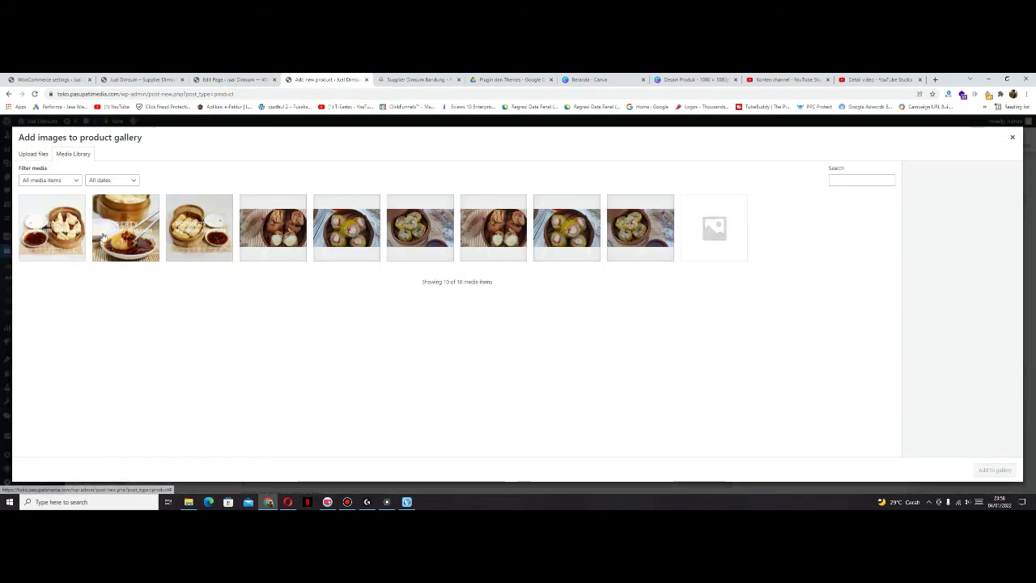
left_click(52, 227)
left_click(992, 470)
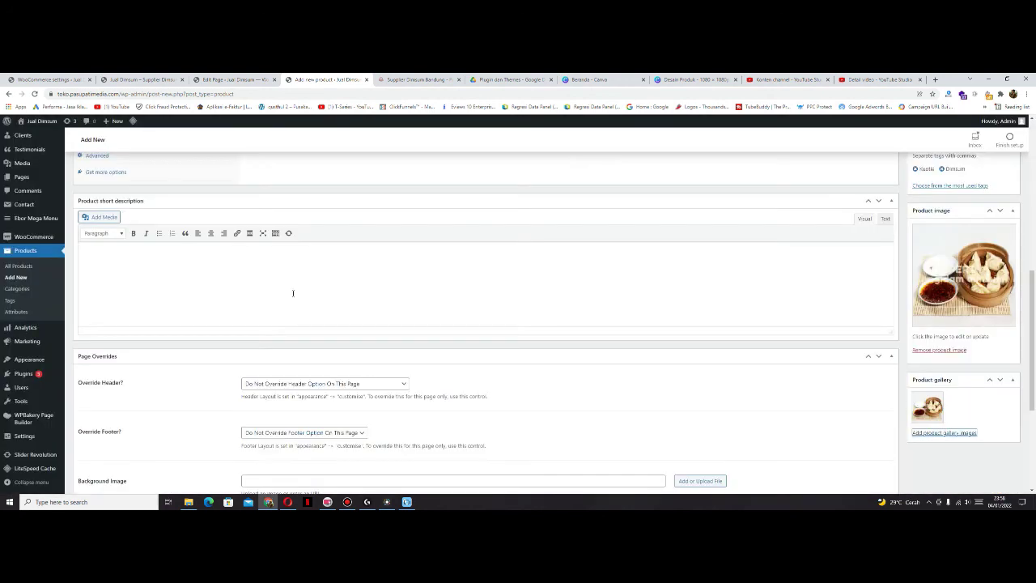
- Write the short description "Kuotie isi 5 pcs" and set the regular price to 15000 and the sale price to 12000
left_click(250, 276)
scroll(250, 275, "up", 4)
left_click(318, 360)
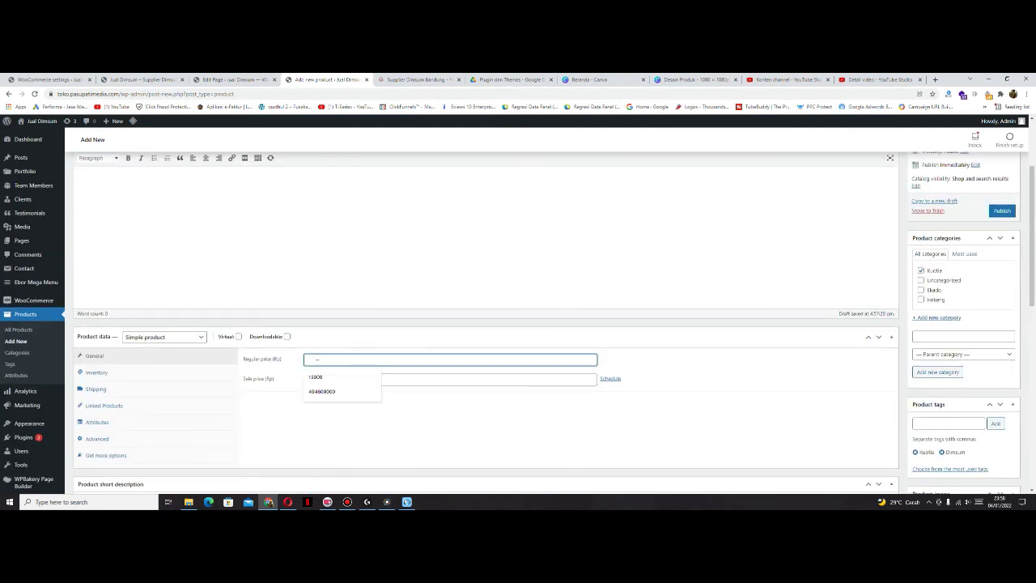
left_click(315, 376)
left_click(319, 377)
type("12")
left_click(721, 360)
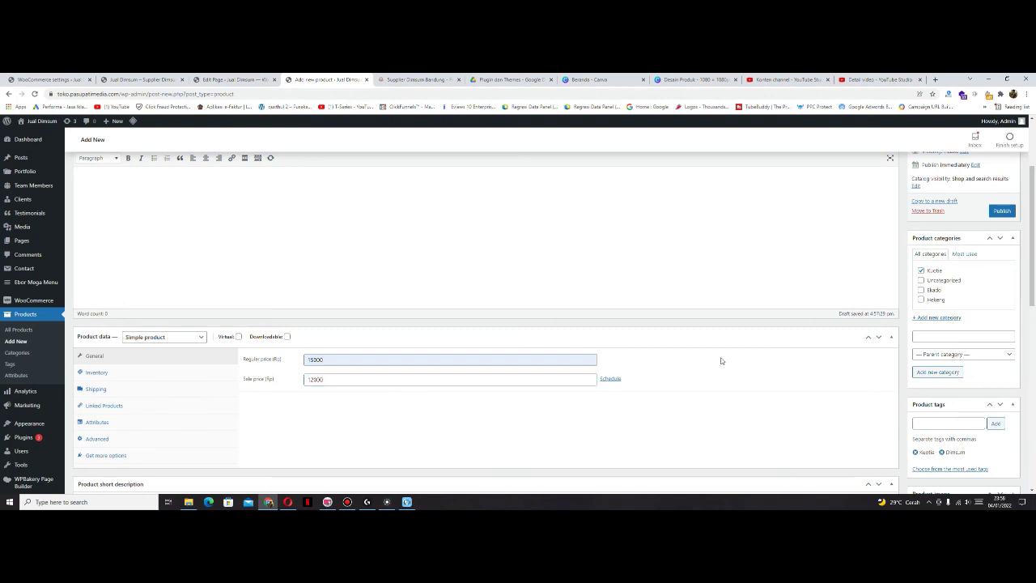
- Review the Kuotie product's details and publish it
scroll(692, 345, "down", 3)
scroll(676, 314, "up", 1)
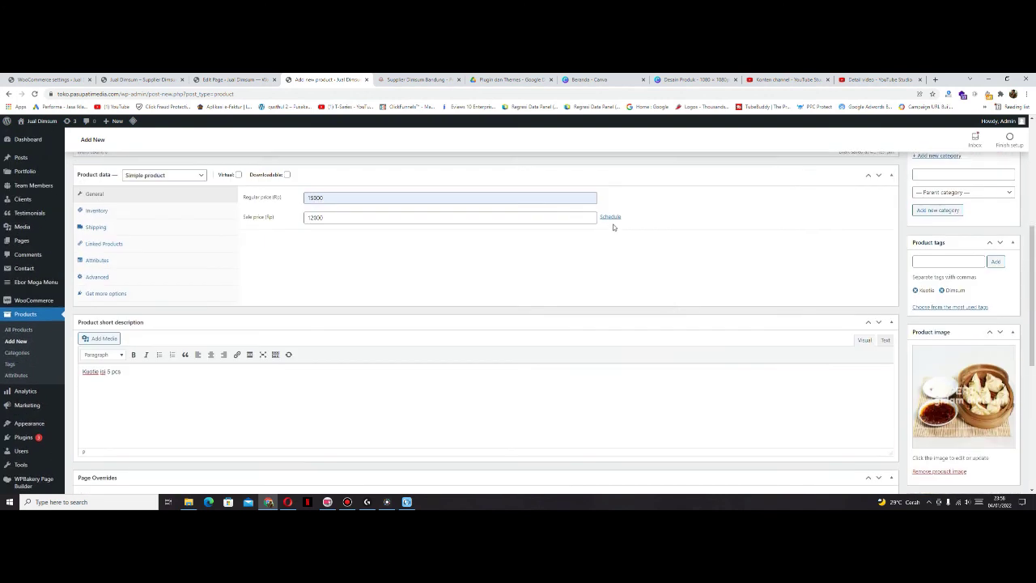
scroll(620, 294, "down", 4)
scroll(619, 297, "down", 1)
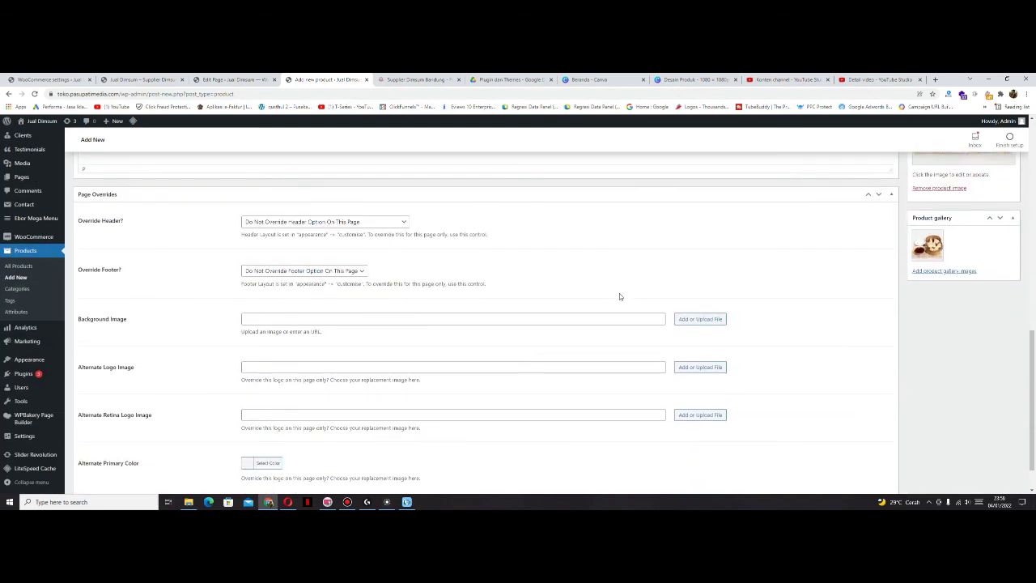
scroll(740, 284, "up", 6)
left_click(1002, 211)
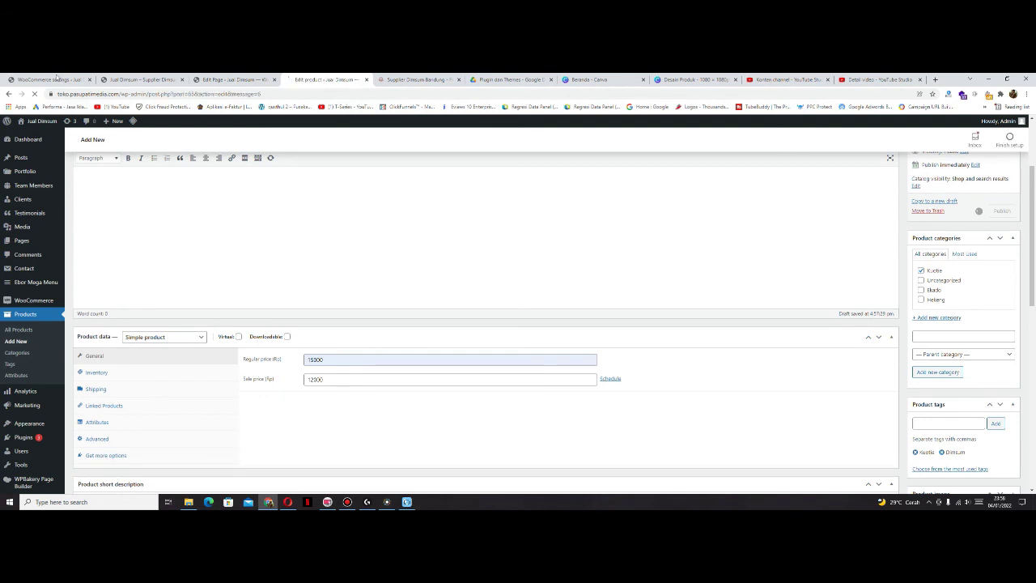
- Reload the live home page and check the Kuotie product in the listing
left_click(139, 79)
left_click(34, 93)
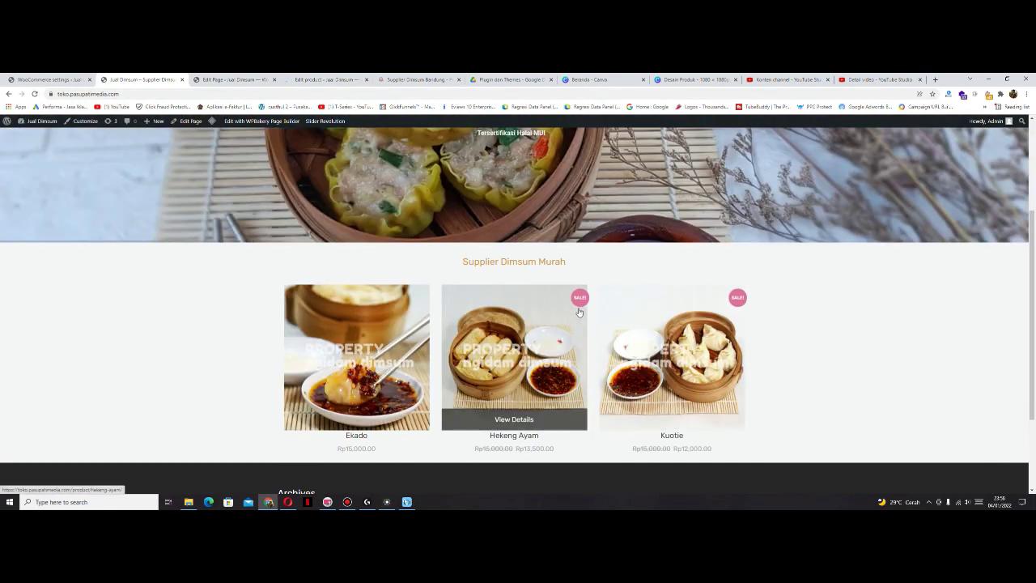
mouse_move(374, 327)
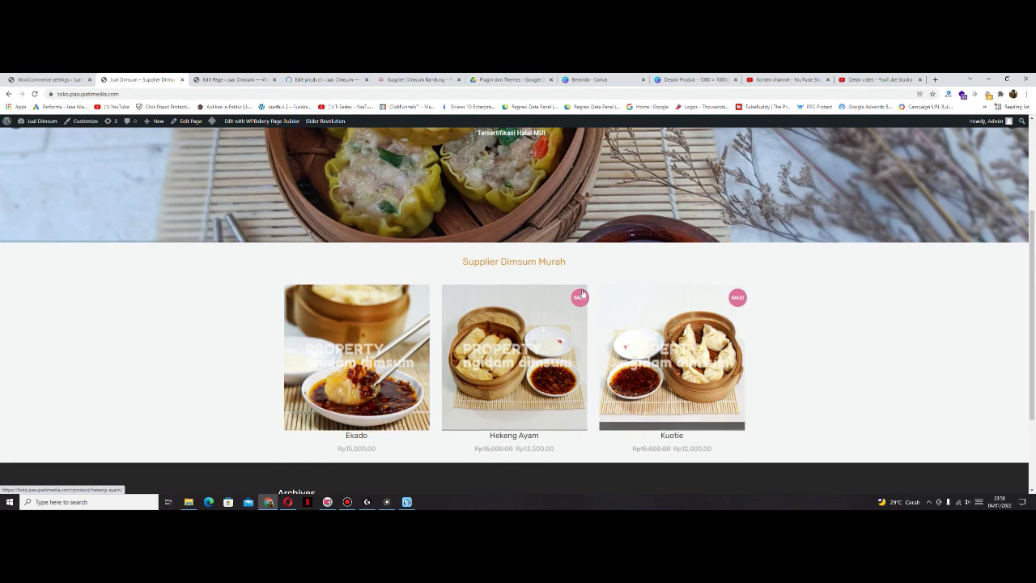
- Look over the home page's product listing and start a new product from the Kuotie product's edit page
scroll(453, 316, "down", 1)
mouse_move(514, 315)
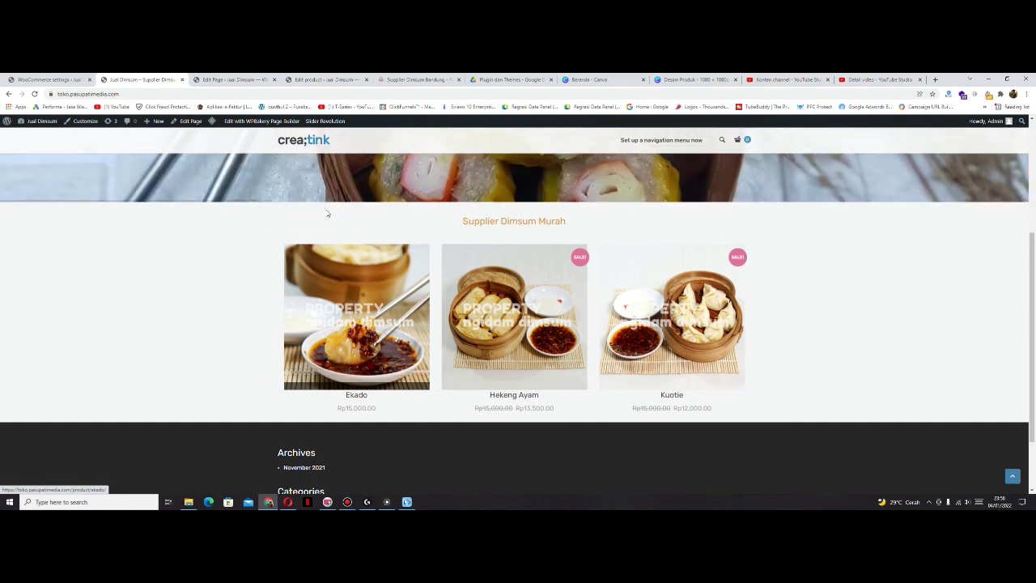
left_click(321, 81)
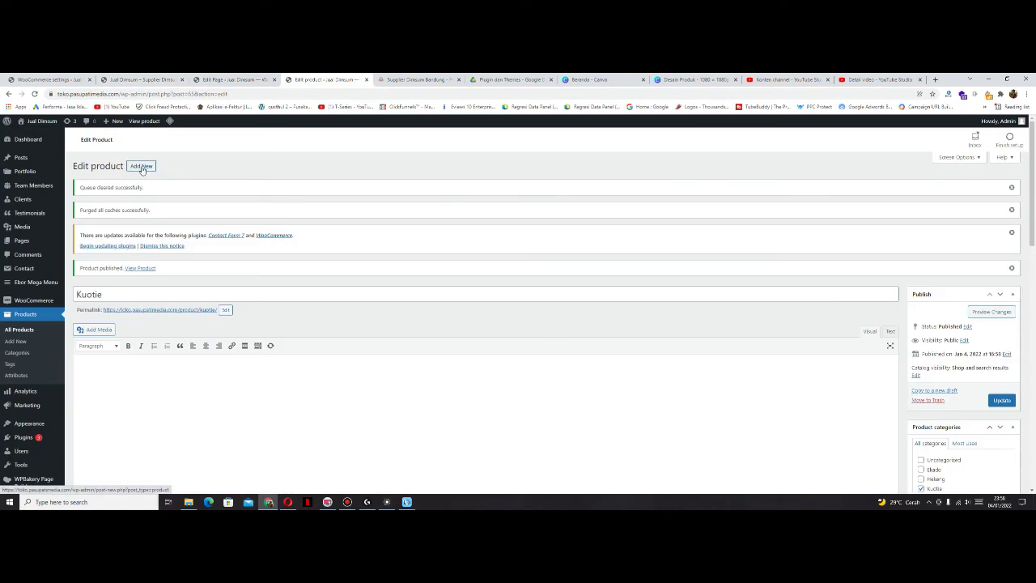
left_click(142, 167)
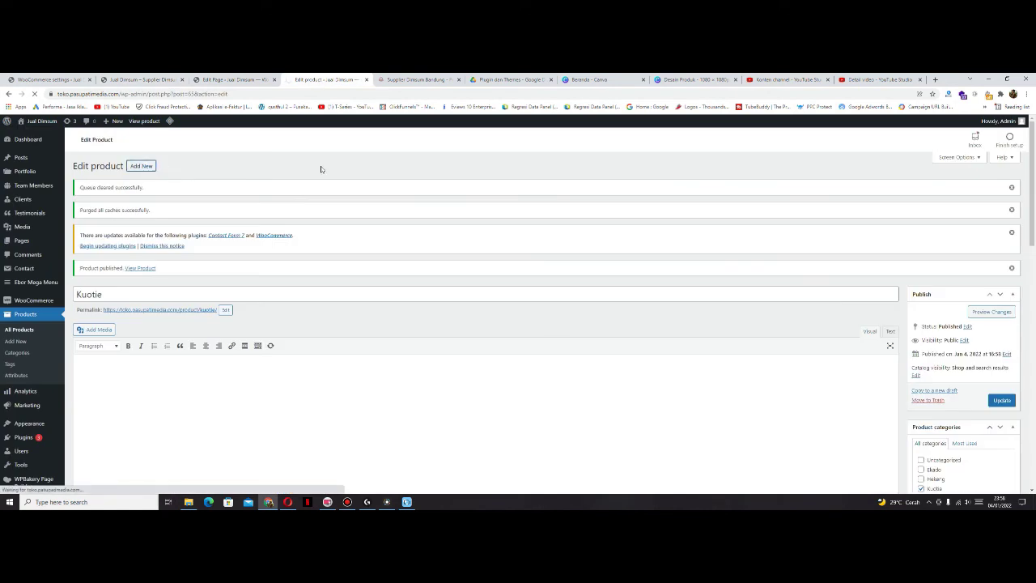
- Preview image 4 in the Desain Produk folder, close the preview and return to the browser
left_click(189, 502)
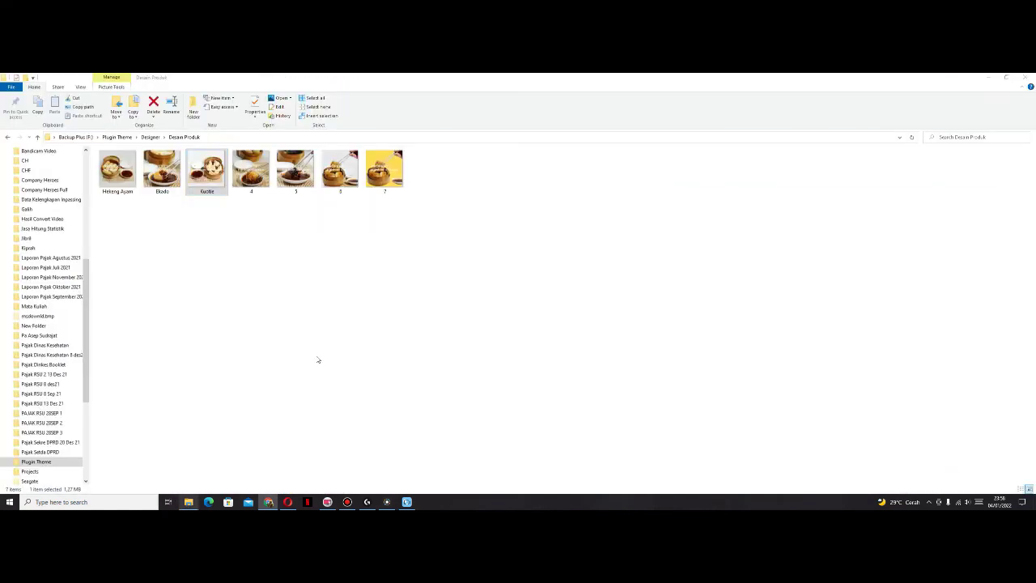
left_click(256, 183)
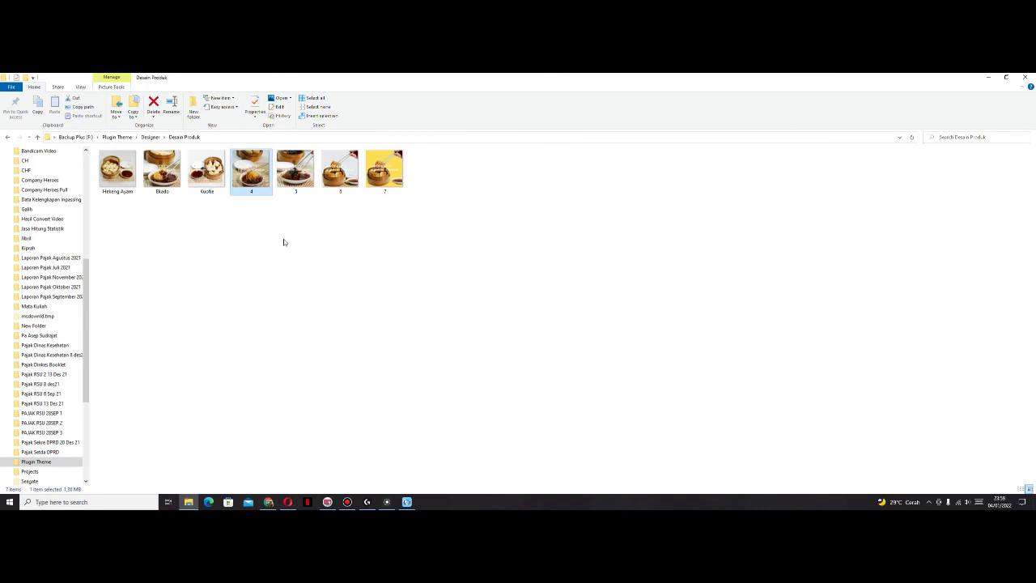
key("shift+F10")
left_click(275, 186)
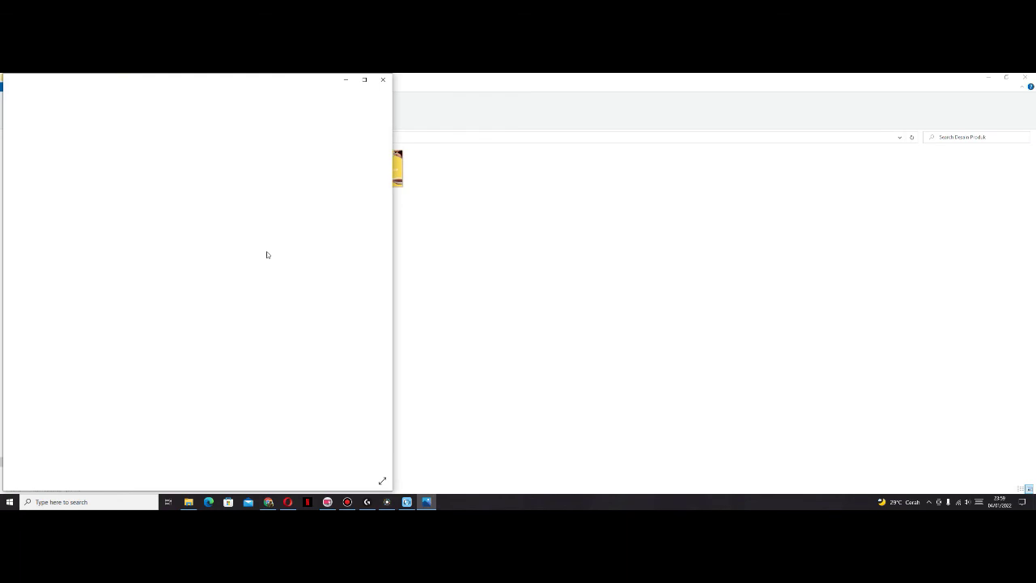
left_click(384, 84)
left_click(268, 502)
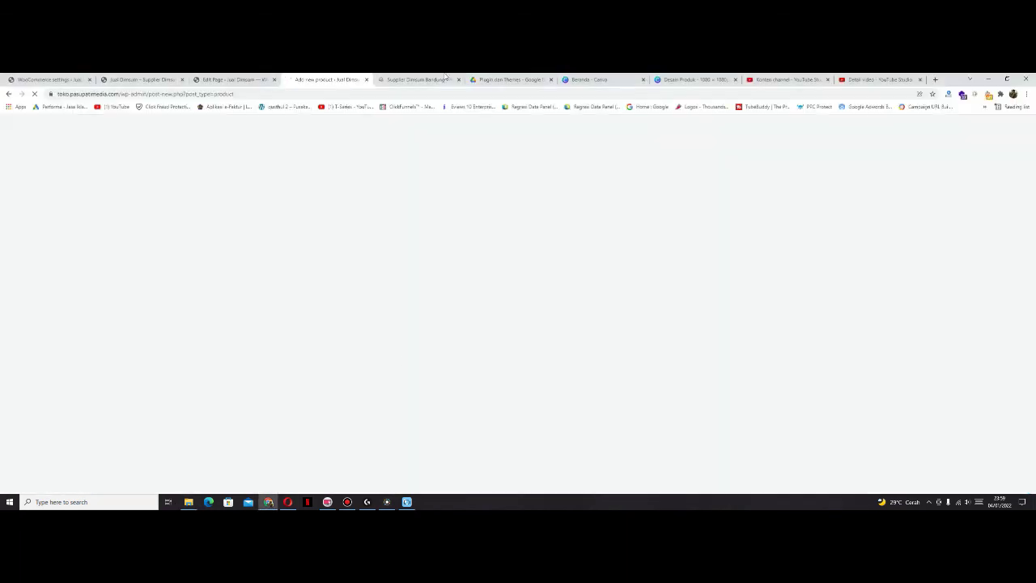
- Look through the Menu Dimsum products on the Ngidam Dimsum reference site for the name matching the image
key("ctrl+Tab")
scroll(399, 338, "down", 4)
scroll(399, 339, "up", 4)
scroll(399, 339, "up", 3)
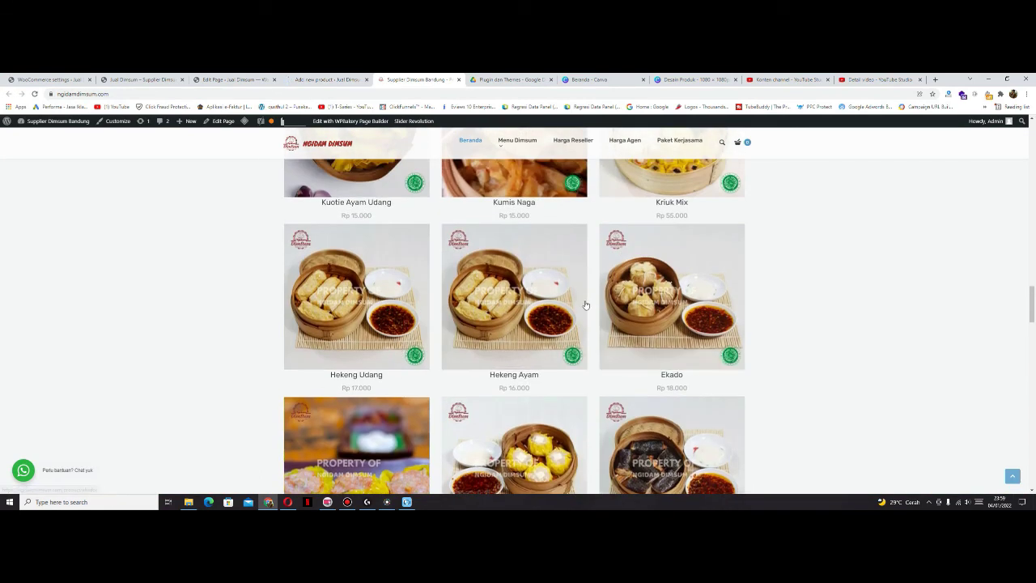
scroll(773, 296, "up", 5)
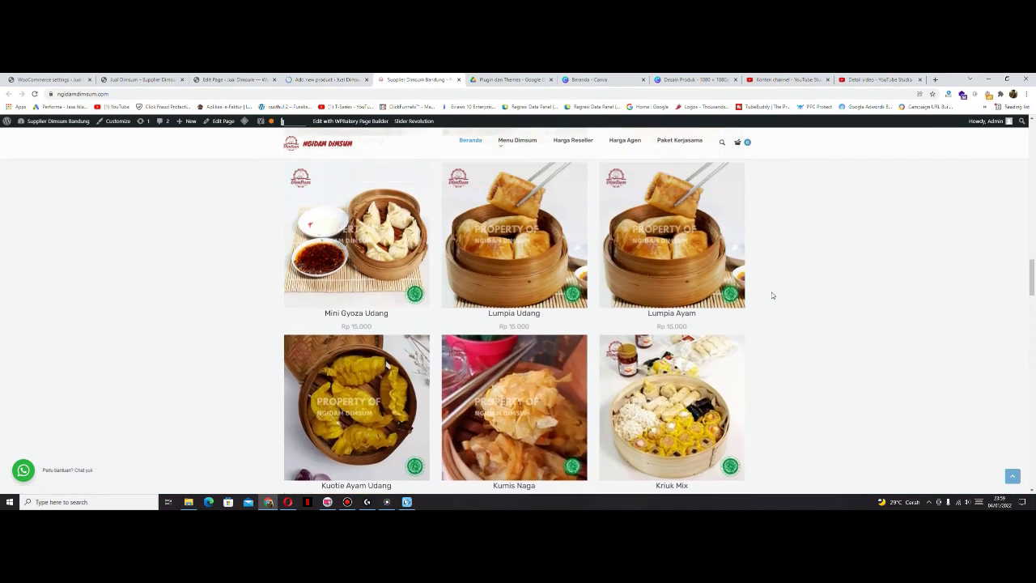
scroll(773, 296, "up", 6)
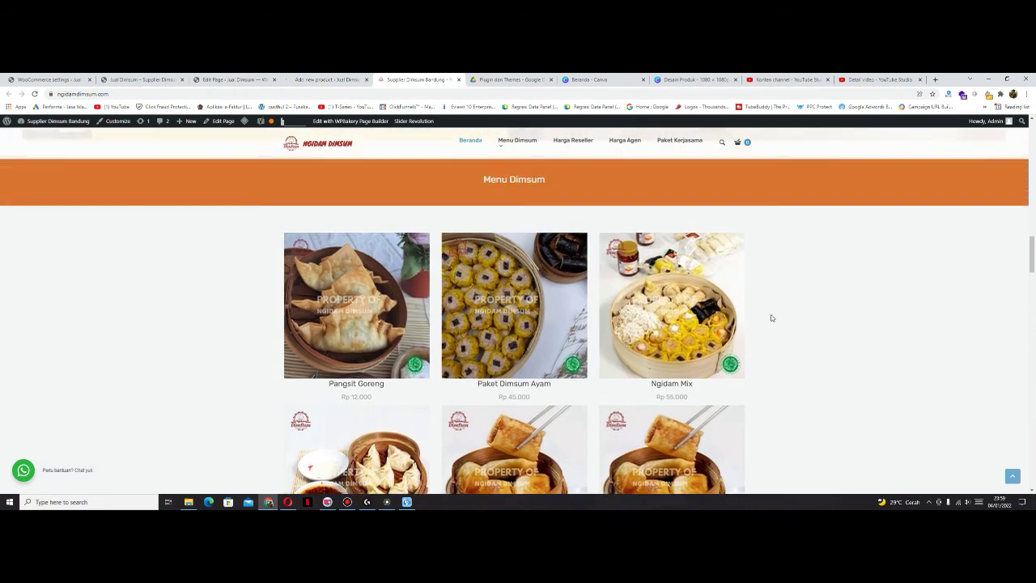
scroll(772, 322, "down", 7)
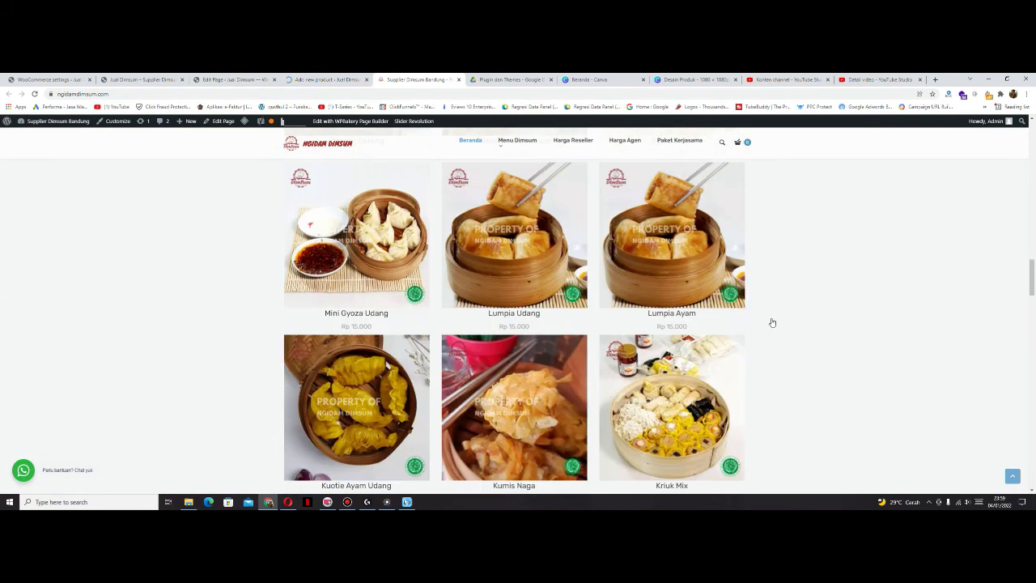
scroll(773, 323, "down", 3)
- Name the new product "Hekeng Udang" and copy the name
left_click(324, 79)
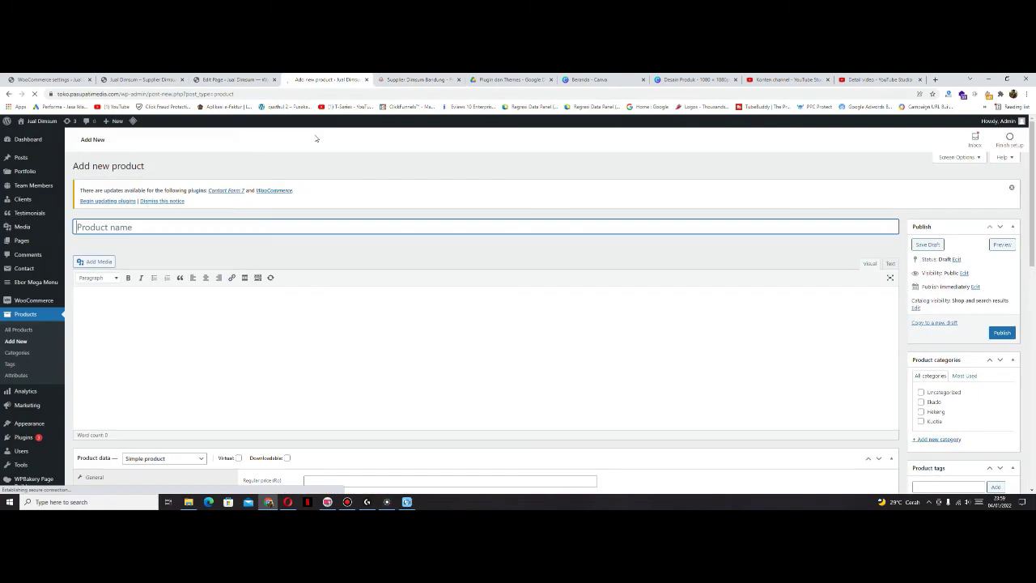
type("Hekeng UDang")
key("BackSpace")
type("d")
key("ctrl+a")
key("ctrl+c")
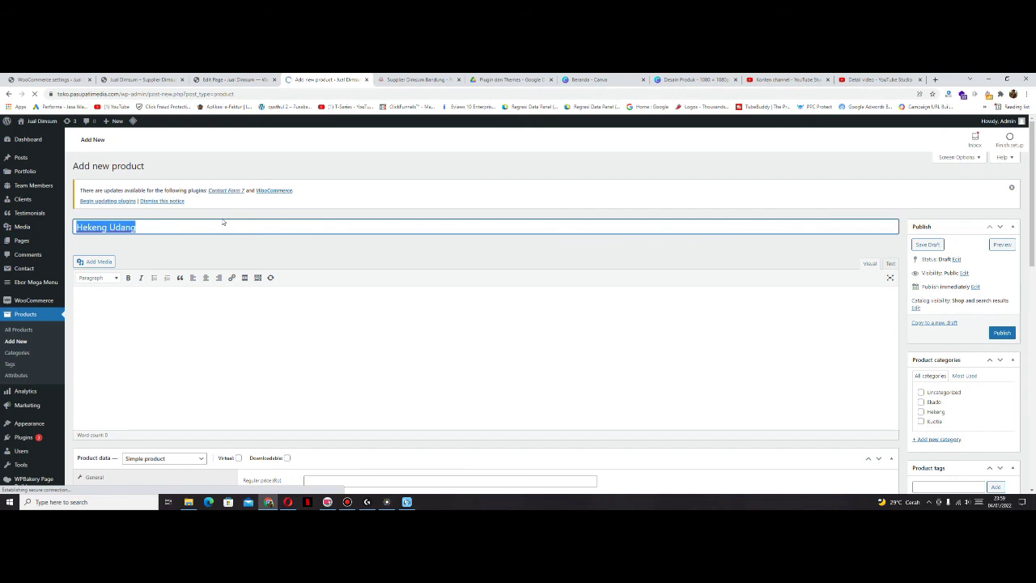
- Assign the product to the Hekeng category and add the tags "Hekeng Udang" and "Dimsum"
scroll(883, 271, "down", 3)
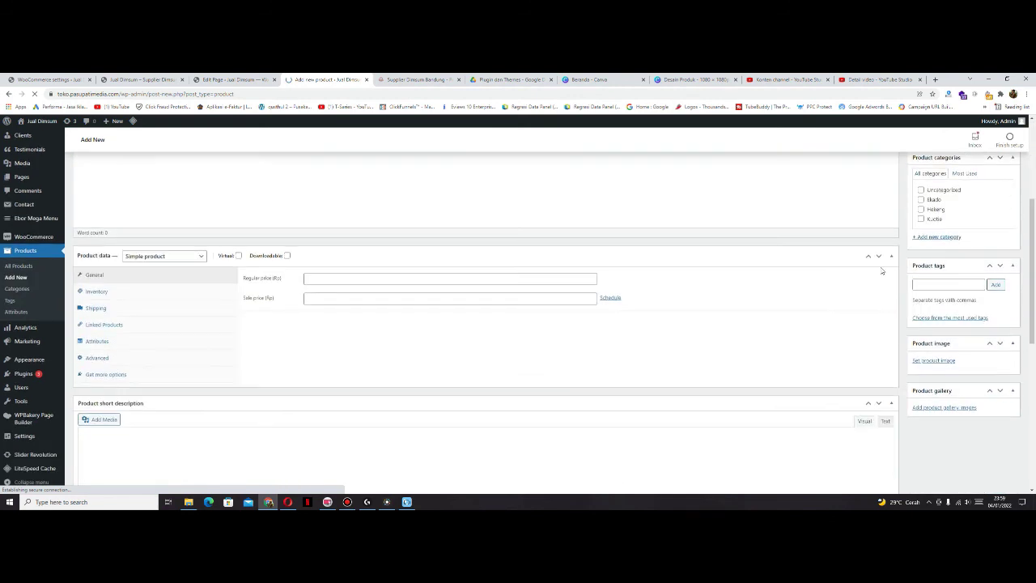
left_click(931, 238)
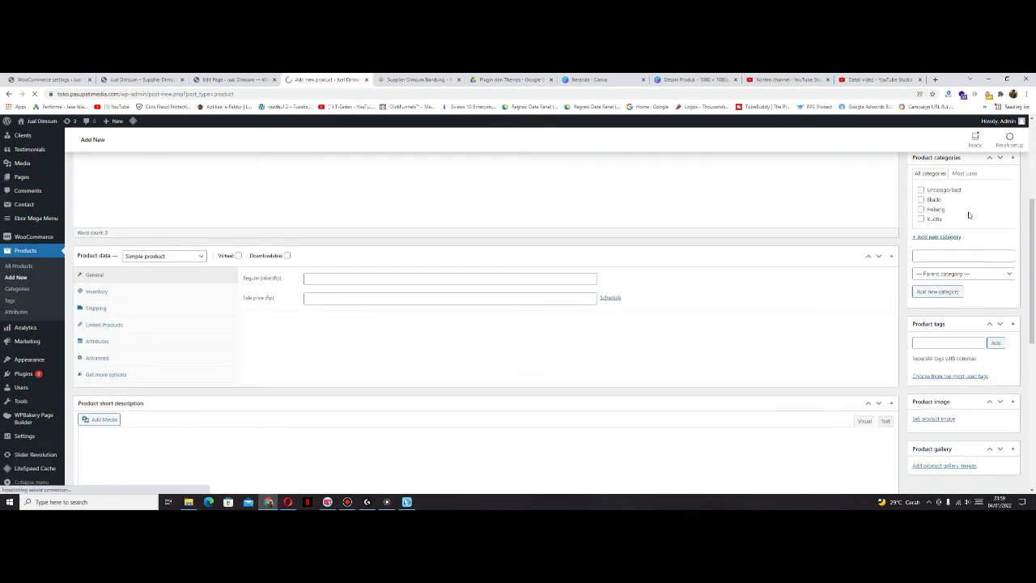
scroll(963, 243, "up", 1)
left_click(922, 291)
scroll(980, 304, "down", 1)
left_click(944, 342)
key("ctrl+v")
type(", Dimsum")
key("Return")
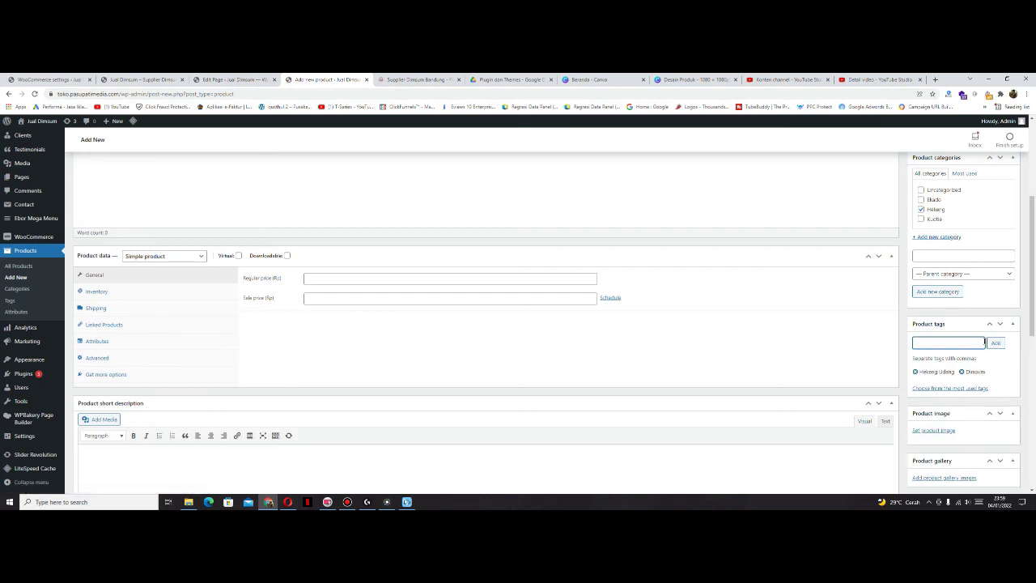
- Start a product image upload and rename image file 4 as "Hekeng Udang" while choosing the file
left_click(938, 431)
left_click(34, 153)
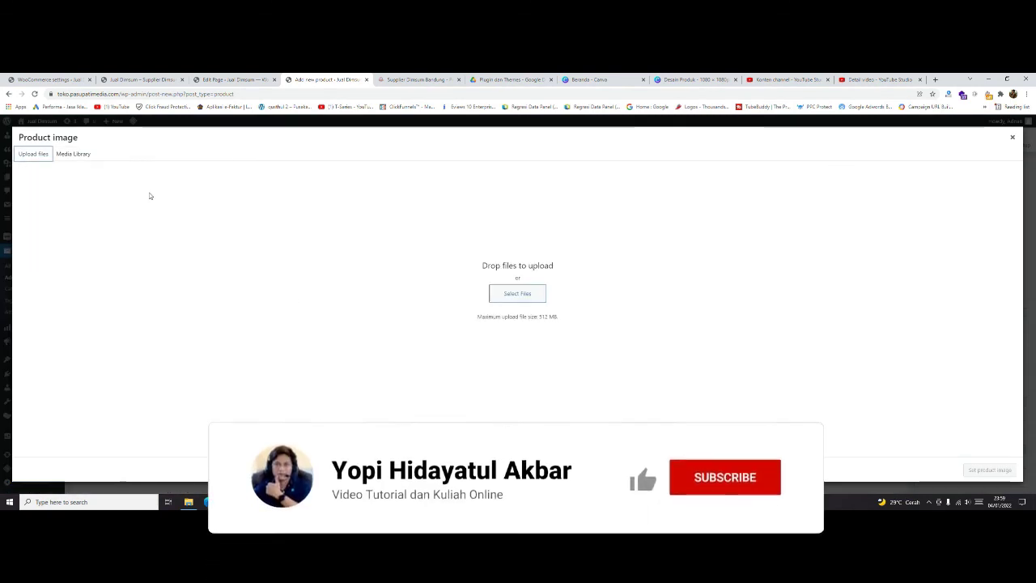
left_click(530, 297)
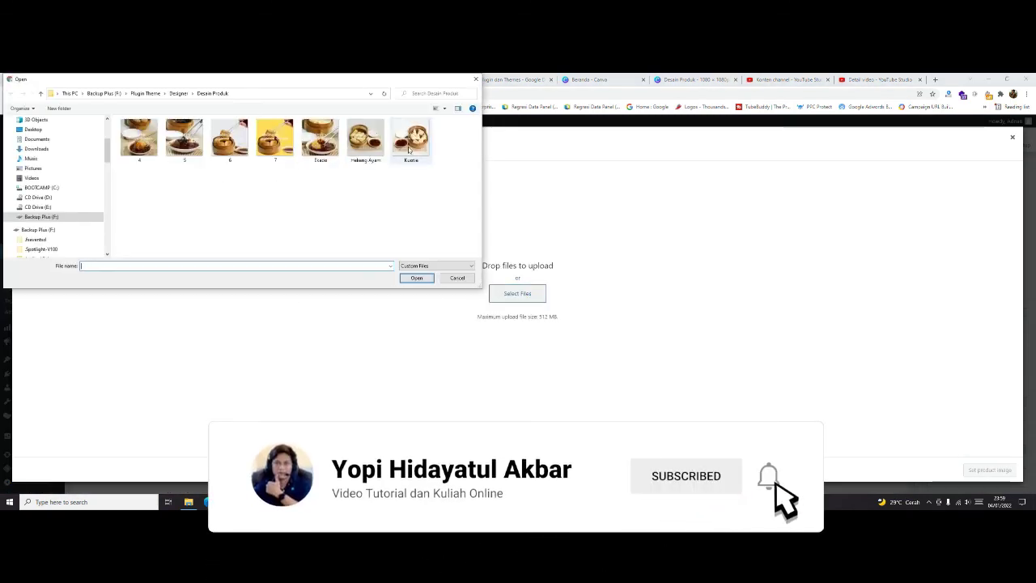
left_click(140, 138)
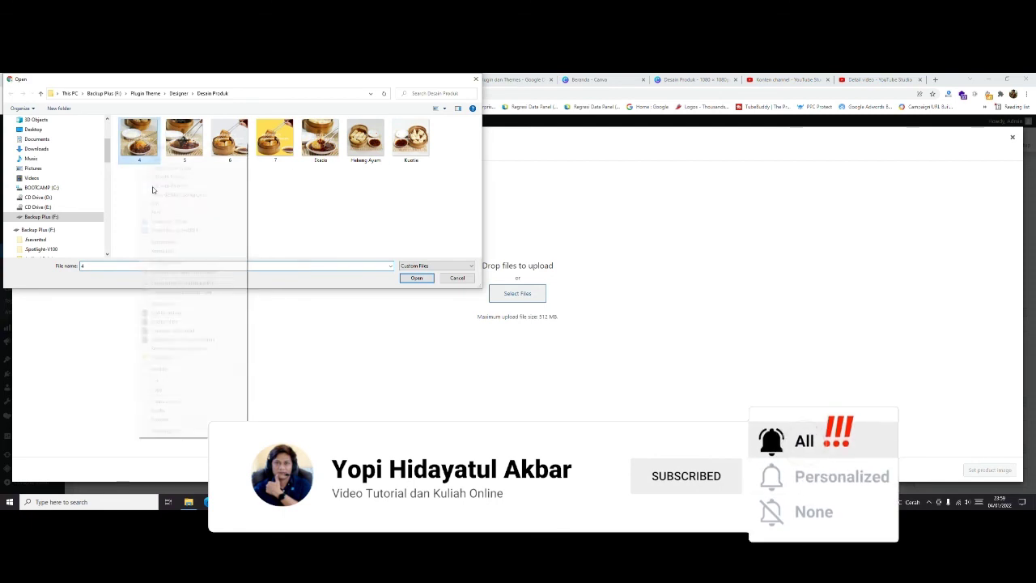
right_click(139, 142)
left_click(160, 418)
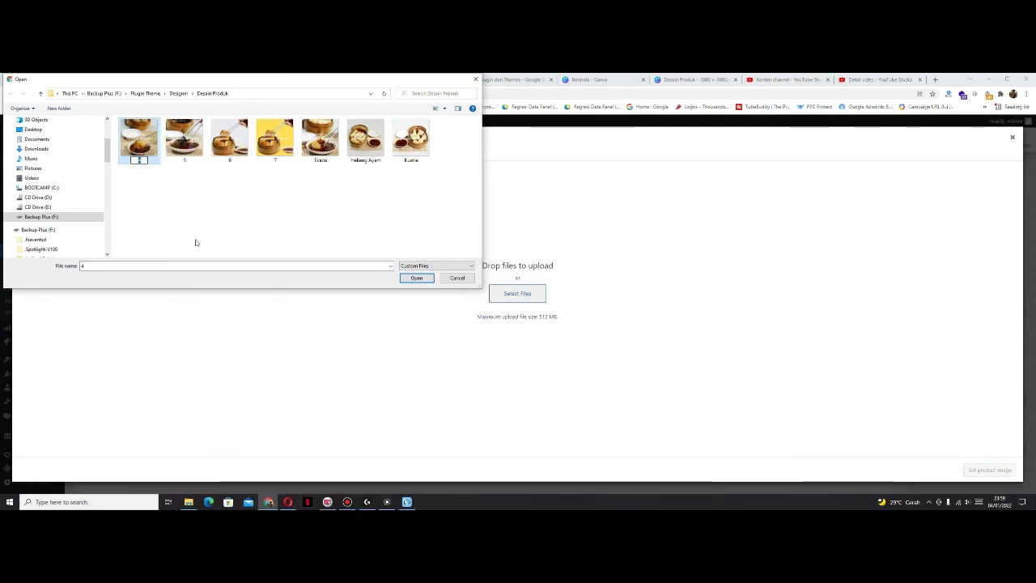
type("Hekeng Udang")
key("Return")
- Upload the Hekeng Udang image, paste the product name into its attachment details and set it as the product image
left_click(139, 138)
left_click(416, 278)
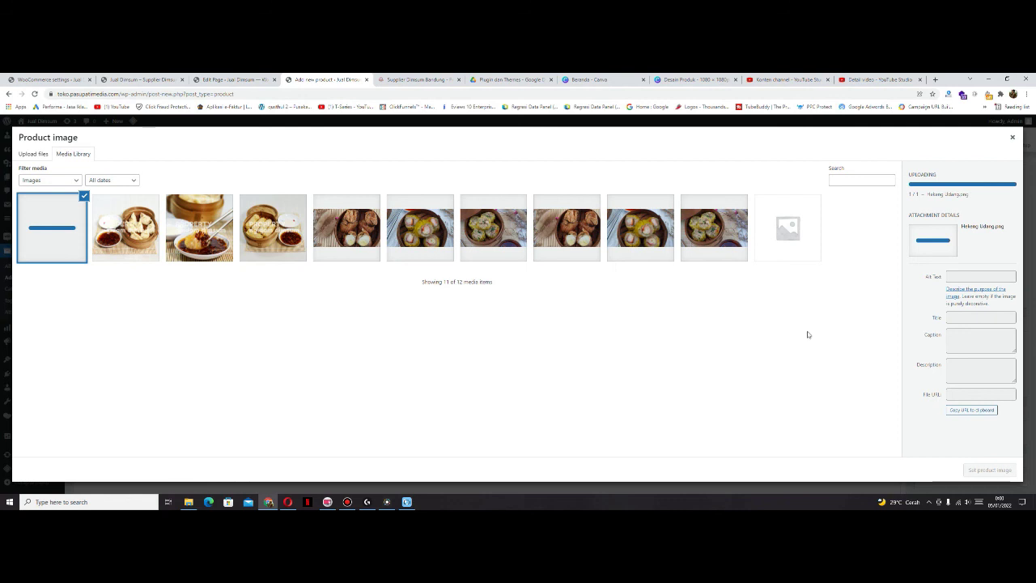
left_click(971, 252)
key("ctrl+v")
left_click(1004, 344)
key("ctrl+v")
left_click(991, 471)
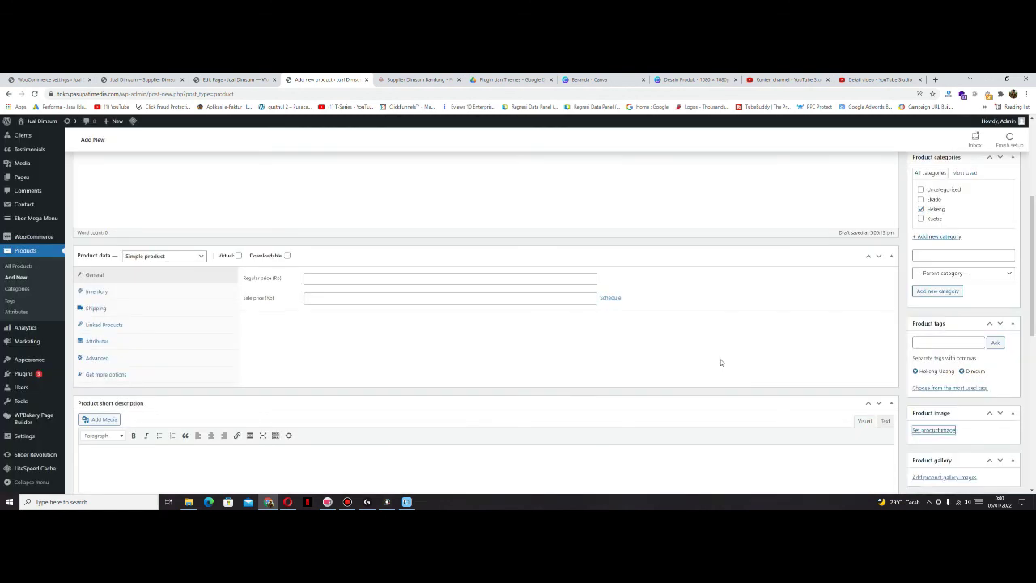
- Set the regular price to 15000 and the sale price to 10000
left_click(553, 279)
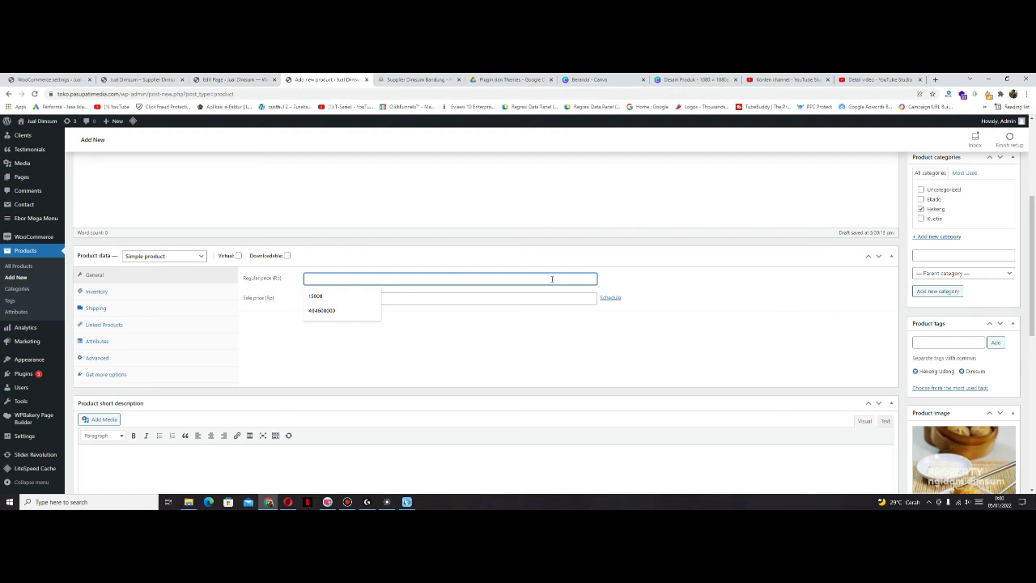
left_click(354, 296)
left_click(351, 297)
type("10000")
- Add the Hekeng Udang image to the product gallery
scroll(675, 317, "down", 2)
left_click(948, 440)
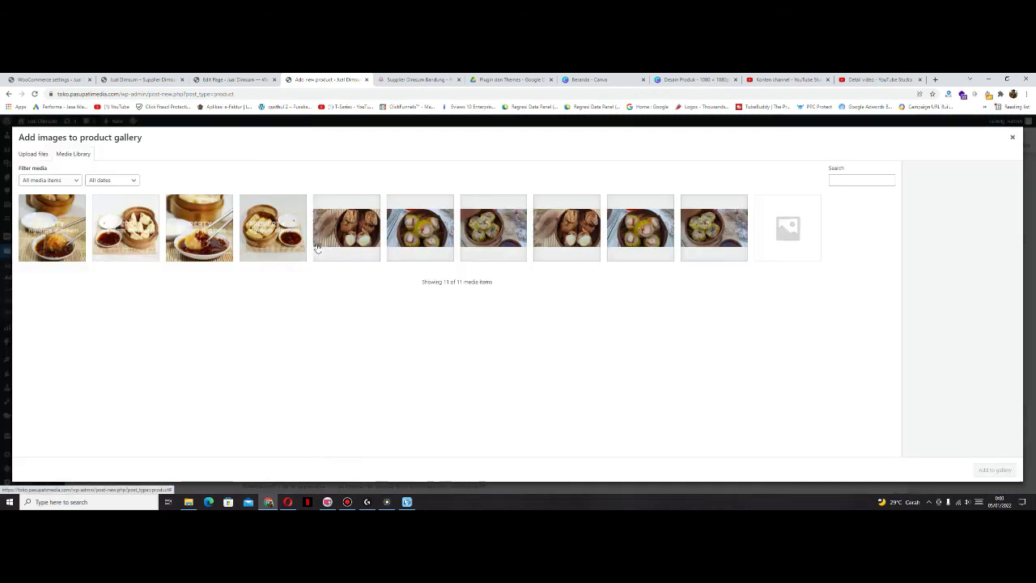
left_click(51, 227)
left_click(986, 474)
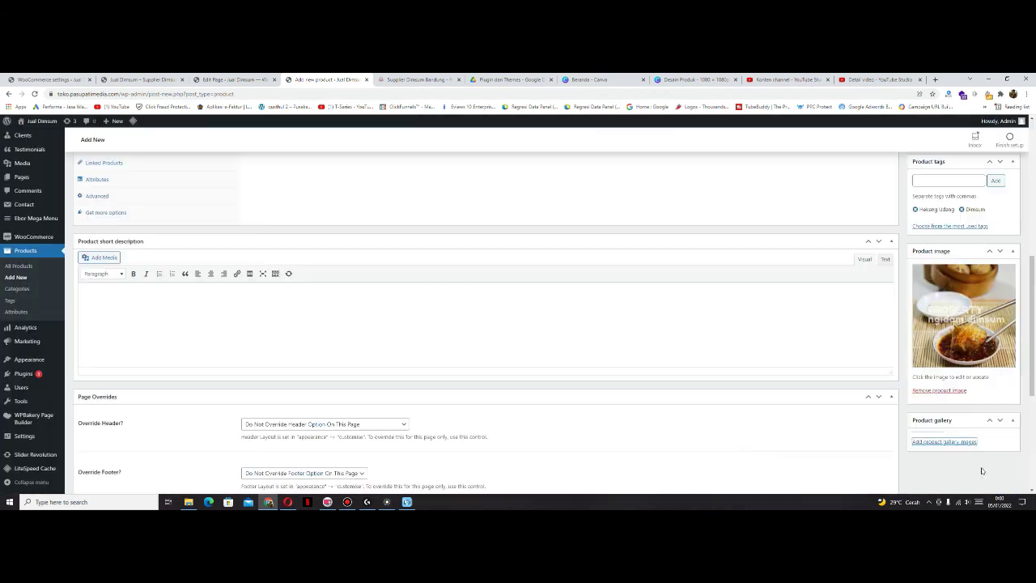
- Write the short description "Hekeng Udang isi 6 pcs", review the product's details and publish it
scroll(254, 200, "down", 2)
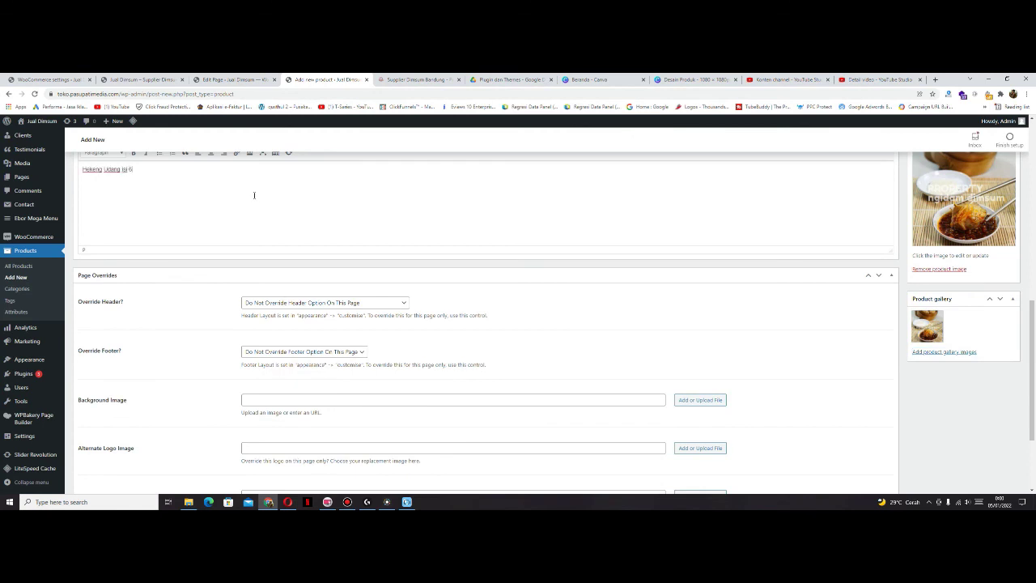
scroll(634, 309, "down", 2)
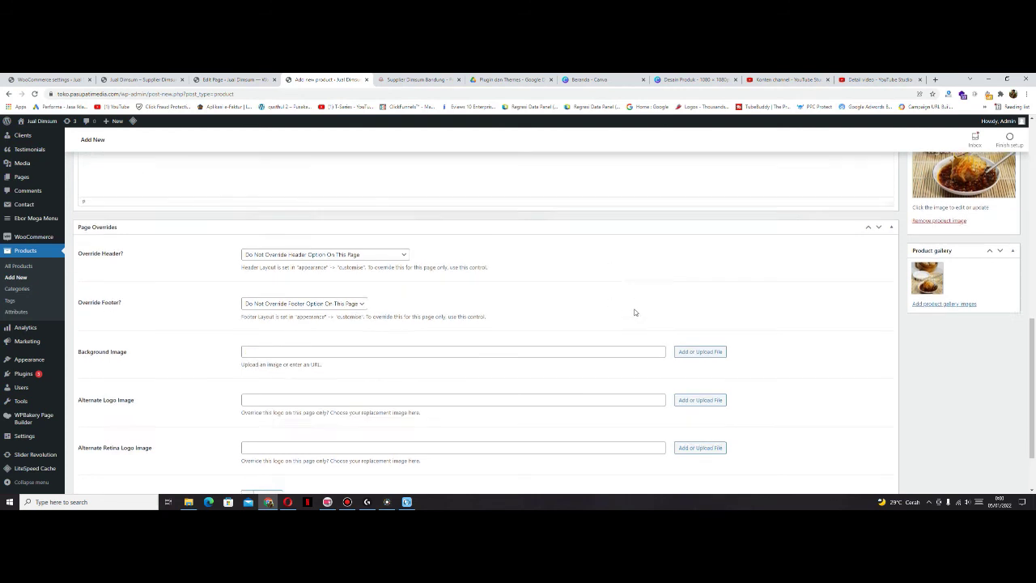
scroll(720, 268, "up", 6)
scroll(742, 250, "up", 3)
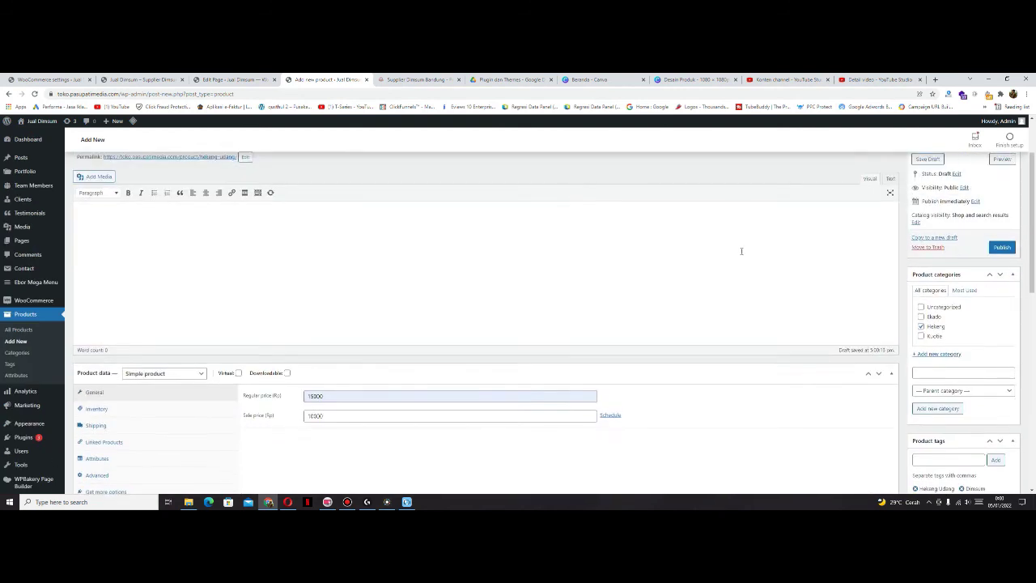
scroll(431, 268, "down", 10)
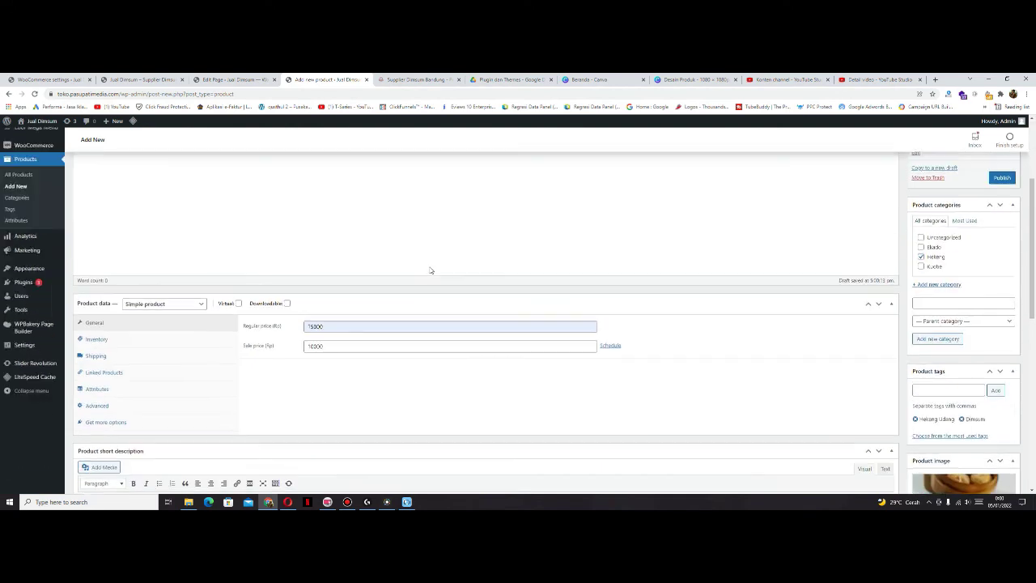
scroll(431, 267, "down", 3)
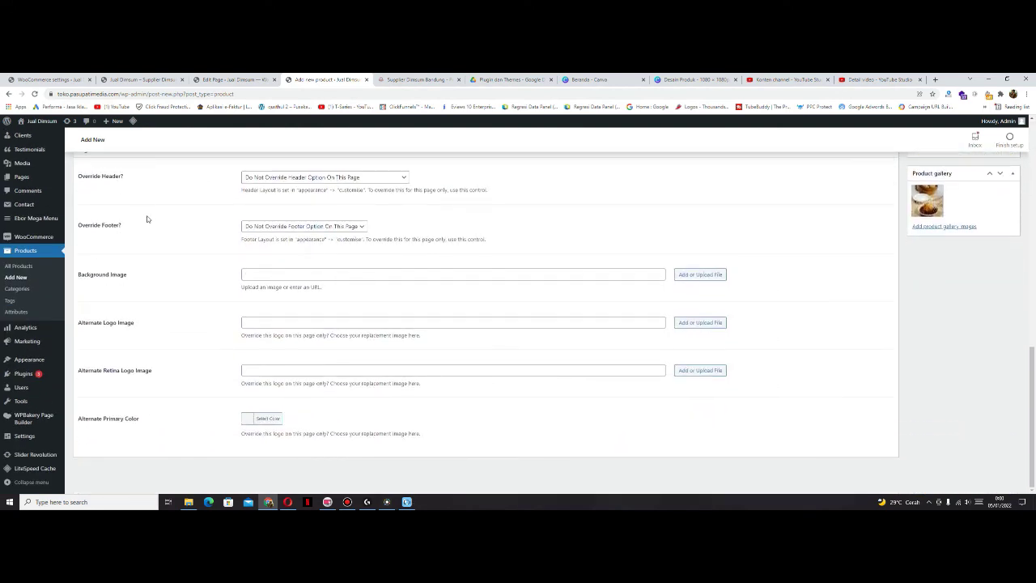
scroll(147, 219, "up", 15)
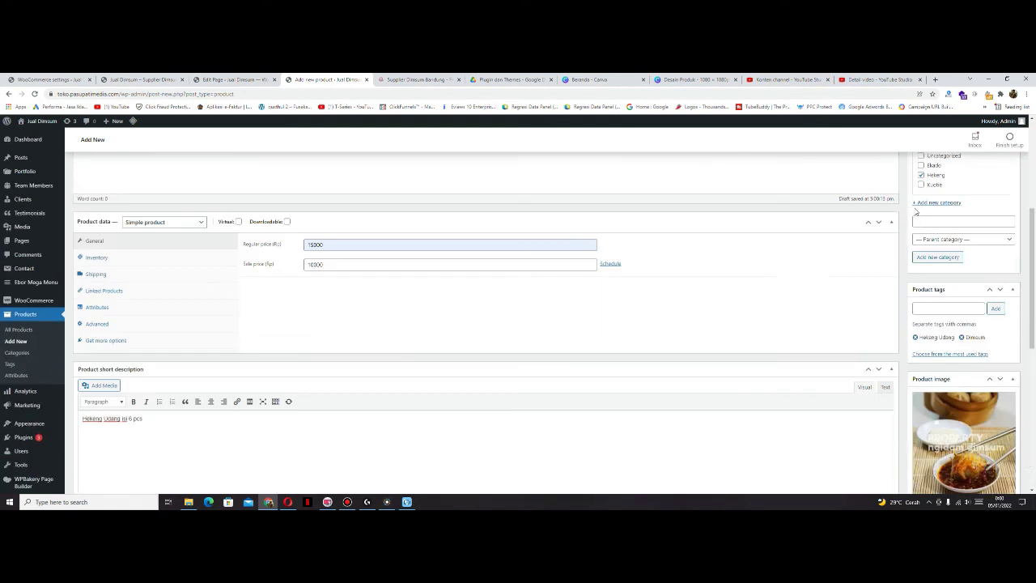
left_click(1002, 328)
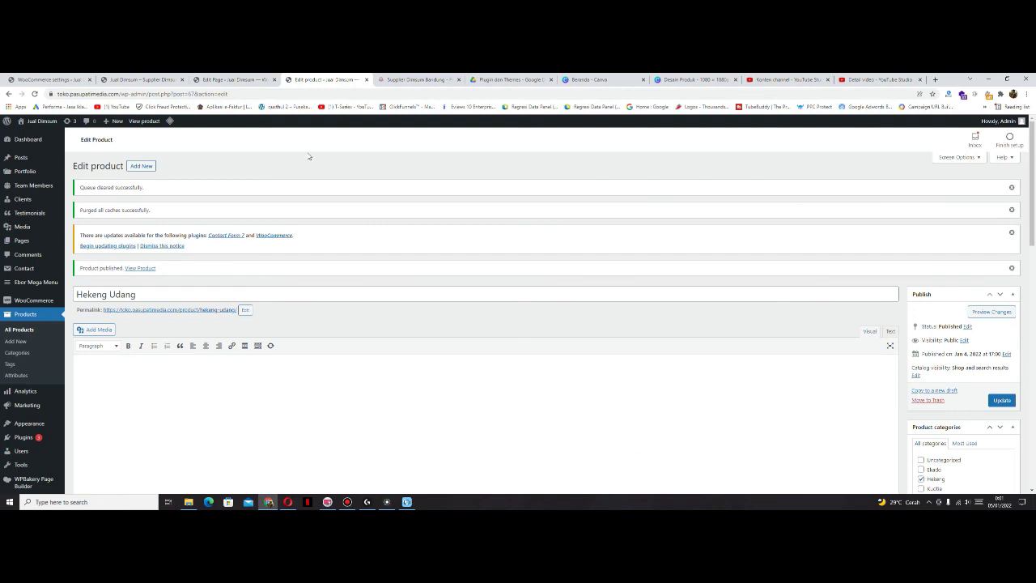
- Reload the live home page to check the Hekeng Udang product in the listing and start another new product
left_click(146, 79)
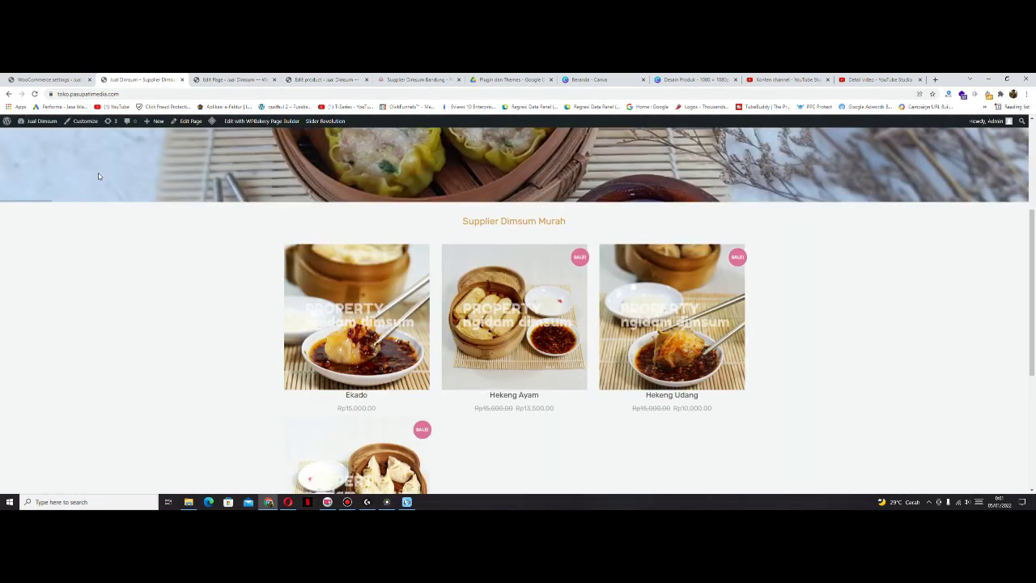
left_click(334, 80)
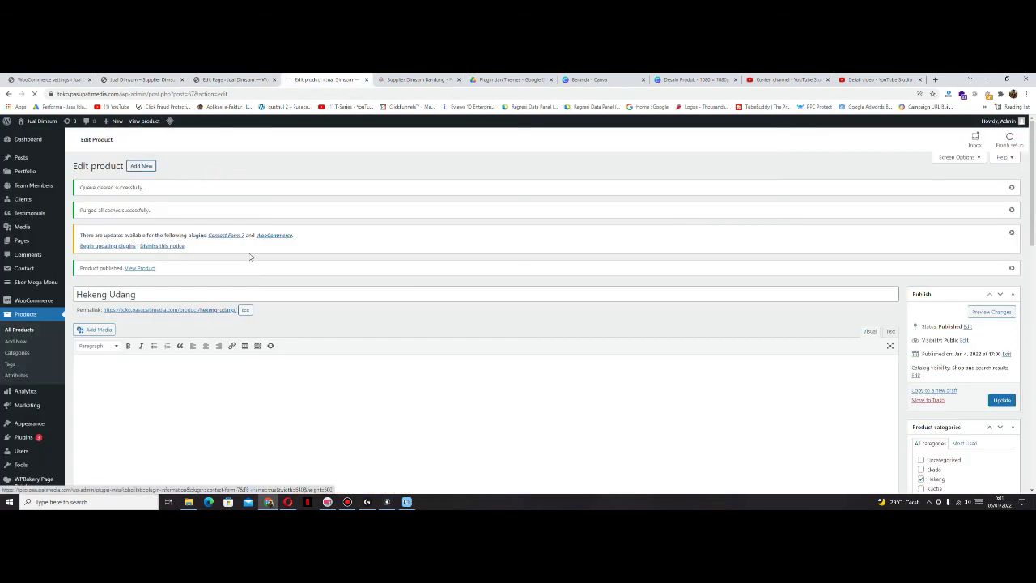
- Look up the product name matching image file 5 in the reference store's product listing
key("alt+Tab")
right_click(296, 184)
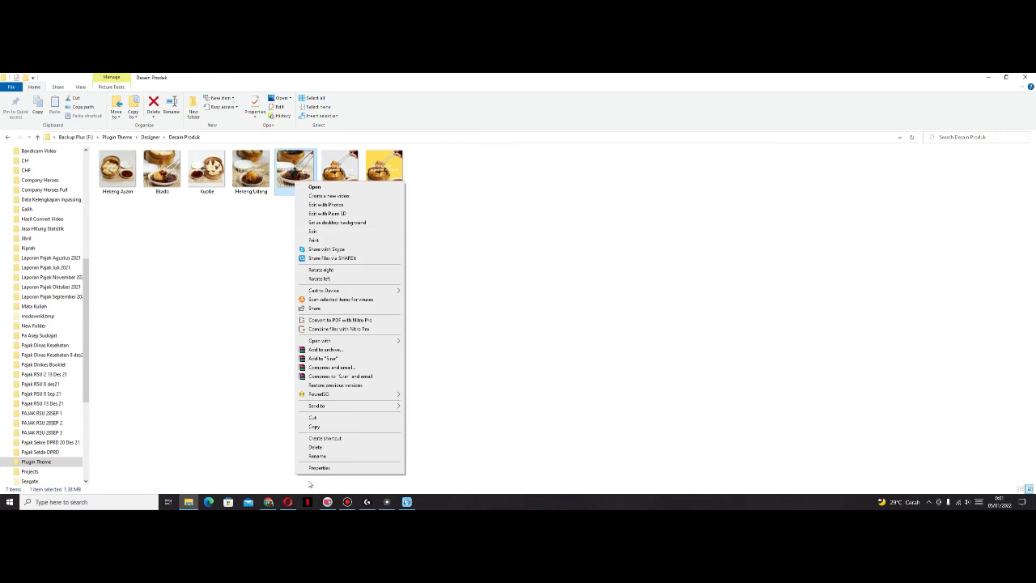
key("alt+Tab")
key("ctrl+Tab")
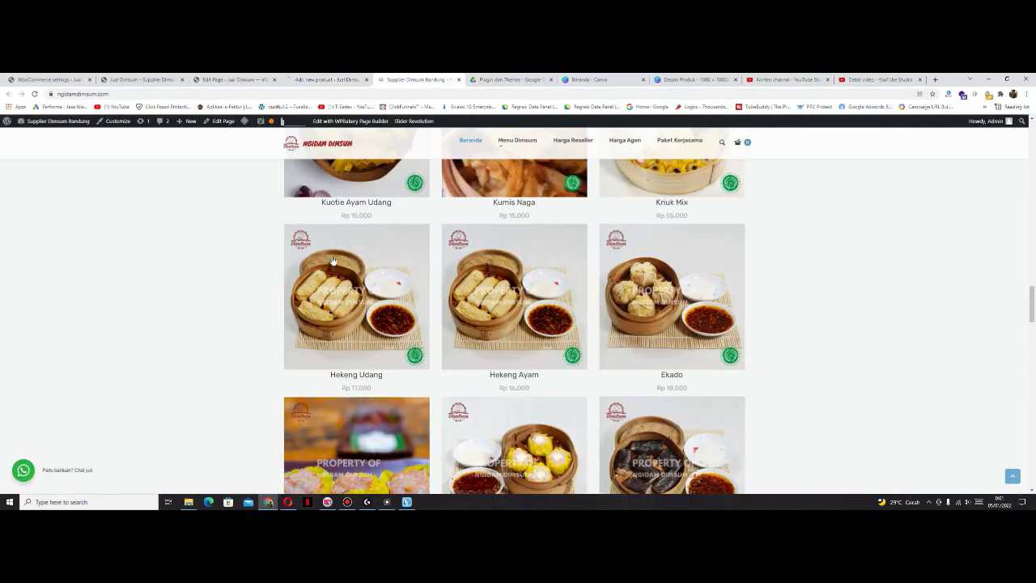
scroll(332, 260, "down", 4)
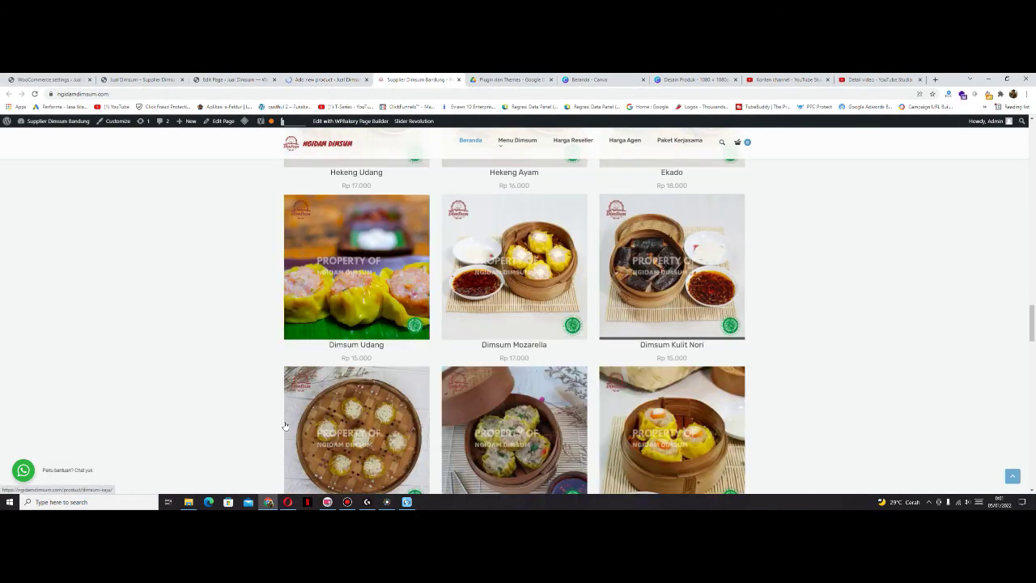
- Rename image file 5 in the Desain Produk folder as "Dimsum Kulit Nori"
left_click(189, 502)
right_click(301, 176)
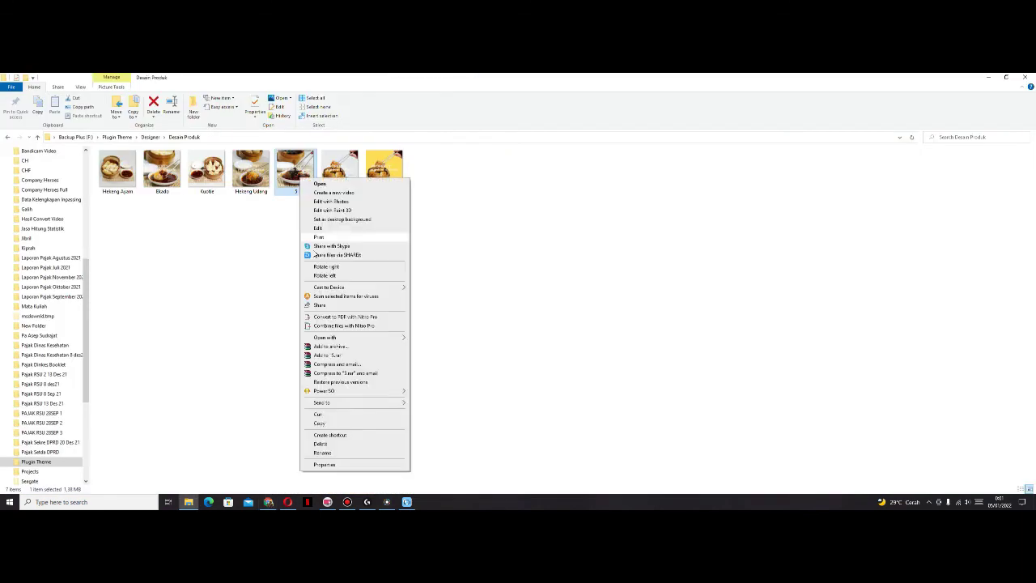
left_click(376, 445)
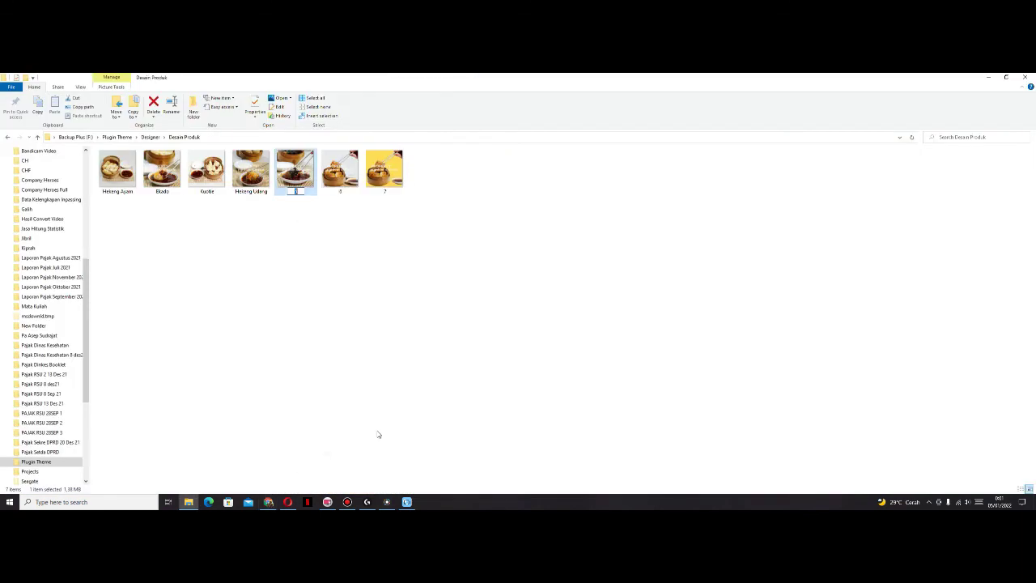
type("Dimsum Kulit Nori")
key("Left")
key("Left")
key("Left")
key("Left")
type("Kulit")
key("Return")
left_click(989, 78)
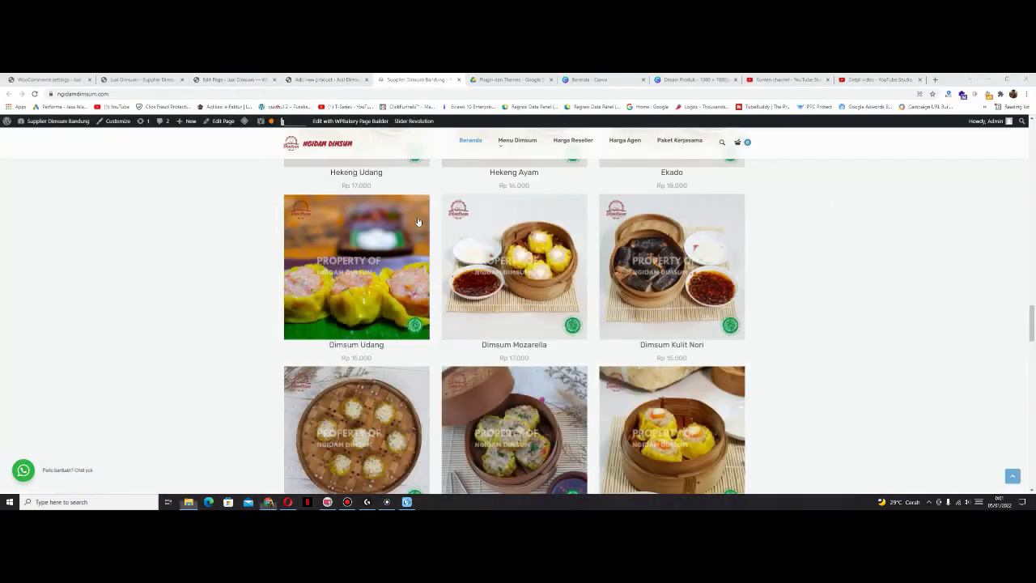
- Title the new product "Dimsum Kulit Nori" and copy that title
left_click(232, 79)
left_click(326, 79)
type("Dimsum Kulit Nori")
key("ctrl+a")
key("ctrl+c")
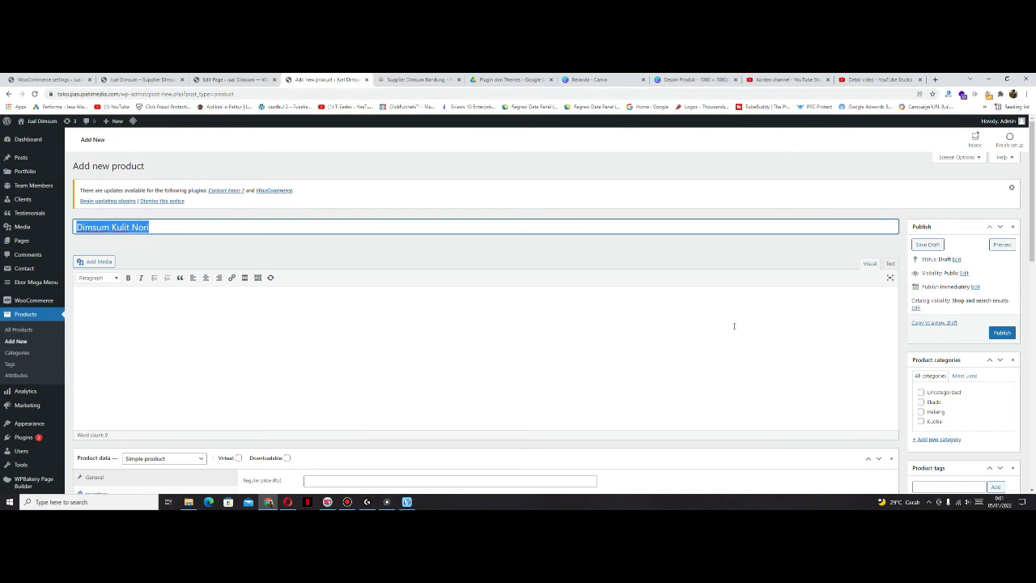
- Create a new product category "Dimsum" and assign it to the product
scroll(867, 321, "down", 2)
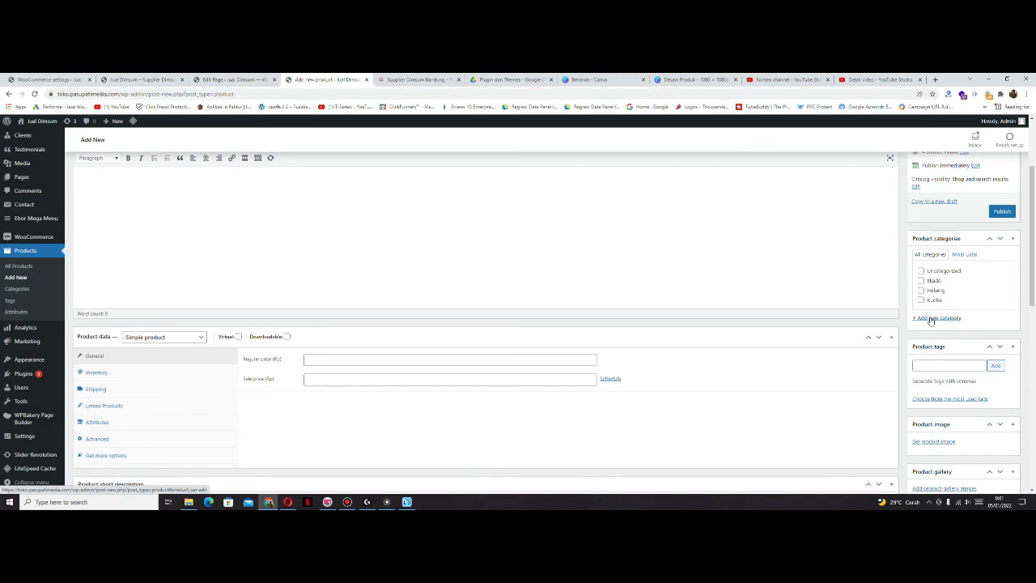
left_click(931, 318)
type("Dimsum")
left_click(938, 373)
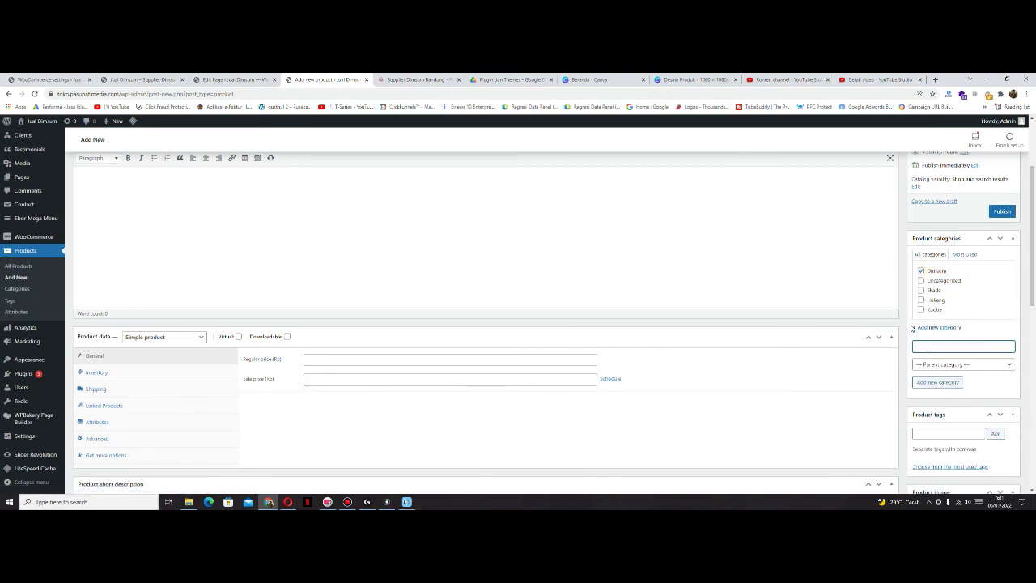
- Add the product tags "Dimsum Kulit Nori" and "Dimsum"
left_click(935, 438)
key("ctrl+v")
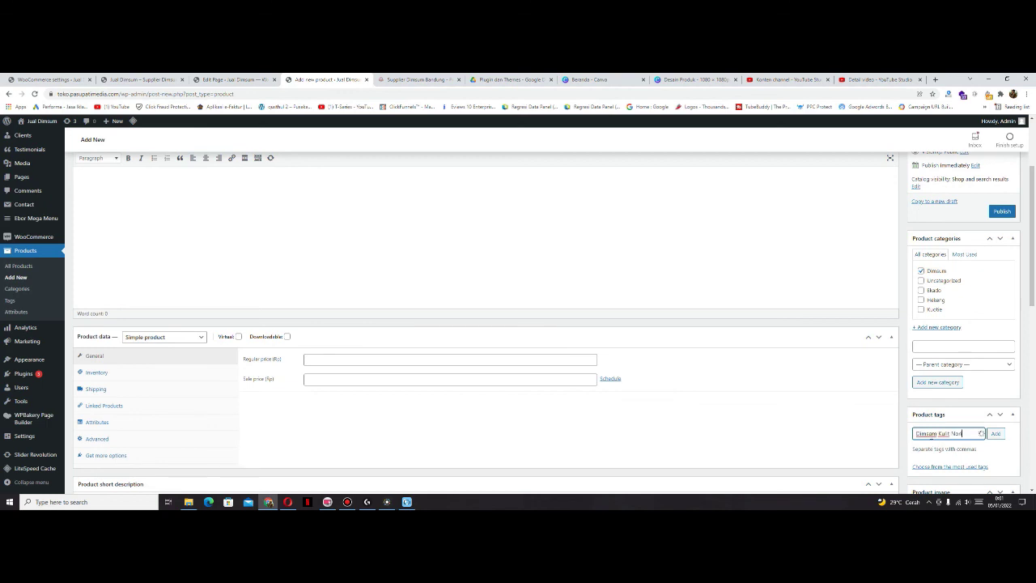
type(", DImsum")
key("Return")
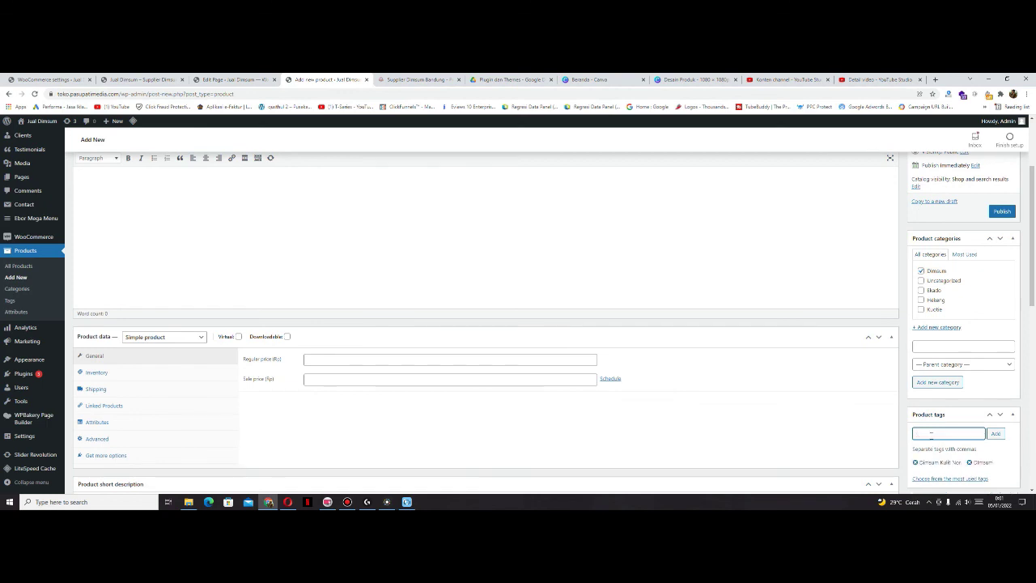
- Upload the Dimsum Kulit Nori image, give it the alt text "Dimsum Kulit Nori" and set it as the product image
scroll(932, 435, "down", 4)
left_click(937, 318)
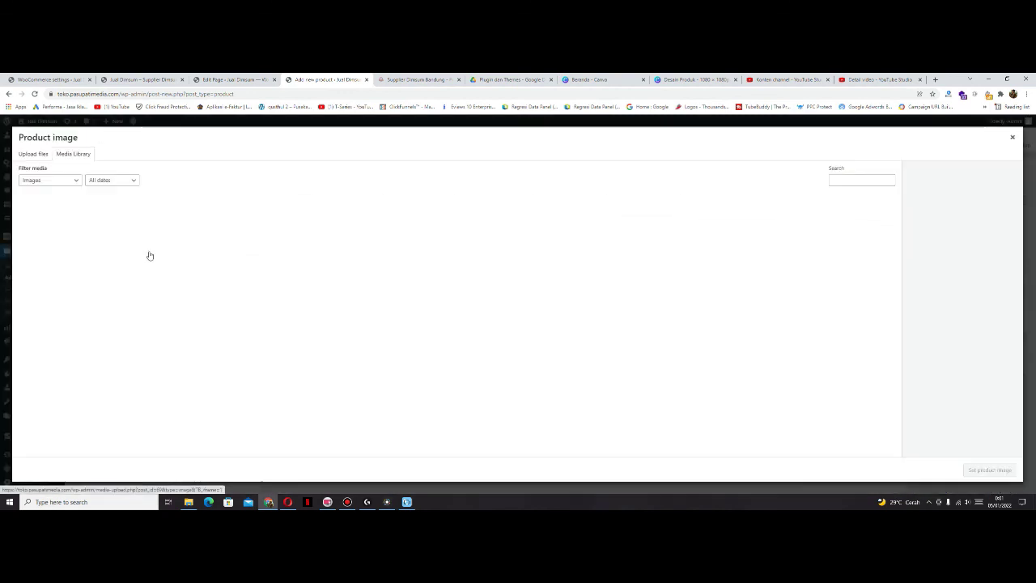
left_click(32, 155)
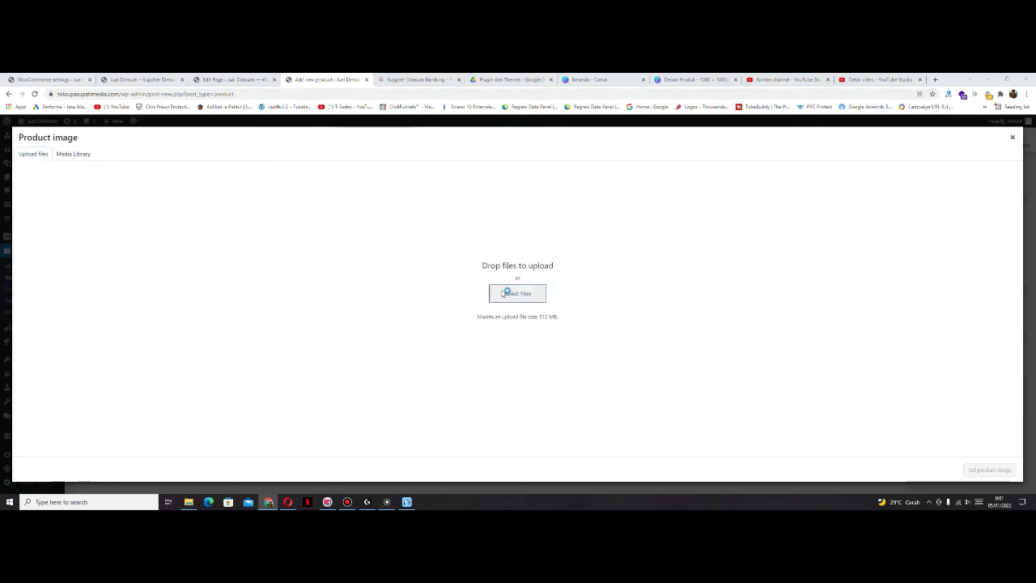
left_click(503, 294)
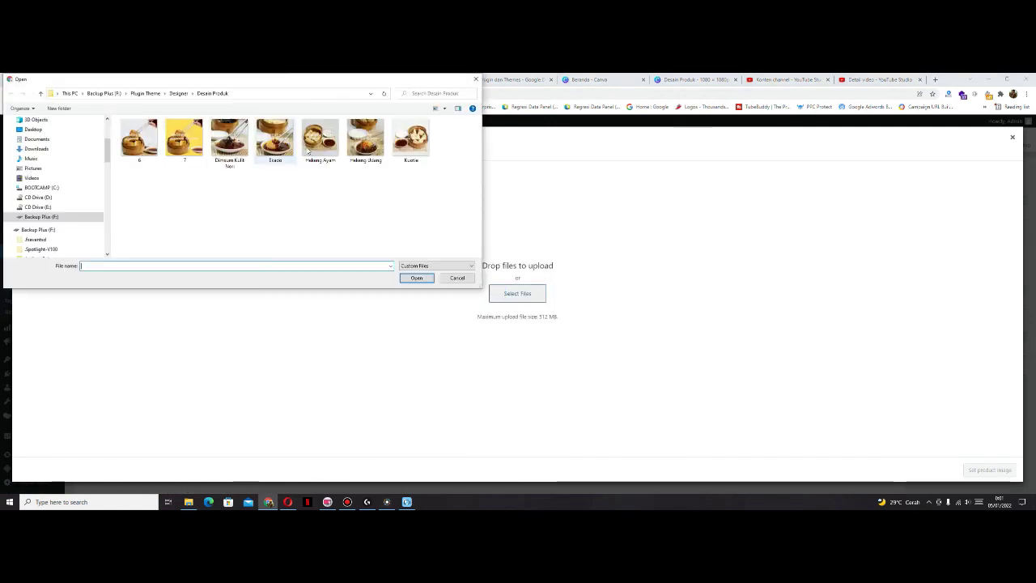
double_click(243, 158)
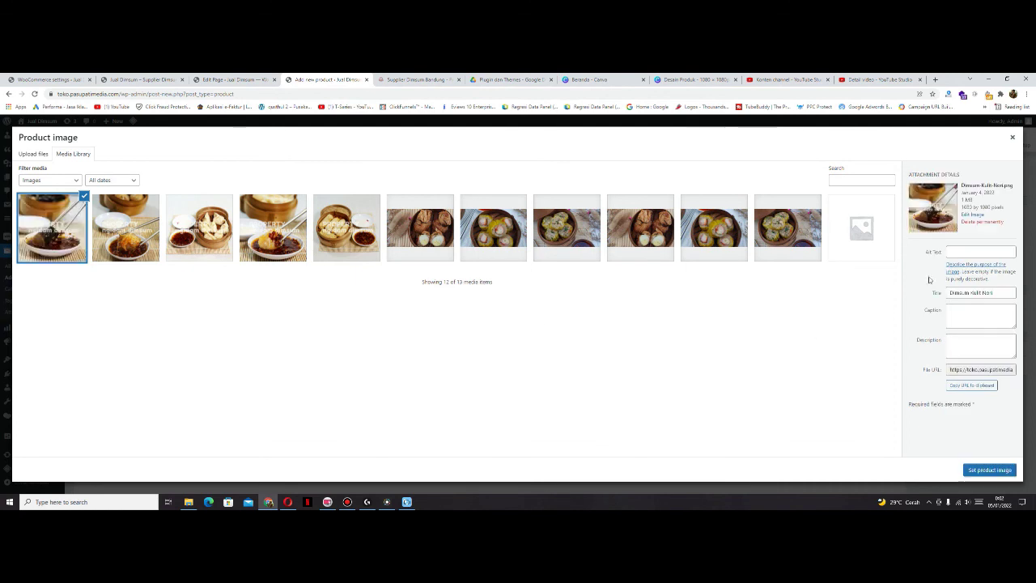
left_click(981, 345)
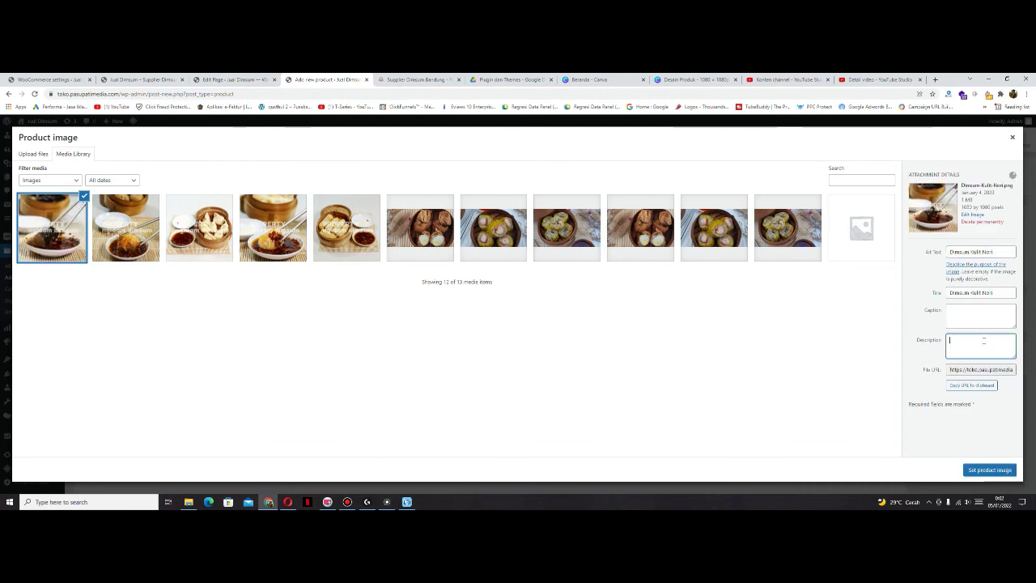
left_click(990, 469)
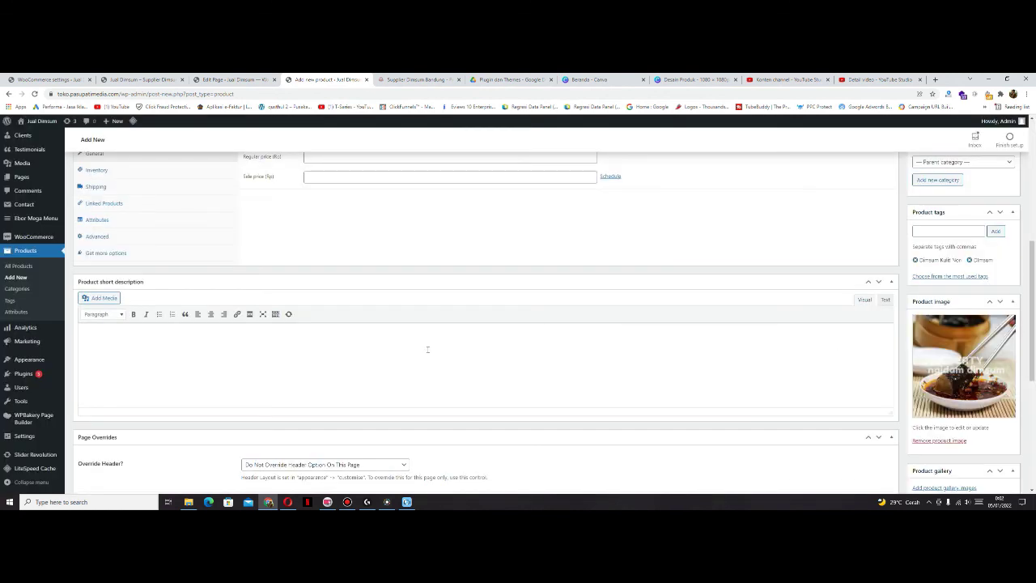
- Write the short description "Dimsum Kulit Nori isi 6 pcs" and set the regular price to 17000 and the sale price to 15000
type("Dimsum Kulit Non")
scroll(419, 181, "up", 1)
left_click(382, 238)
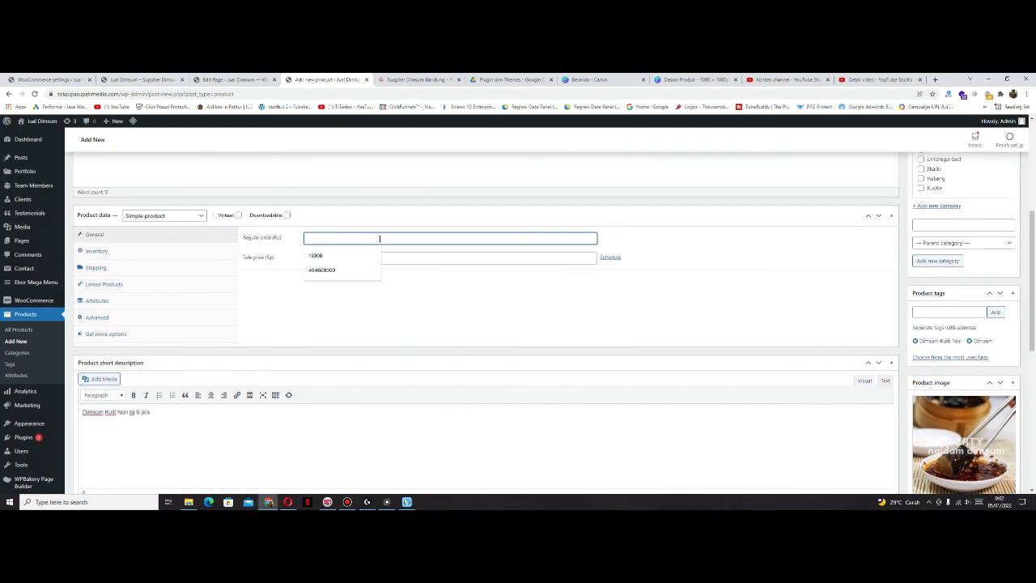
type("17")
left_click(372, 258)
type("15000")
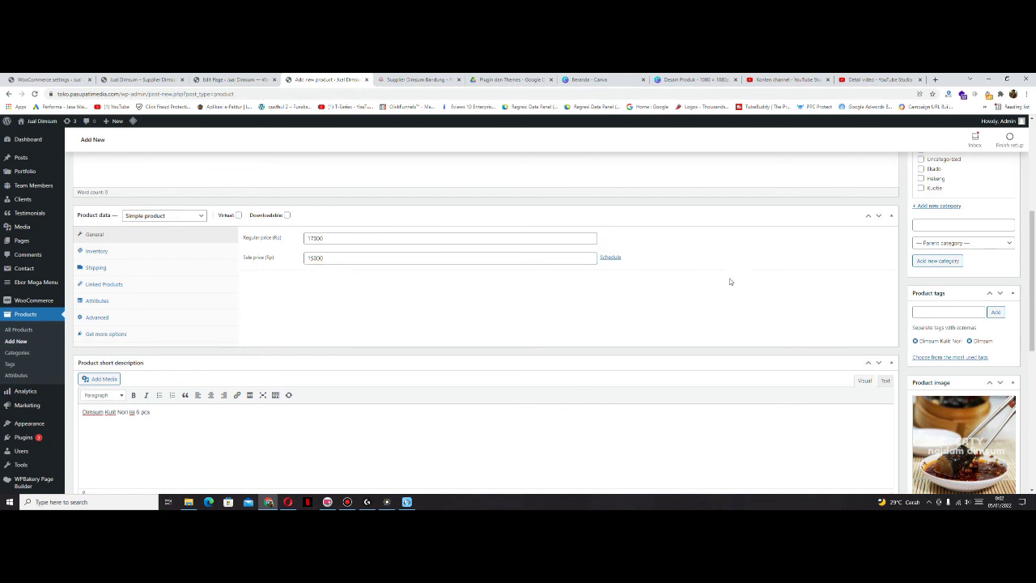
- Review the Dimsum Kulit Nori product's details and publish it
scroll(724, 277, "down", 3)
scroll(728, 276, "up", 8)
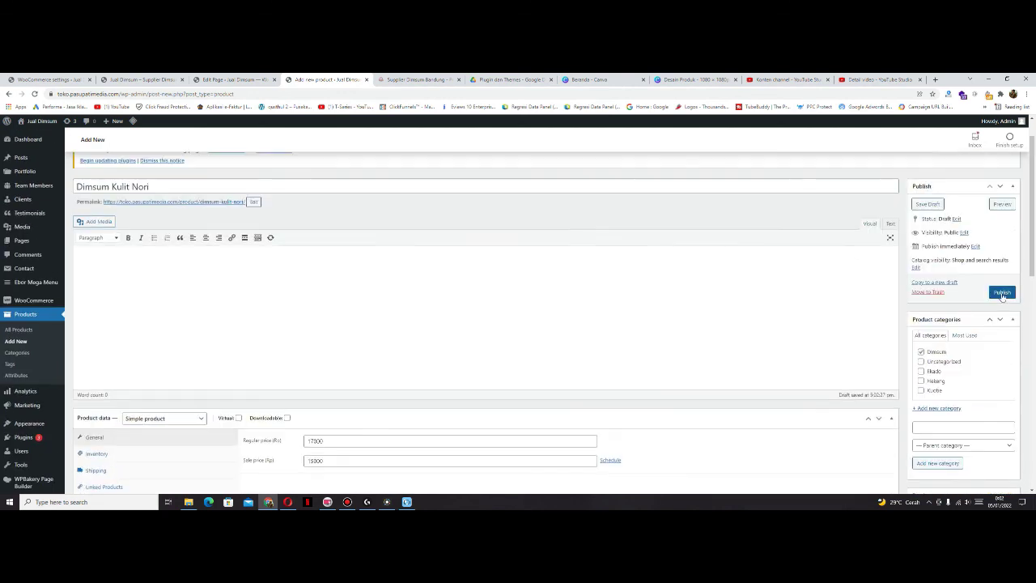
left_click(1002, 293)
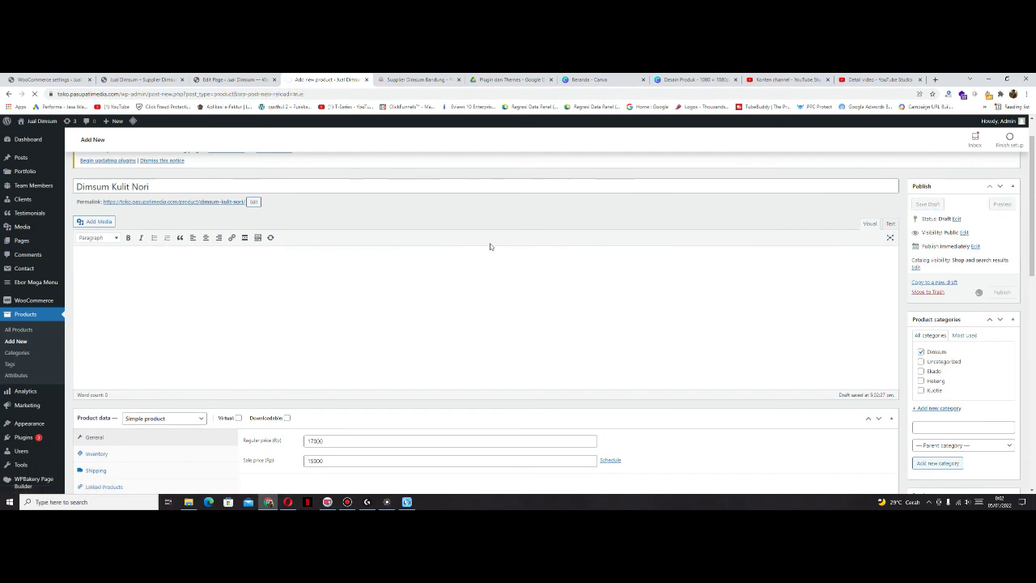
- Reload the live home page and check the Dimsum Kulit Nori product in the listing
left_click(149, 79)
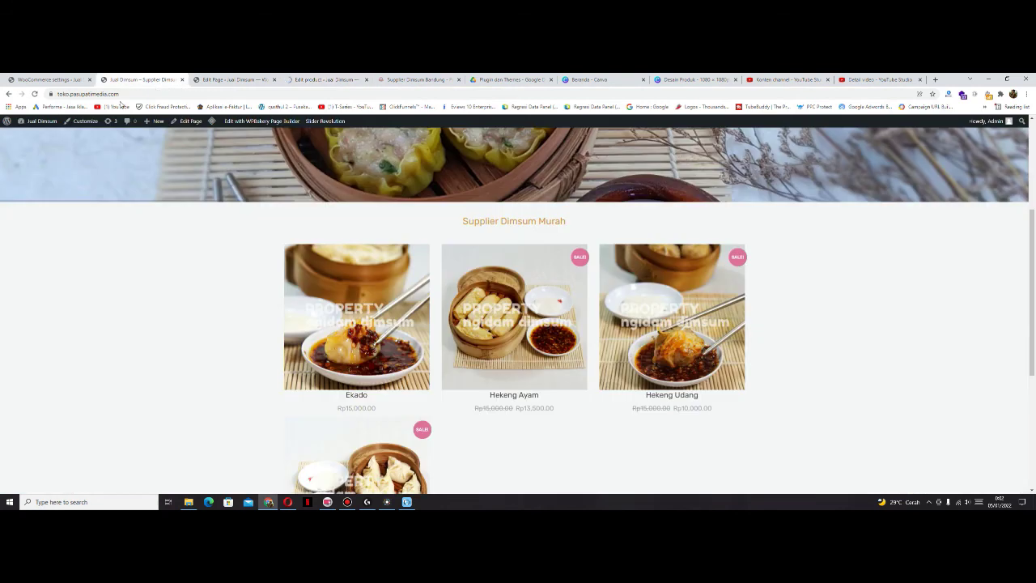
left_click(35, 94)
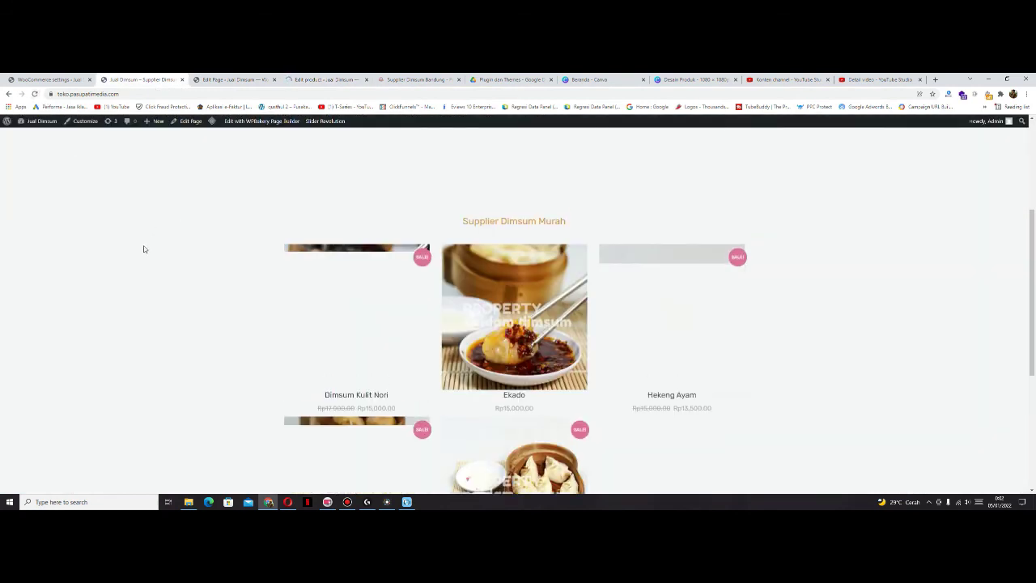
scroll(143, 250, "down", 2)
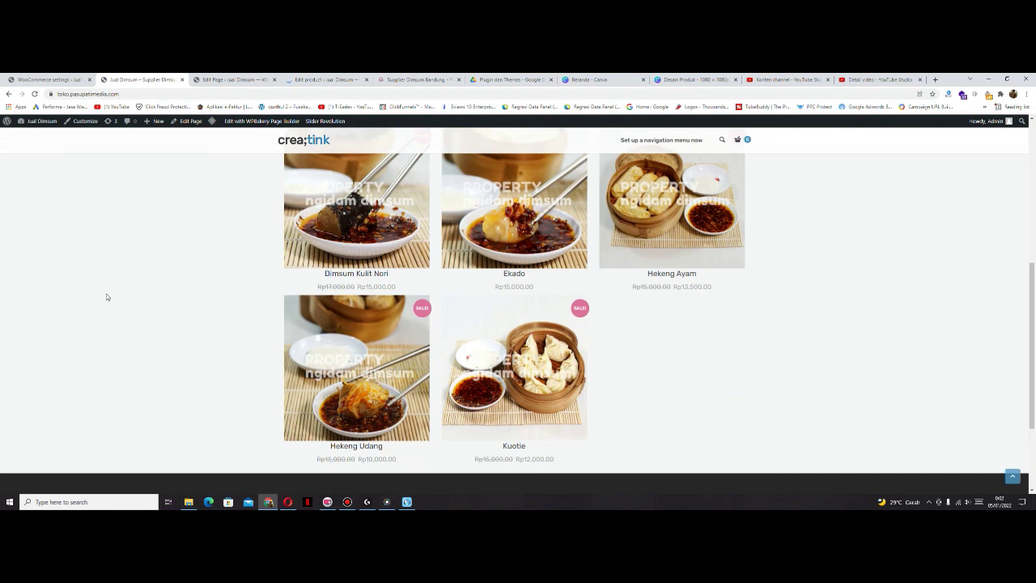
scroll(106, 297, "up", 3)
left_click(324, 79)
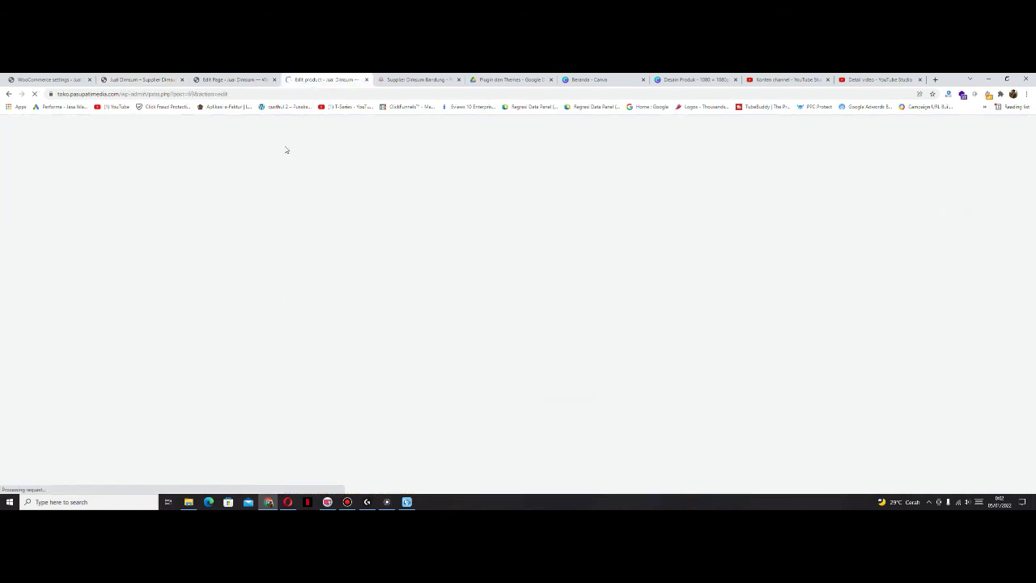
- Look up the product name matching image file 6 in the reference store's product listing
left_click(188, 502)
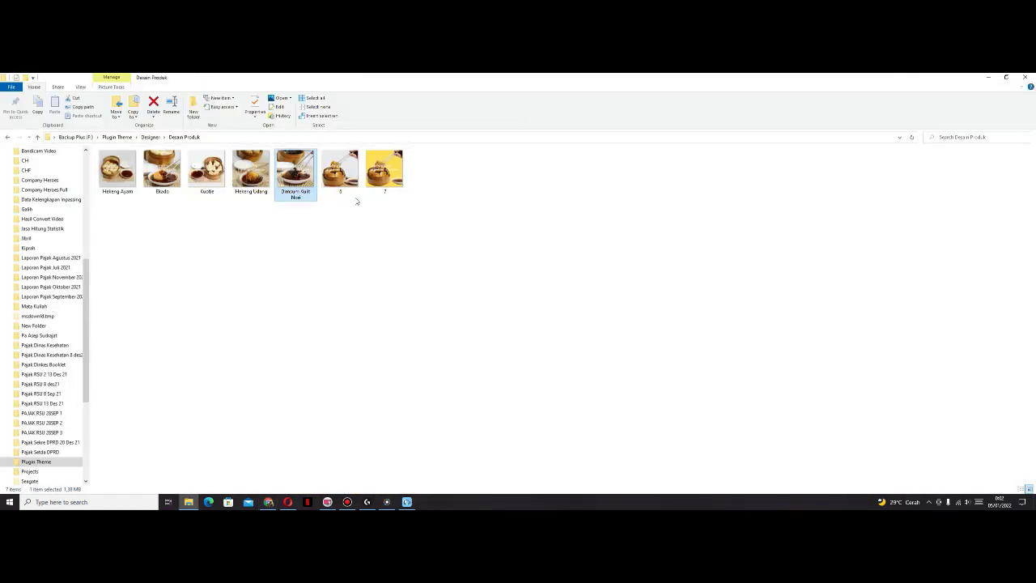
right_click(346, 186)
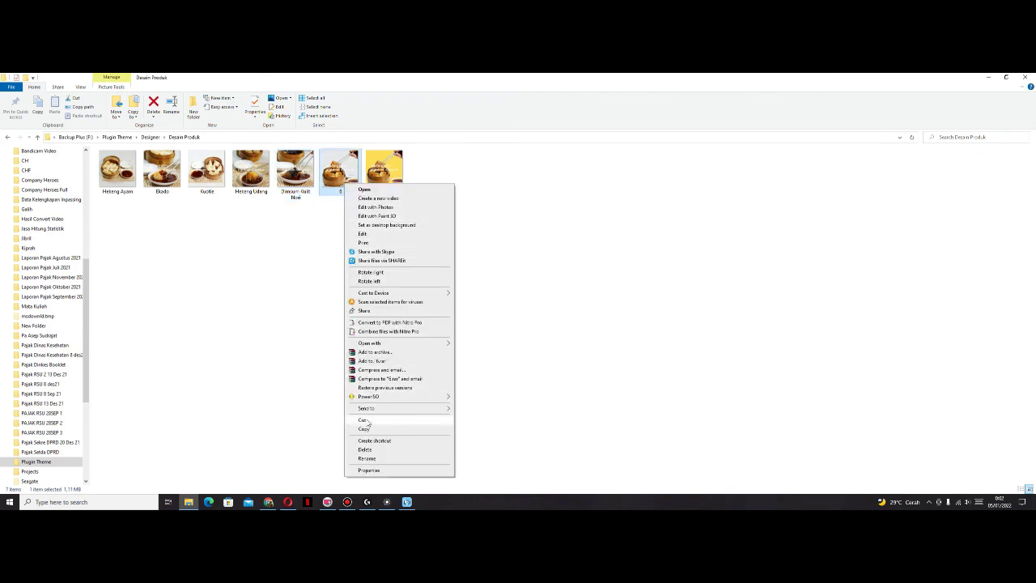
left_click(268, 502)
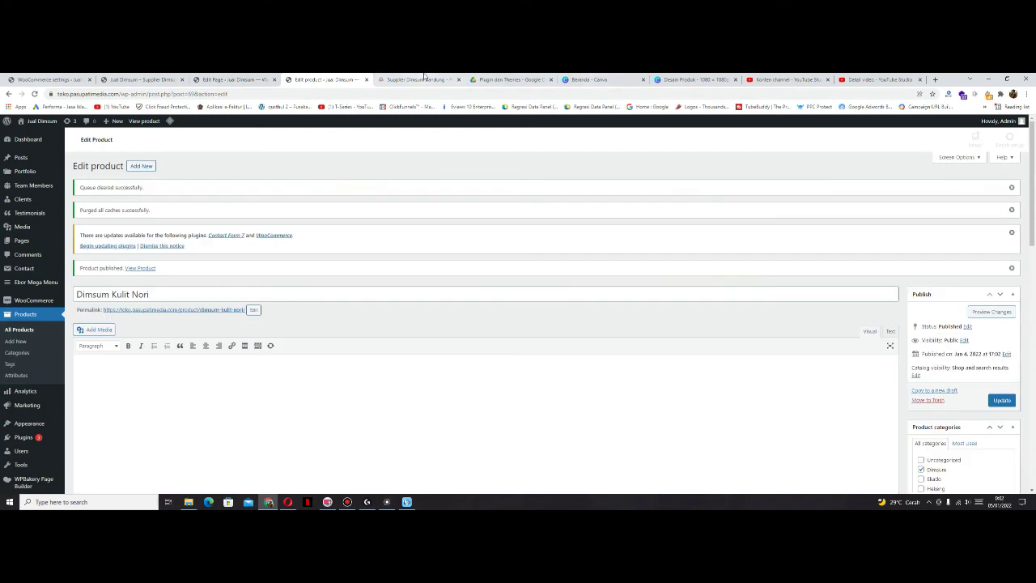
left_click(421, 79)
scroll(409, 218, "up", 3)
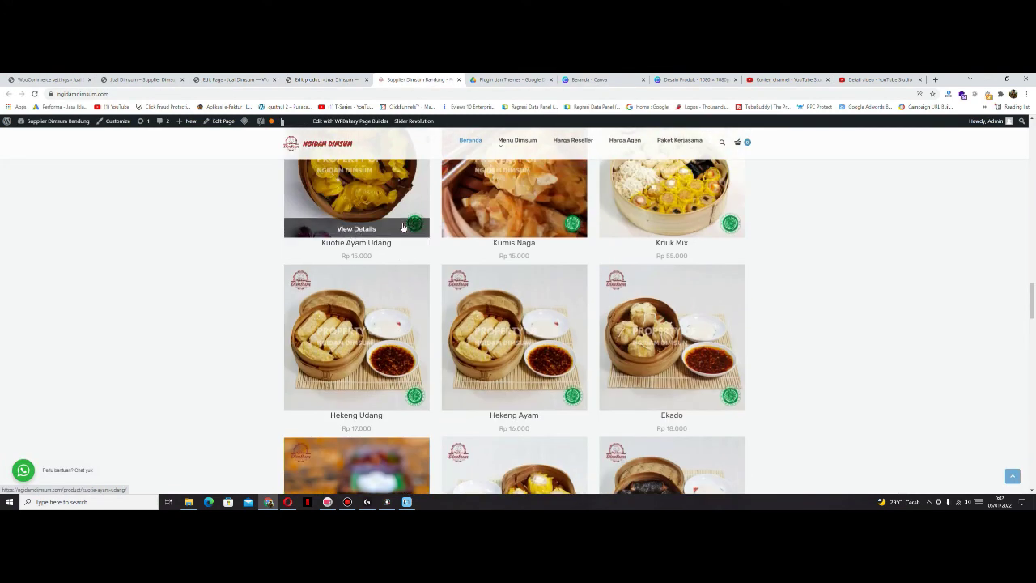
scroll(403, 227, "up", 3)
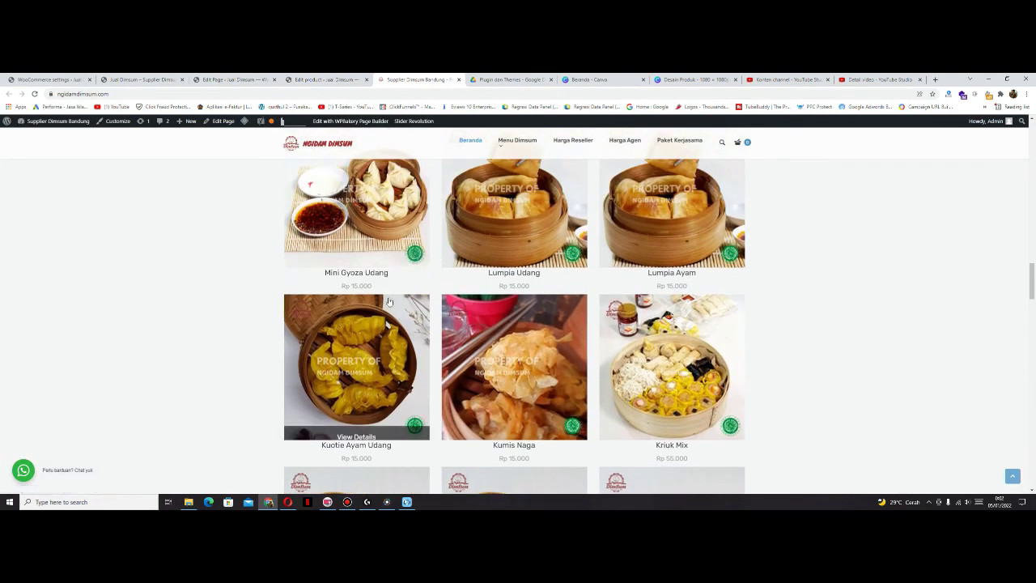
- Rename image file 6 in the Desain Produk folder as "Lumpia Udang"
left_click(189, 502)
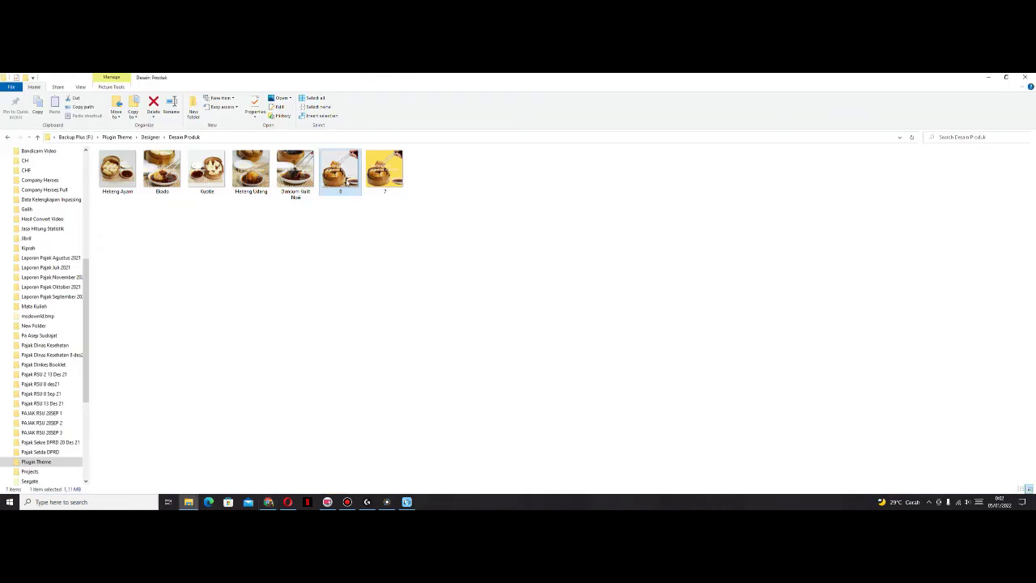
right_click(345, 178)
left_click(366, 450)
type("Lumpia Udang")
key("Return")
- Start a new product and title it with the name copied from the Lumpia Udang image file
right_click(344, 185)
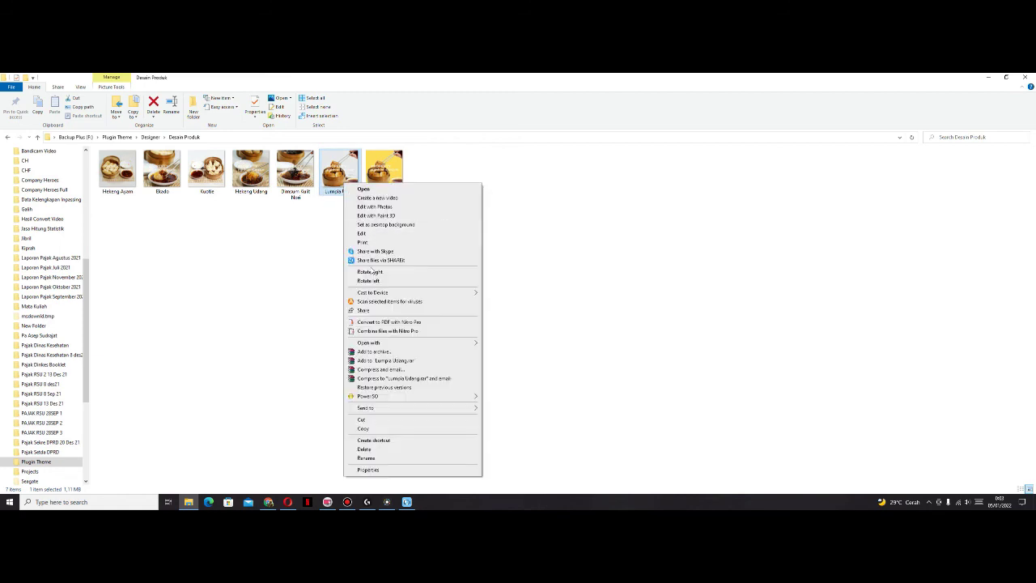
left_click(370, 456)
key("ctrl+c")
left_click(381, 405)
left_click(268, 502)
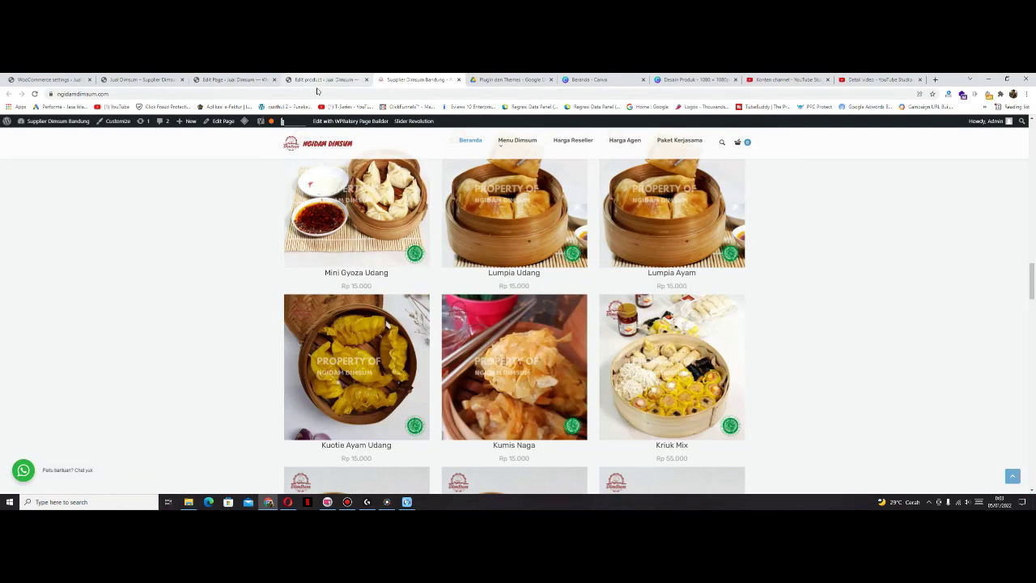
left_click(324, 79)
left_click(141, 166)
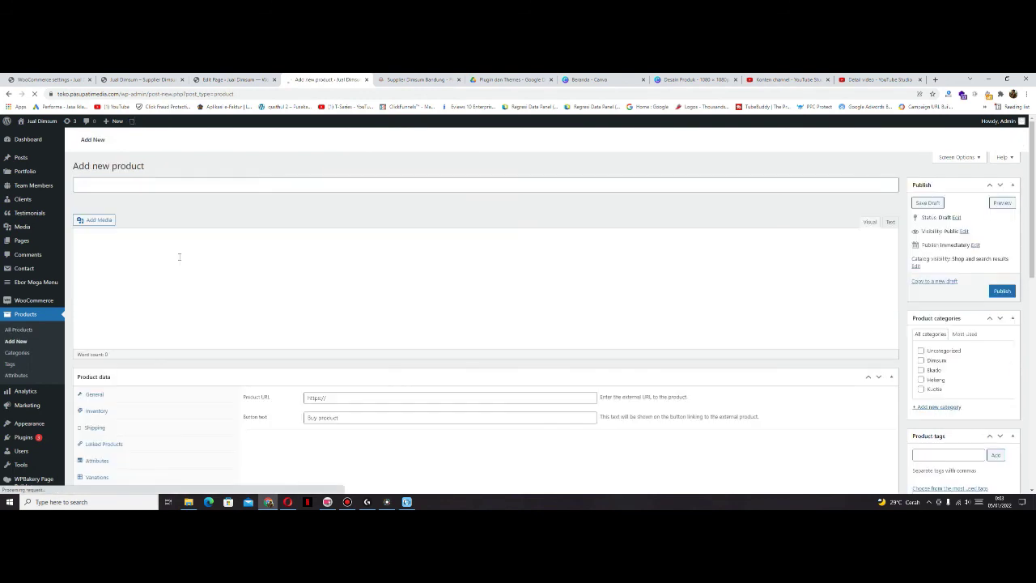
key("ctrl+v")
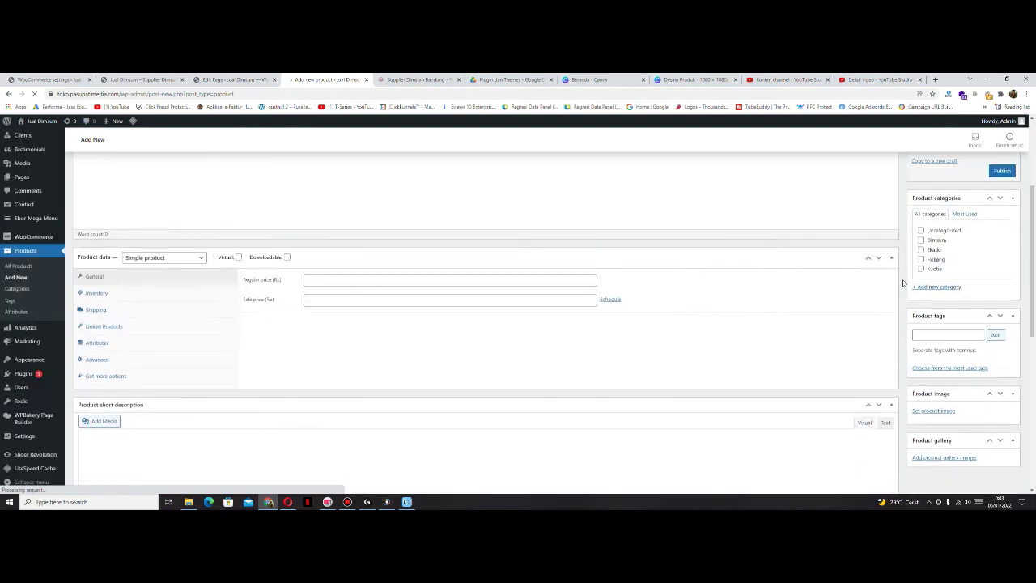
- Add a new product category named "Lumpia" and assign it to the Lumpia Udang product
scroll(933, 392, "down", 2)
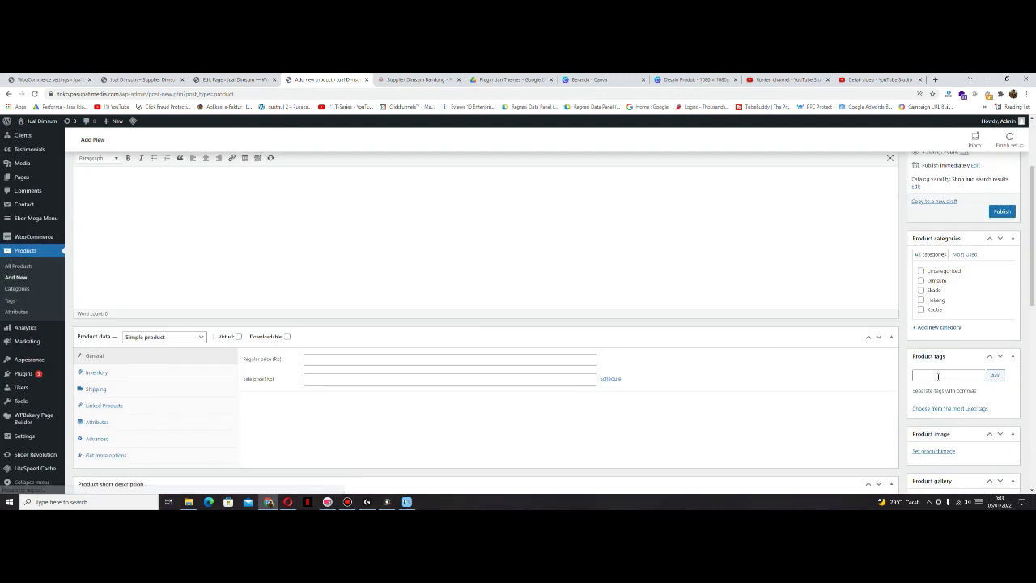
left_click(937, 328)
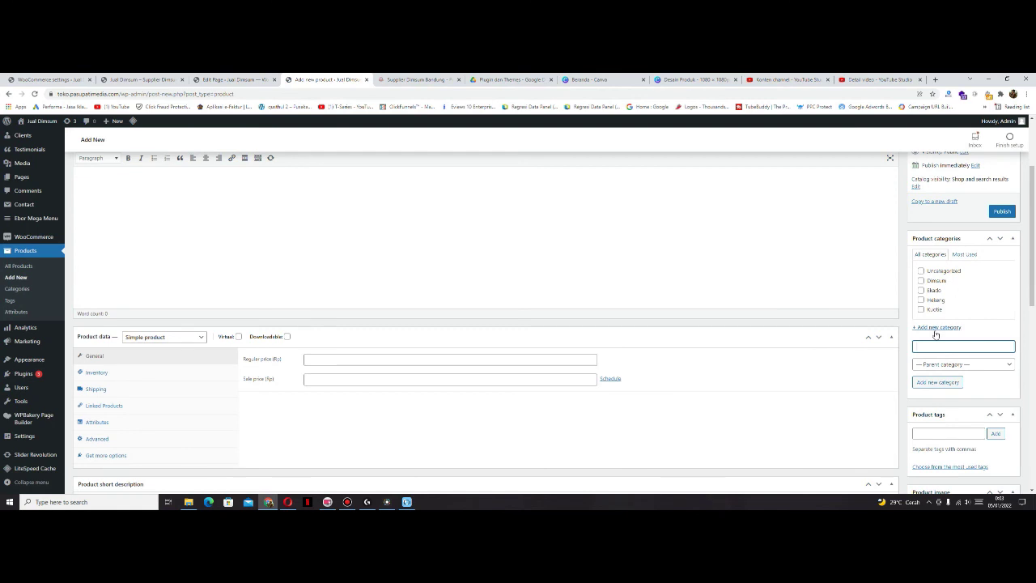
key("Return")
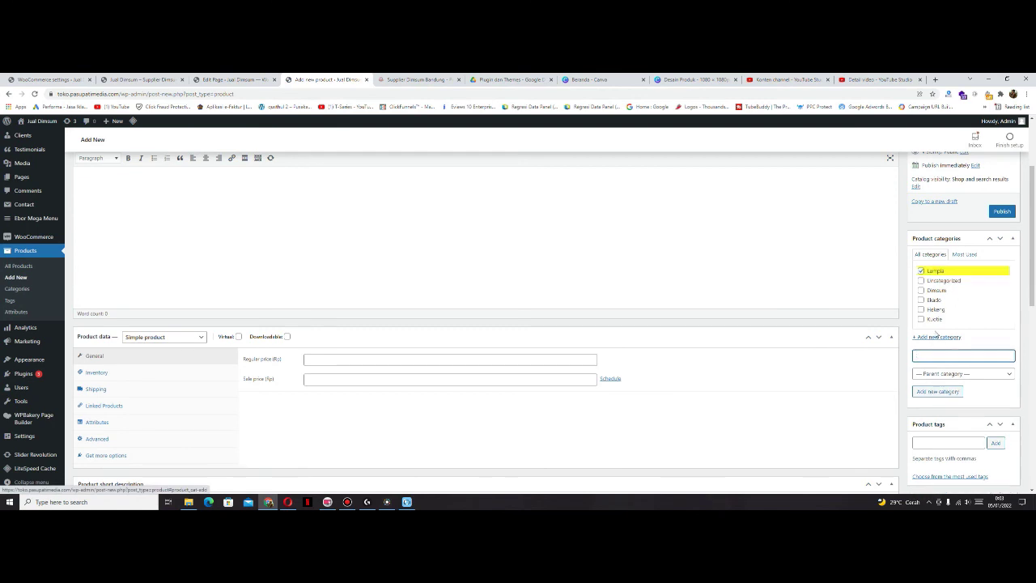
- Add the product tags "Lumpia Udang", "Dimsum" and "Nori" to the product
scroll(936, 334, "down", 2)
left_click(928, 284)
key("ctrl+v")
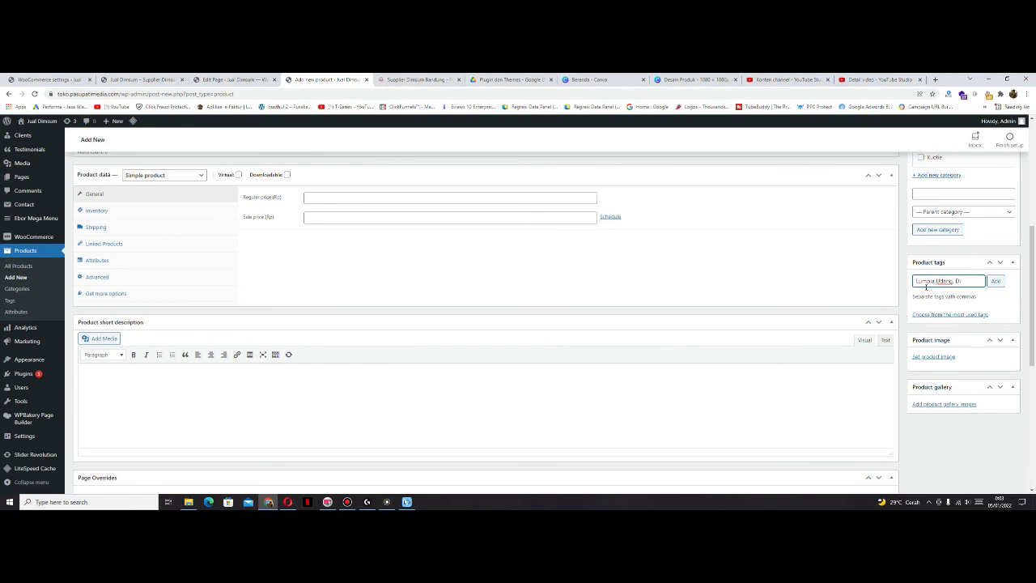
type("Non")
key("Return")
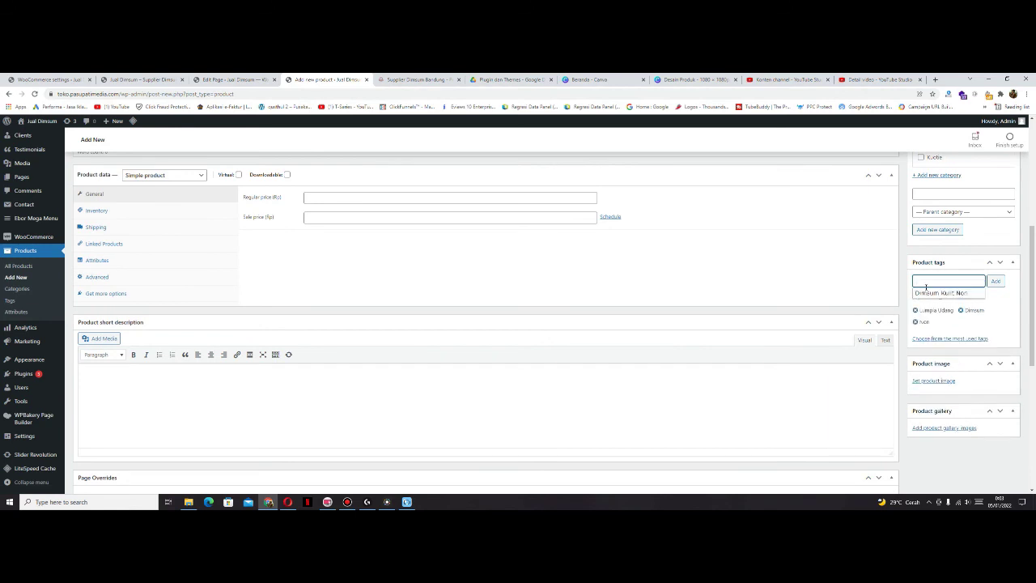
- Upload the Lumpia Udang image from the Desain Produk folder, fill its alt text with the product name, and set it as the product image
left_click(931, 381)
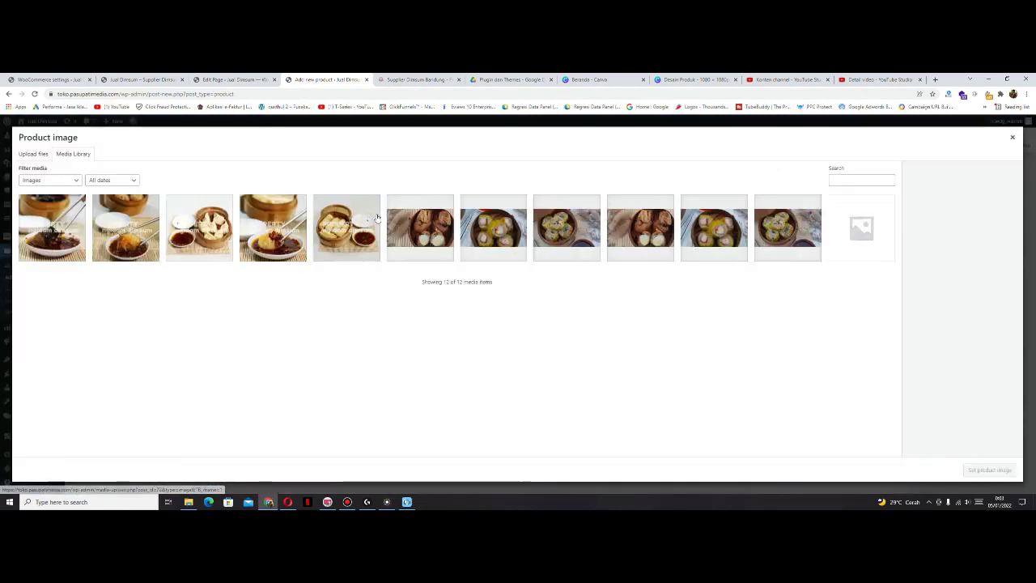
left_click(33, 155)
left_click(516, 292)
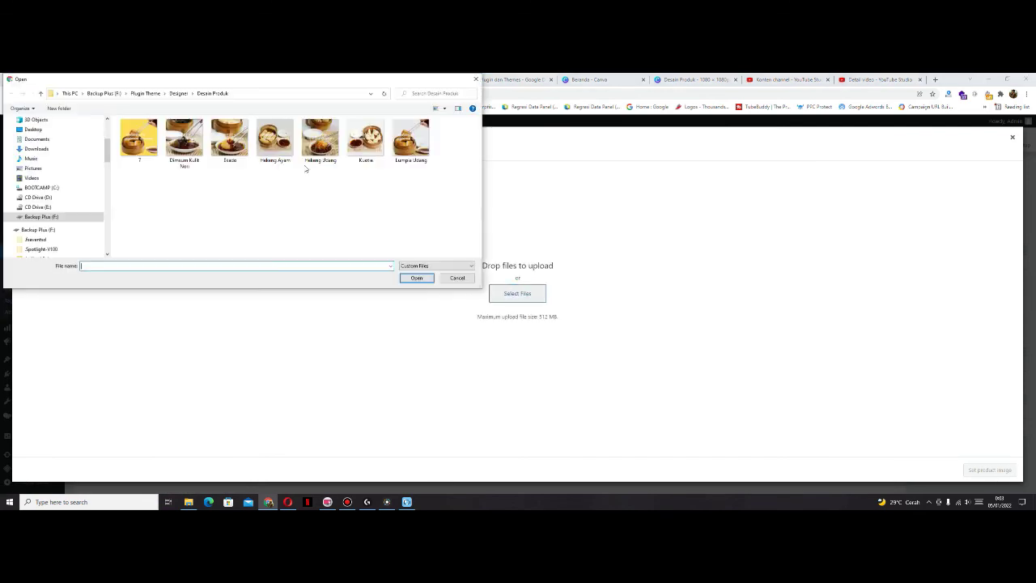
double_click(402, 143)
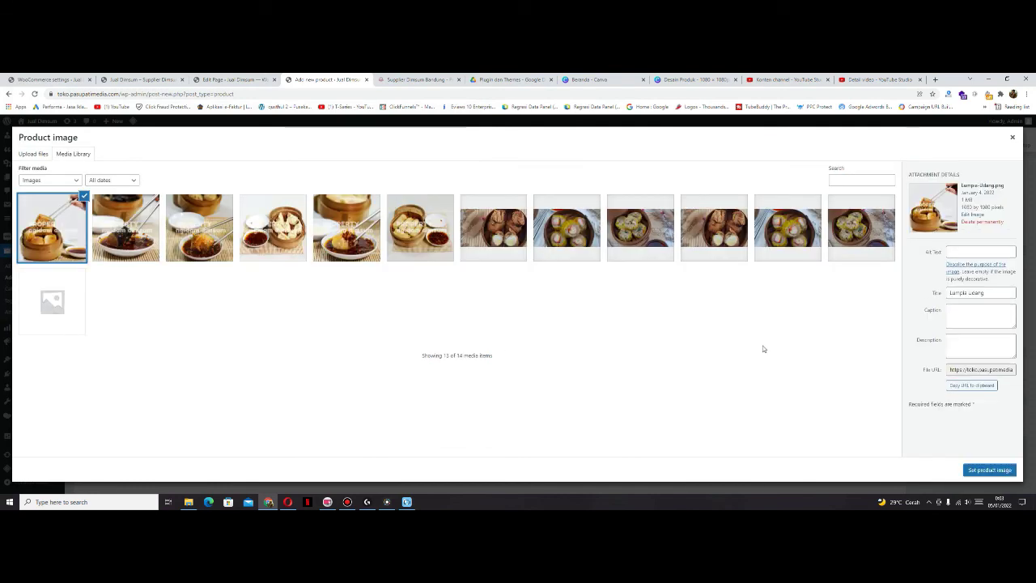
left_click(982, 252)
key("ctrl+v")
left_click(983, 343)
left_click(984, 469)
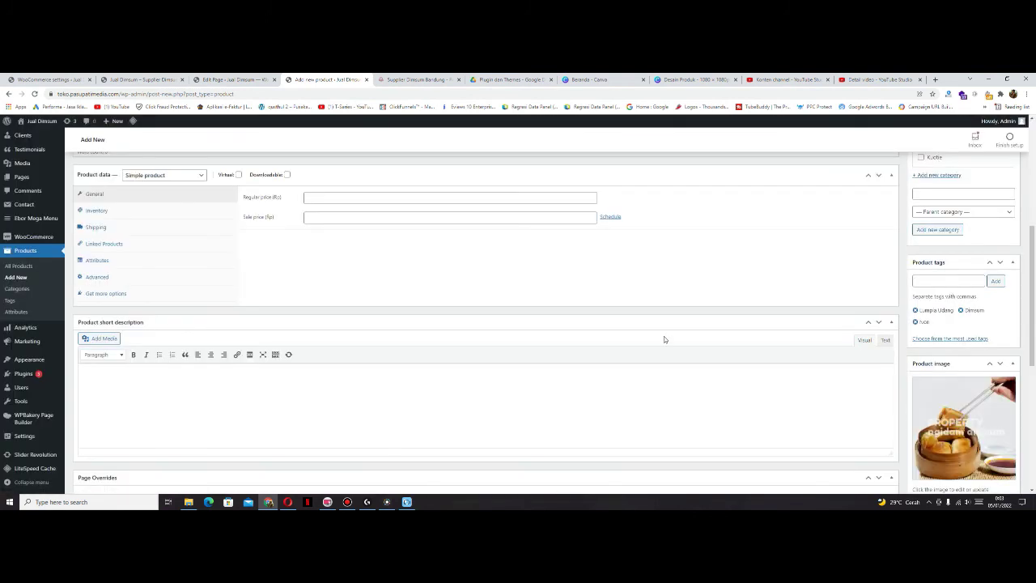
- Write the product short description "Lumpia Udang isi 6 pcs"
key("ctrl+v")
scroll(405, 378, "down", 2)
scroll(387, 318, "up", 3)
- Set the regular price to 17000 and the sale price to 14500, and publish the Lumpia Udang product
left_click(352, 277)
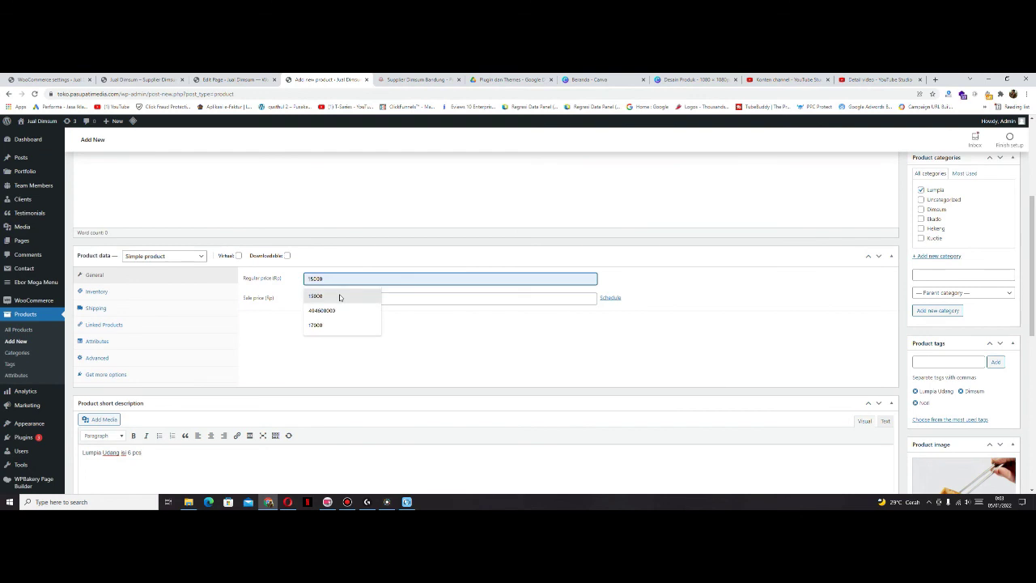
left_click(340, 295)
left_click(340, 297)
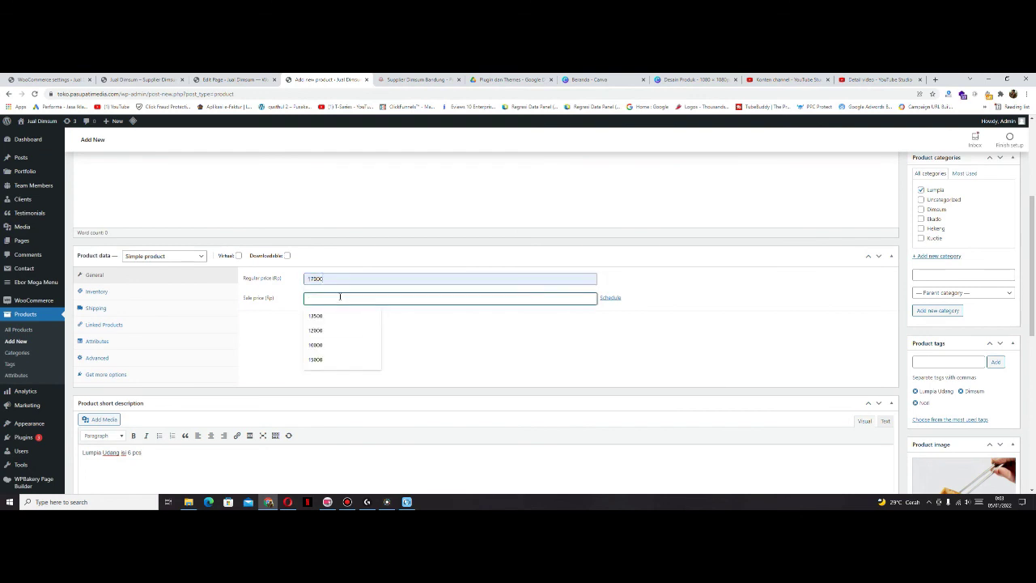
type("14500")
left_click(701, 315)
scroll(812, 338, "up", 2)
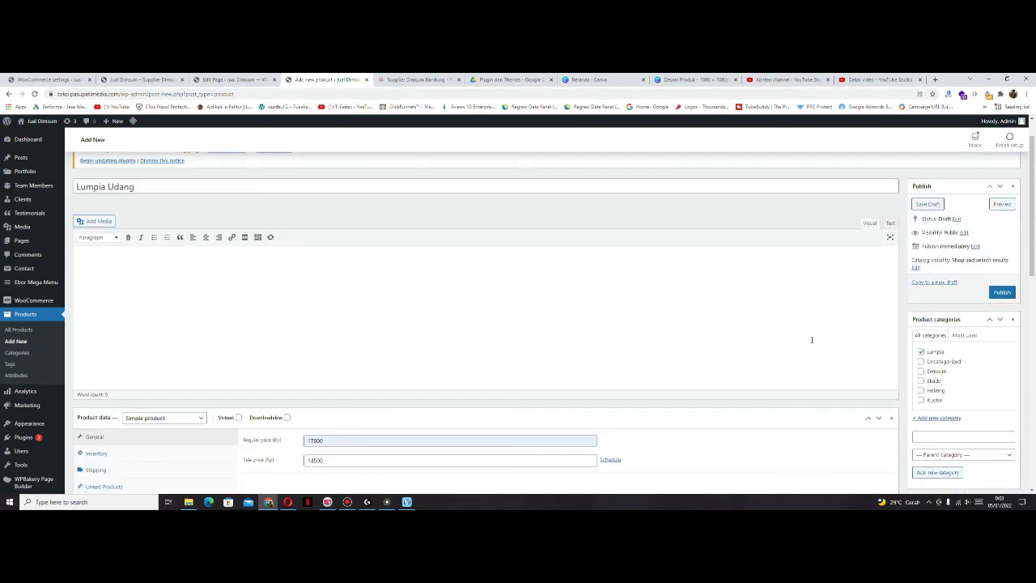
left_click(1001, 293)
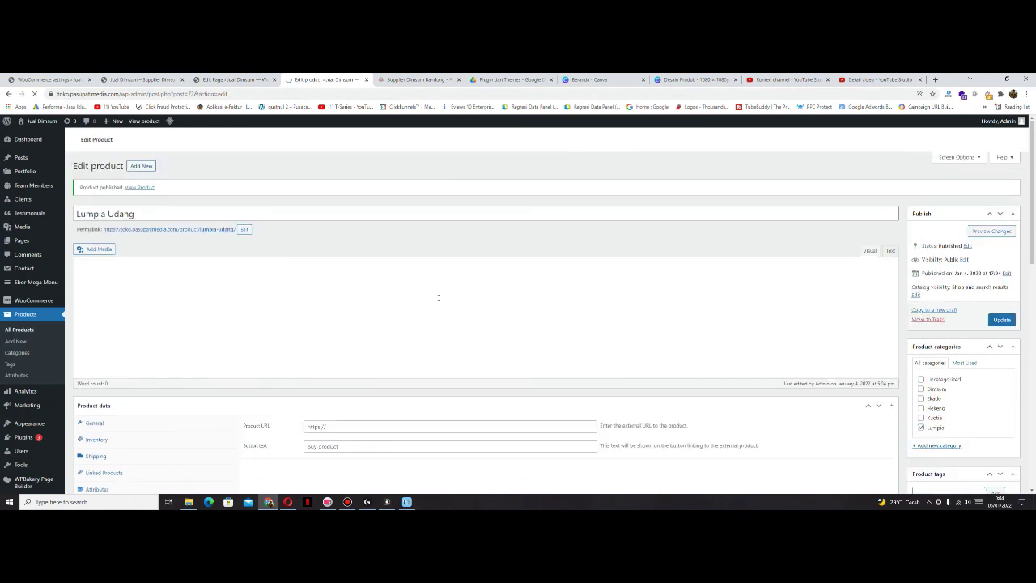
- Reload the live home page and check the Lumpia Udang product in the listing
left_click(154, 80)
key("F5")
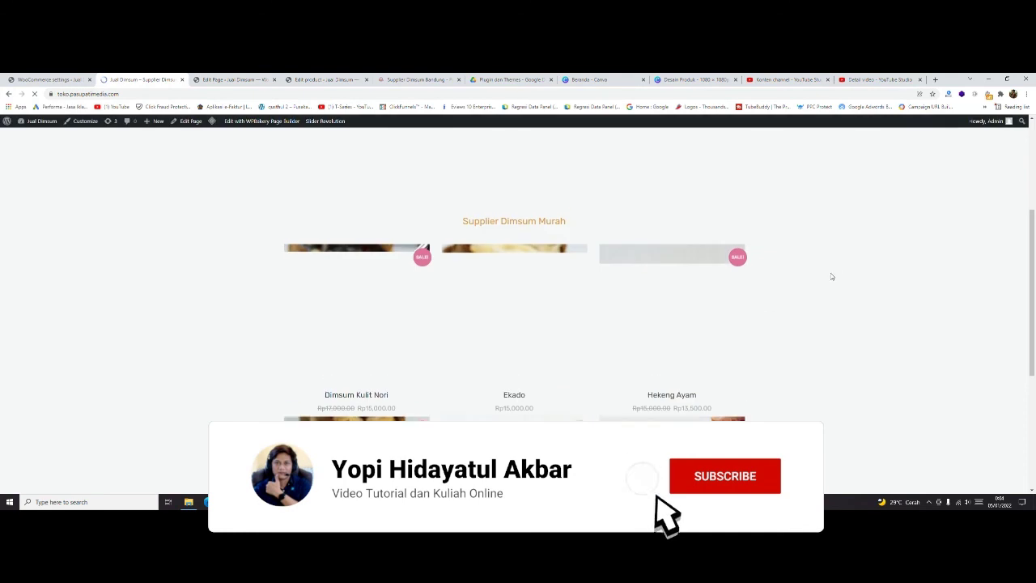
scroll(831, 277, "down", 2)
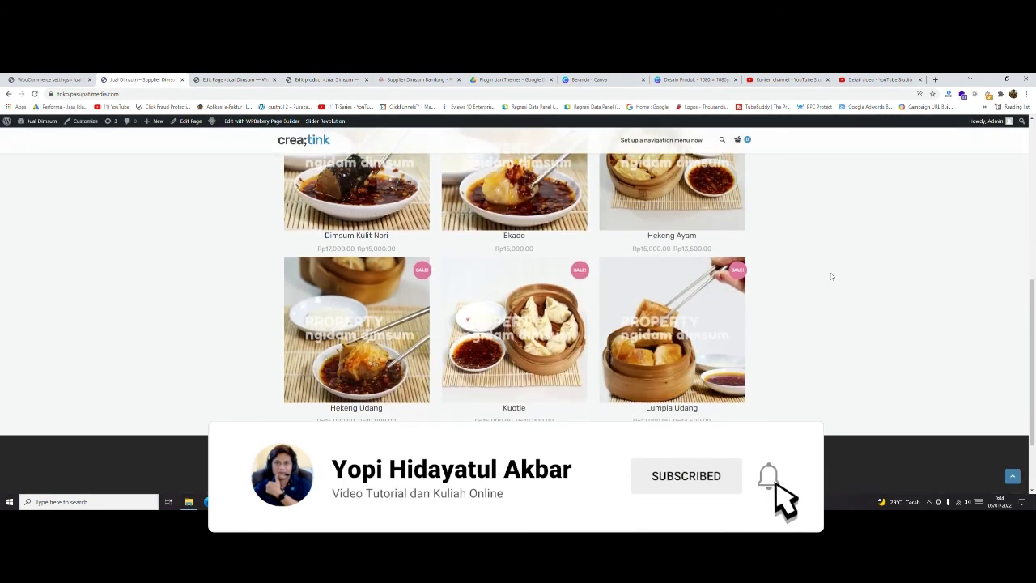
- Review the live home page from the header and slider through the product listing down to the footer
scroll(831, 277, "up", 3)
scroll(831, 277, "down", 2)
scroll(831, 277, "up", 5)
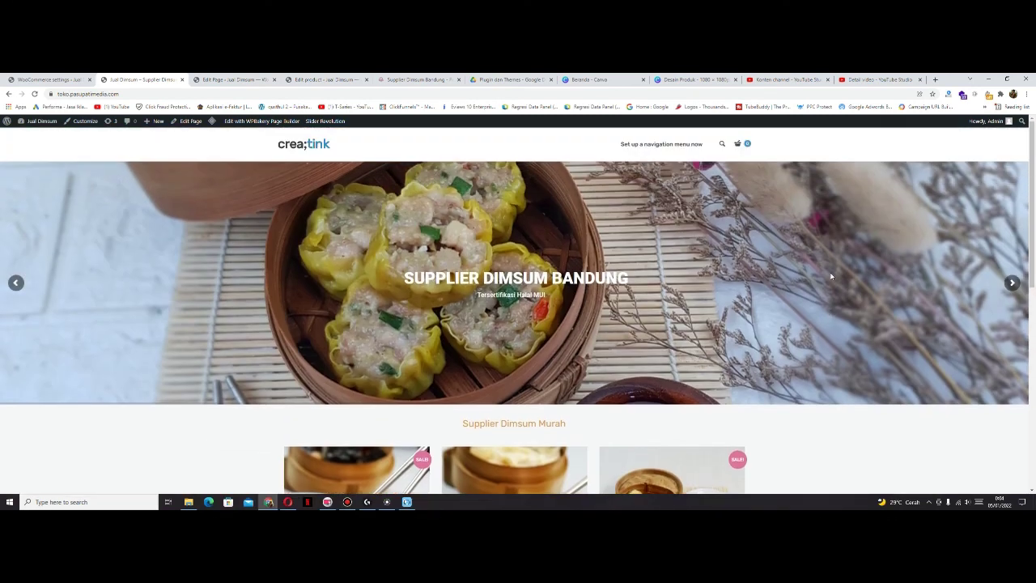
scroll(831, 277, "down", 5)
scroll(845, 292, "up", 1)
scroll(845, 292, "up", 4)
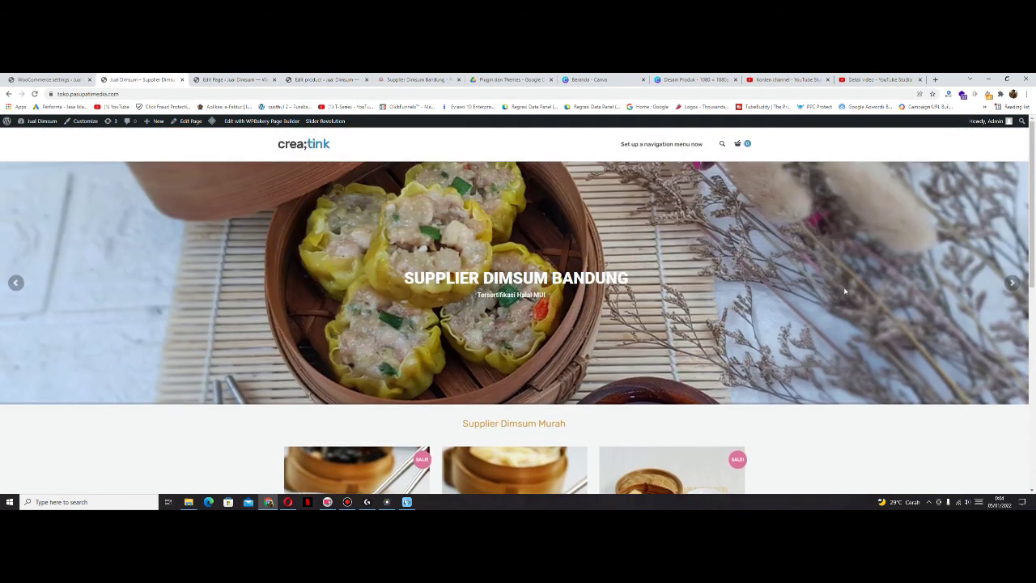
scroll(845, 292, "down", 2)
scroll(845, 291, "up", 2)
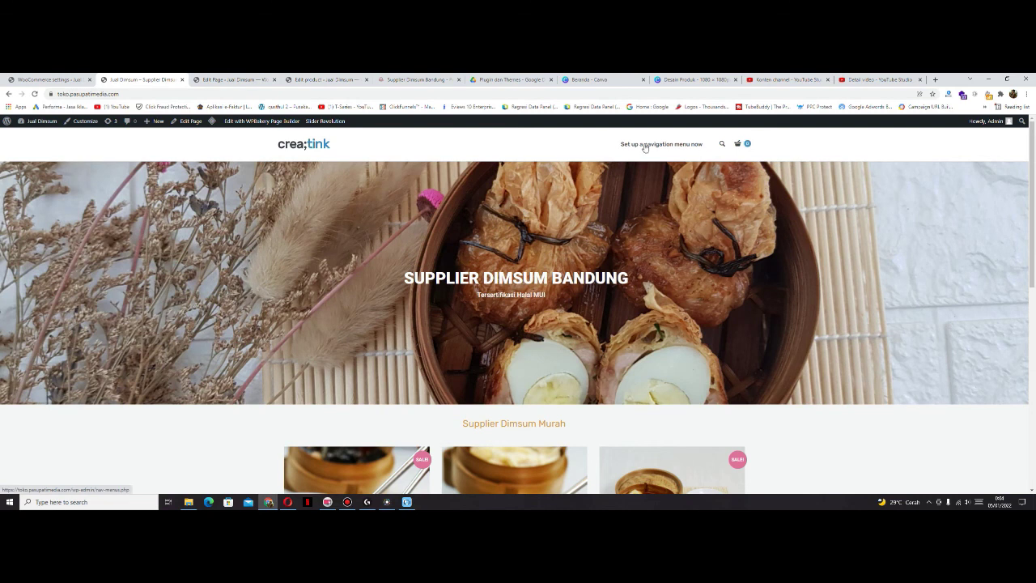
scroll(661, 147, "down", 3)
scroll(669, 142, "up", 3)
scroll(671, 162, "down", 3)
scroll(672, 186, "down", 5)
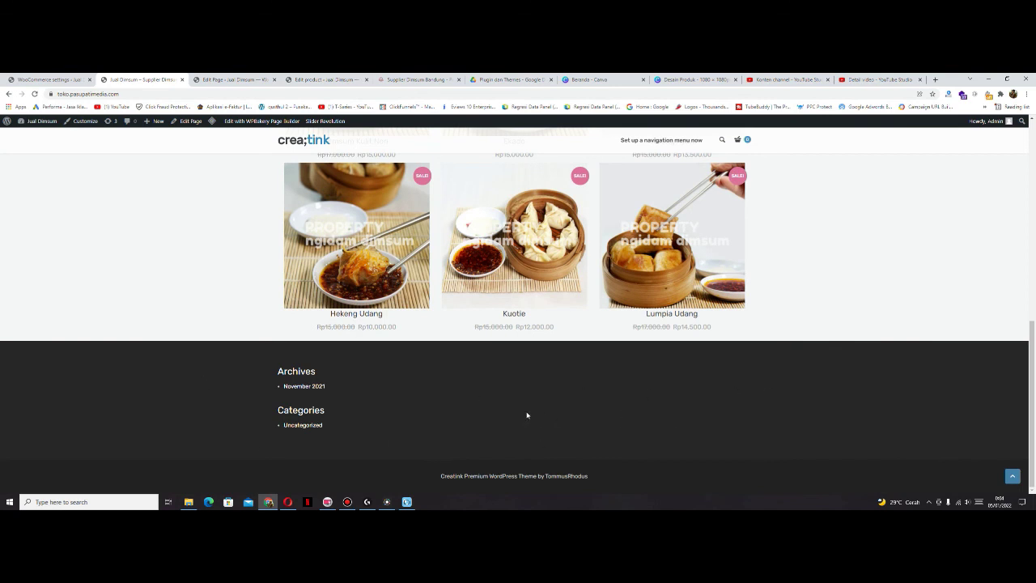
scroll(527, 416, "up", 10)
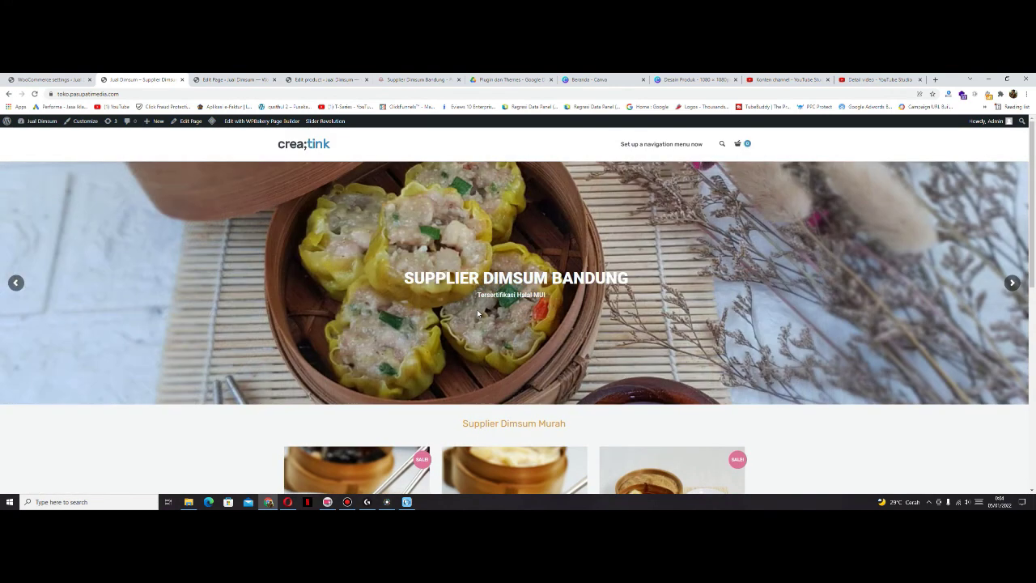